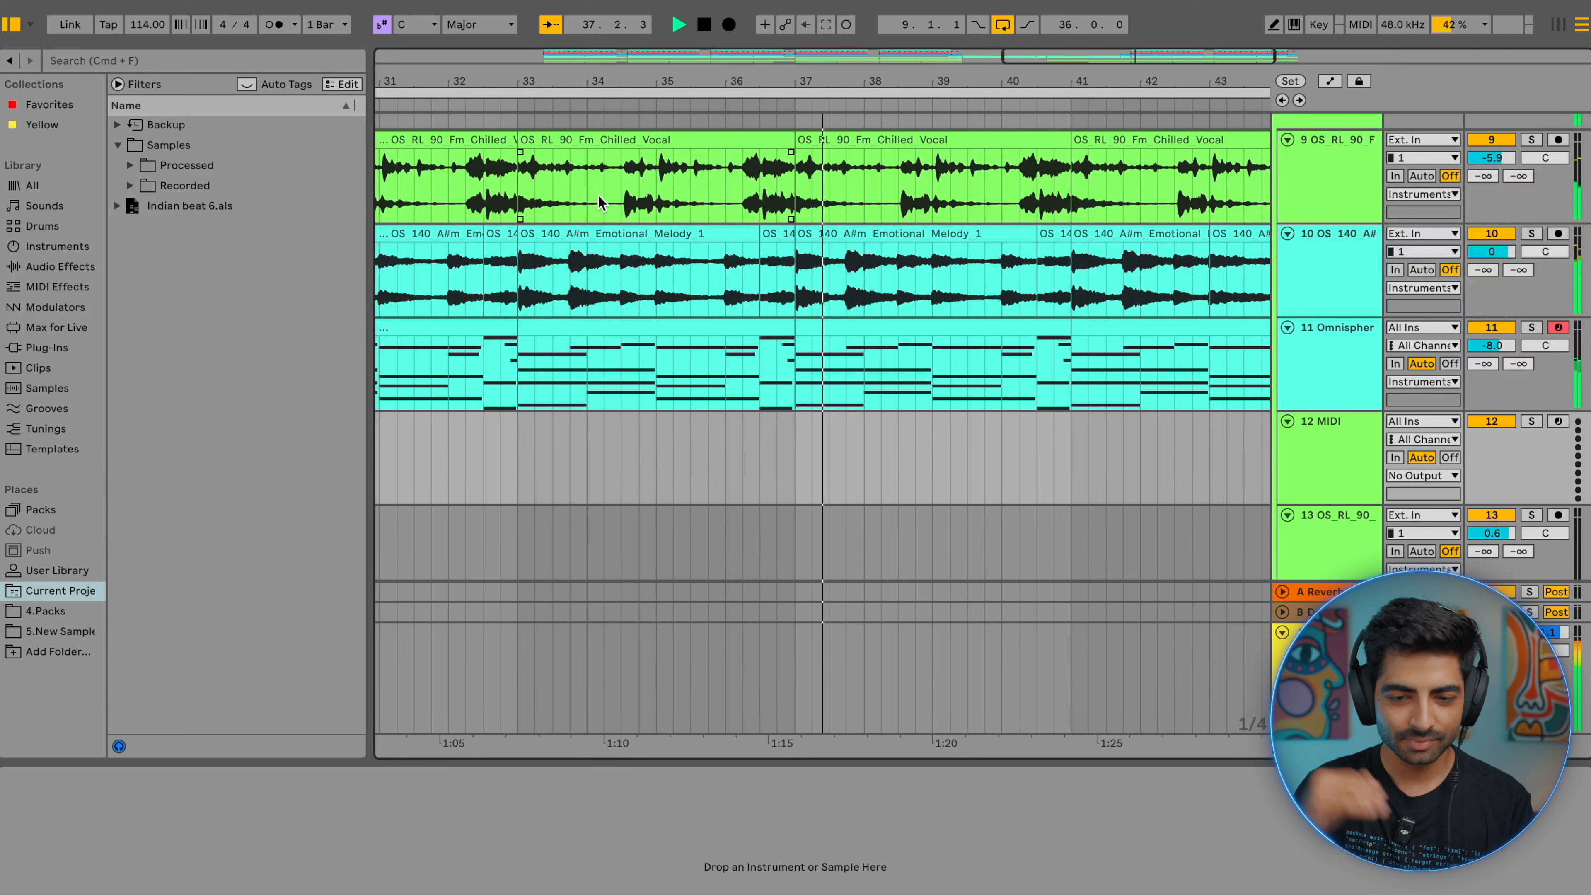
# - Stop playback and inspect the Bass track near bar 9, showing its device chain
pyautogui.press('space')
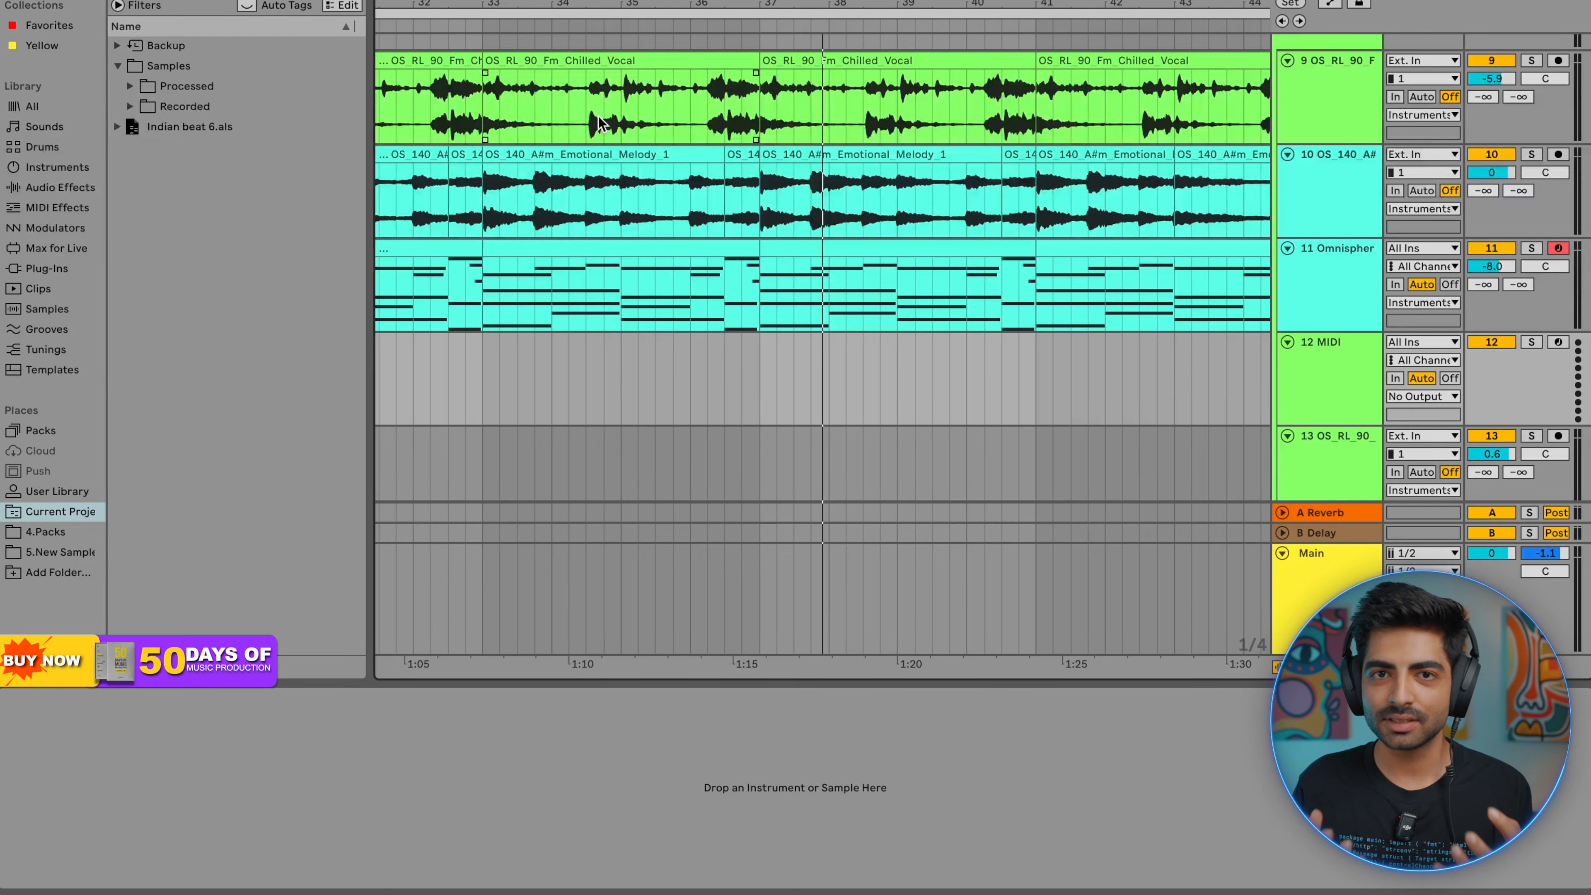
pyautogui.scroll(-5, 688, 173)
pyautogui.scroll(8, 691, 176)
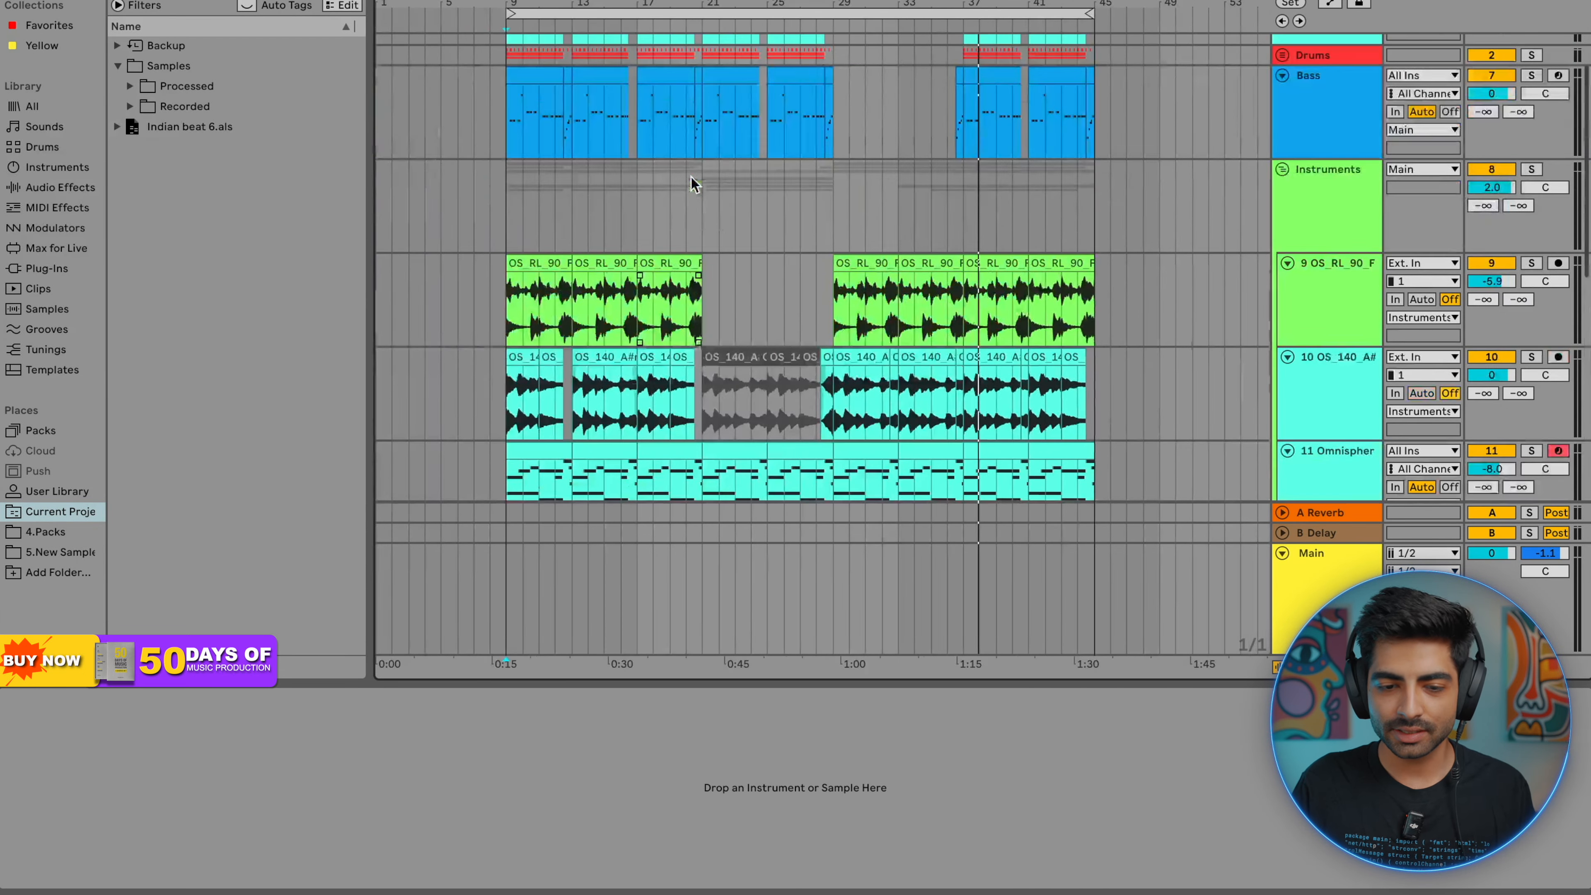
pyautogui.scroll(5, 532, 194)
pyautogui.click(539, 196)
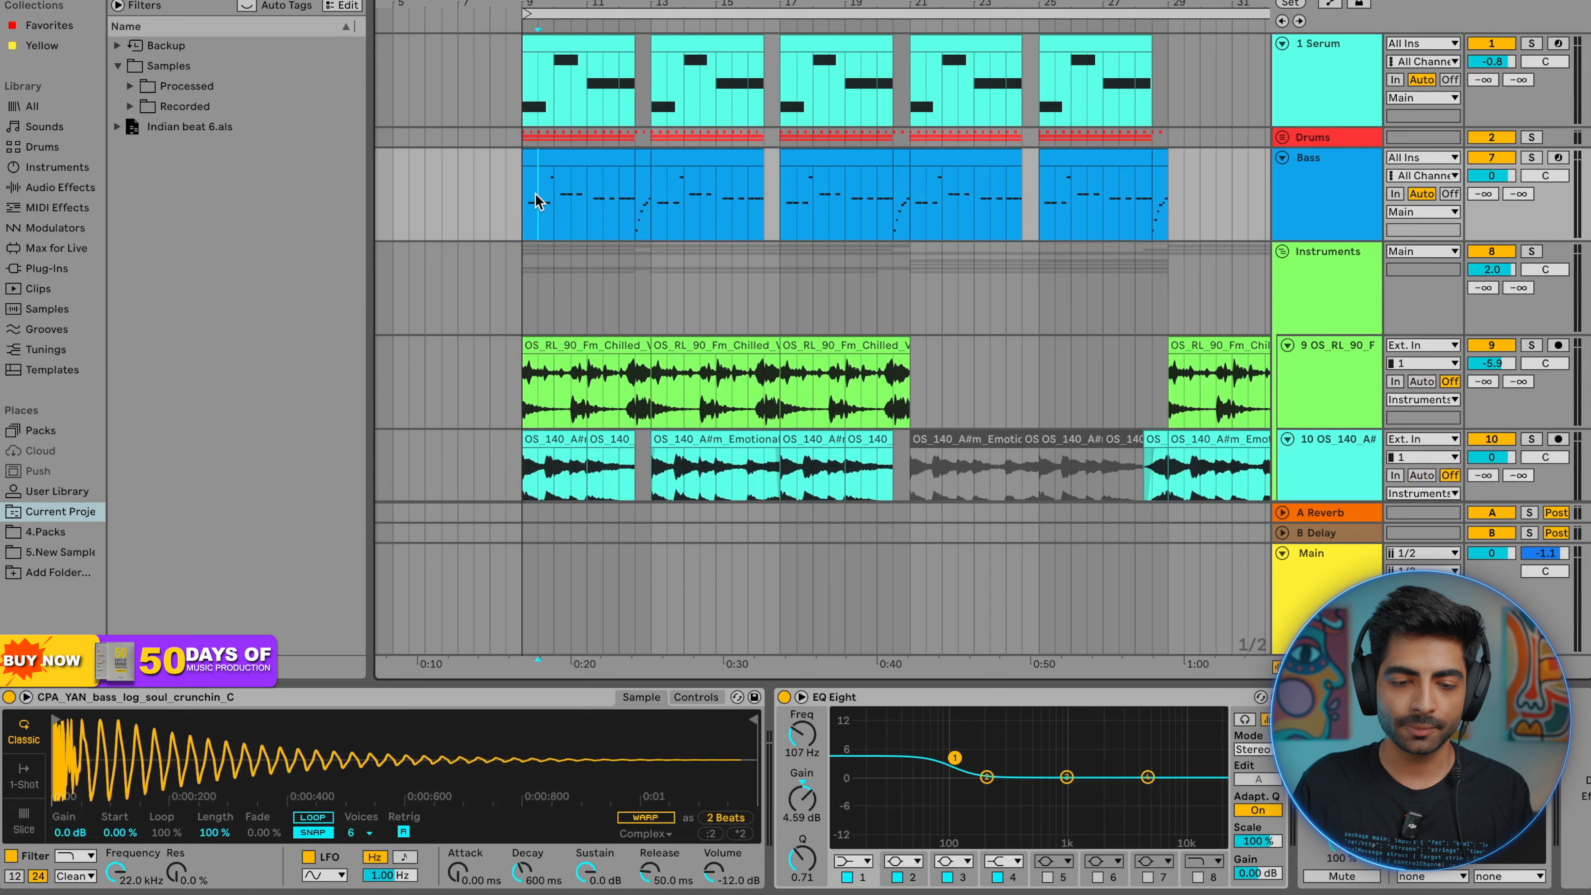
# - Preview the original melody sample OS_140_A#m_Emotional_Melody_1.wav in Finder
pyautogui.scroll(4, 539, 195)
pyautogui.scroll(-5, 494, 251)
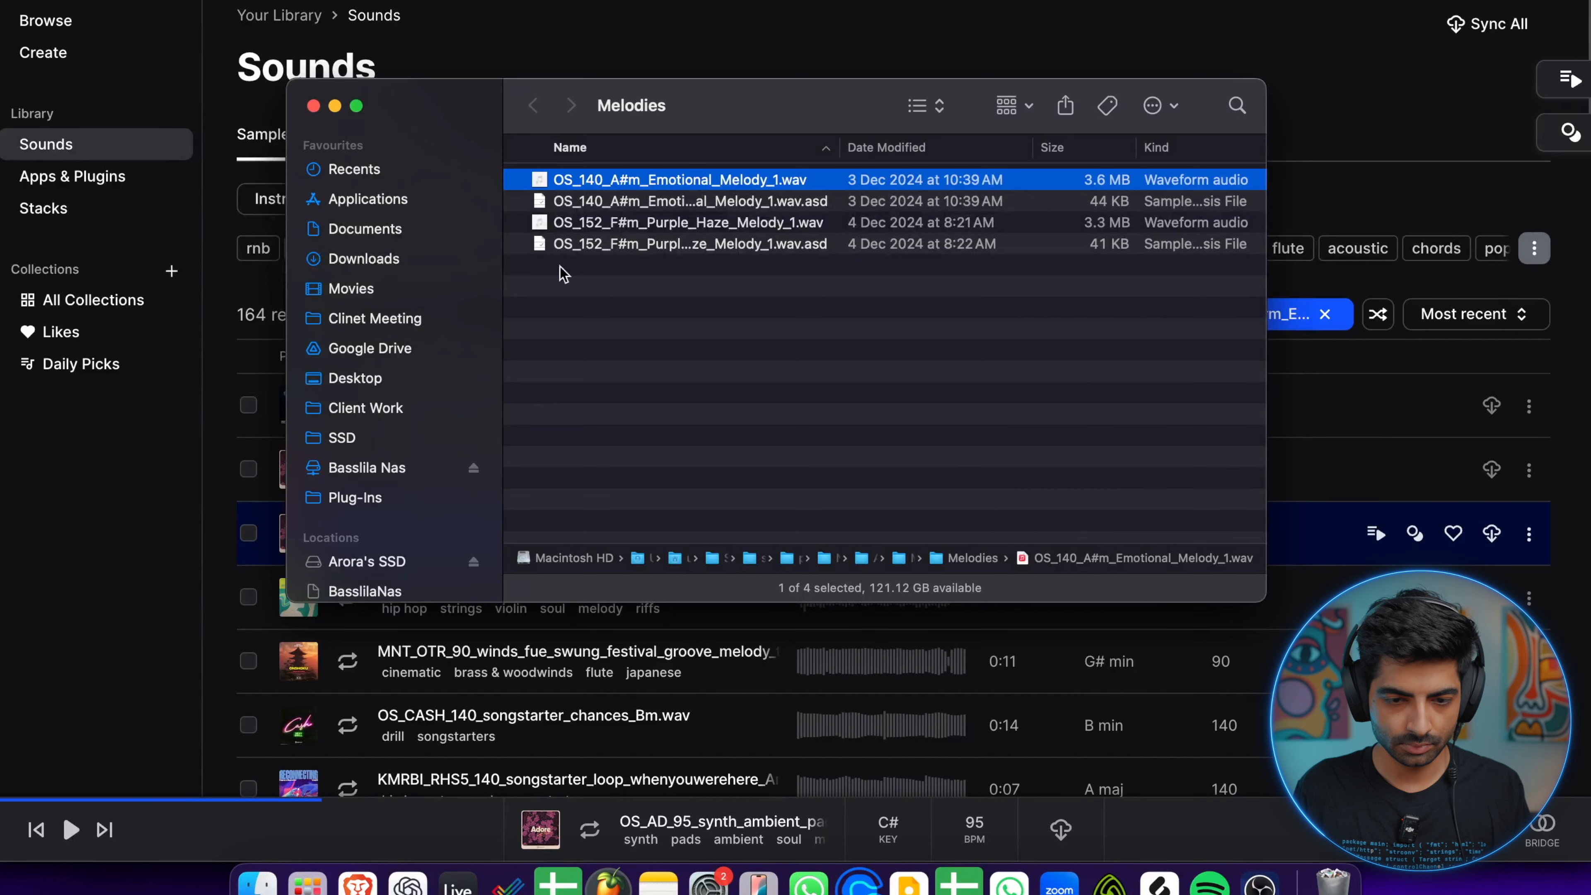
pyautogui.press('space')
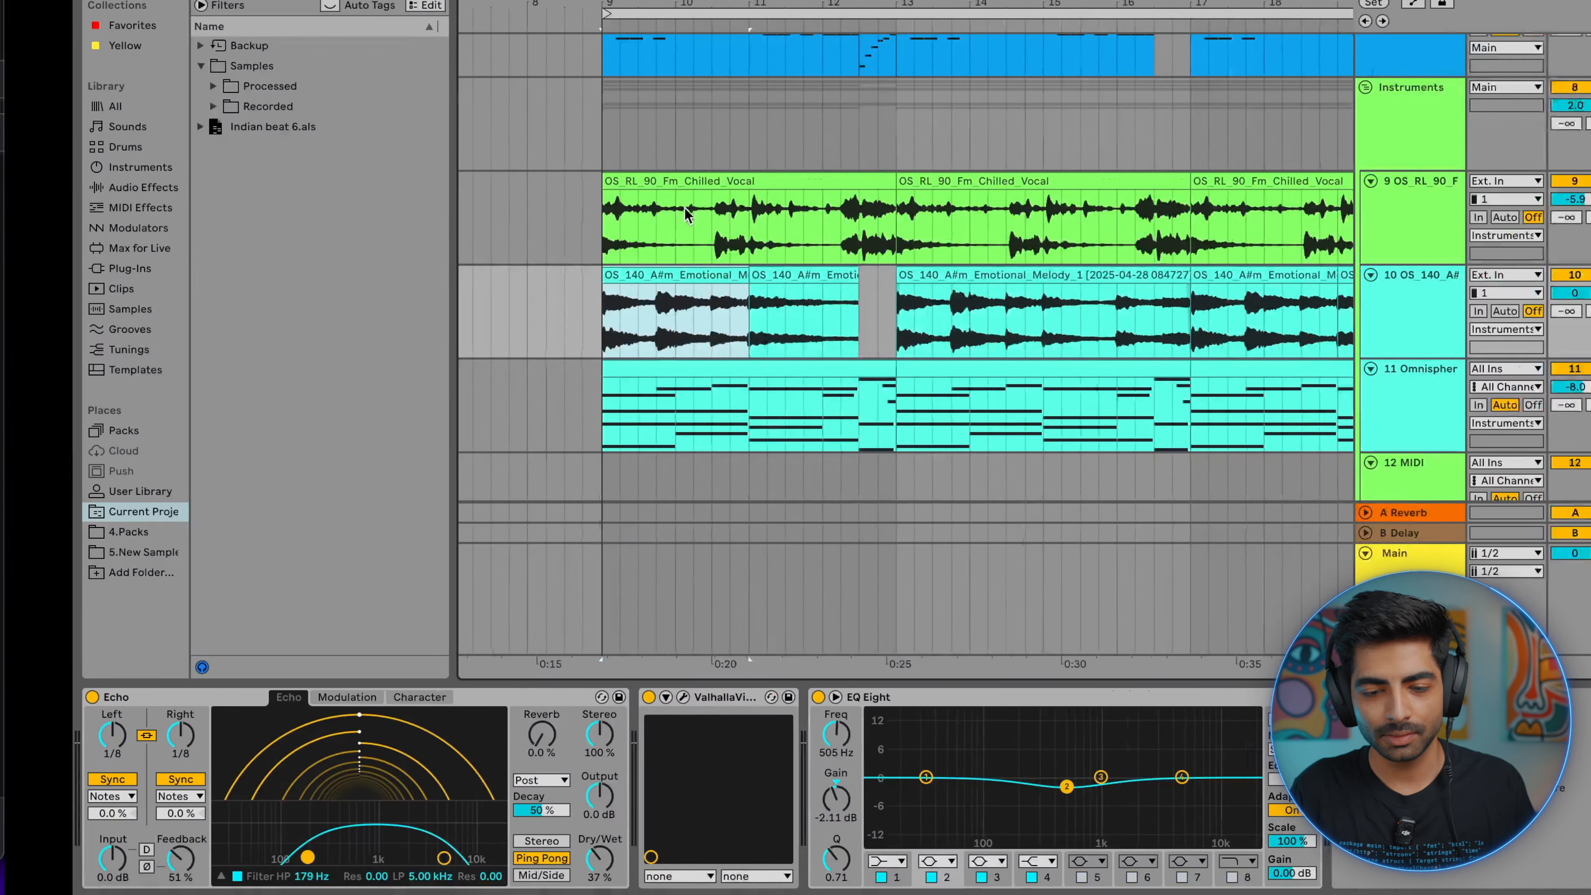
# - Solo the Emotional Melody track (10) and play it from bar 9, following its clips through bar 17
pyautogui.scroll(-3, 524, 330)
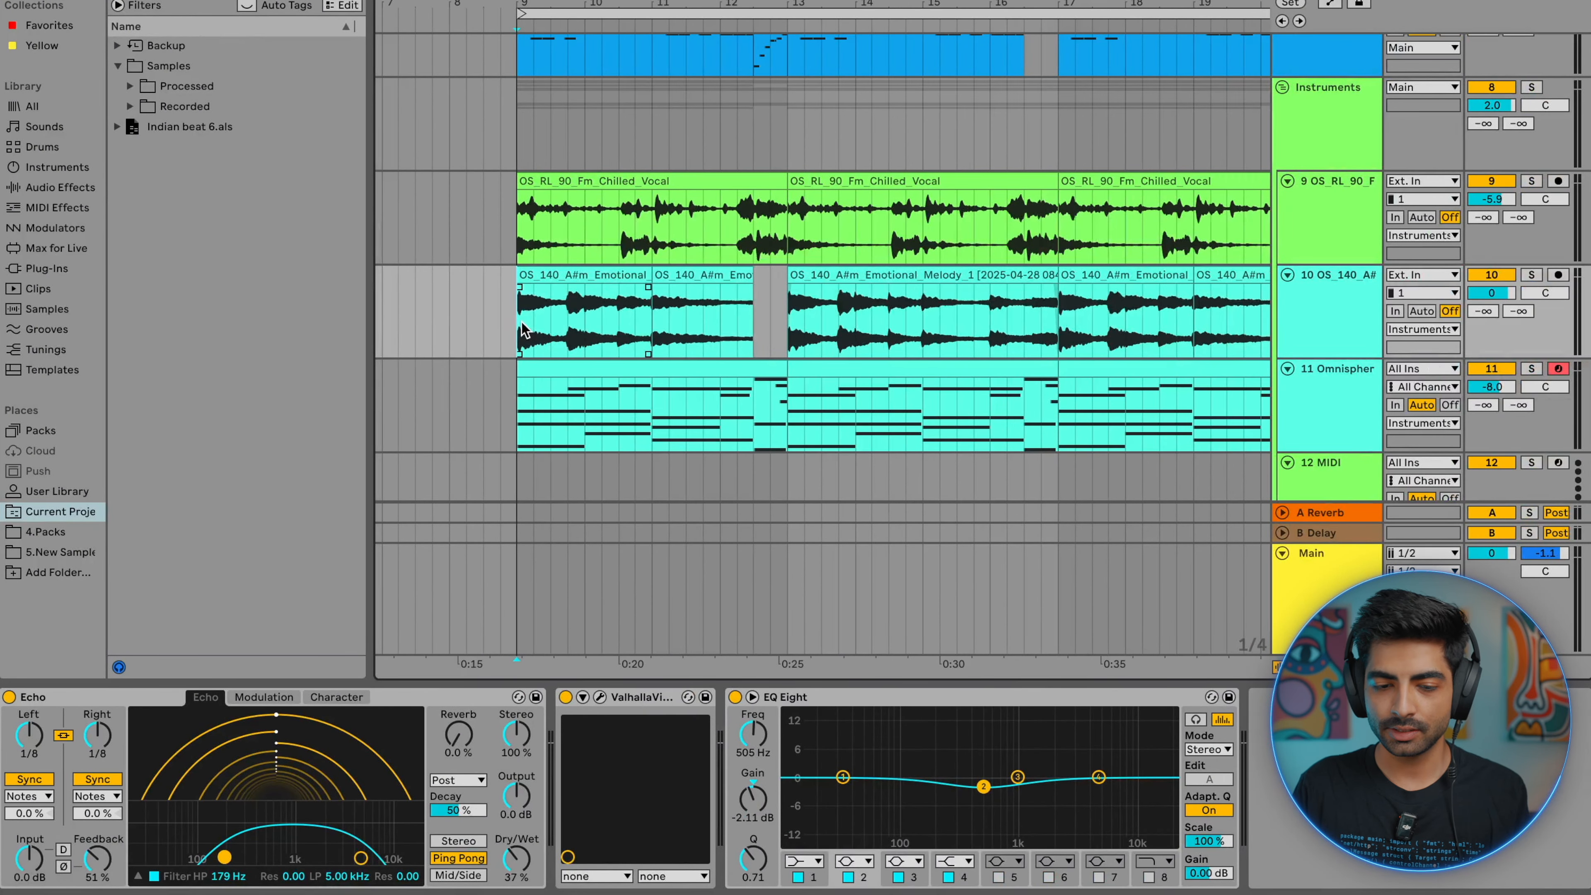
pyautogui.scroll(-4, 600, 338)
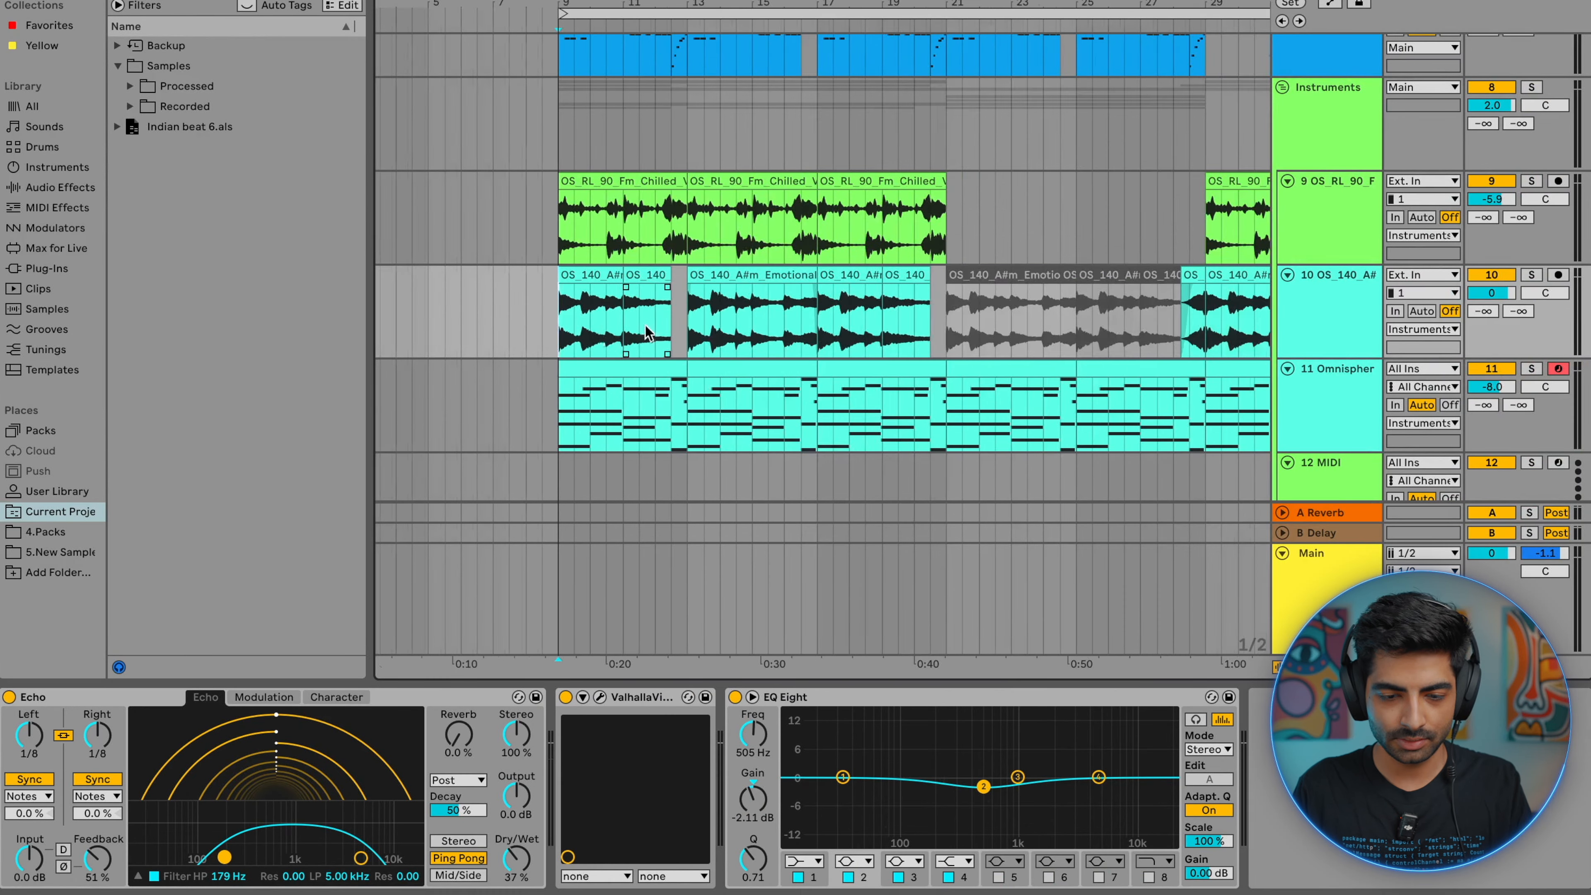
pyautogui.hscroll(-3, 650, 335)
pyautogui.press('space')
pyautogui.scroll(3, 654, 332)
pyautogui.click(1531, 275)
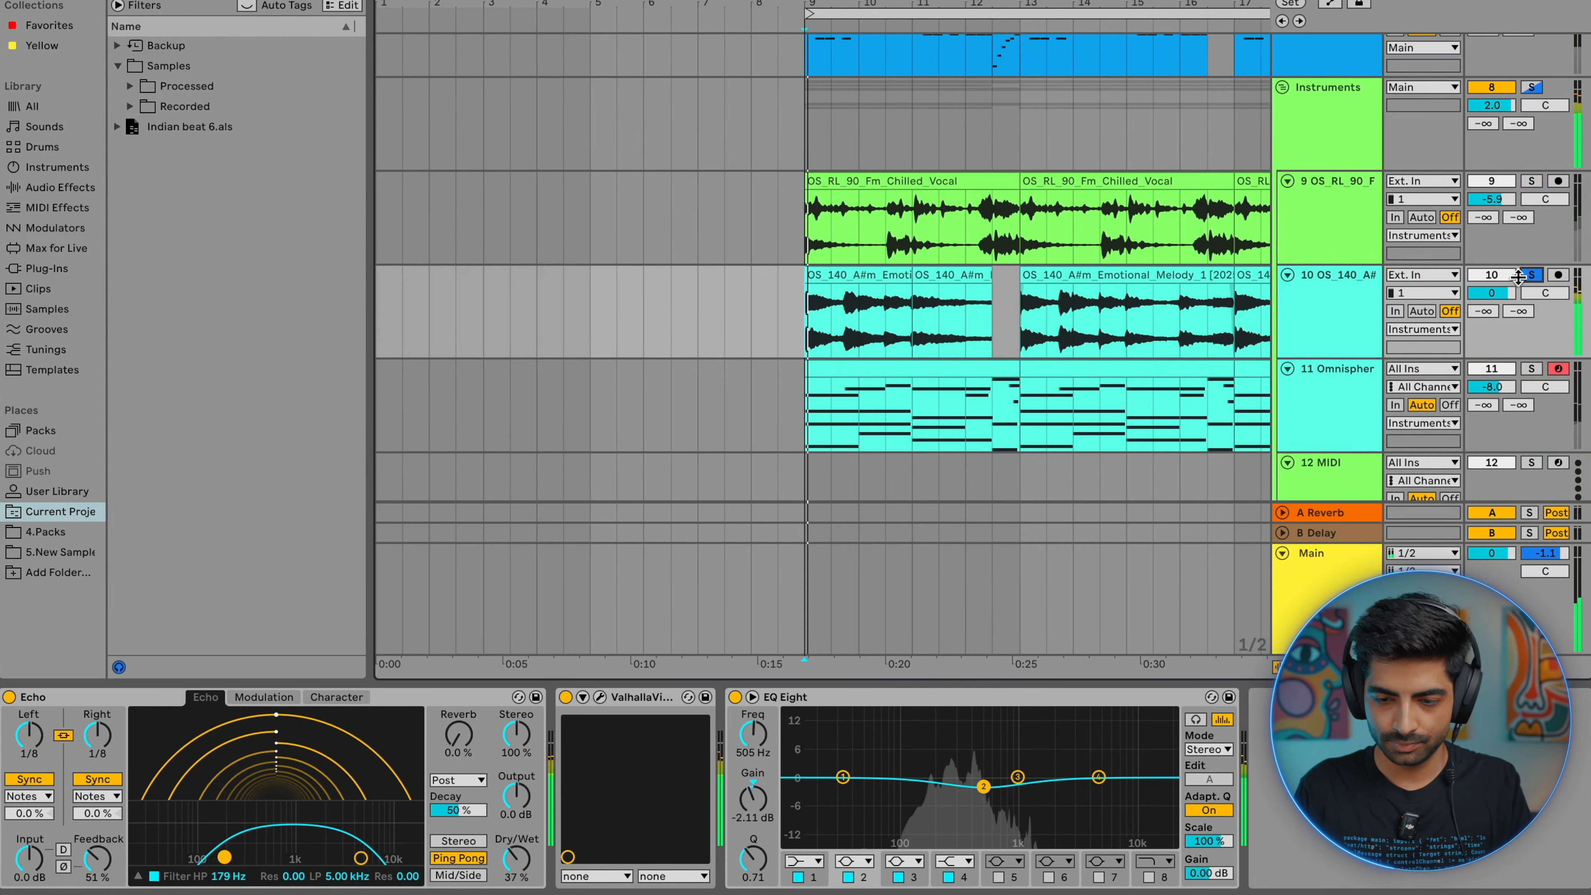
pyautogui.scroll(3, 983, 339)
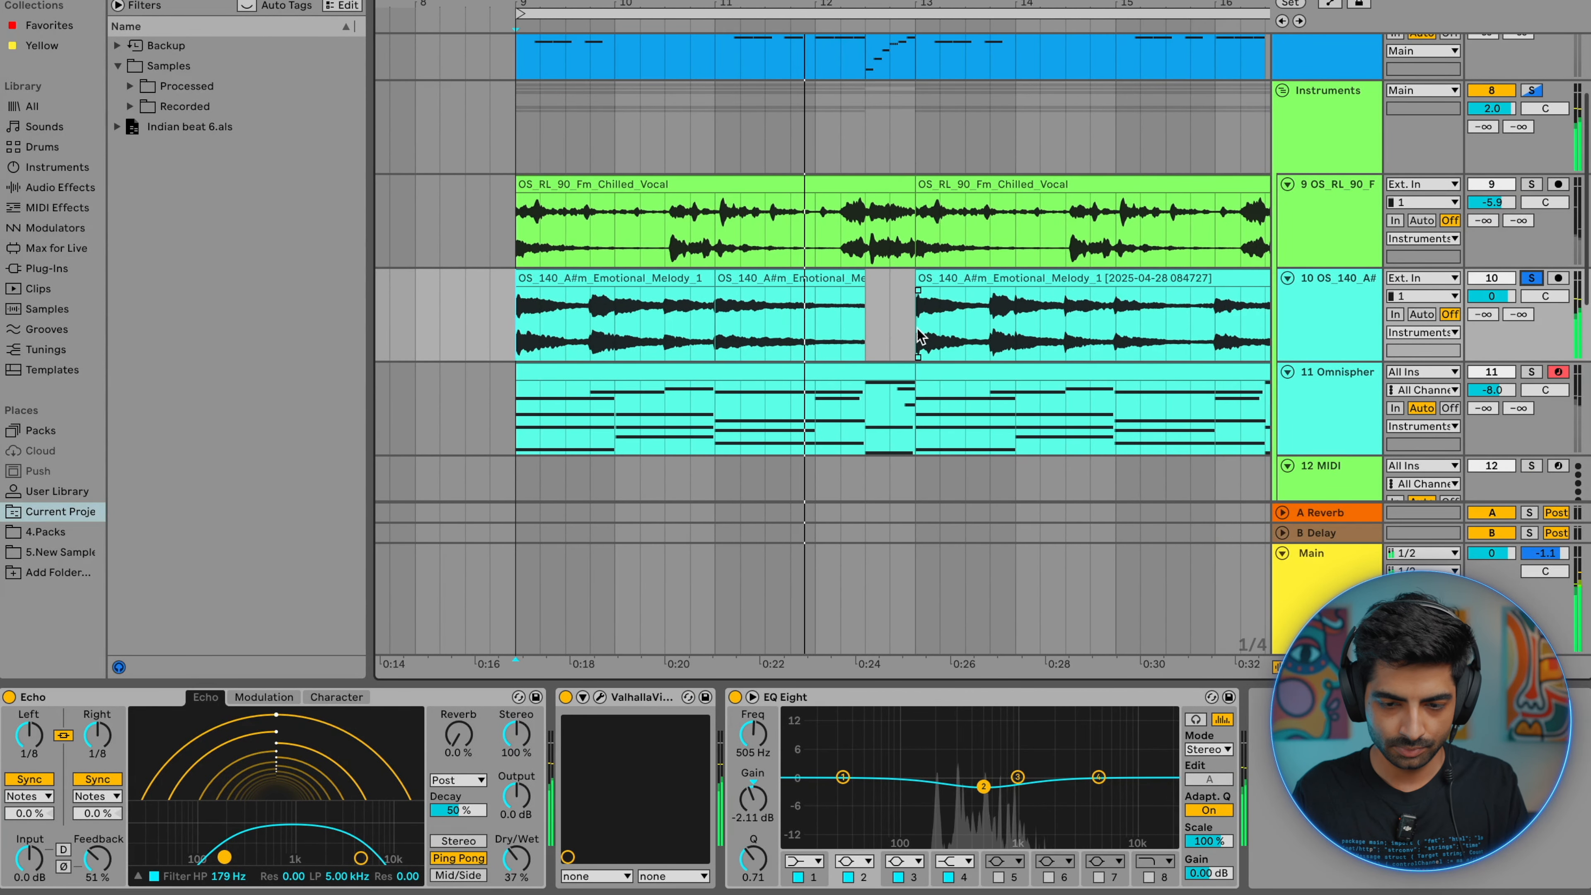
pyautogui.scroll(-3, 952, 339)
pyautogui.scroll(3, 912, 335)
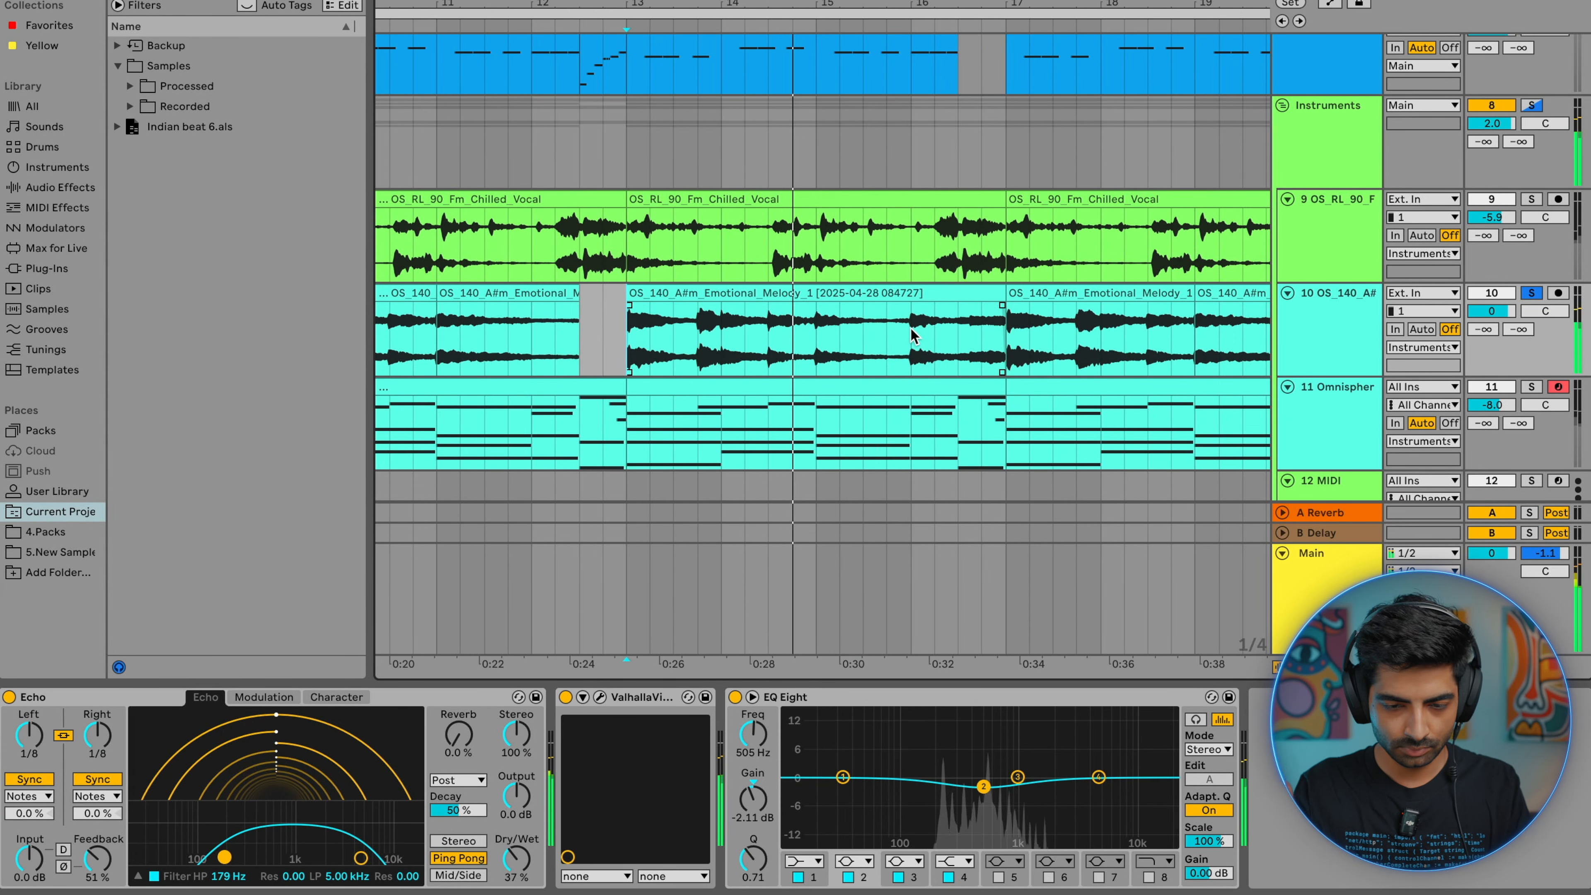
pyautogui.hscroll(3, 914, 336)
pyautogui.scroll(1, 914, 336)
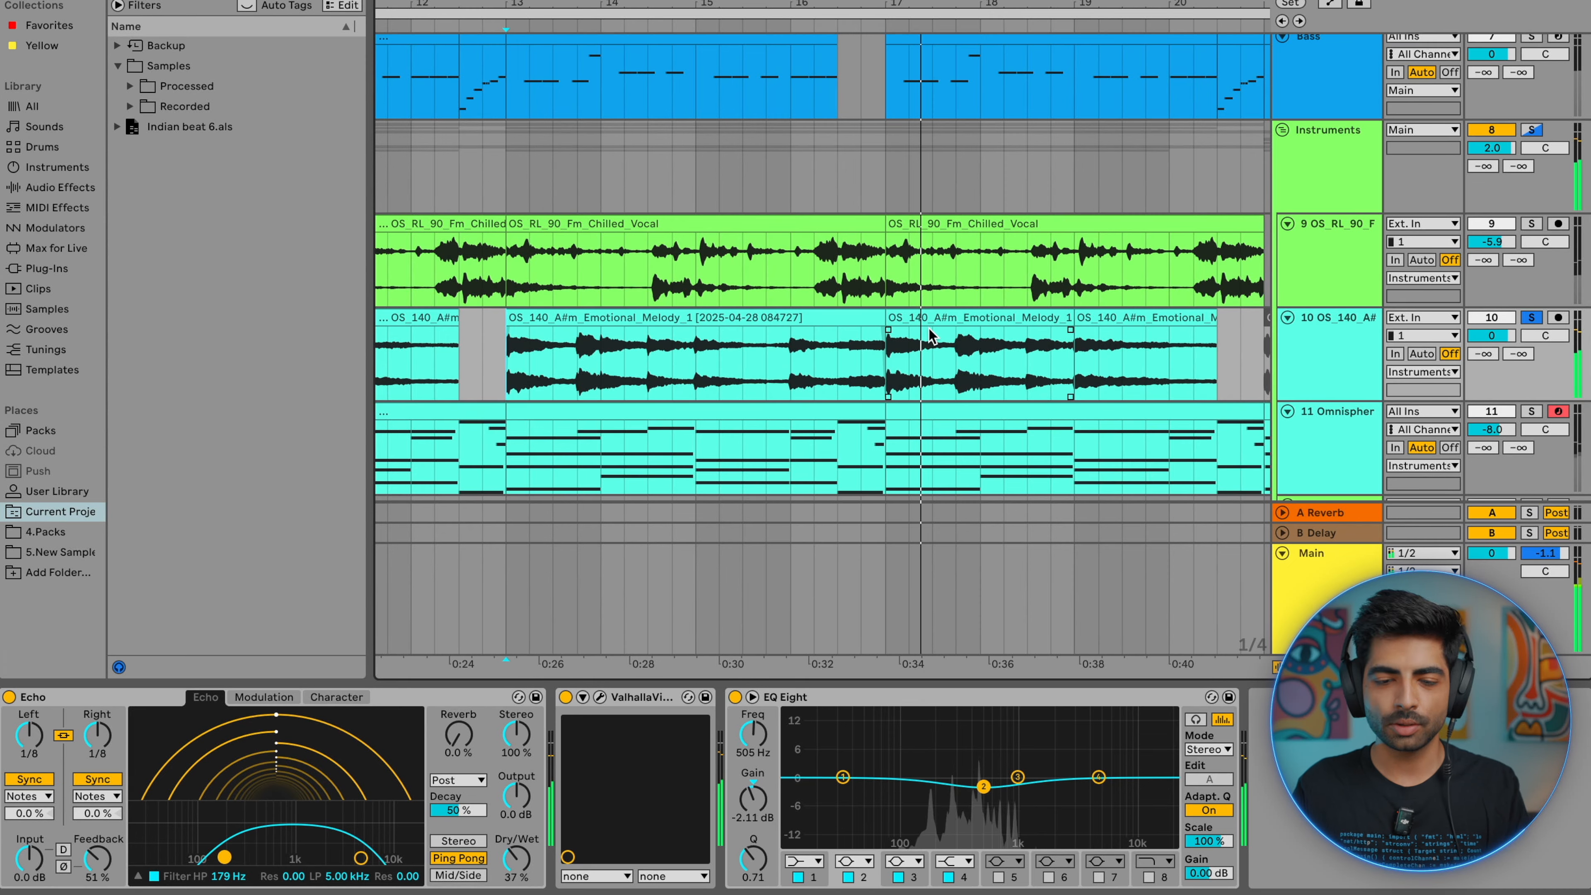
# - Reveal the first Chilled Vocal clip's source file in Finder, preview OS_RL_90_Fm_Chilled_Vocal.wav, and return to the Live set
pyautogui.scroll(-5, 934, 337)
pyautogui.scroll(4, 638, 368)
pyautogui.hscroll(-2, 637, 369)
pyautogui.hscroll(-1, 636, 369)
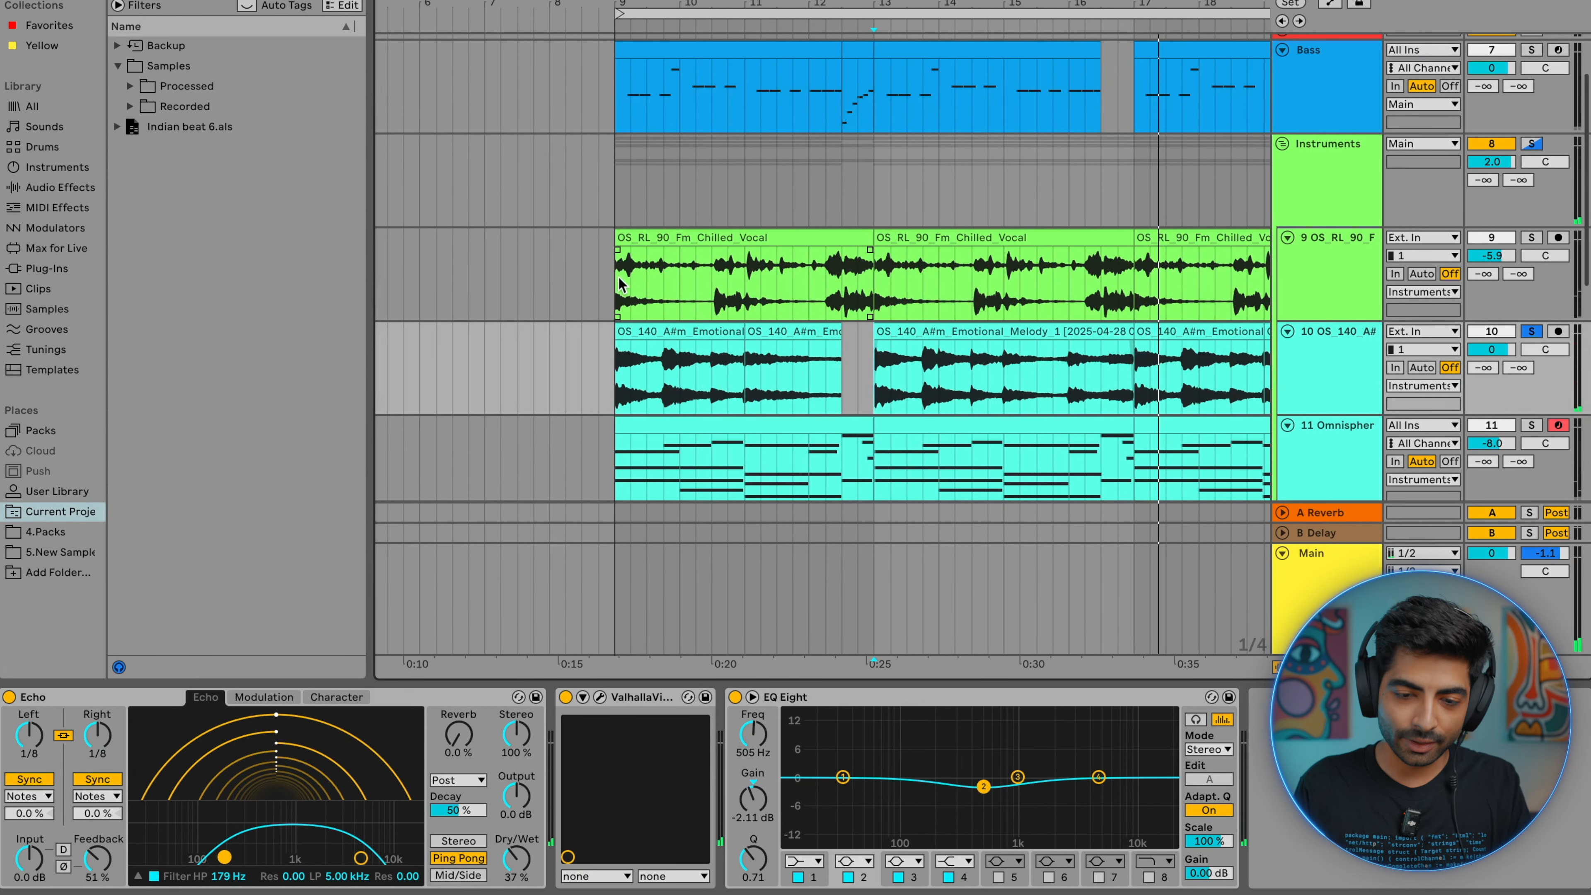
pyautogui.click(637, 276)
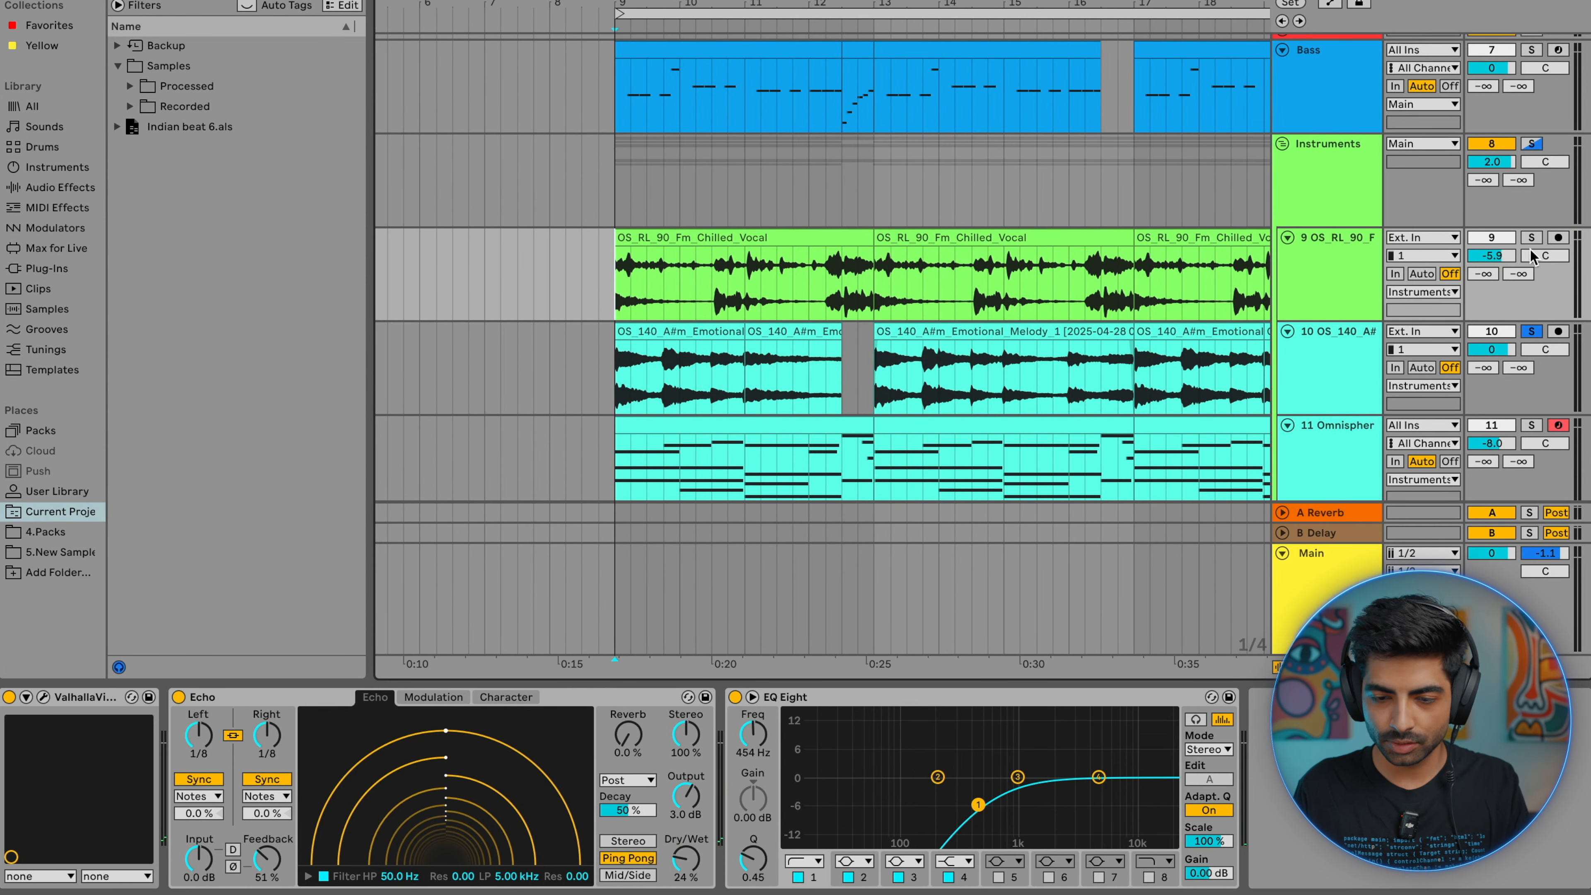
pyautogui.rightClick(742, 240)
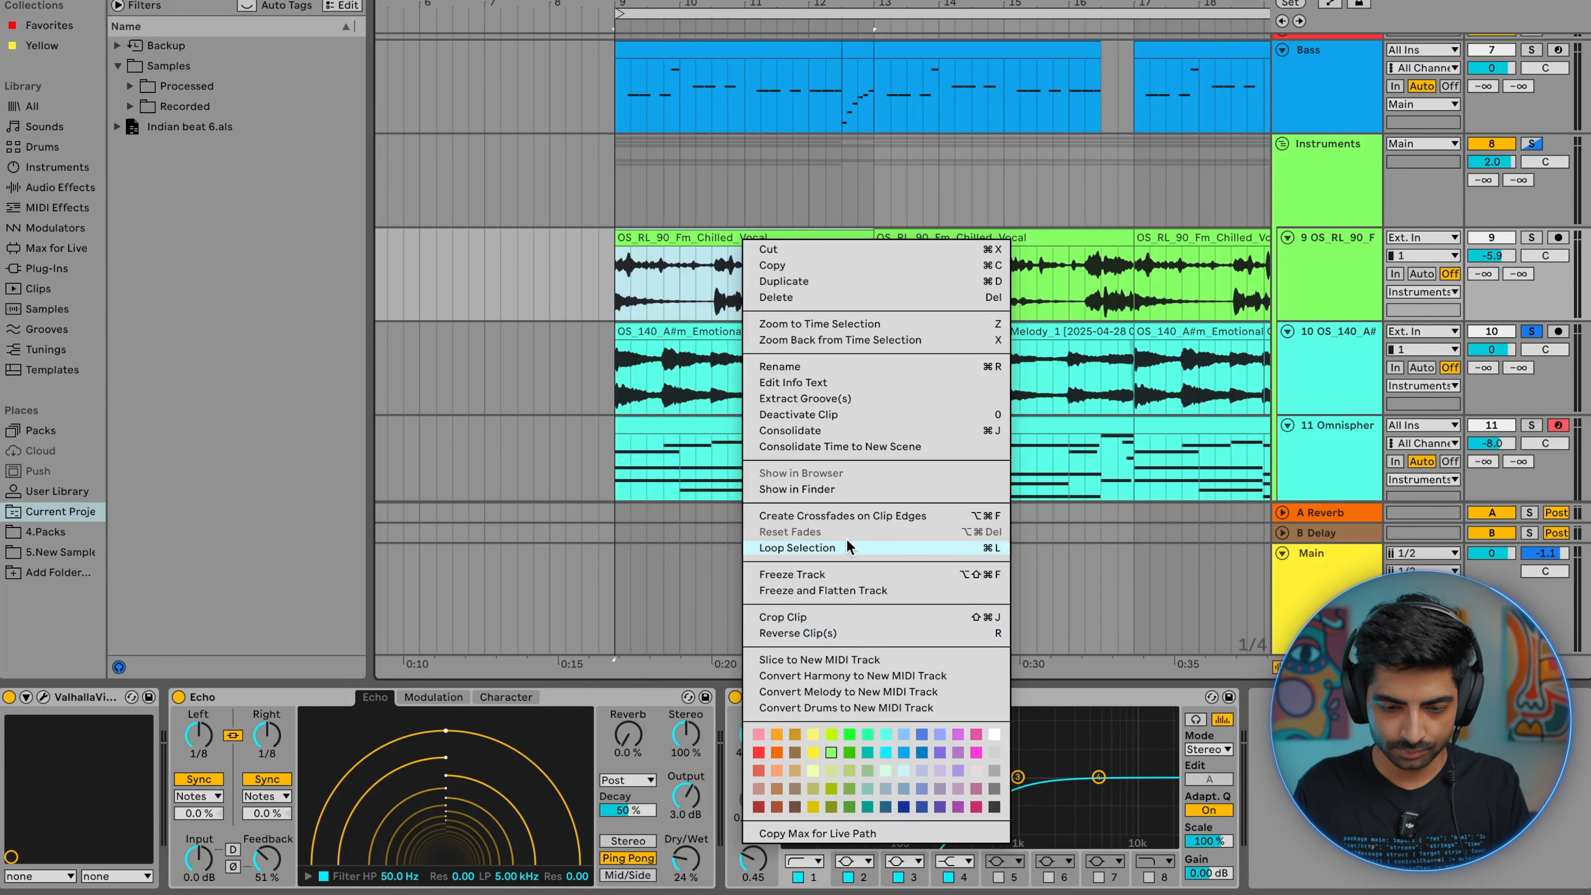
pyautogui.click(829, 488)
pyautogui.press('space')
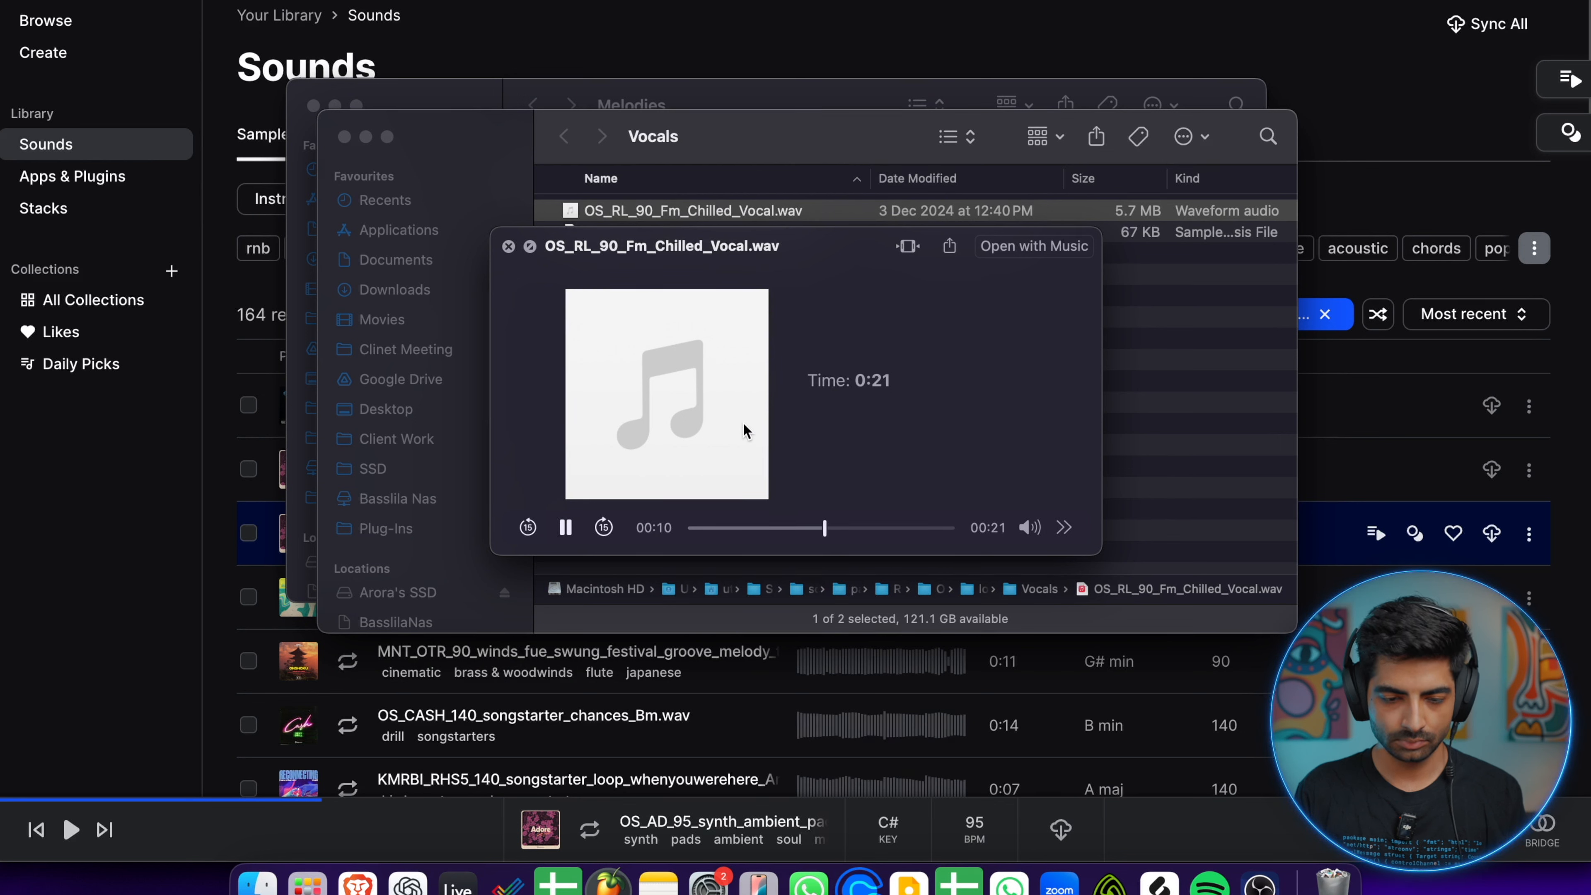
pyautogui.click(571, 525)
pyautogui.hotkey('ctrl', 'Right')
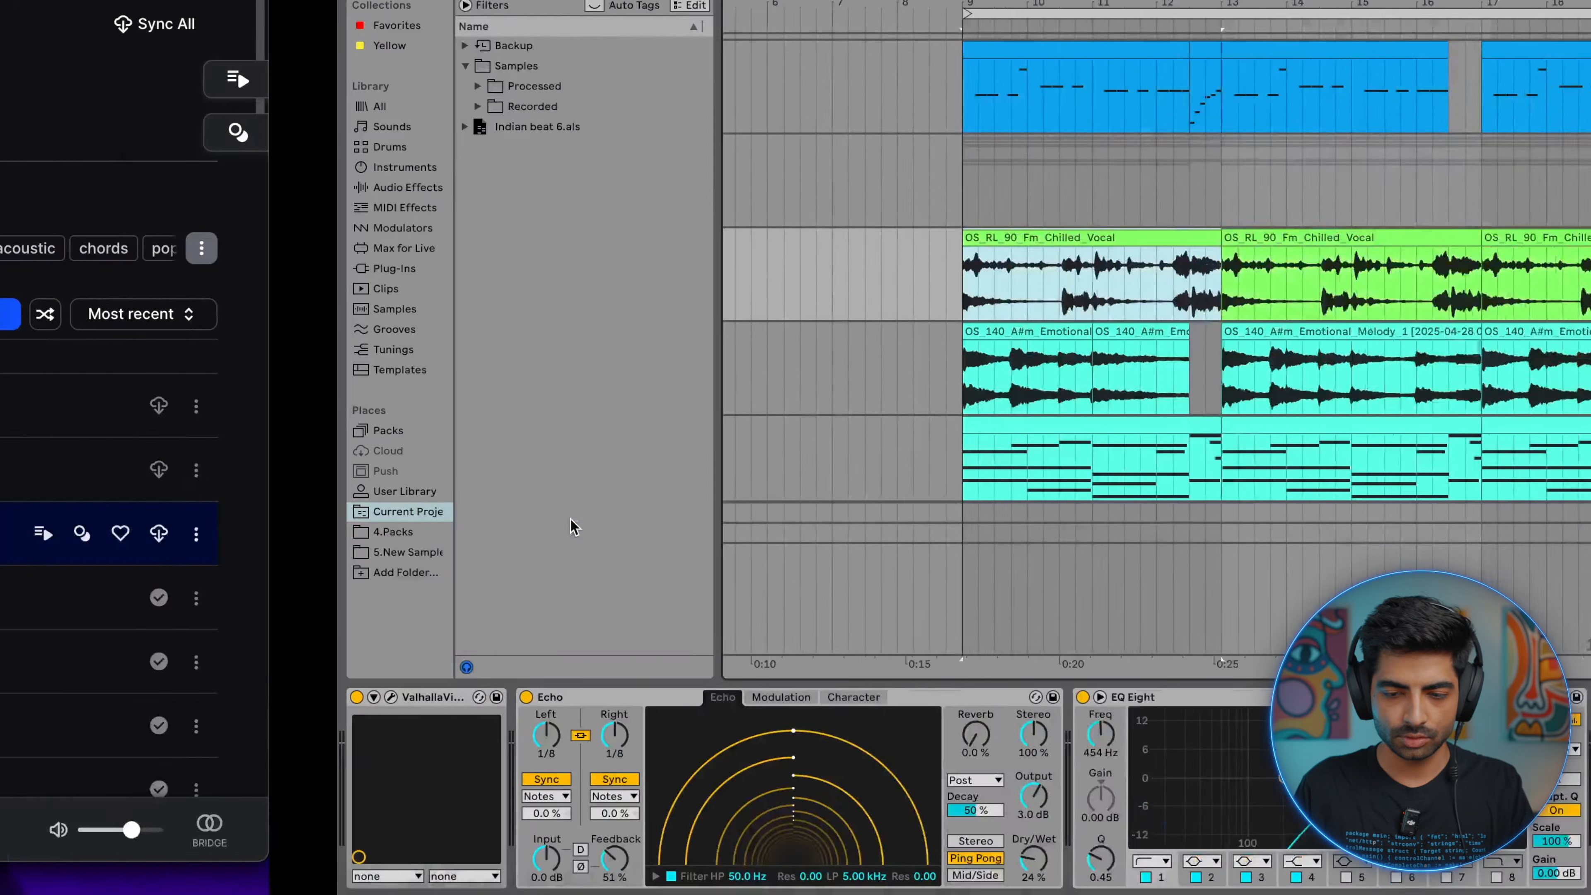
# - Solo the Chilled Vocal track (9) together with the melody and play both from bar 9
pyautogui.click(610, 301)
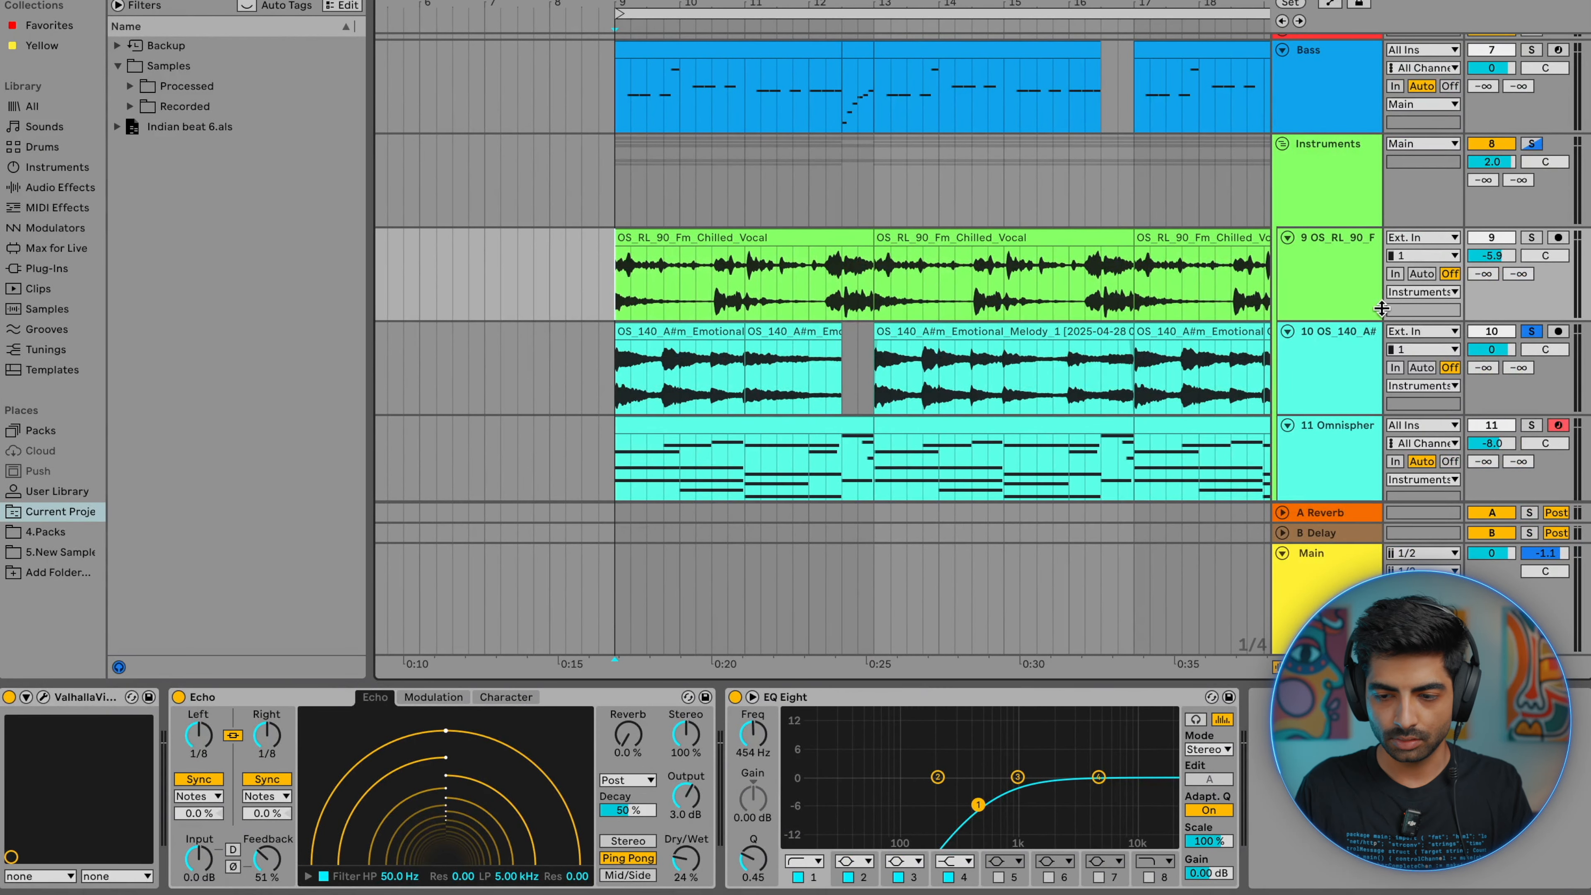
pyautogui.click(1532, 237)
pyautogui.click(1327, 276)
pyautogui.press('space')
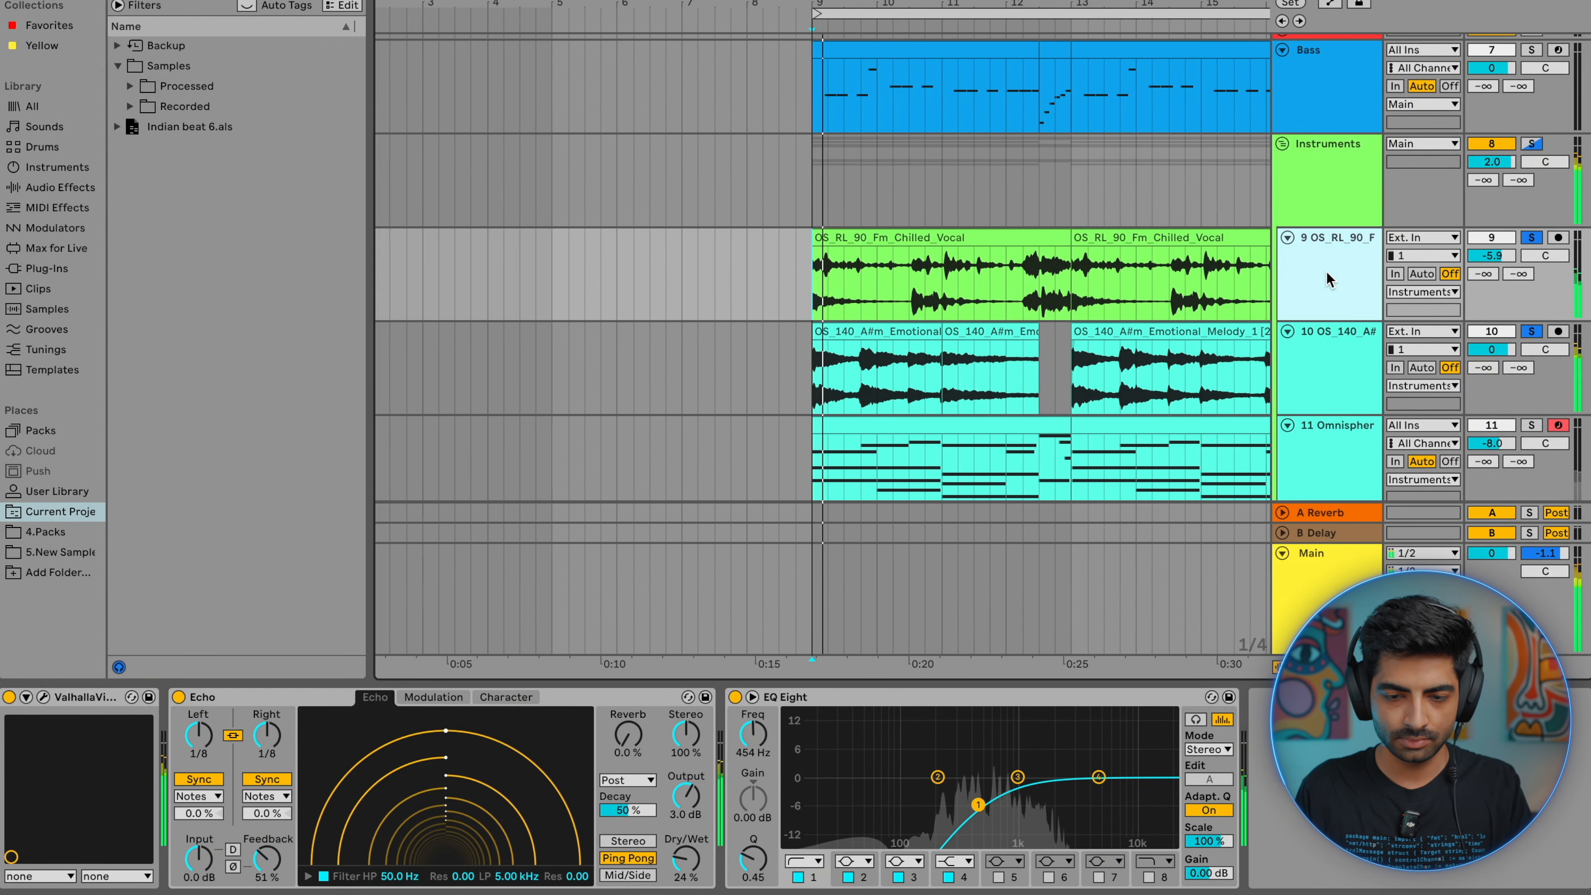
pyautogui.scroll(4, 984, 291)
pyautogui.scroll(-1, 984, 292)
pyautogui.click(985, 290)
pyautogui.scroll(-3, 985, 291)
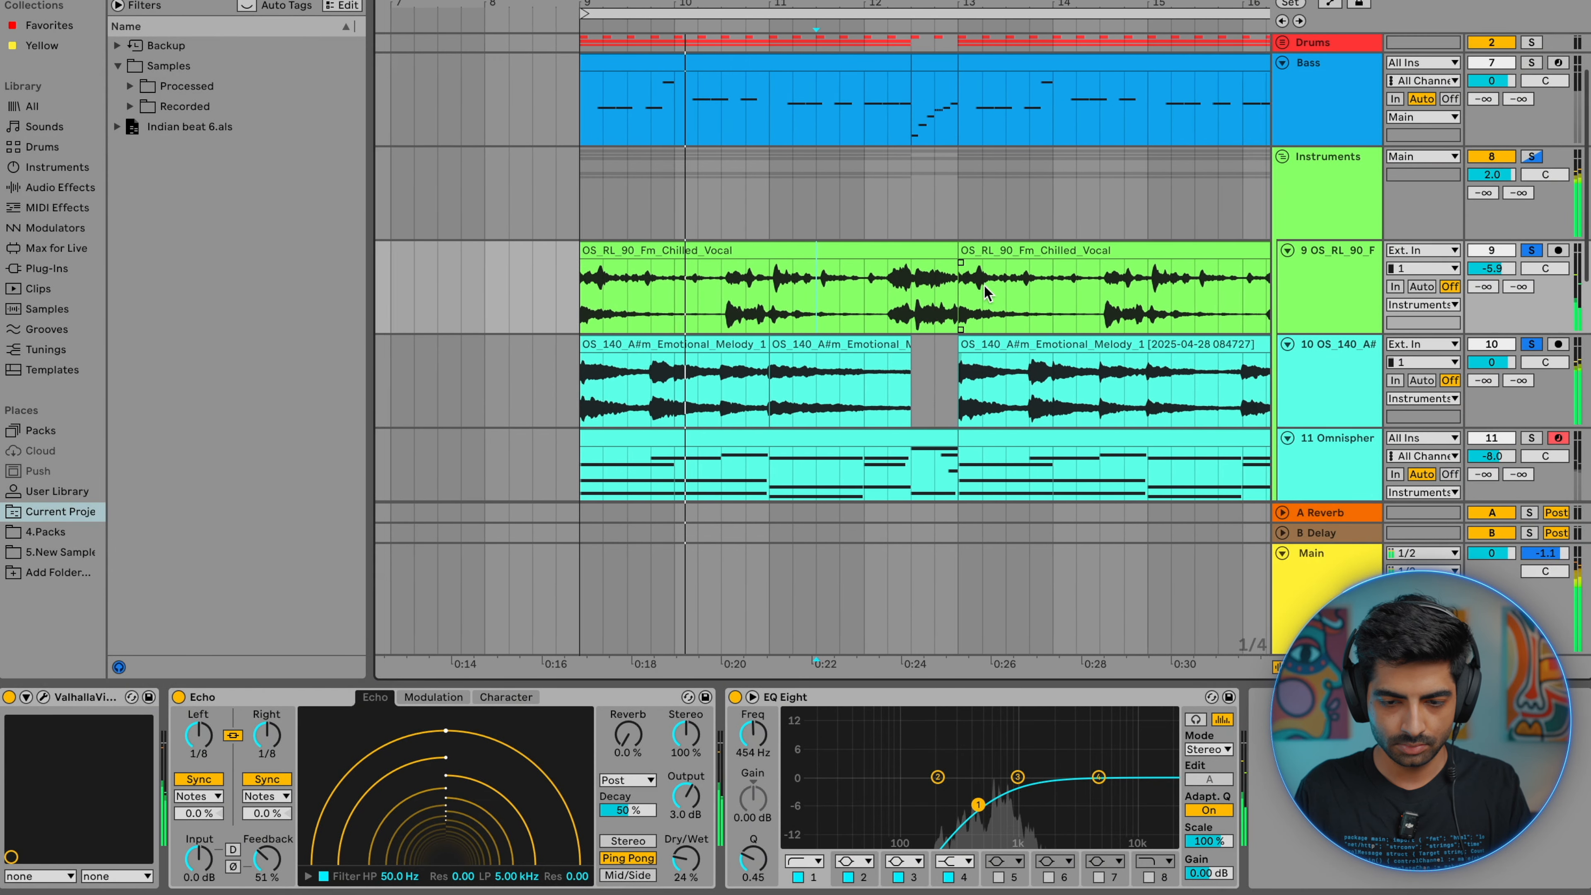
pyautogui.click(877, 299)
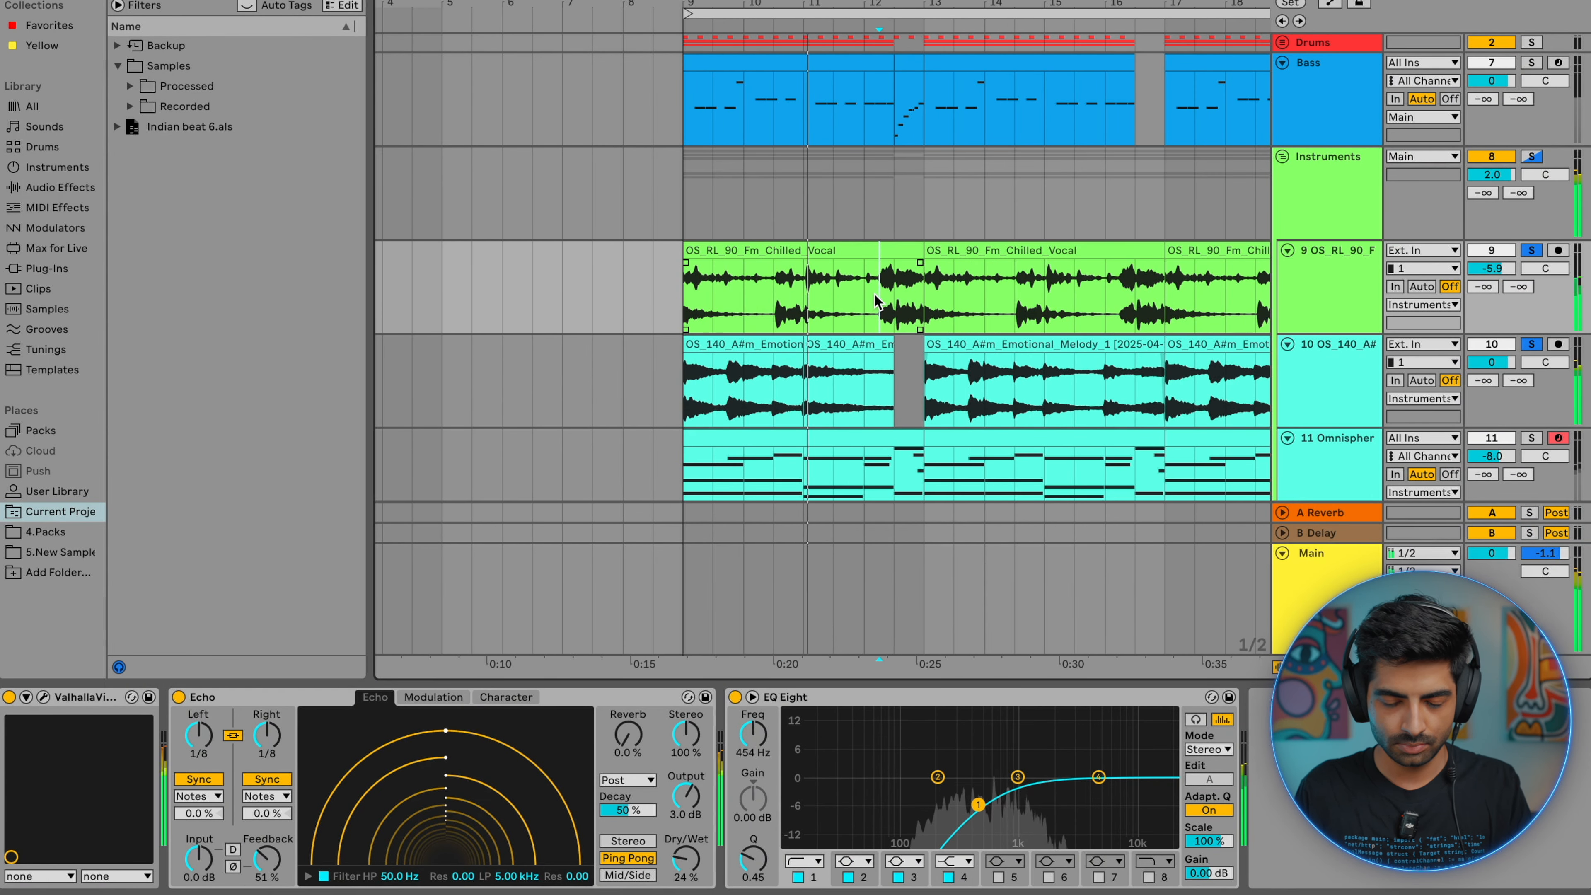
pyautogui.hscroll(3, 877, 302)
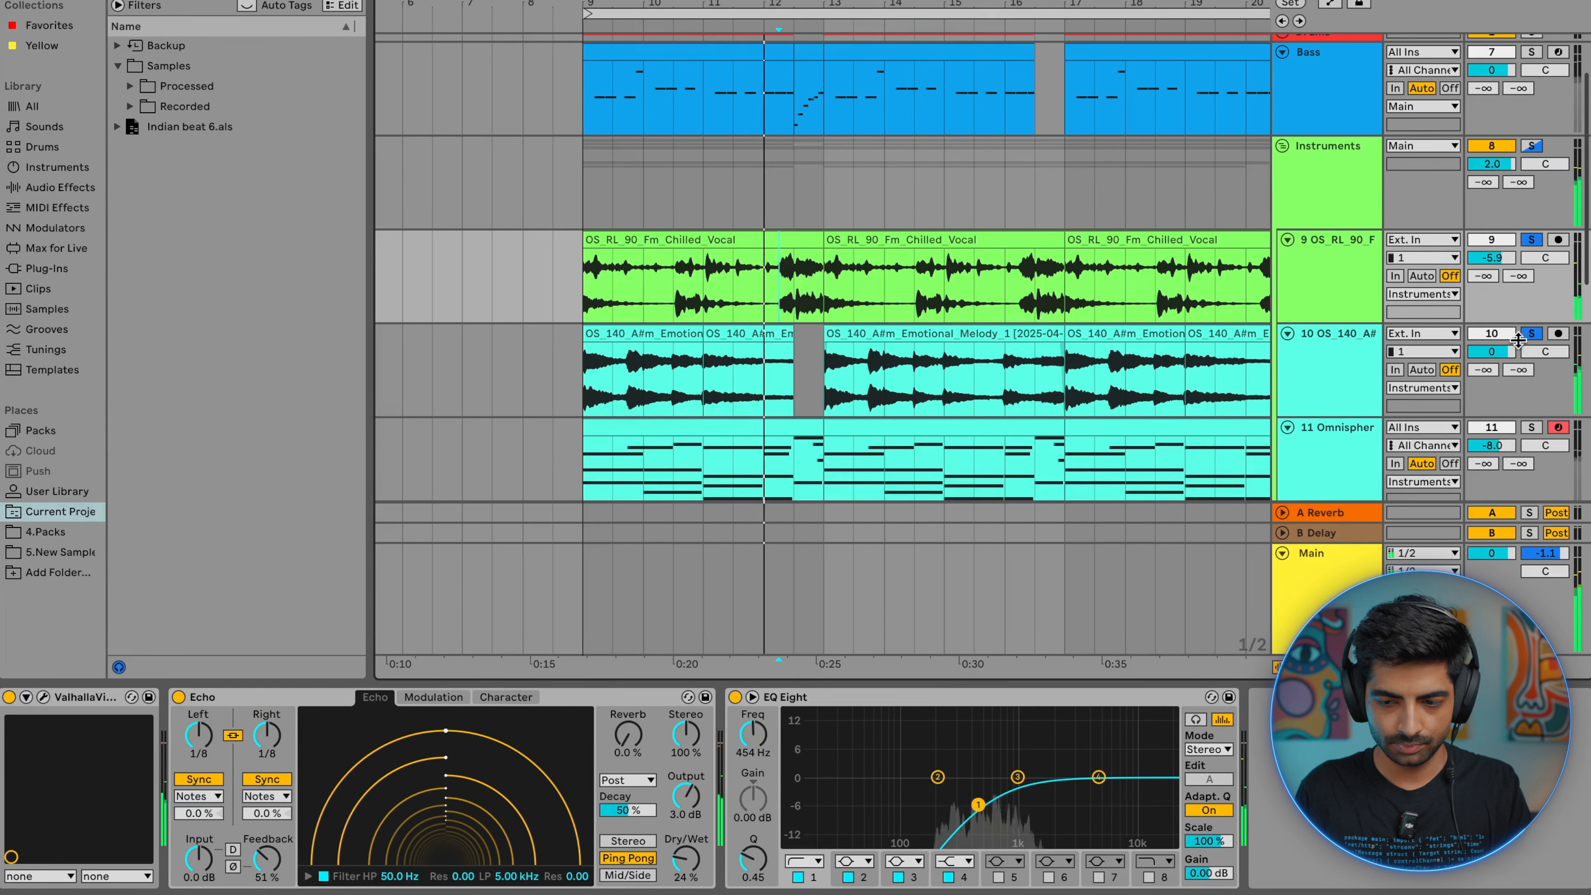
# - Toggle the melody track's solo off and on to compare, and look over the vocal and melody clips during playback
pyautogui.click(1531, 334)
pyautogui.click(1532, 334)
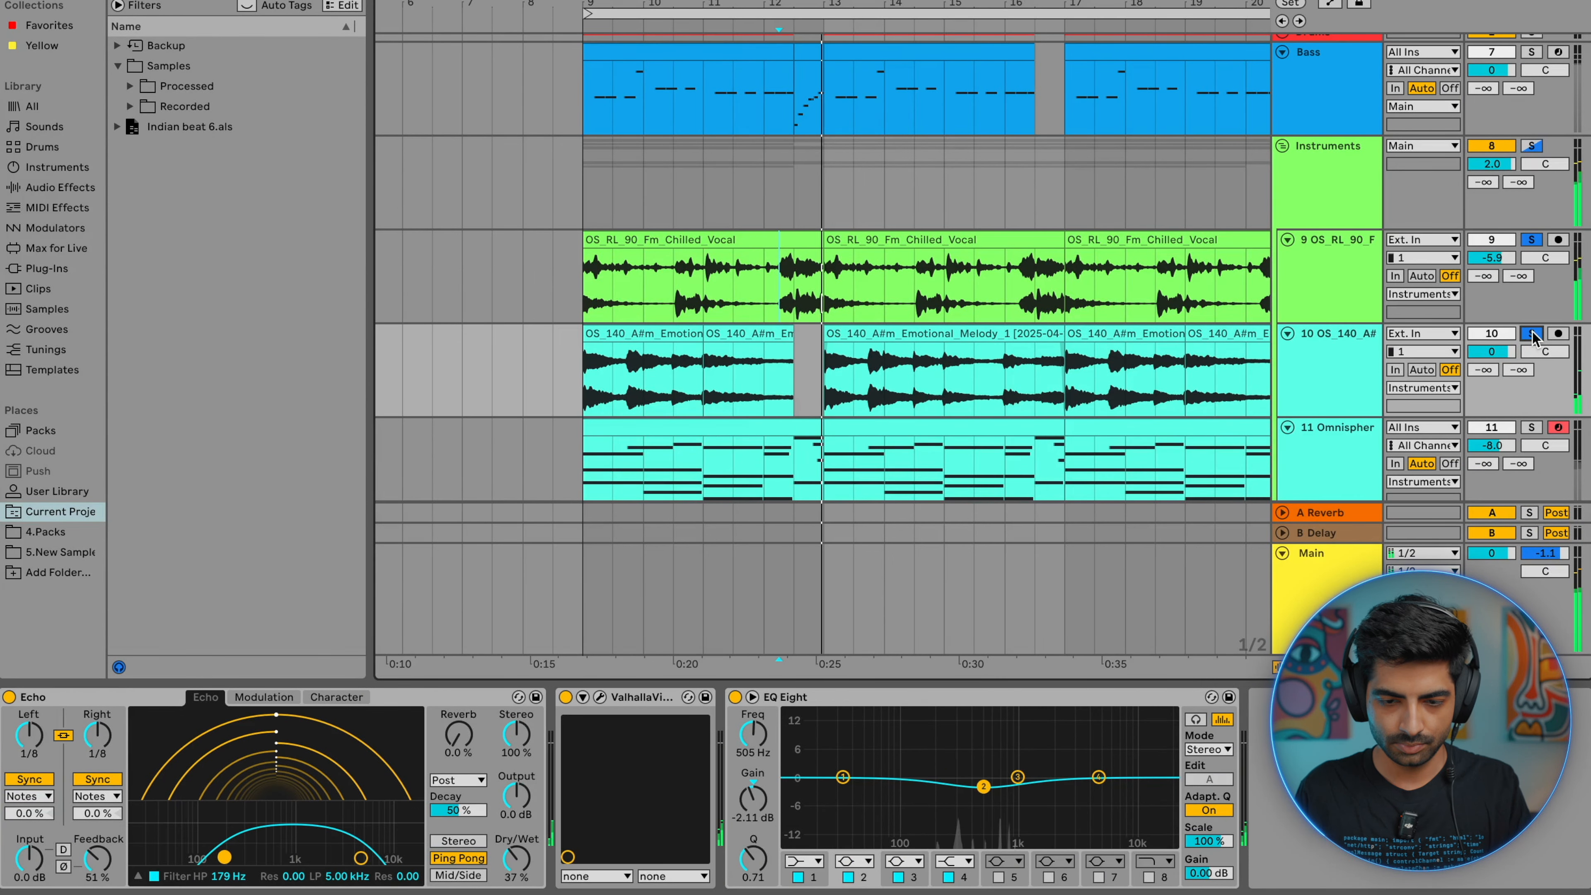
pyautogui.click(1003, 298)
pyautogui.scroll(-3, 1003, 297)
pyautogui.scroll(-5, 1001, 291)
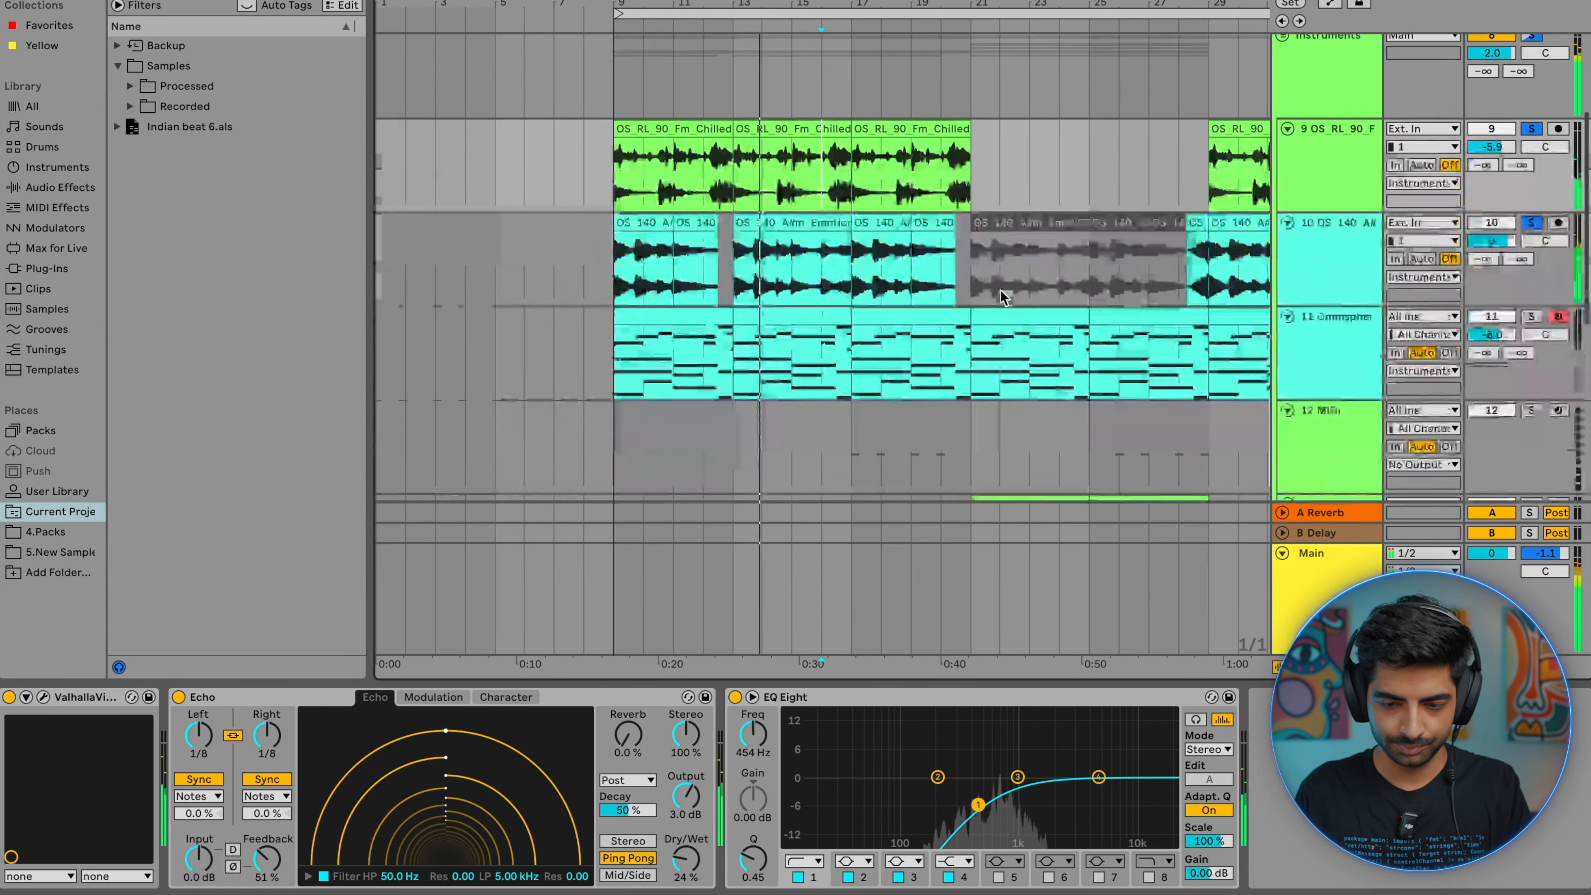
pyautogui.scroll(2, 1001, 291)
pyautogui.scroll(3, 763, 183)
pyautogui.click(815, 174)
pyautogui.scroll(-3, 815, 179)
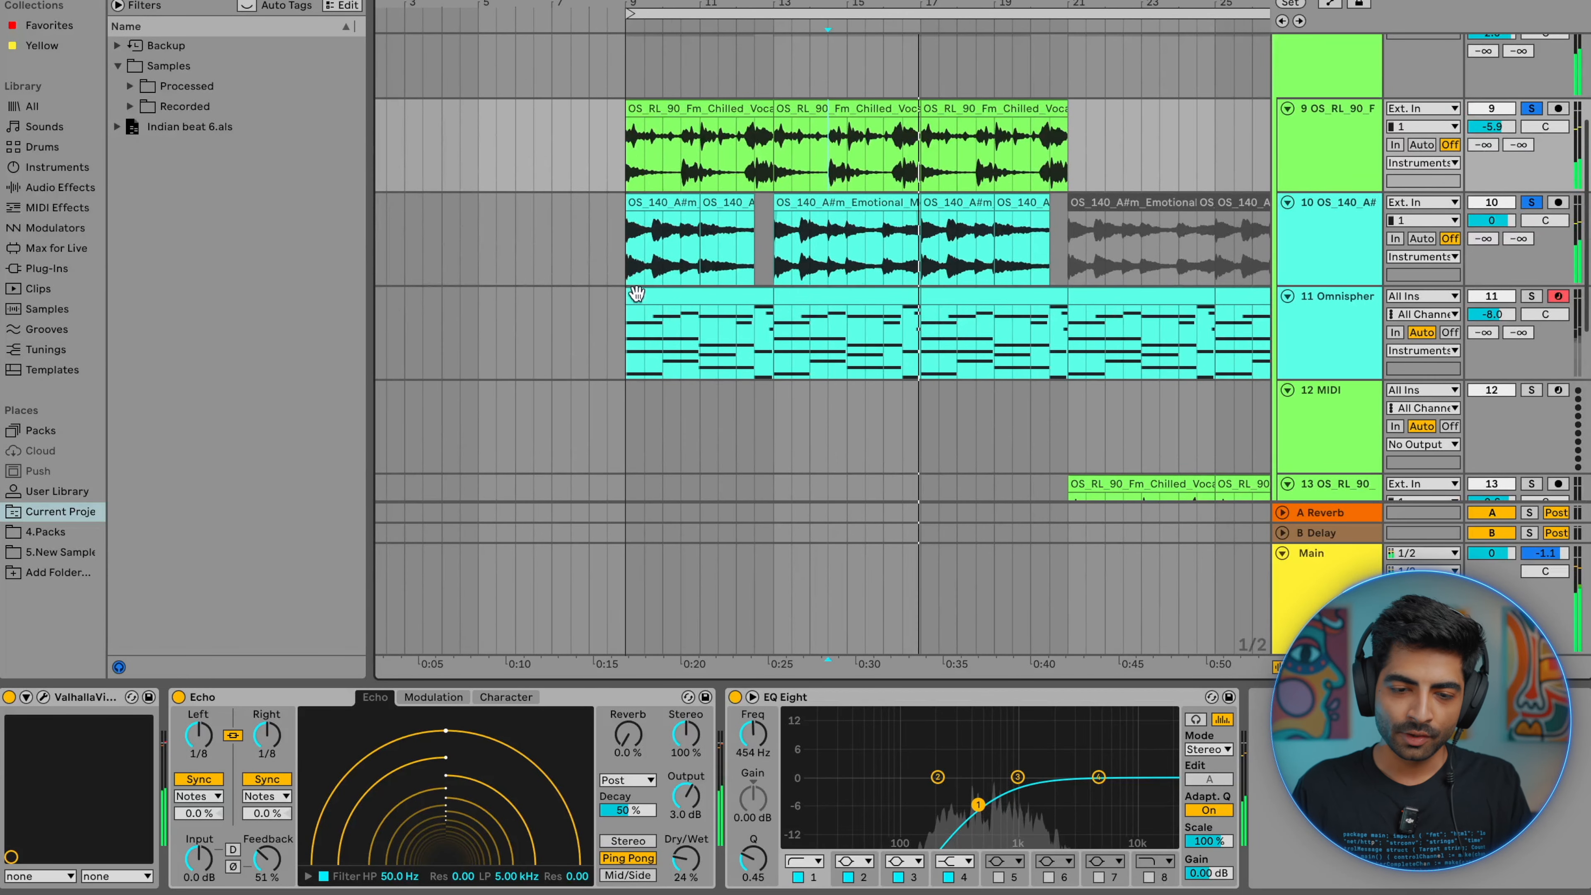
# - Play the Omnisphere track soloed over bars 9 to 13, and view its patch in the plug-in window
pyautogui.click(629, 293)
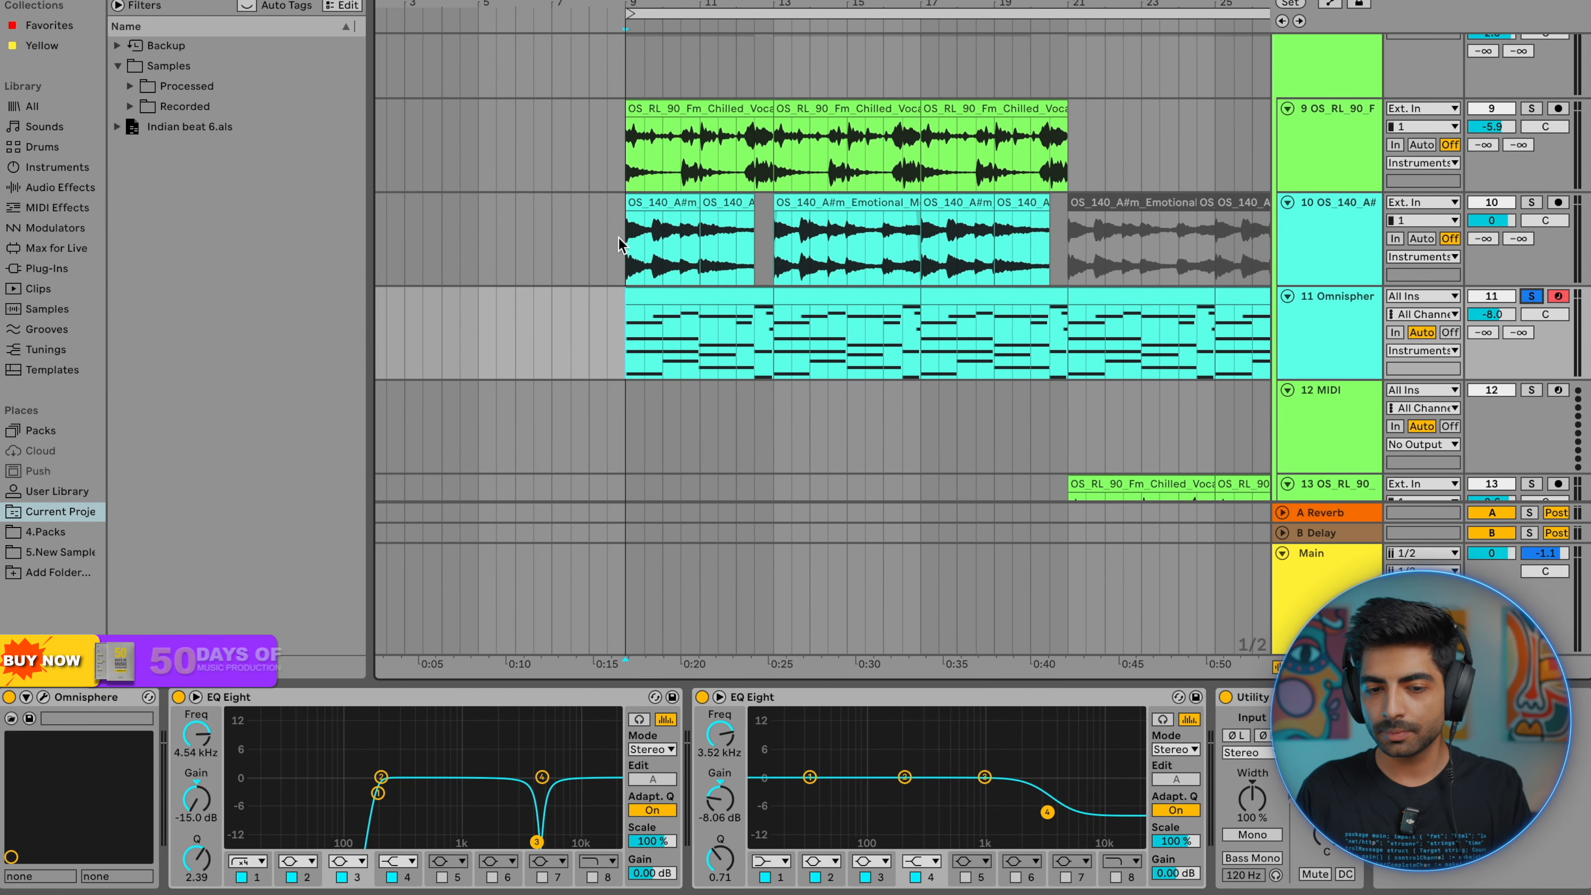
pyautogui.click(777, 246)
pyautogui.moveTo(775, 331); pyautogui.dragTo(630, 342)
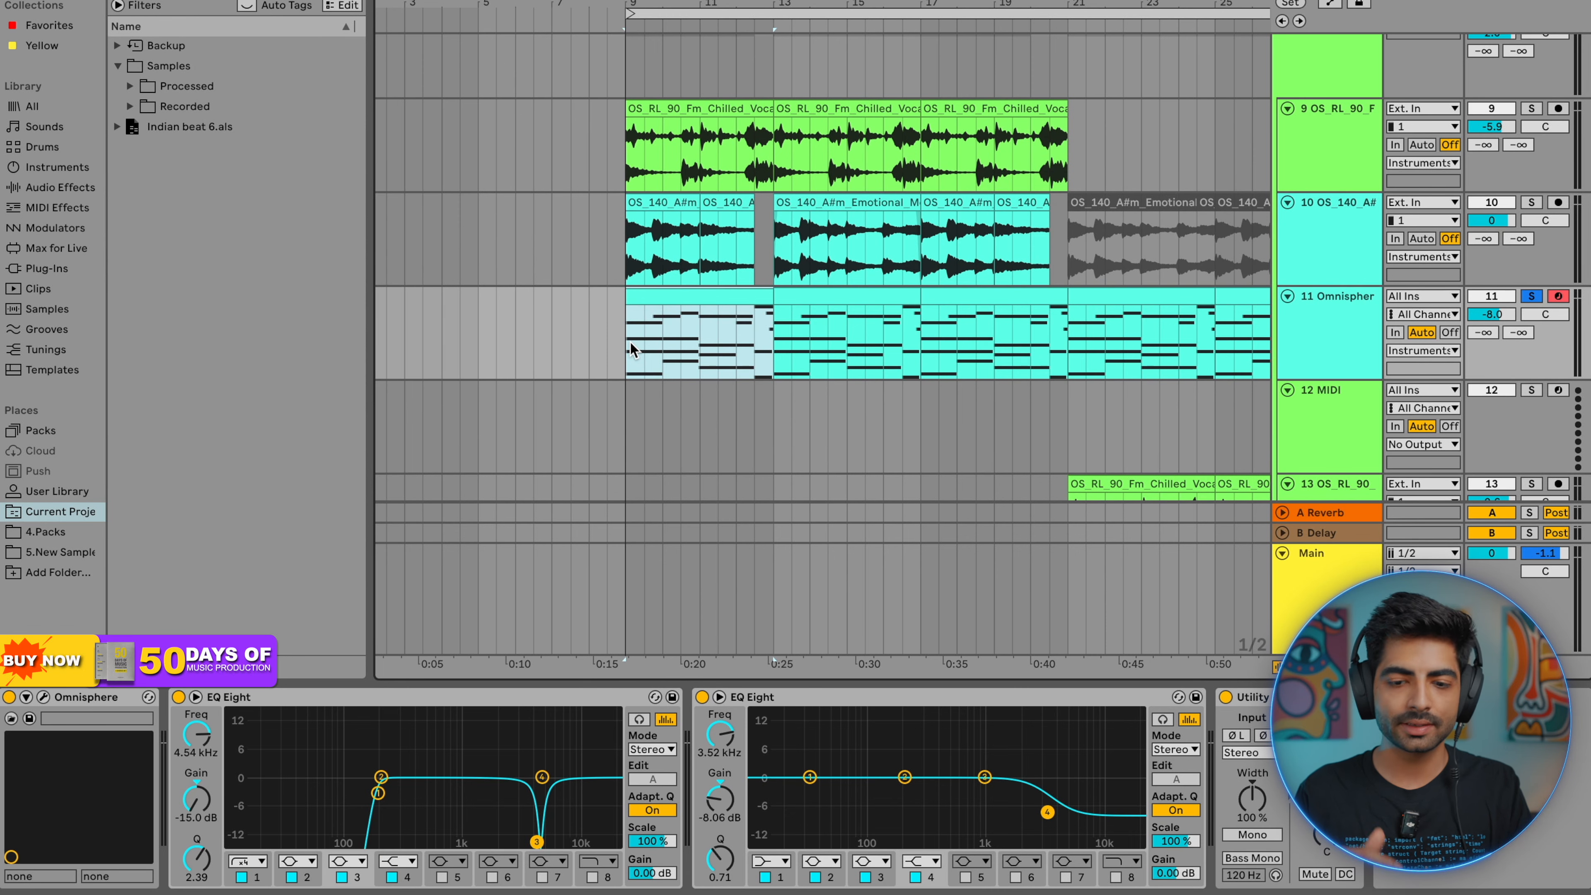
pyautogui.press('space')
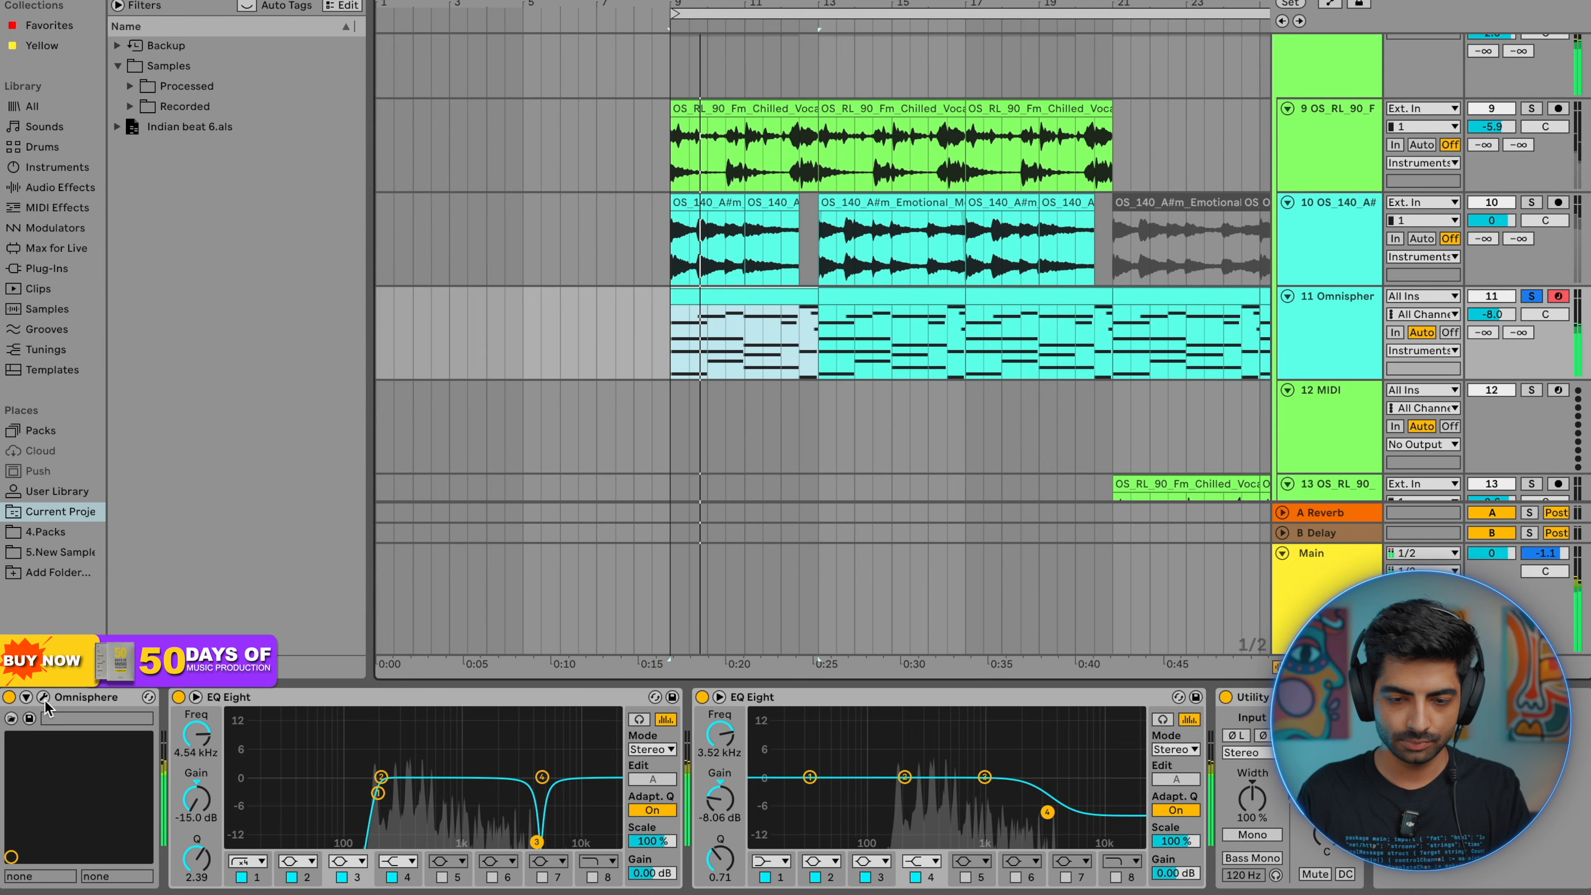
pyautogui.click(44, 698)
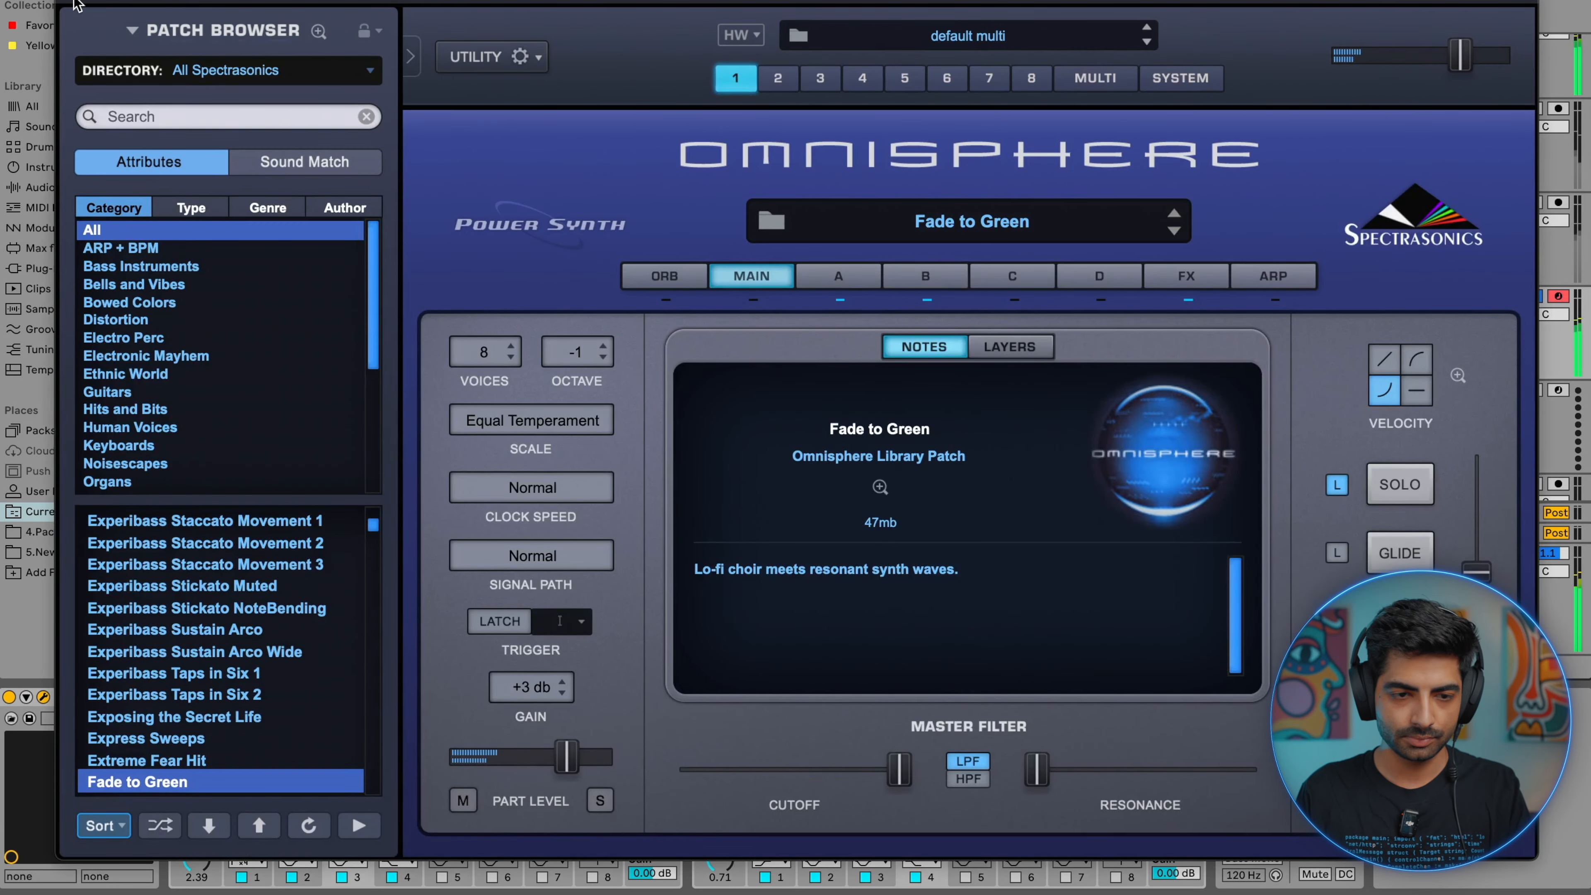
pyautogui.click(76, 5)
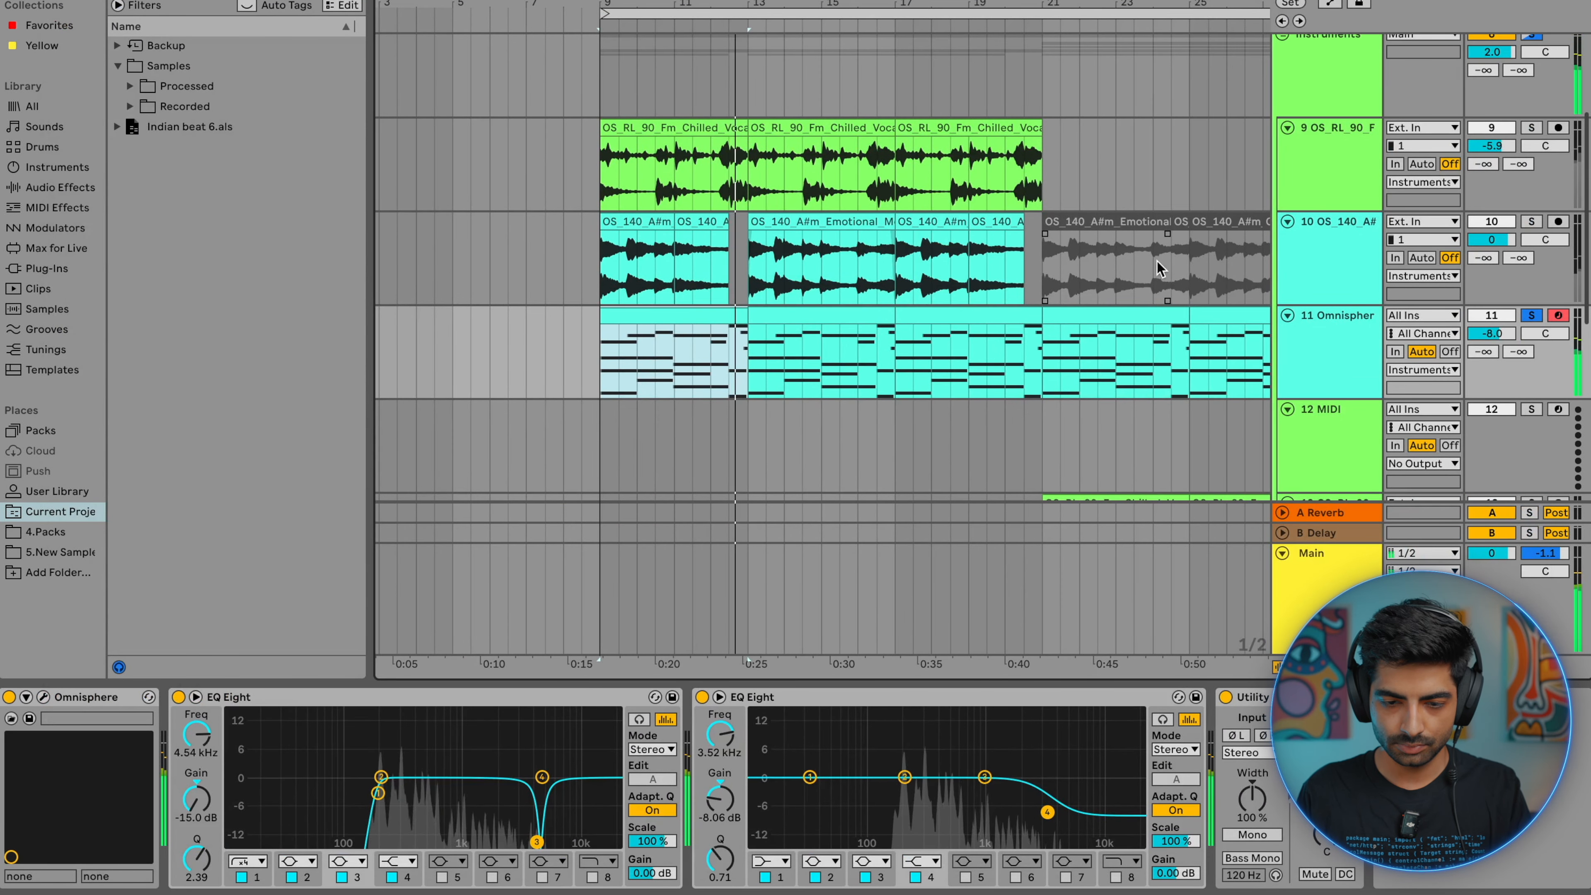
# - Solo the melody and Chilled Vocal tracks alongside Omnisphere, and look through the remaining instrument tracks down to 17 KREWELLA
pyautogui.click(1531, 222)
pyautogui.click(1531, 128)
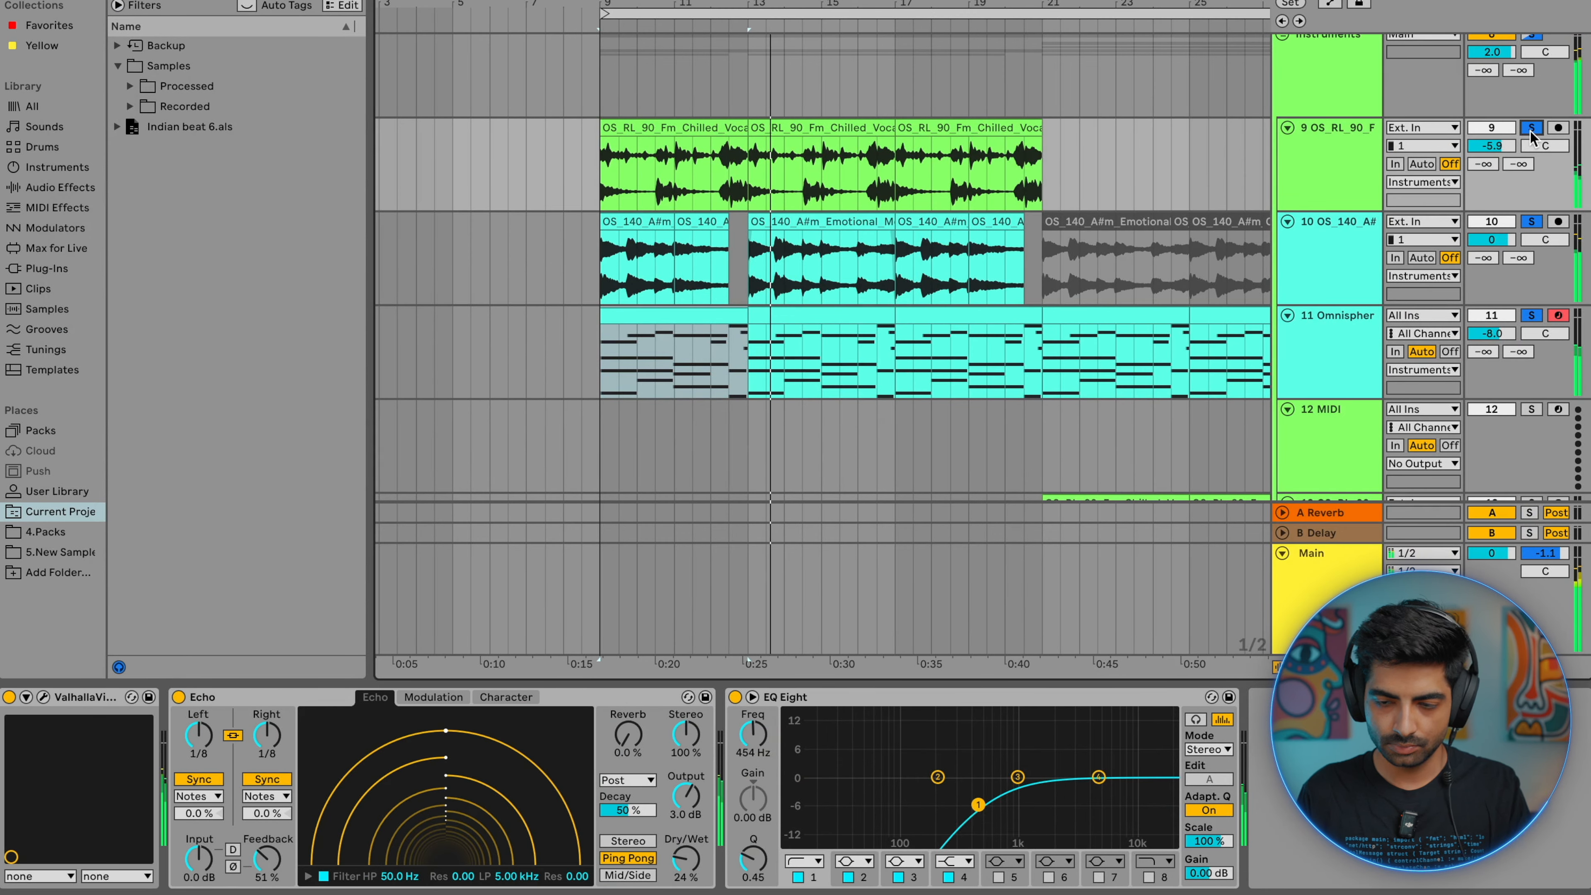
pyautogui.scroll(-10, 1035, 306)
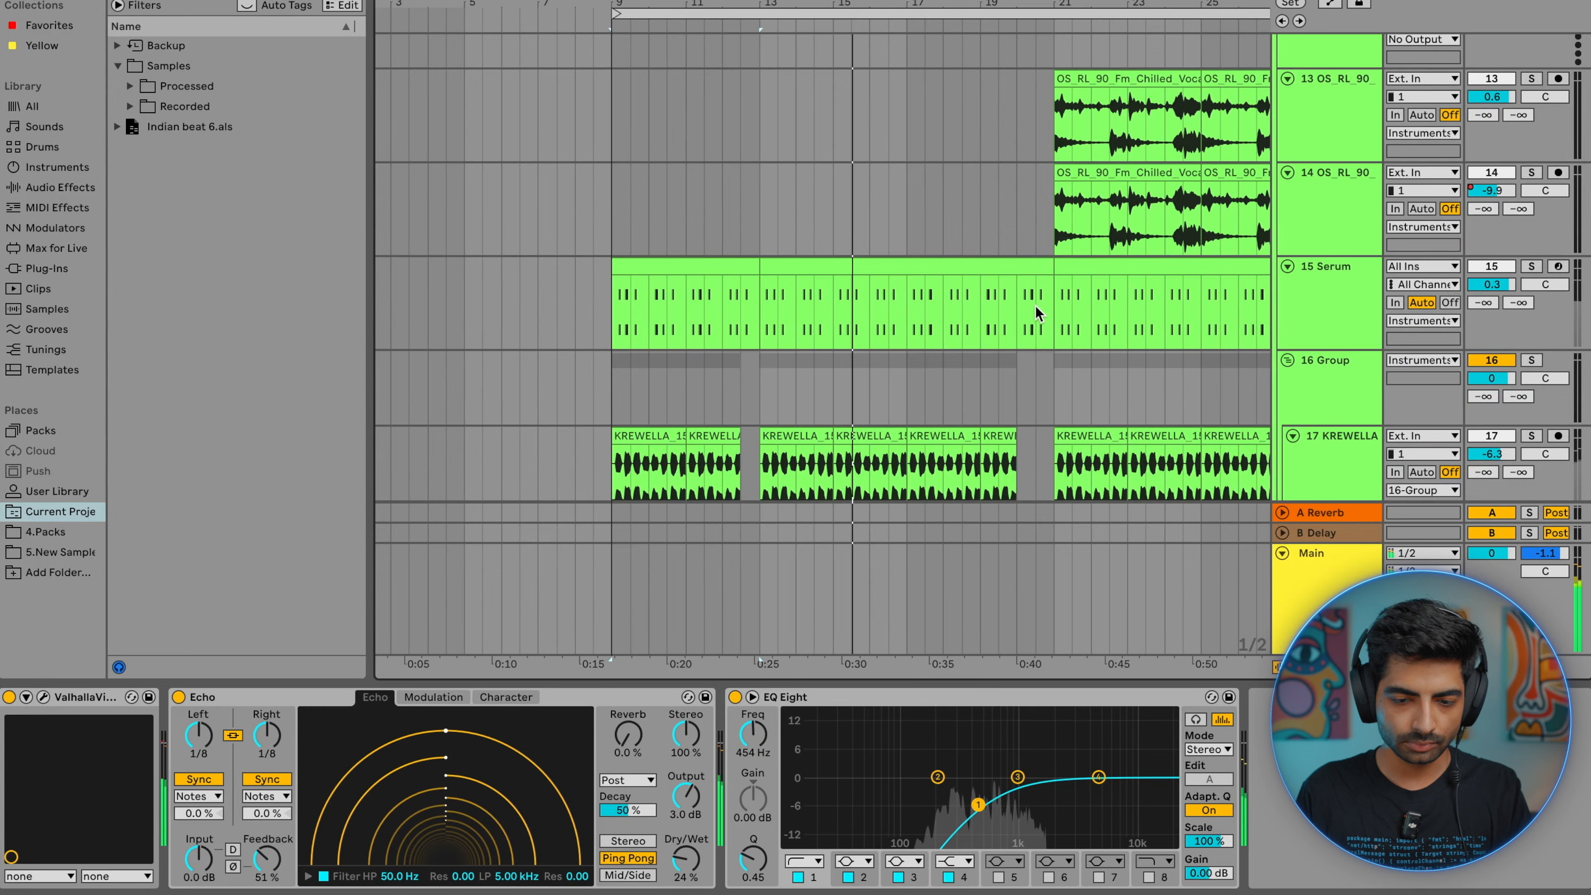
pyautogui.scroll(5, 892, 317)
pyautogui.scroll(-2, 892, 317)
pyautogui.scroll(-8, 891, 317)
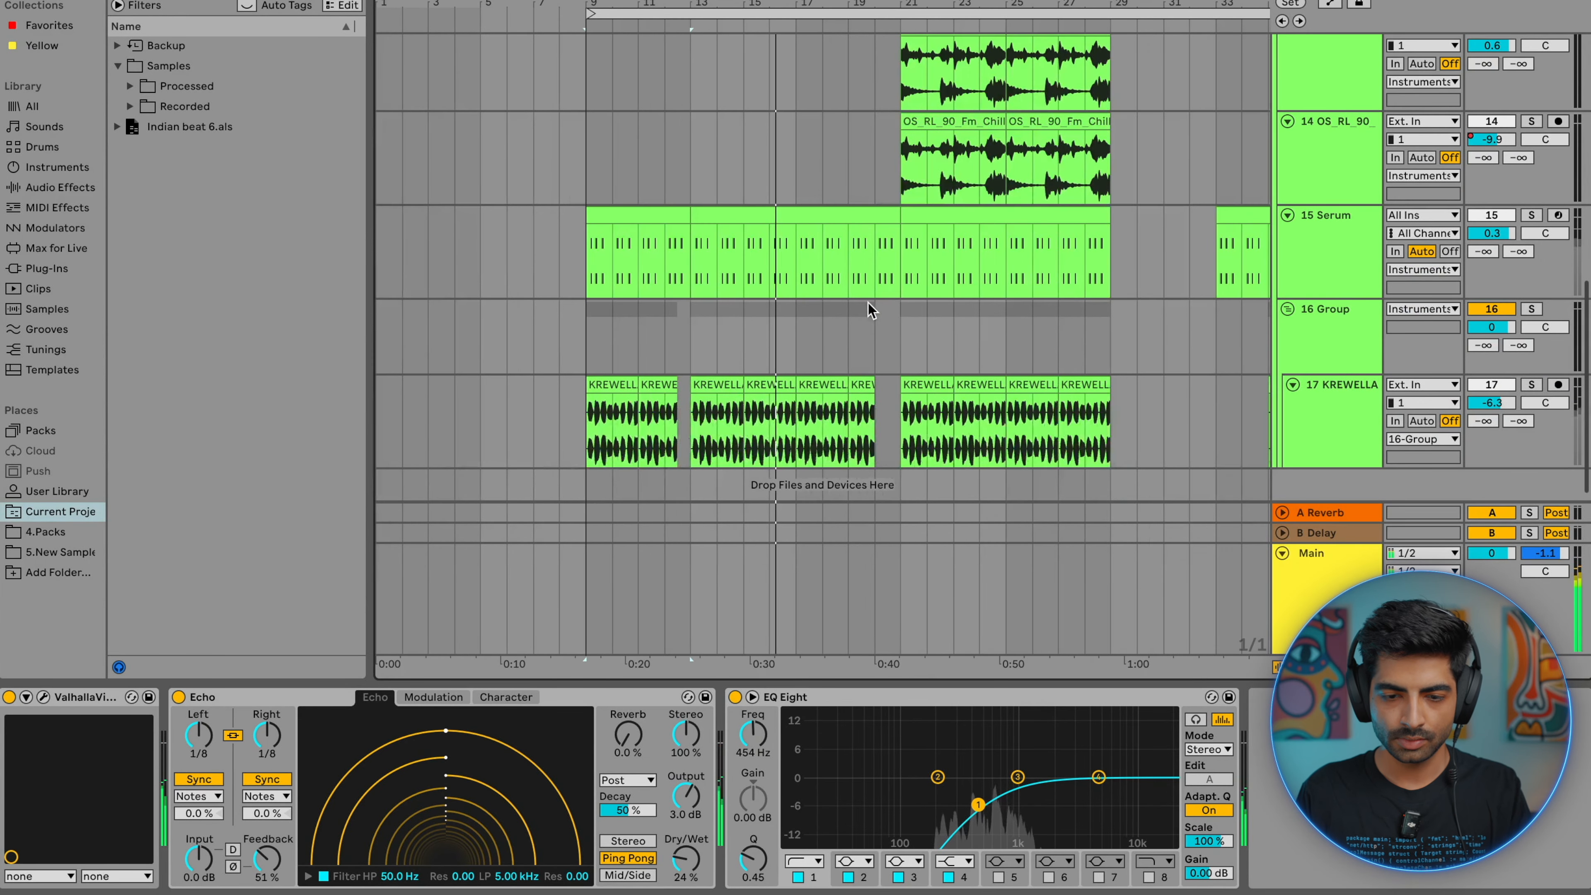
# - Play the 15 Serum track soloed from bar 13 and open its Serum plug-in window
pyautogui.click(708, 267)
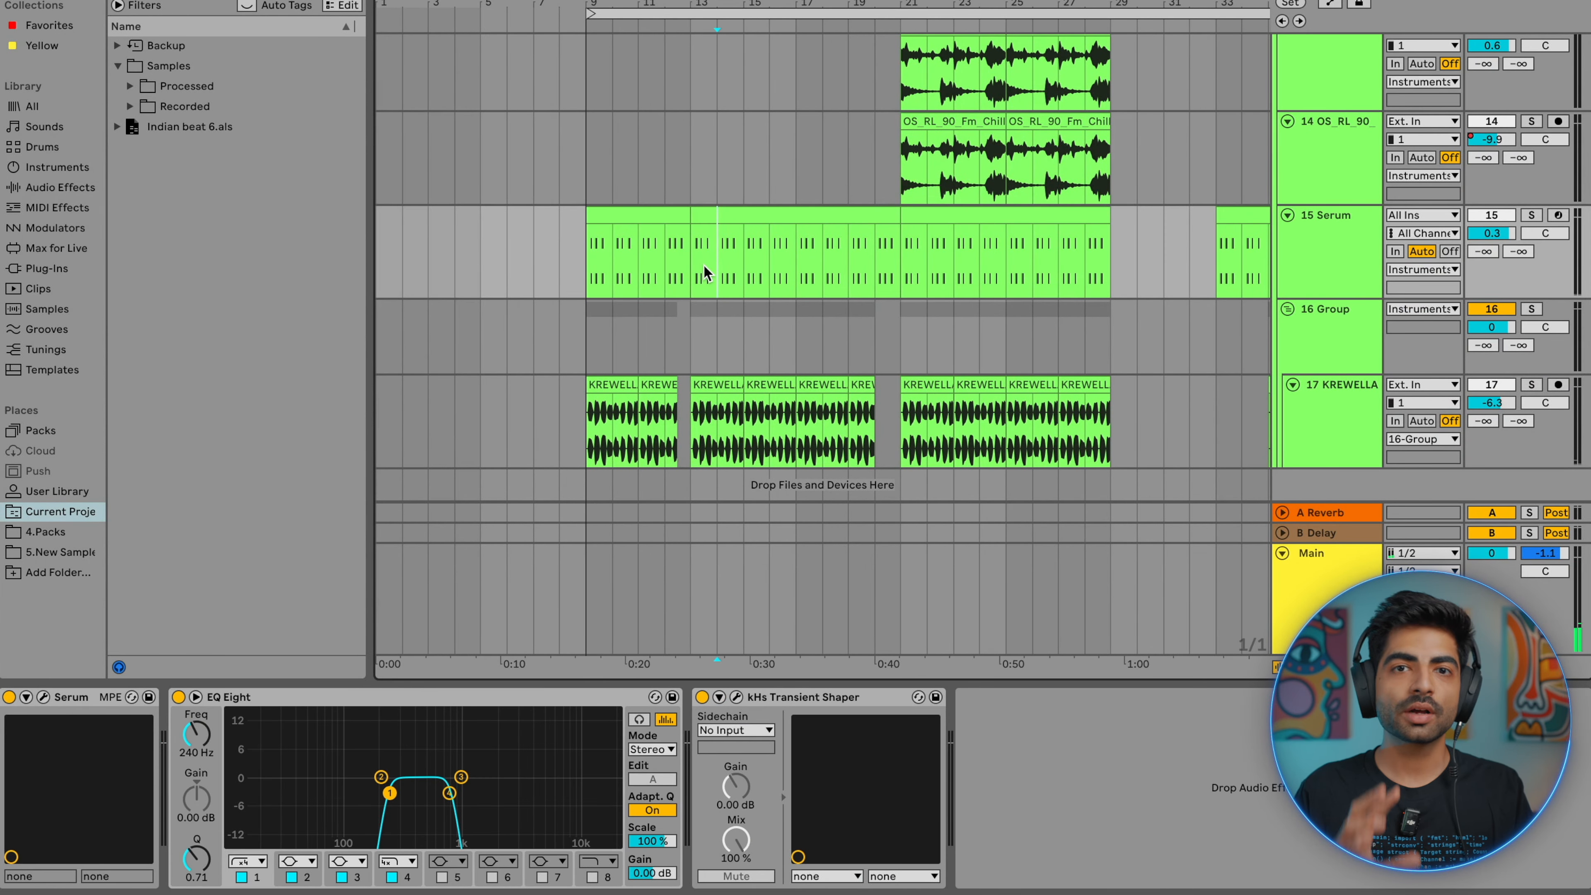
pyautogui.scroll(5, 703, 265)
pyautogui.click(705, 261)
pyautogui.click(1337, 250)
pyautogui.click(1532, 215)
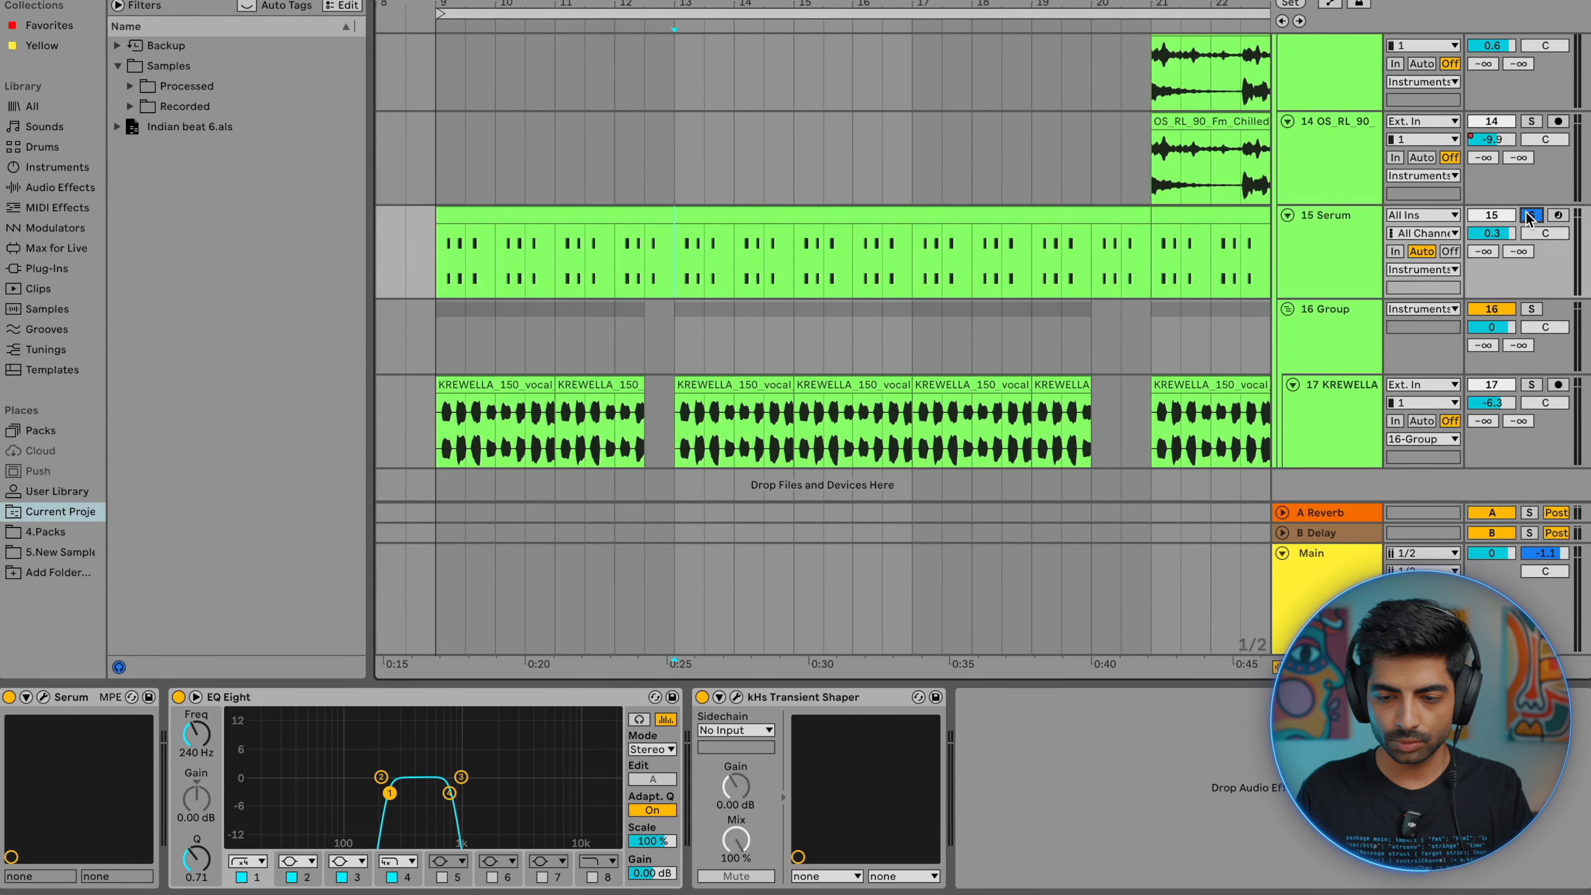
pyautogui.press('space')
pyautogui.click(44, 697)
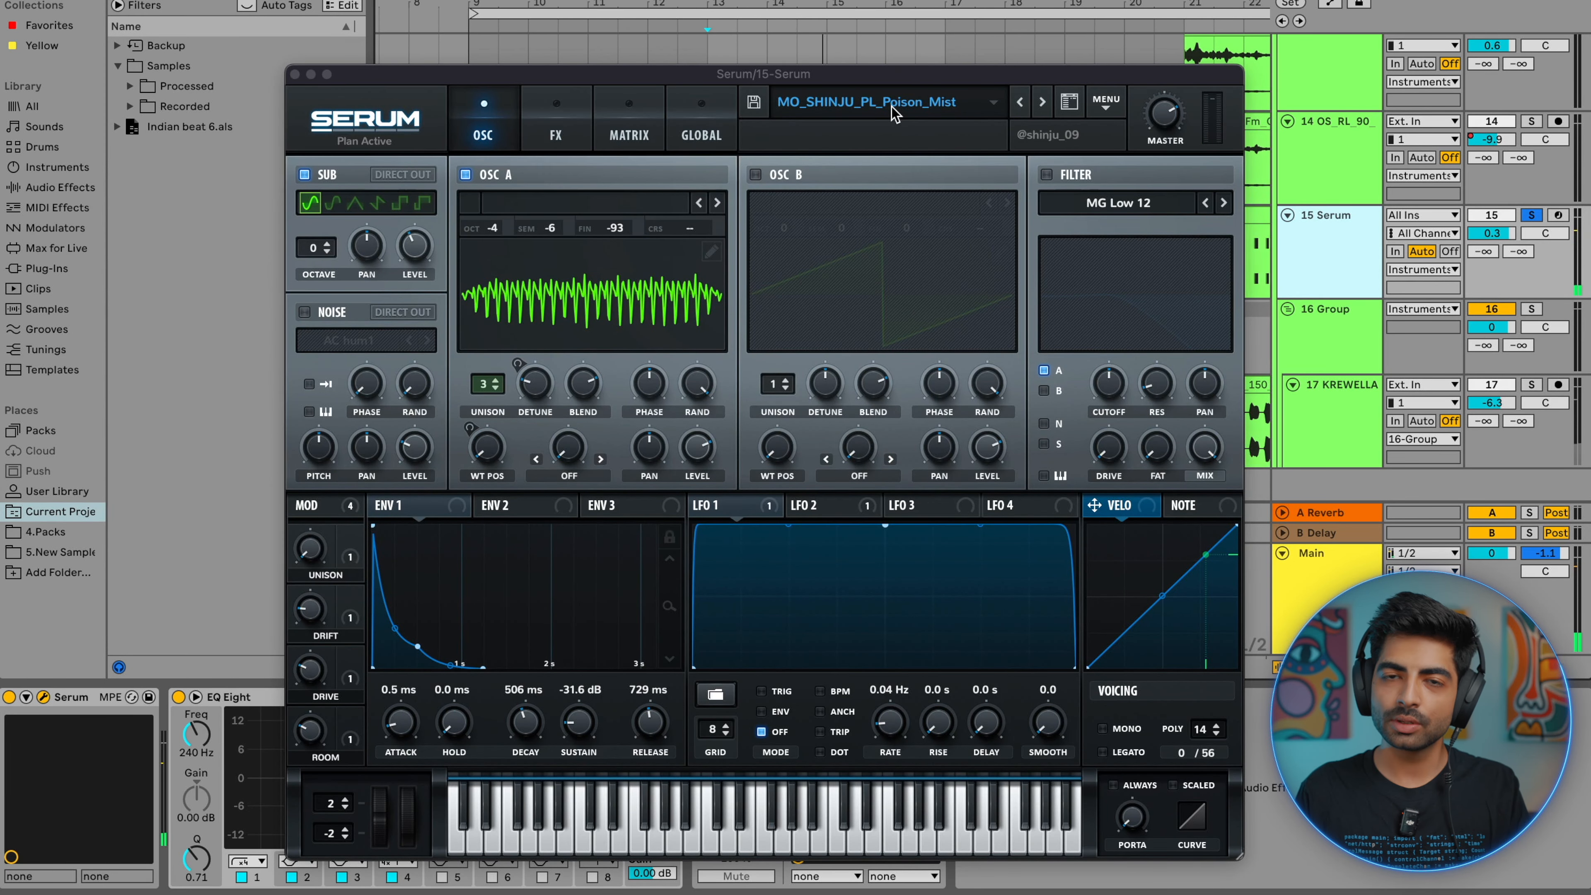
# - Close the Serum plug-in window and bypass and re-enable EQ Eight on the 15 Serum track to compare the sound, selecting its band 3
pyautogui.click(295, 75)
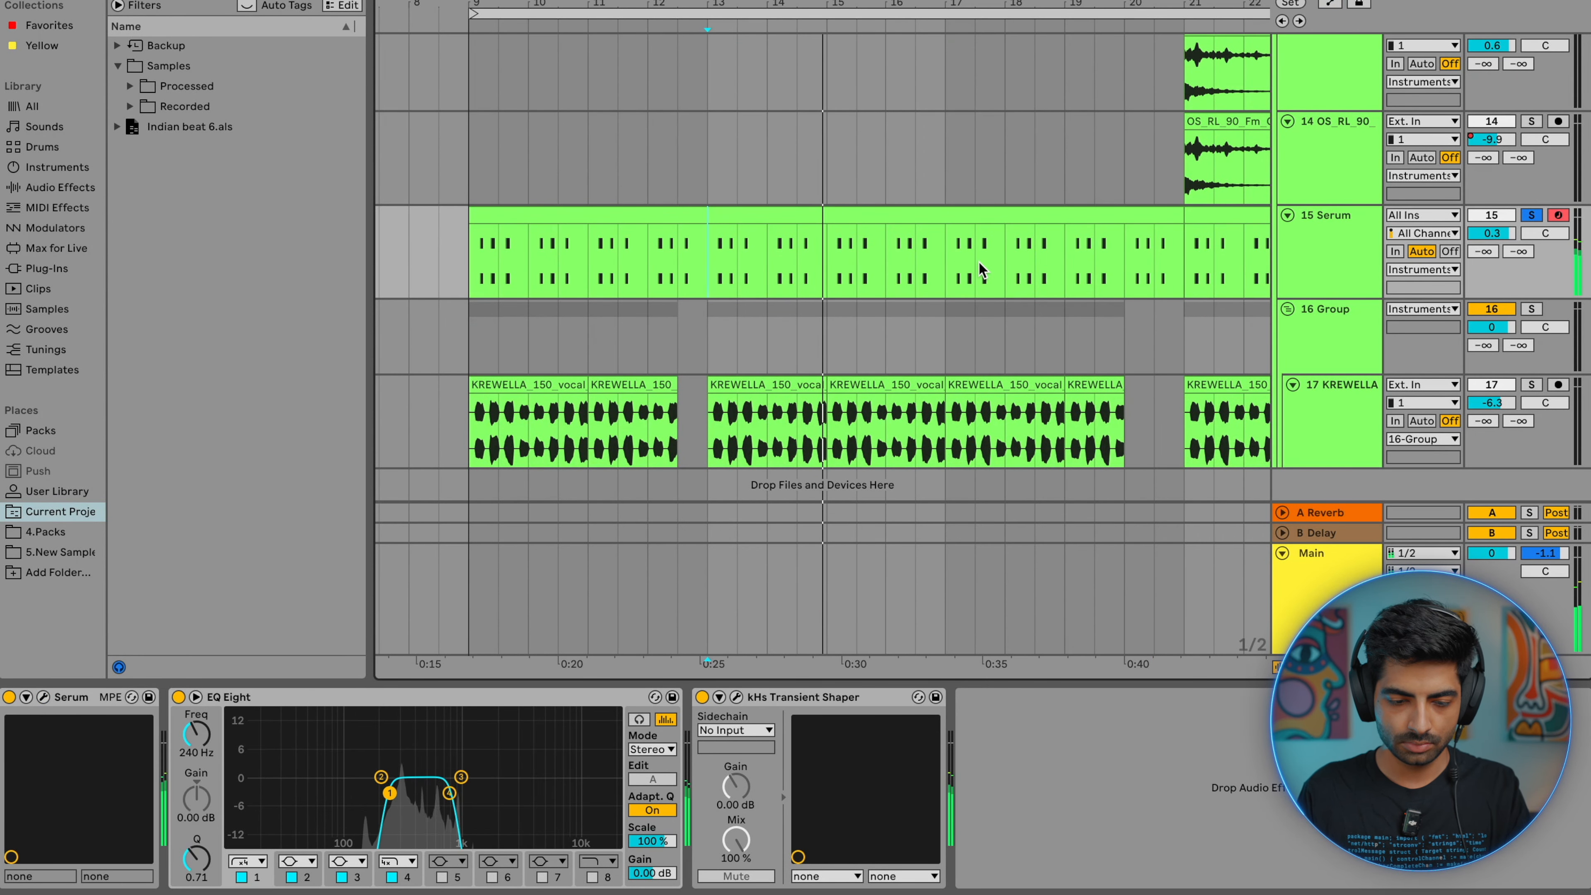
pyautogui.click(179, 697)
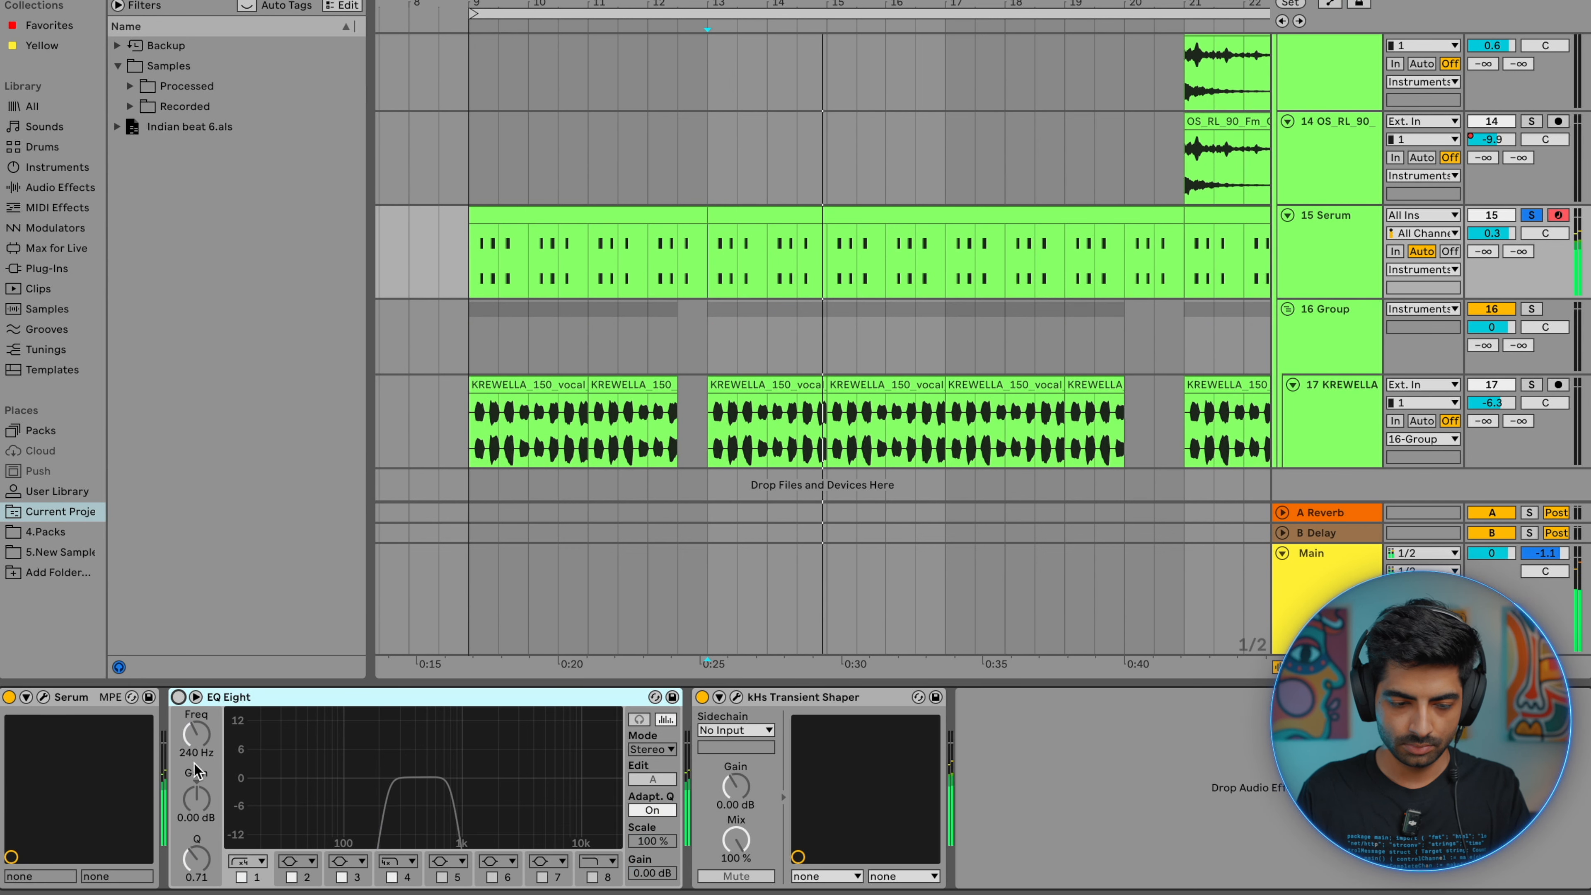
pyautogui.click(179, 697)
pyautogui.click(357, 876)
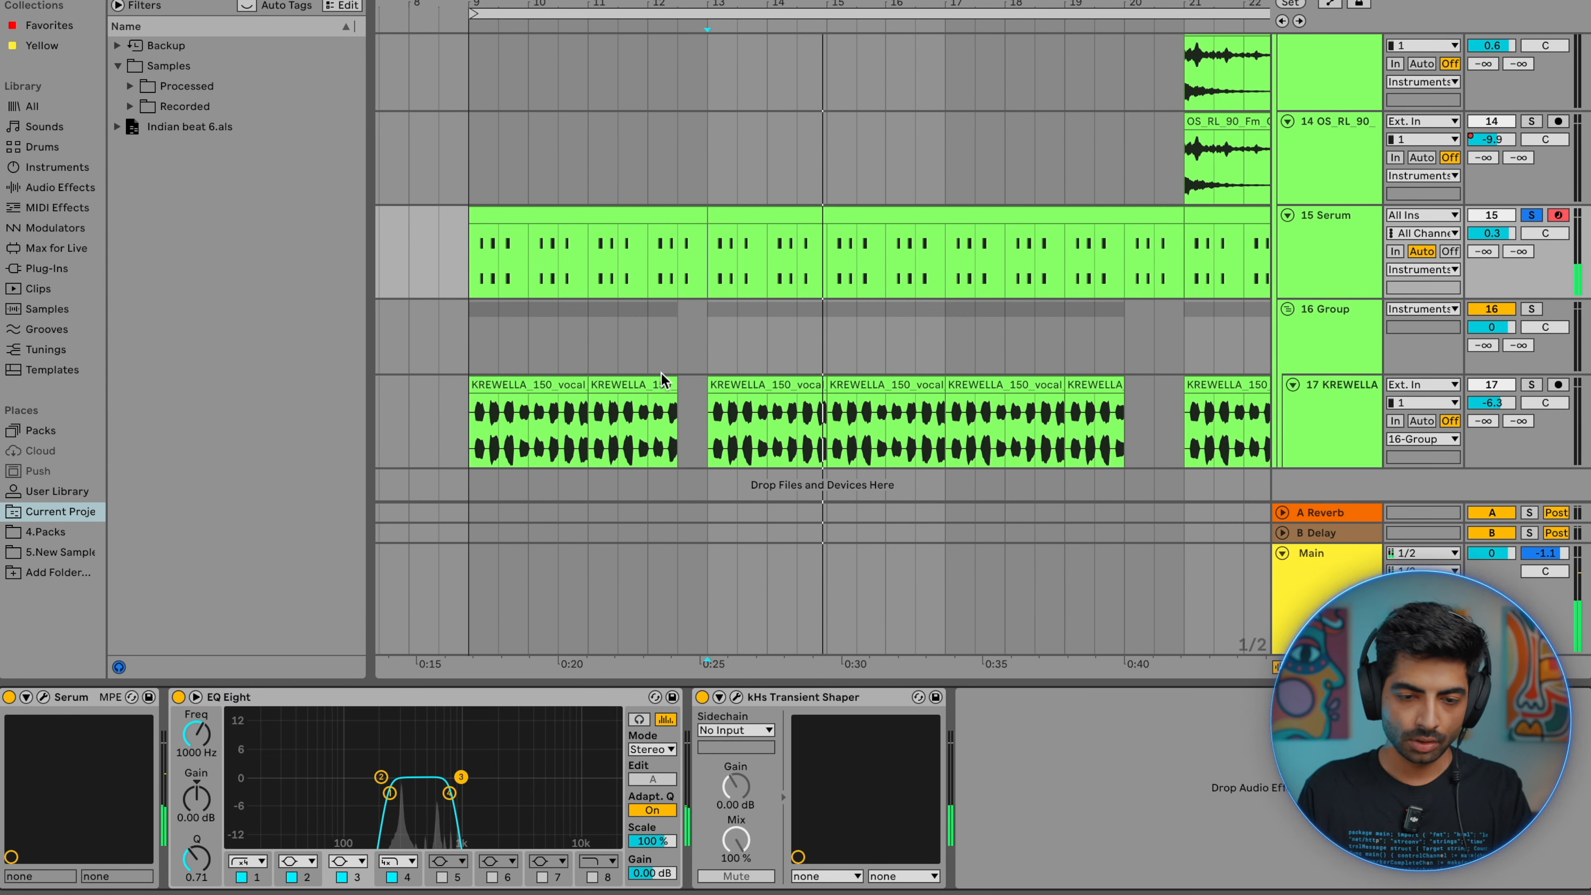
# - Open the first MIDI clip on the 15 Serum track to examine its notes, and return to the arrangement
pyautogui.doubleClick(525, 235)
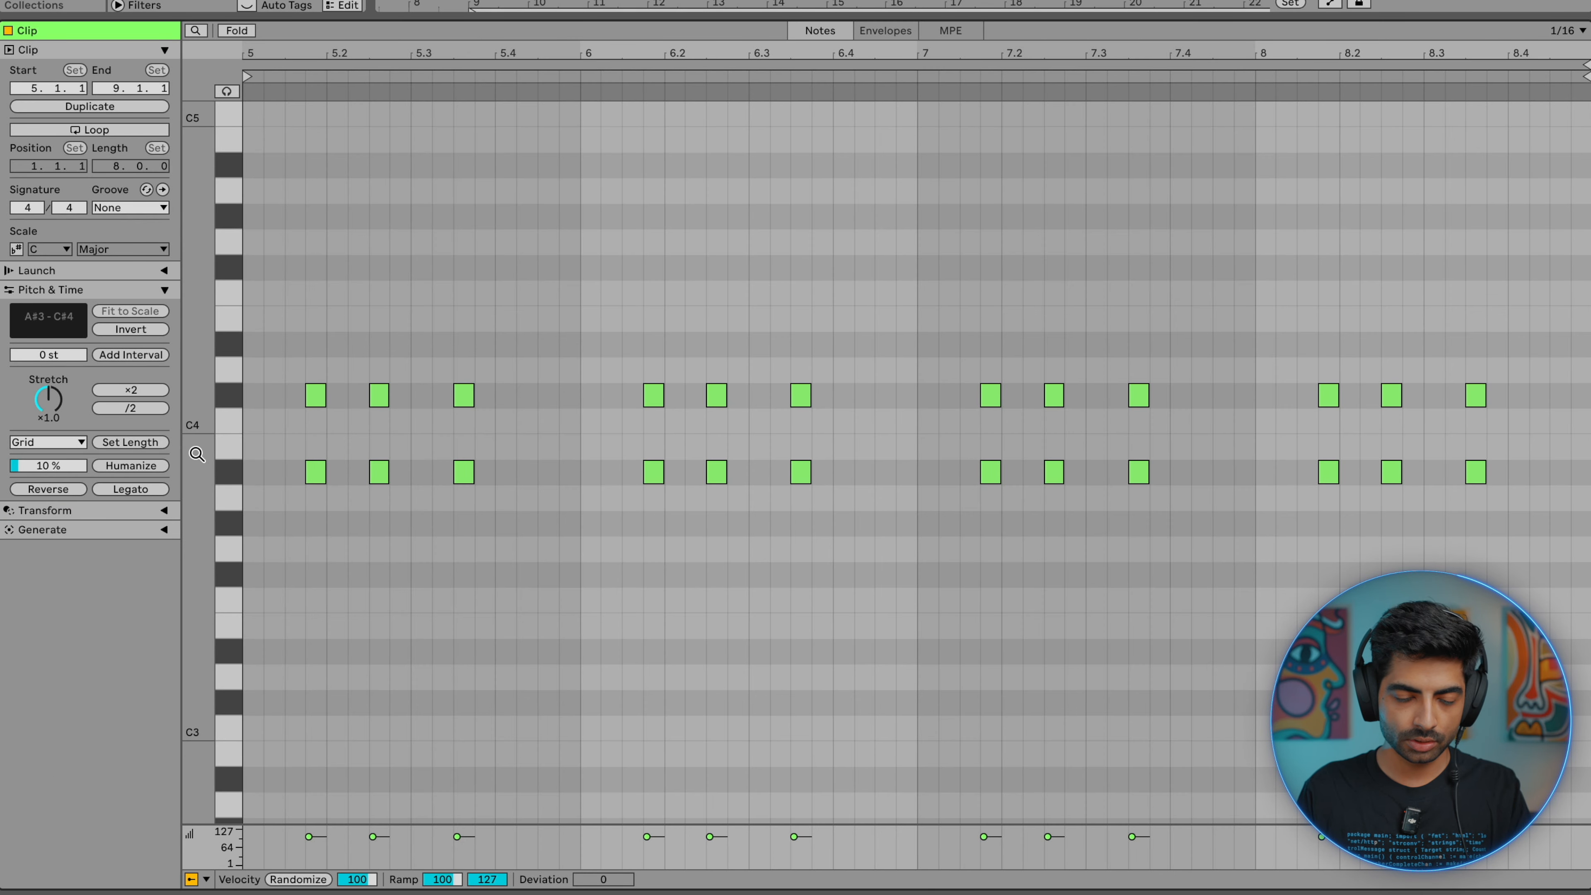
pyautogui.moveTo(201, 455); pyautogui.dragTo(201, 438)
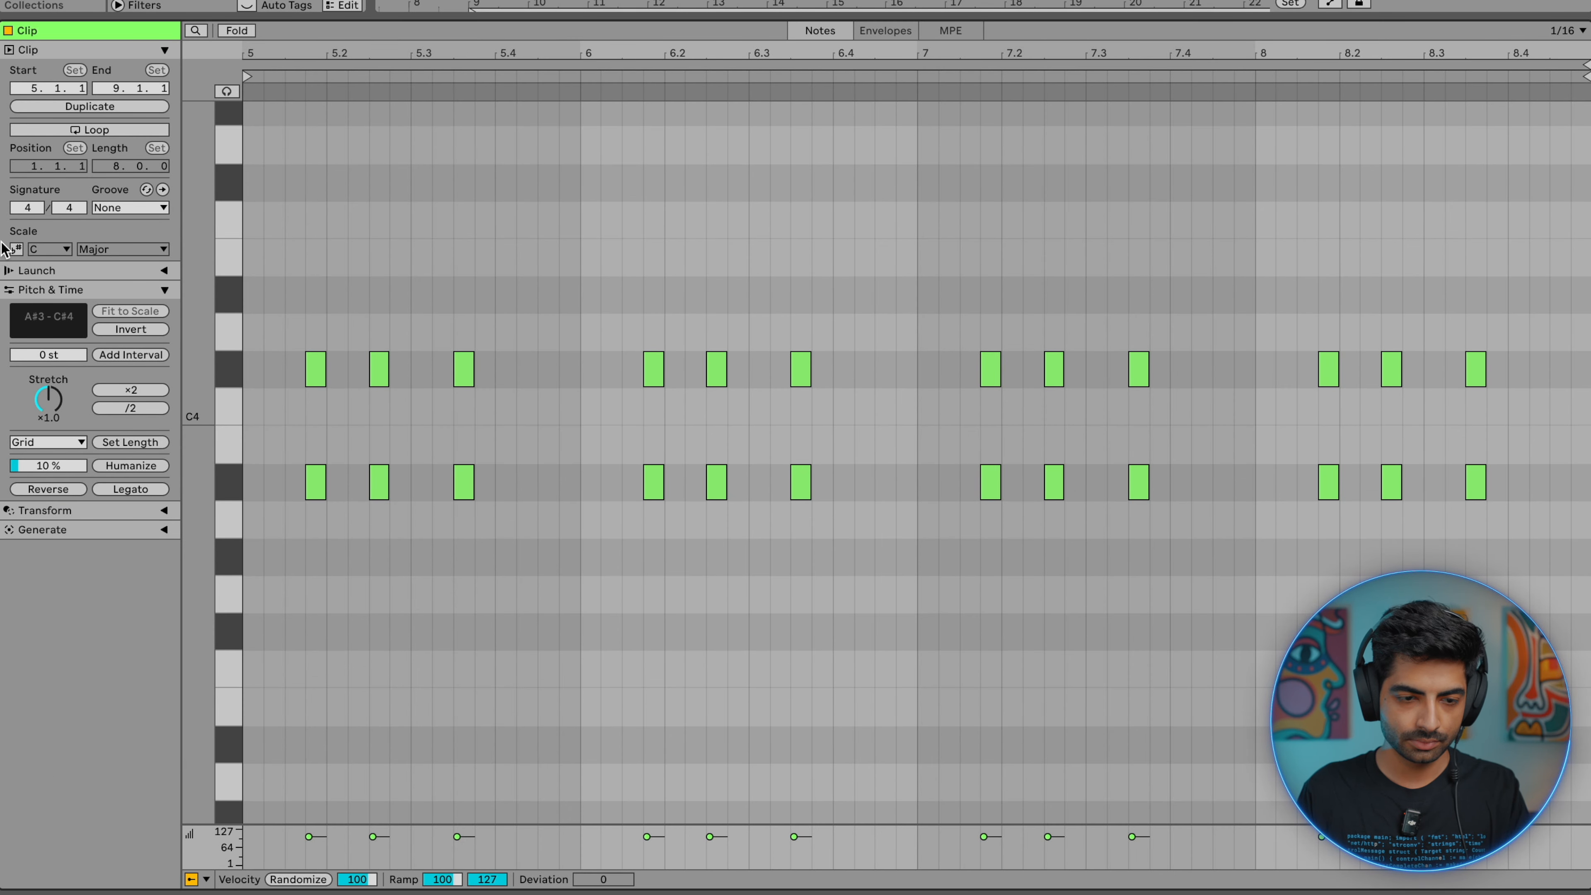
pyautogui.hscroll(-10, 455, 478)
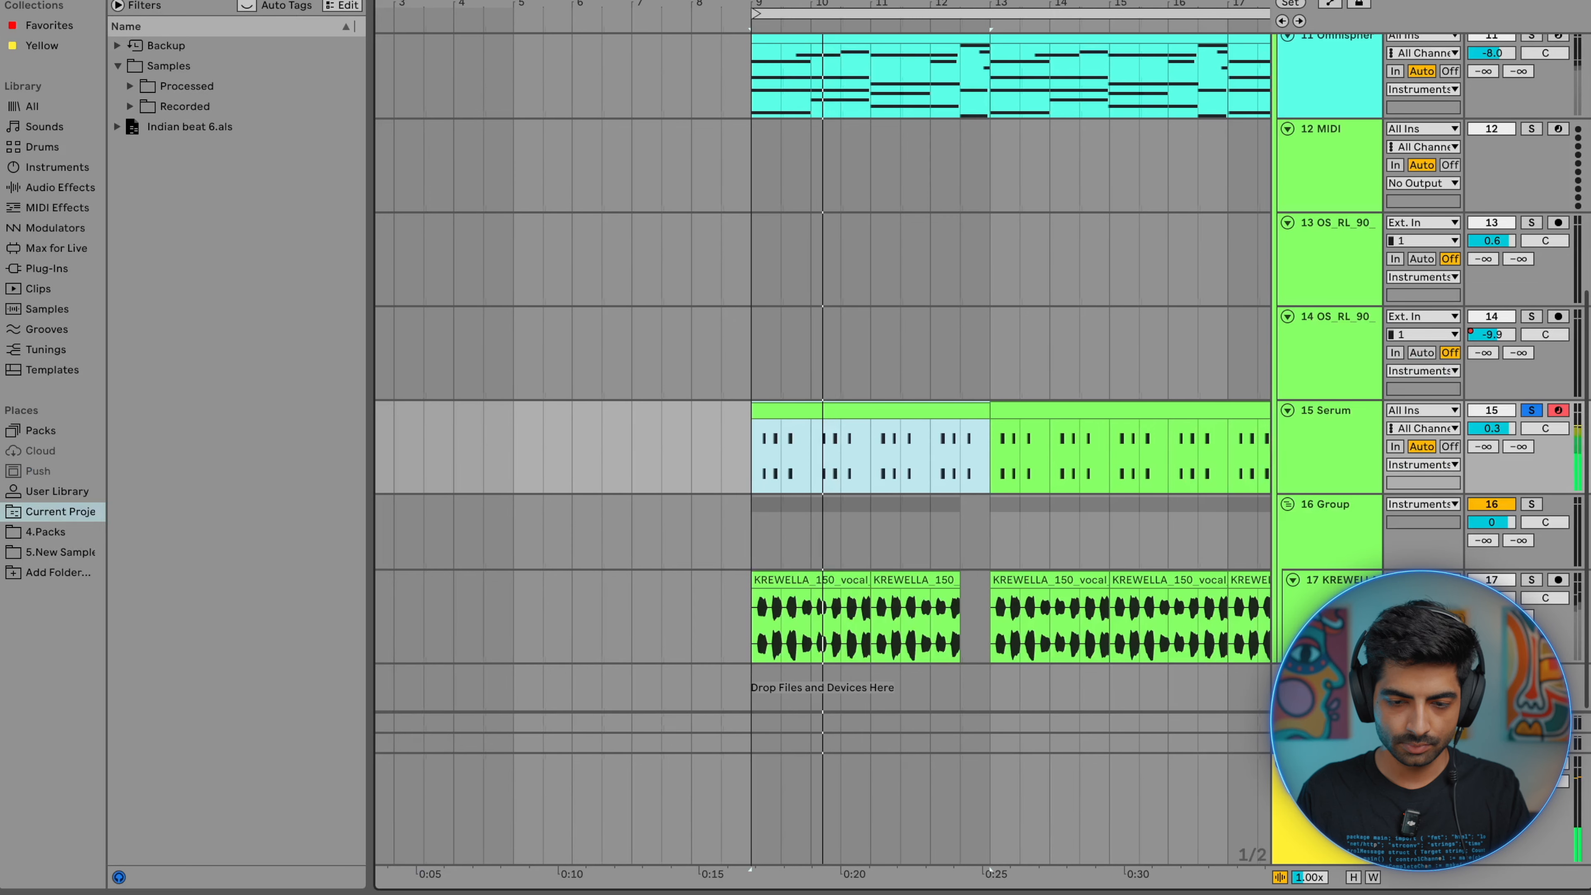
pyautogui.scroll(-5, 880, 488)
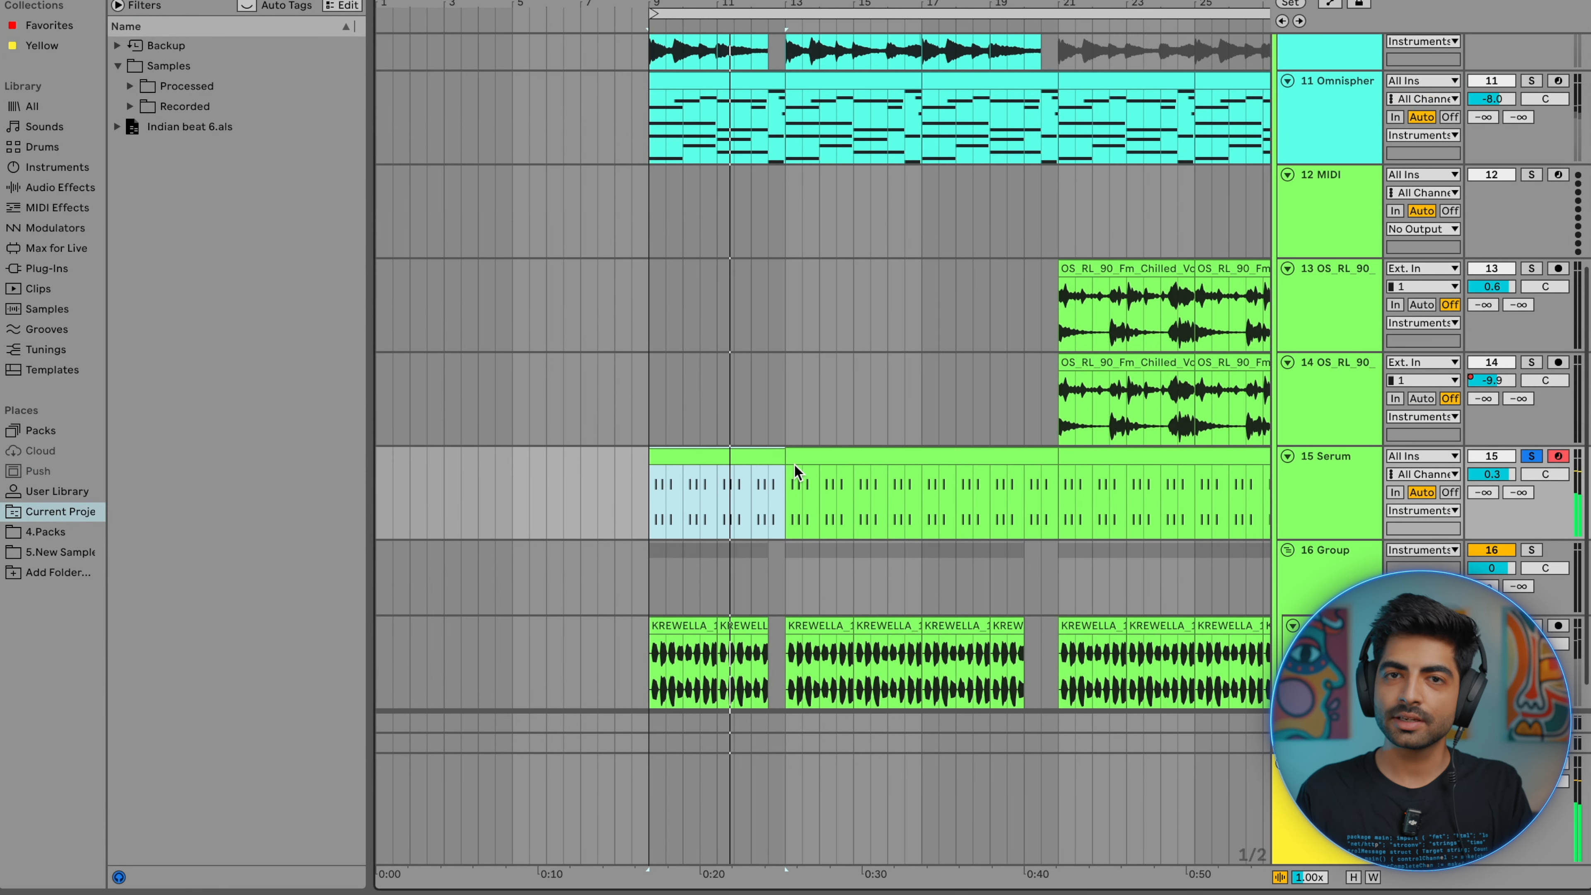
# - Solo the 11 Omnisphere, 10 melody and 9 Chilled Vocal tracks together with the Serum track
pyautogui.scroll(3, 794, 464)
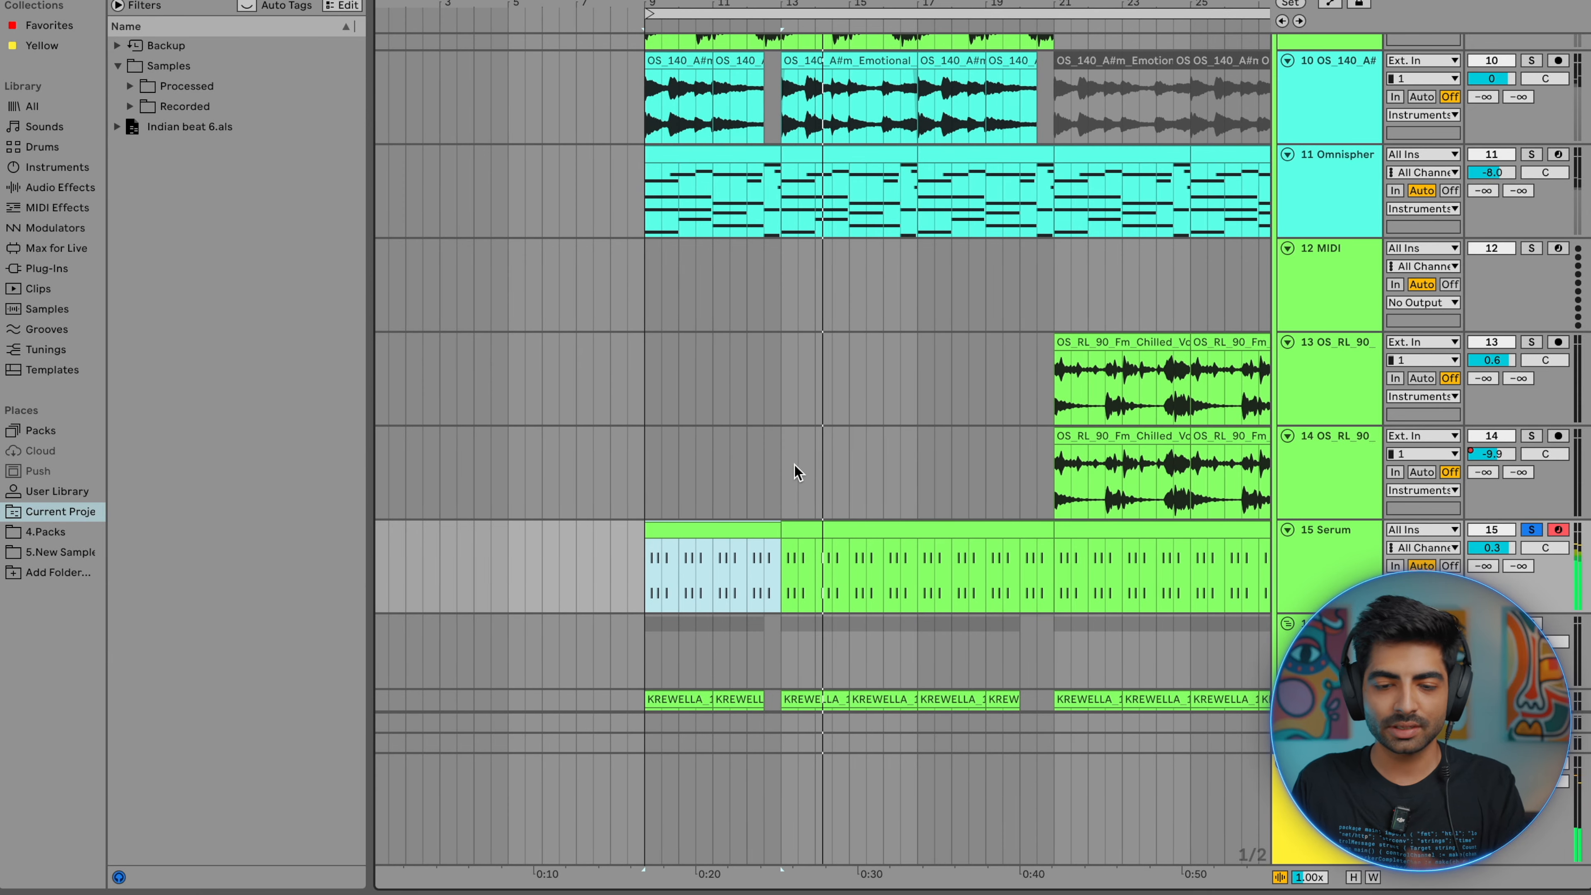
pyautogui.scroll(2, 796, 227)
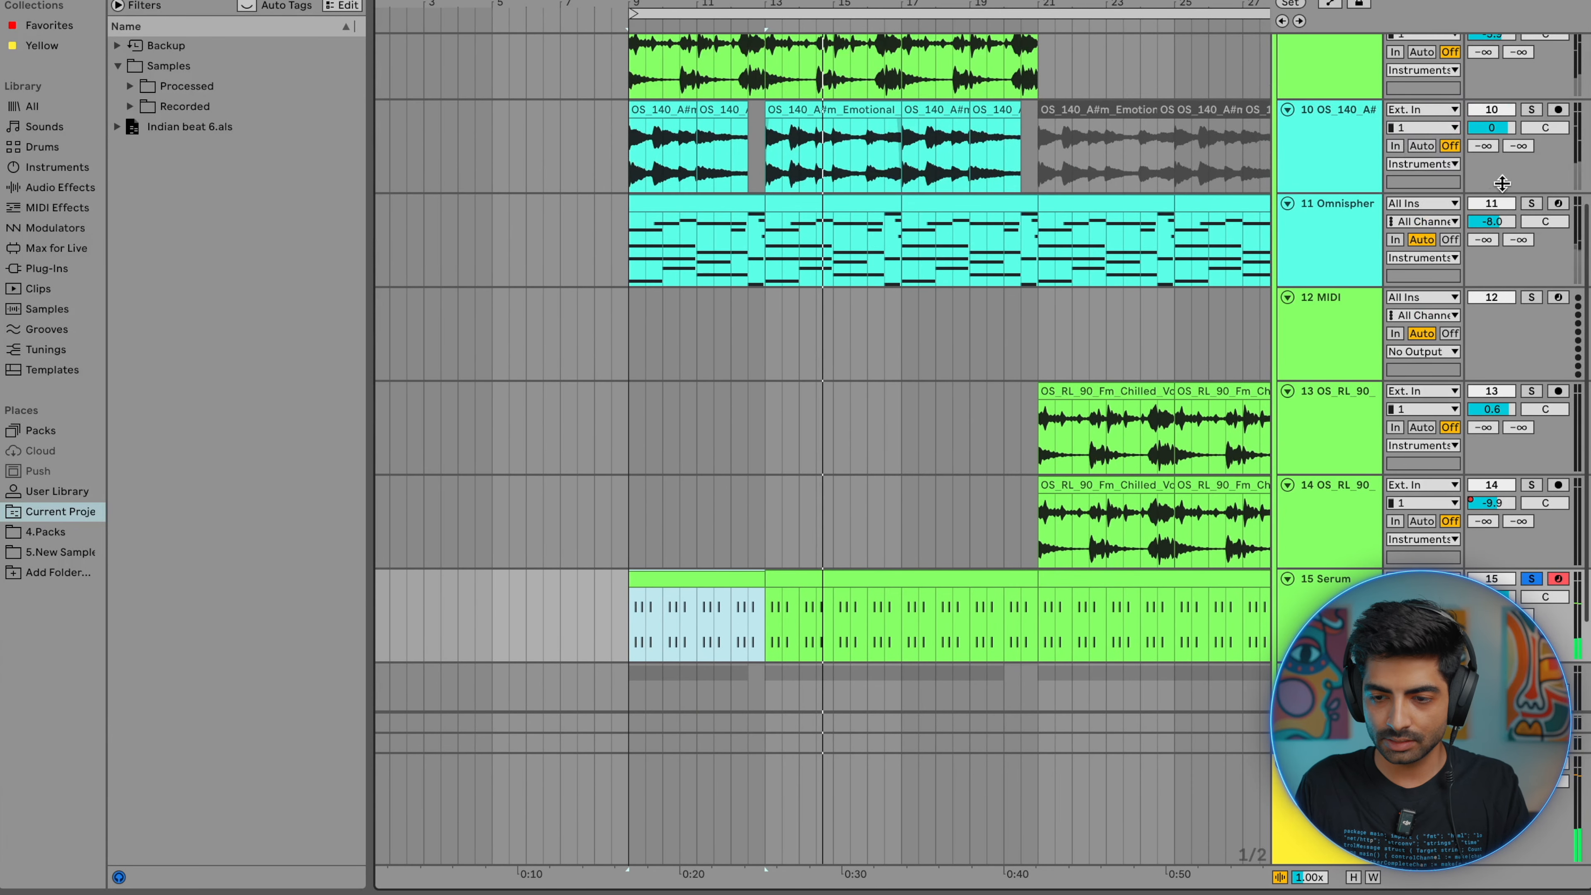
pyautogui.click(1531, 203)
pyautogui.click(1531, 109)
pyautogui.scroll(1, 1528, 112)
pyautogui.scroll(2, 1528, 113)
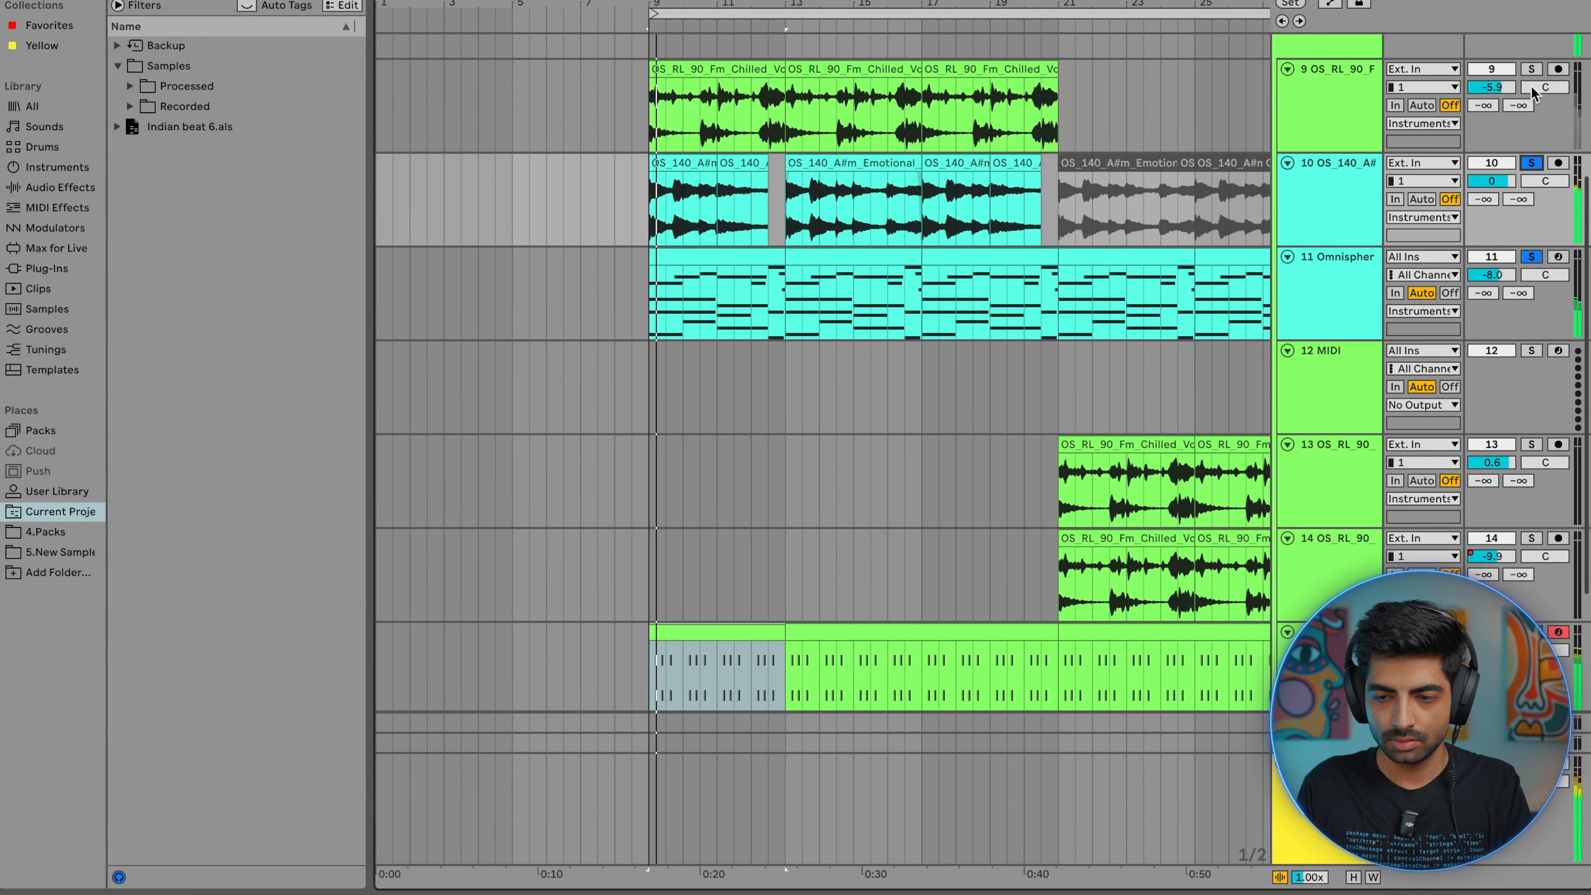
pyautogui.click(1533, 69)
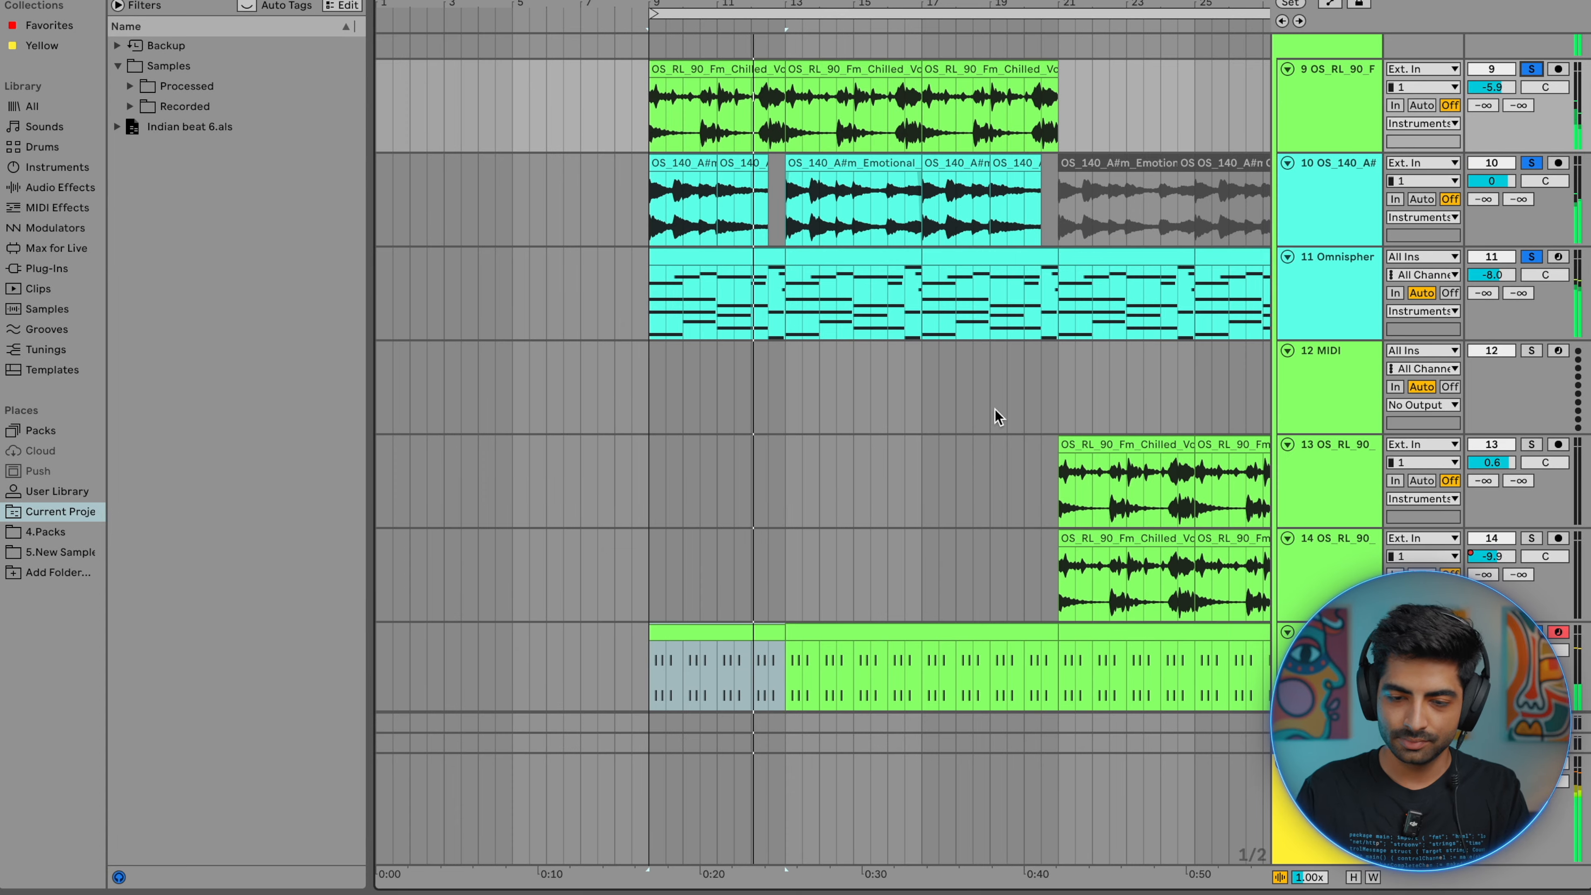
# - Play the soloed instruments from bar 13 and toggle the Serum track's solo off and on to compare
pyautogui.scroll(-10, 869, 495)
pyautogui.click(778, 517)
pyautogui.scroll(4, 777, 516)
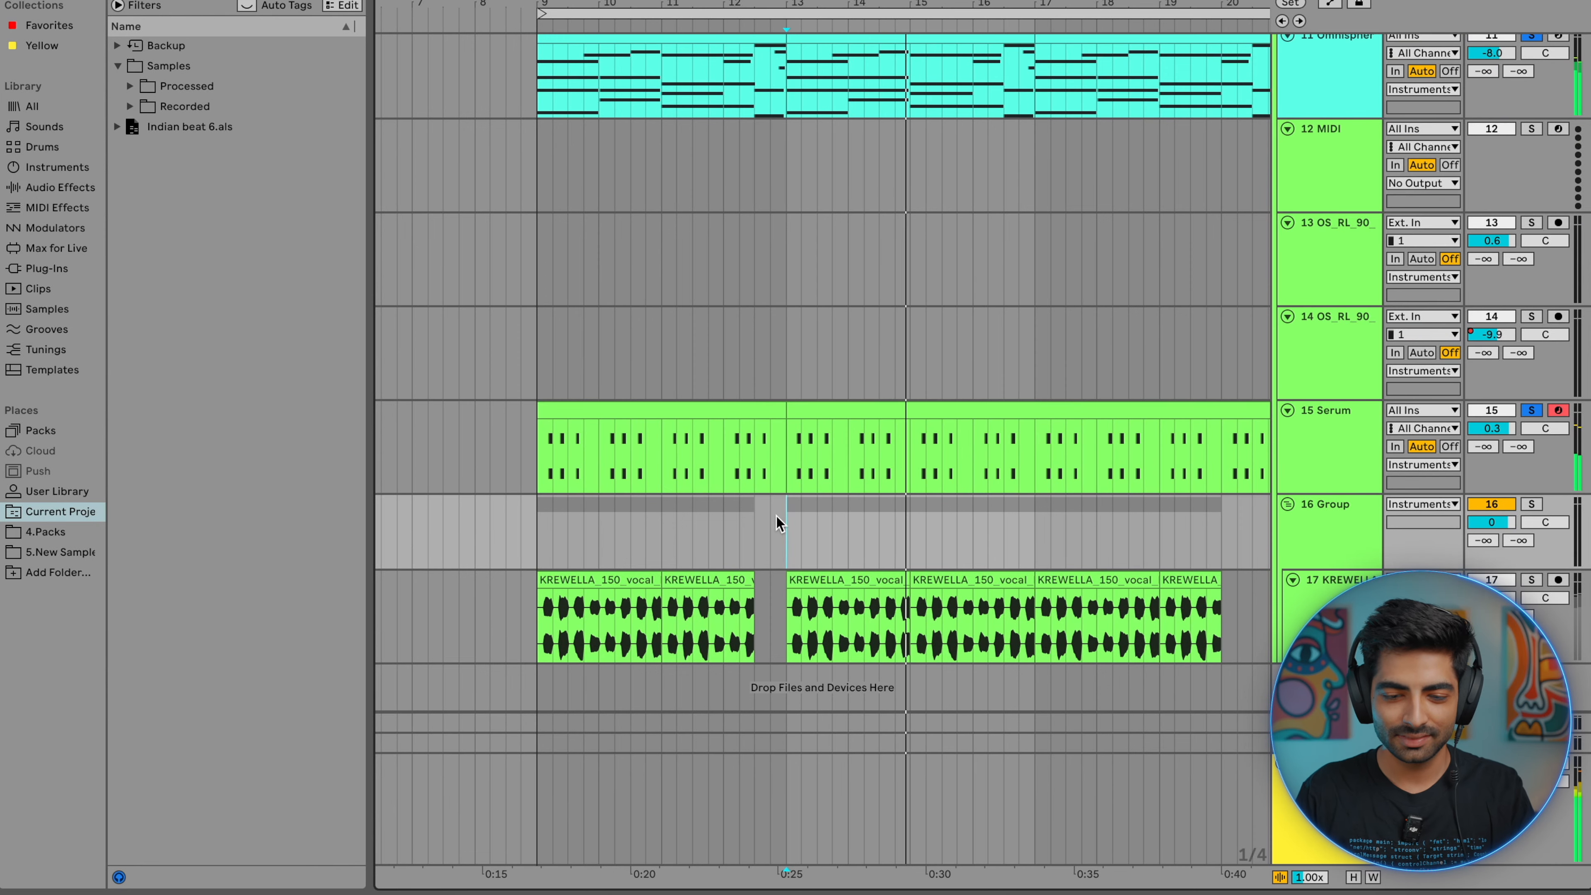
pyautogui.scroll(-3, 777, 516)
pyautogui.press('space')
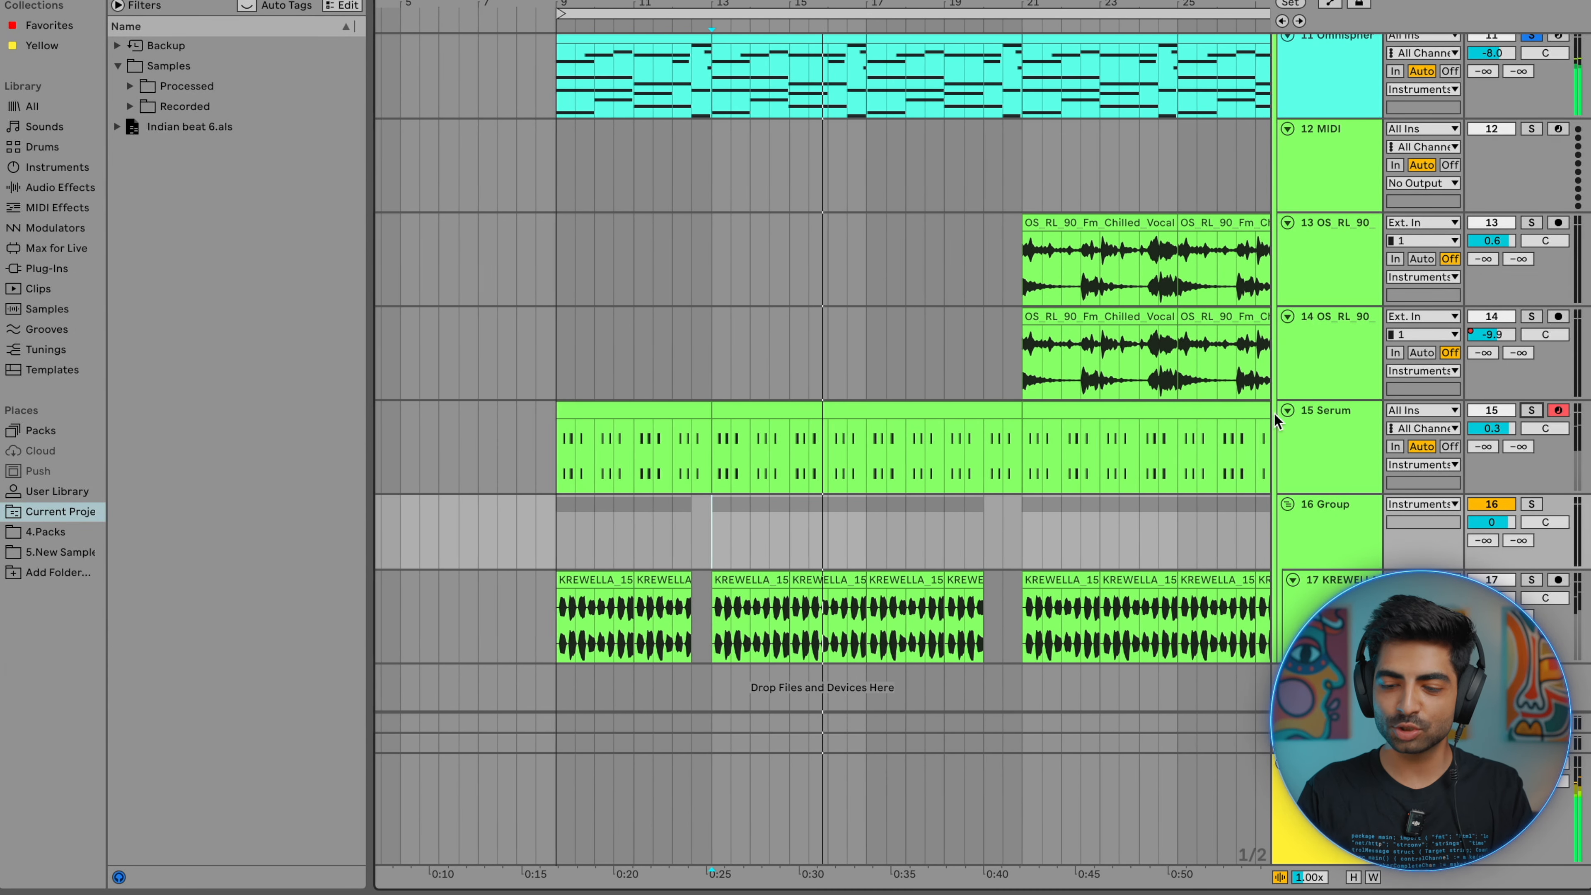
pyautogui.click(1531, 410)
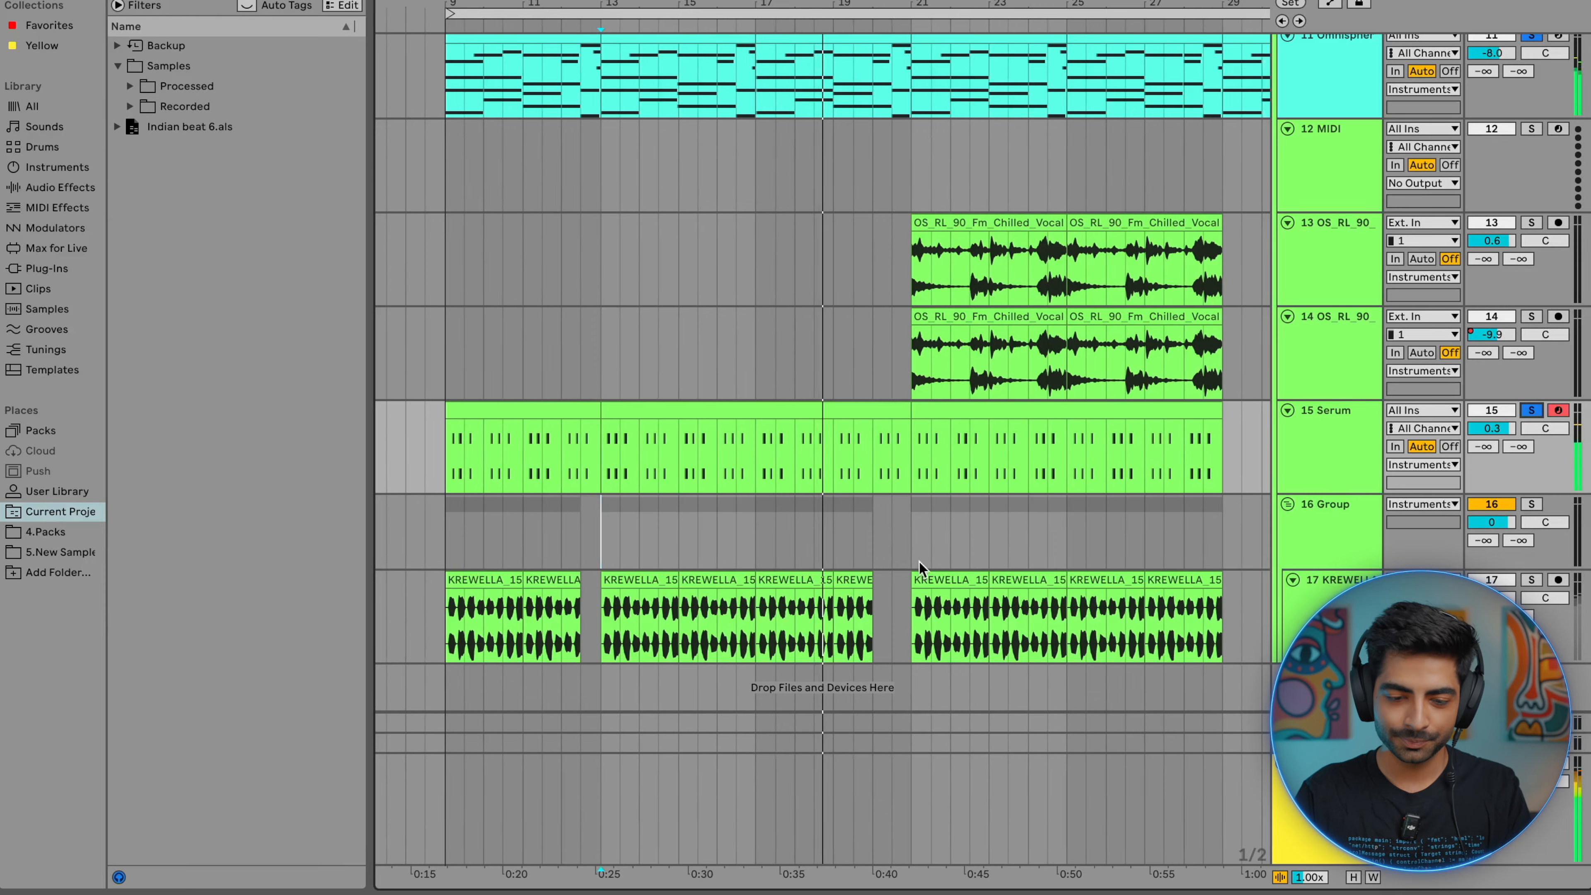
# - Search the 4.Packs folder for the source sample of the KREWELLA vocoder clip at bar 13 and preview it
pyautogui.hscroll(-1, 621, 557)
pyautogui.click(622, 557)
pyautogui.press('+')
pyautogui.press('+')
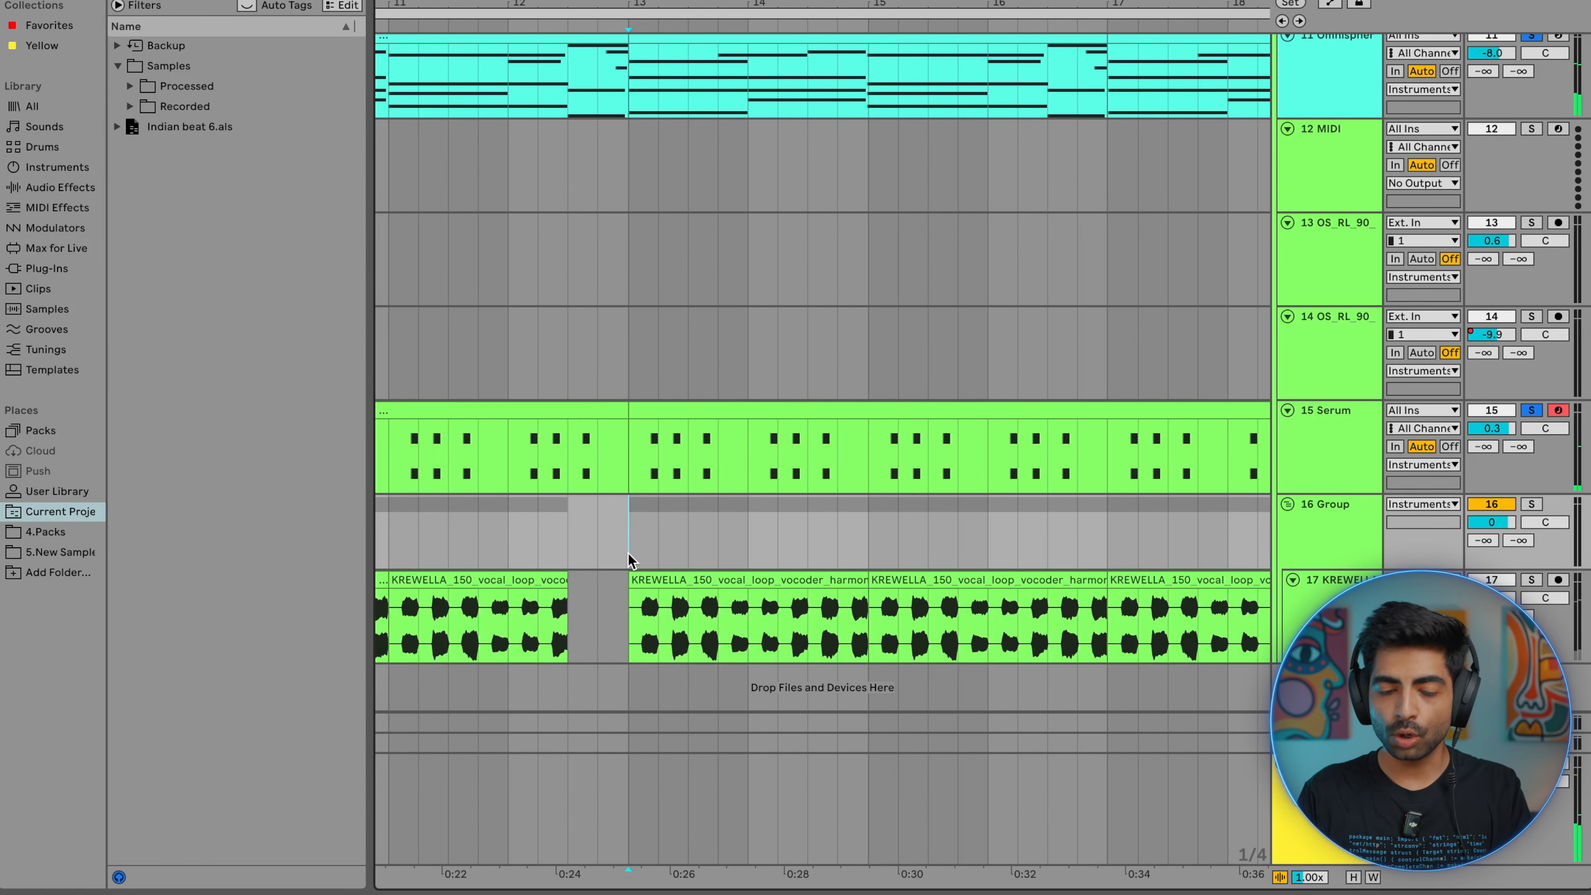
pyautogui.click(718, 584)
pyautogui.click(177, 1)
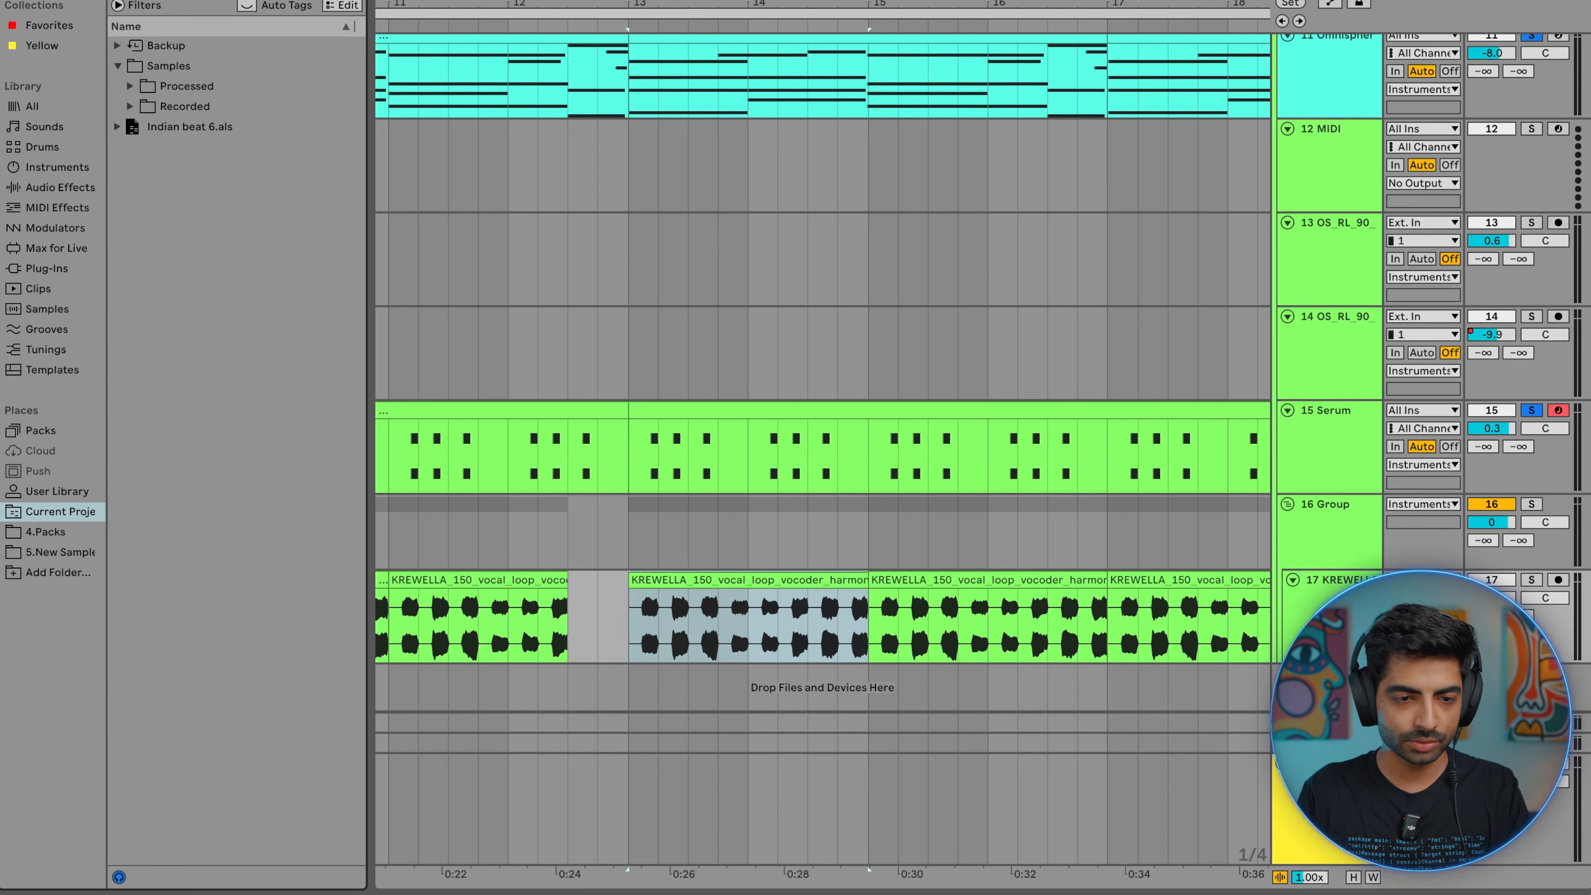
pyautogui.write('au')
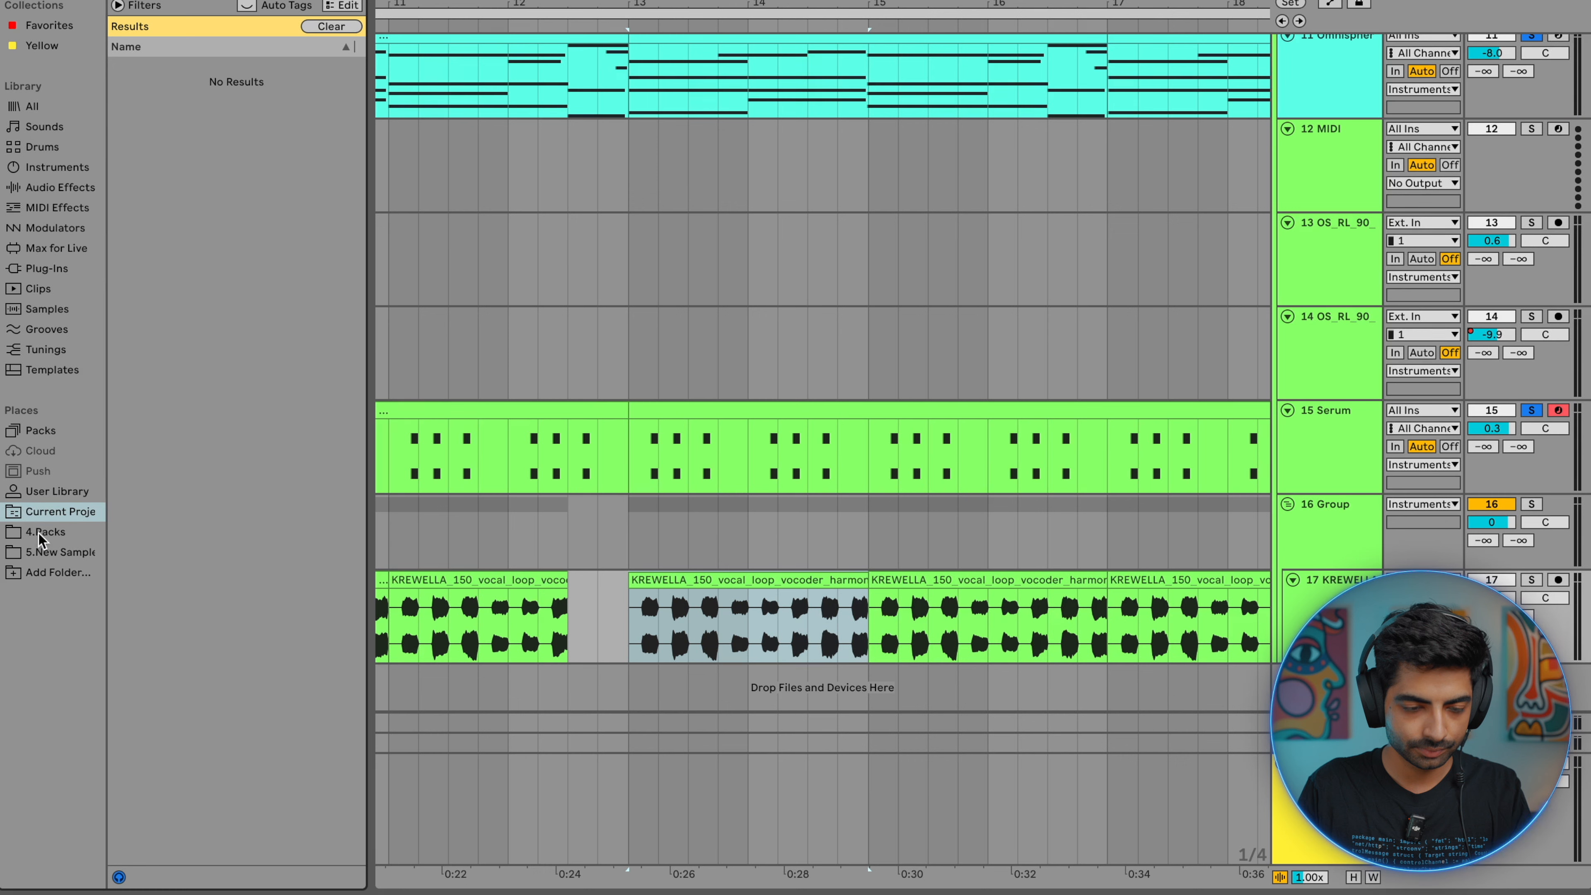
pyautogui.click(244, 125)
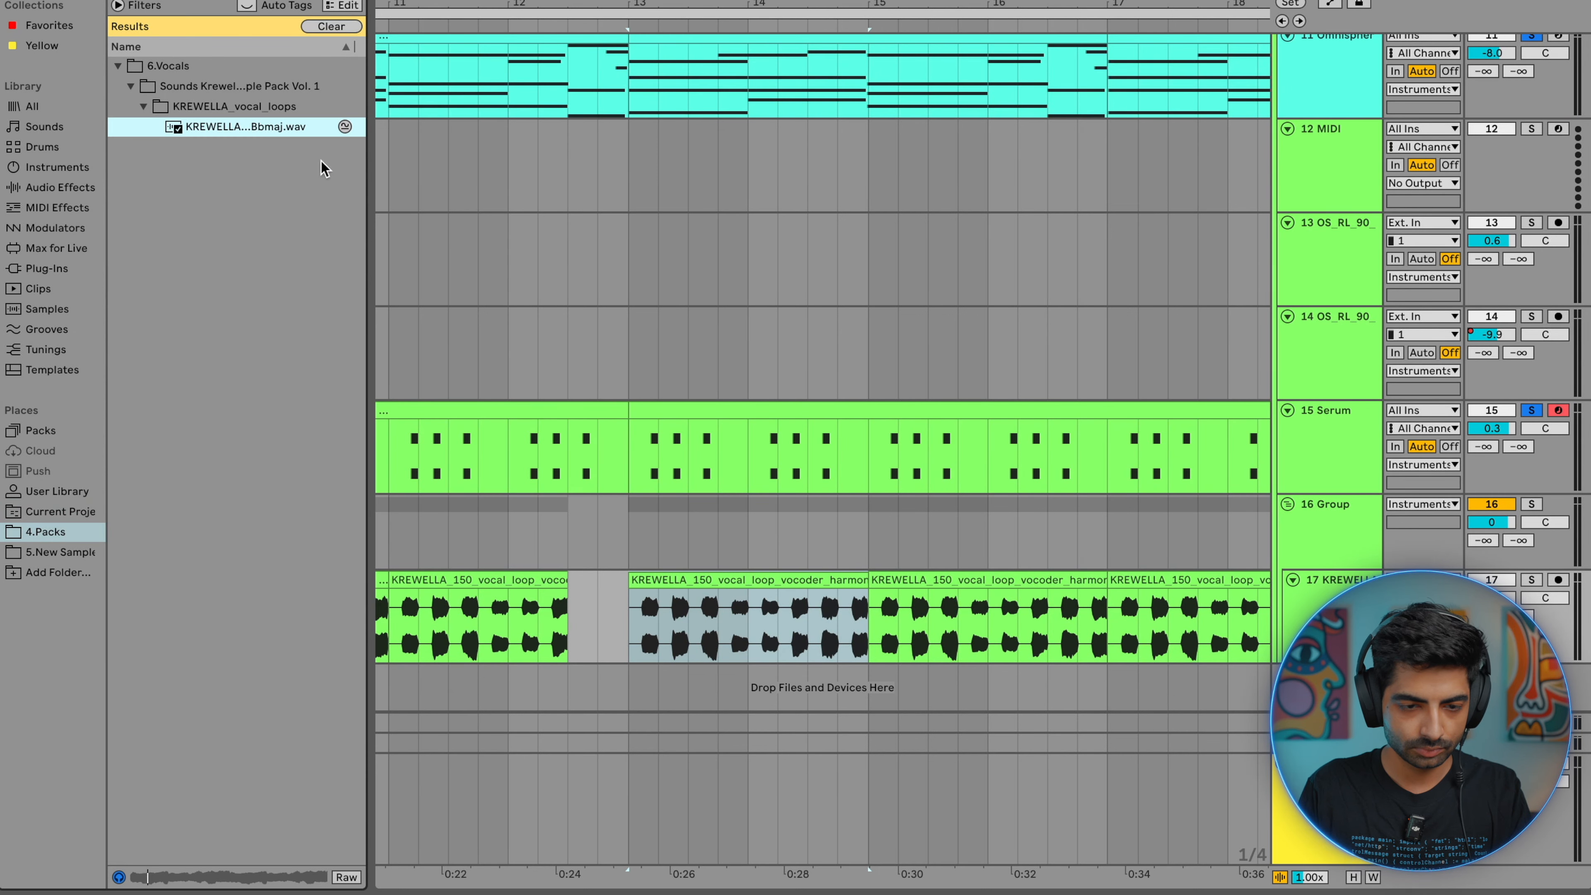
# - Play the 17 KREWELLA vocal track soloed from bar 9
pyautogui.scroll(-5, 599, 543)
pyautogui.scroll(4, 460, 534)
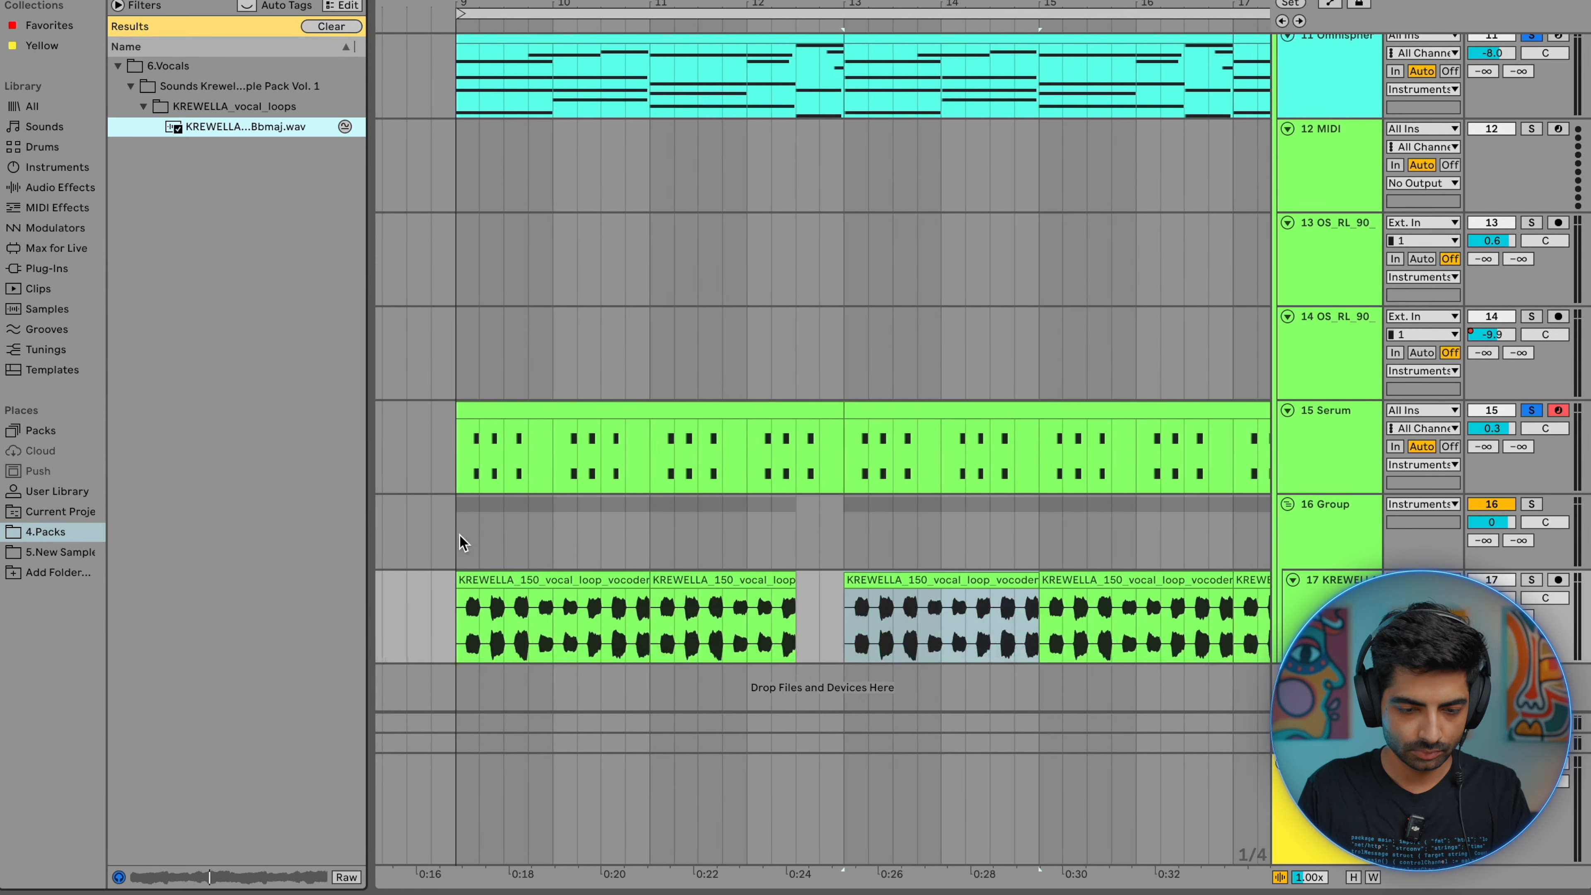
pyautogui.hscroll(-1, 460, 537)
pyautogui.scroll(5, 472, 566)
pyautogui.scroll(-5, 499, 589)
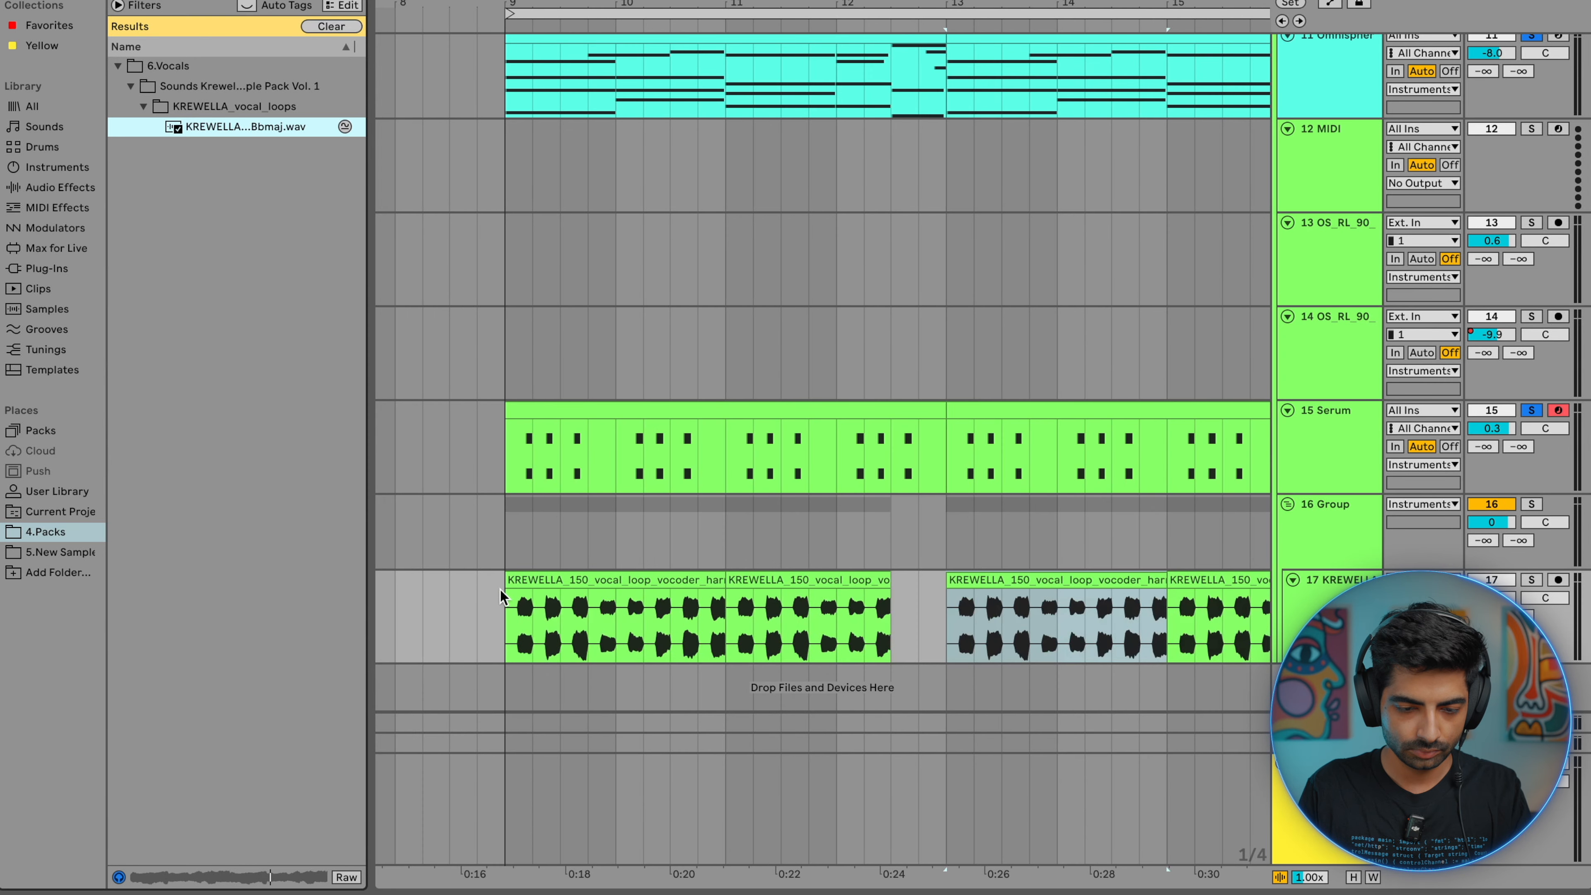
pyautogui.click(506, 614)
pyautogui.press('space')
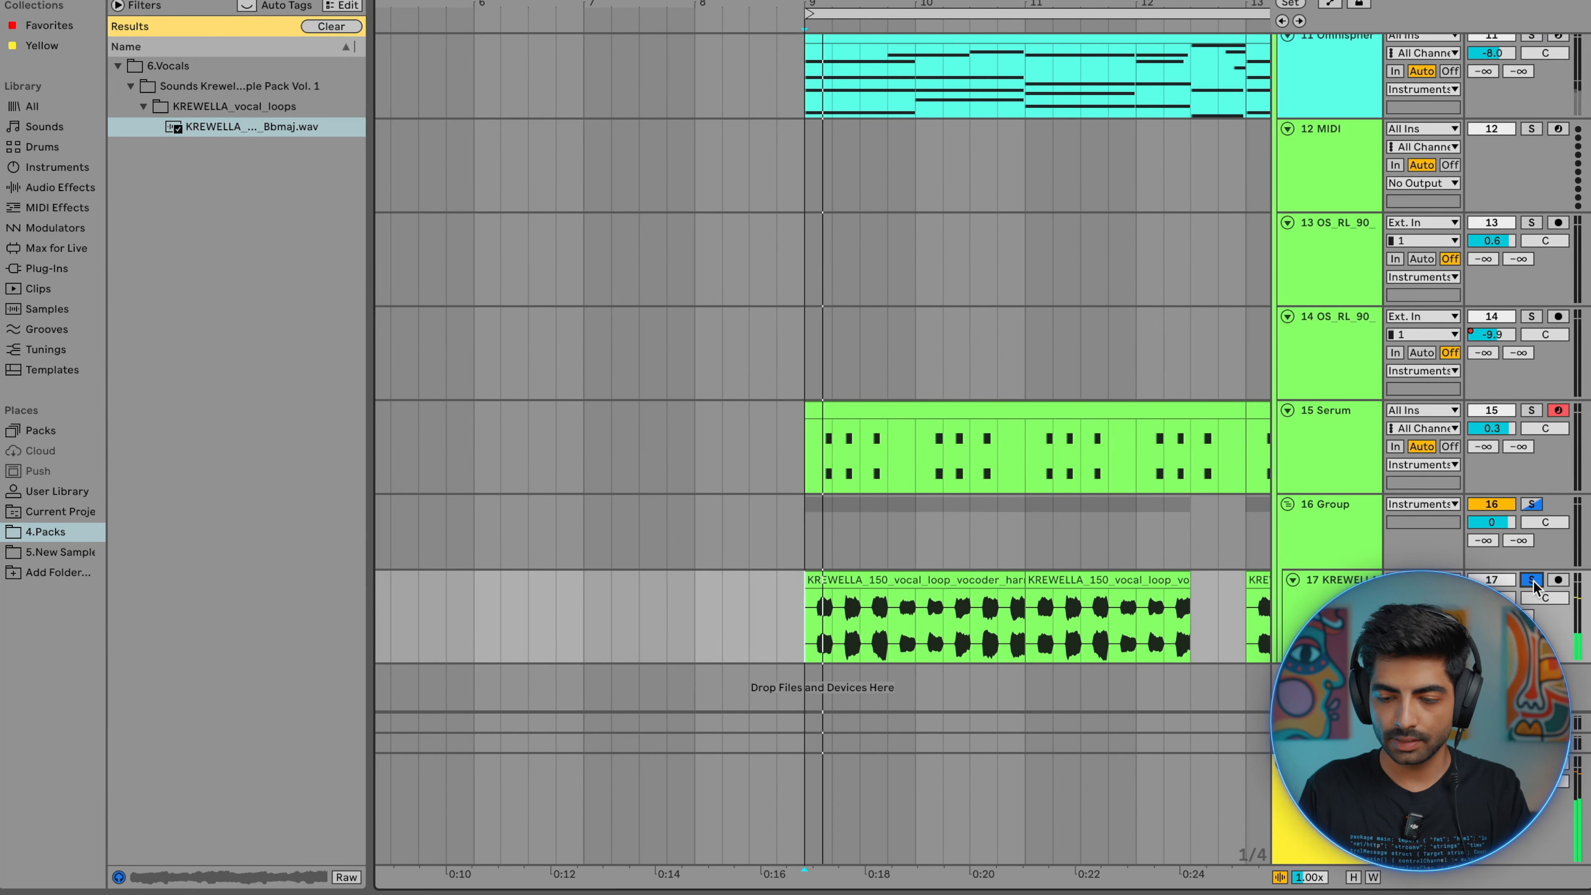
# - Select the first KREWELLA clip, follow the playback through the gap before bar 13, and set the insert marker at bar 13
pyautogui.click(890, 583)
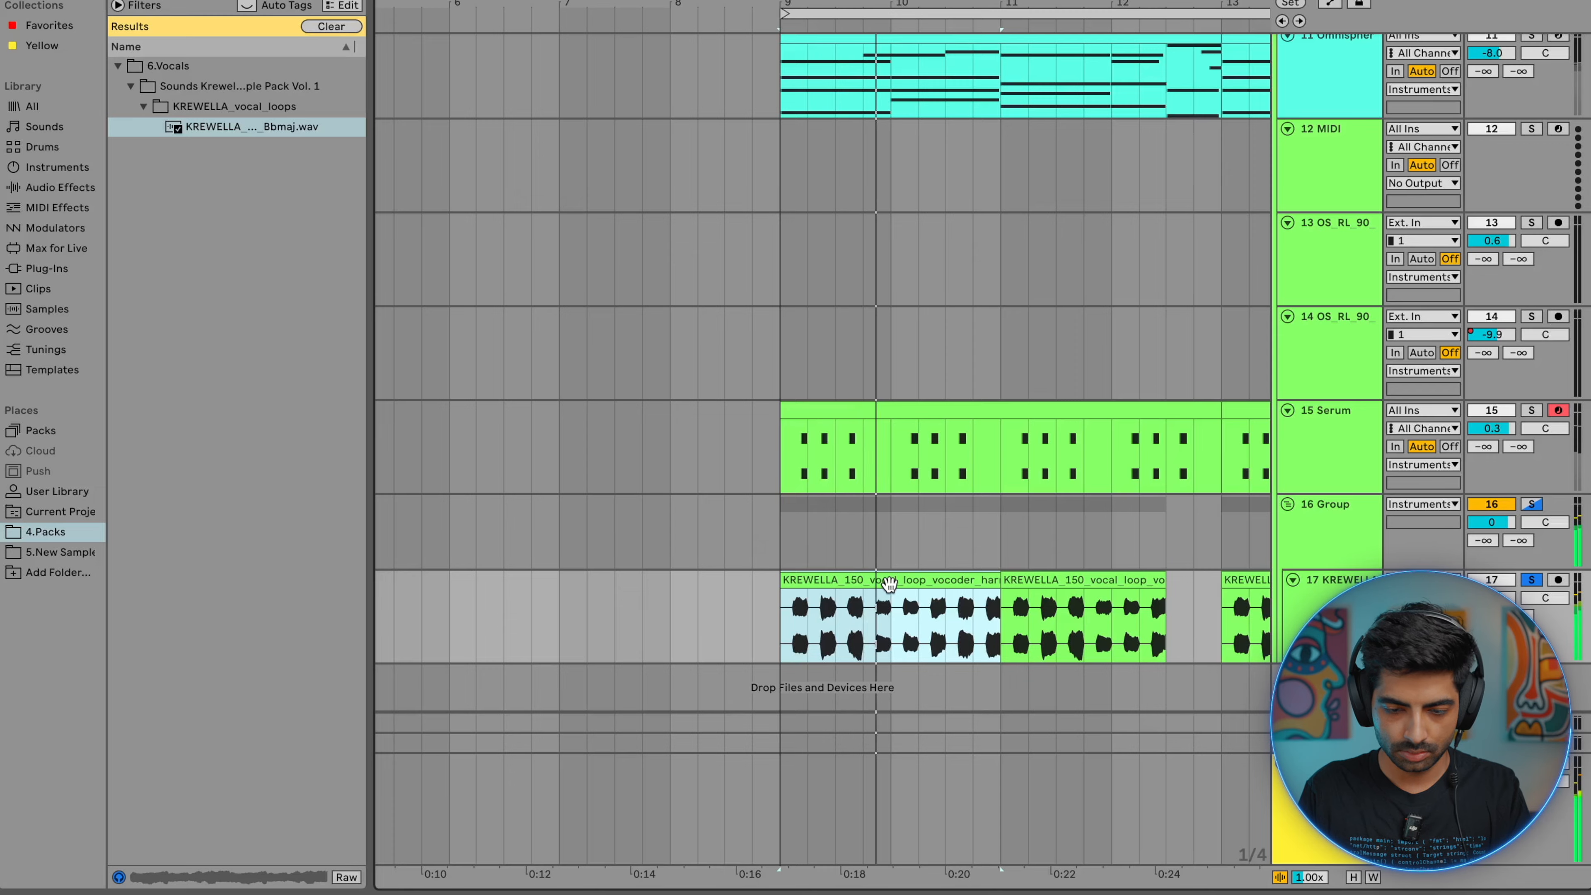
pyautogui.scroll(-2, 881, 583)
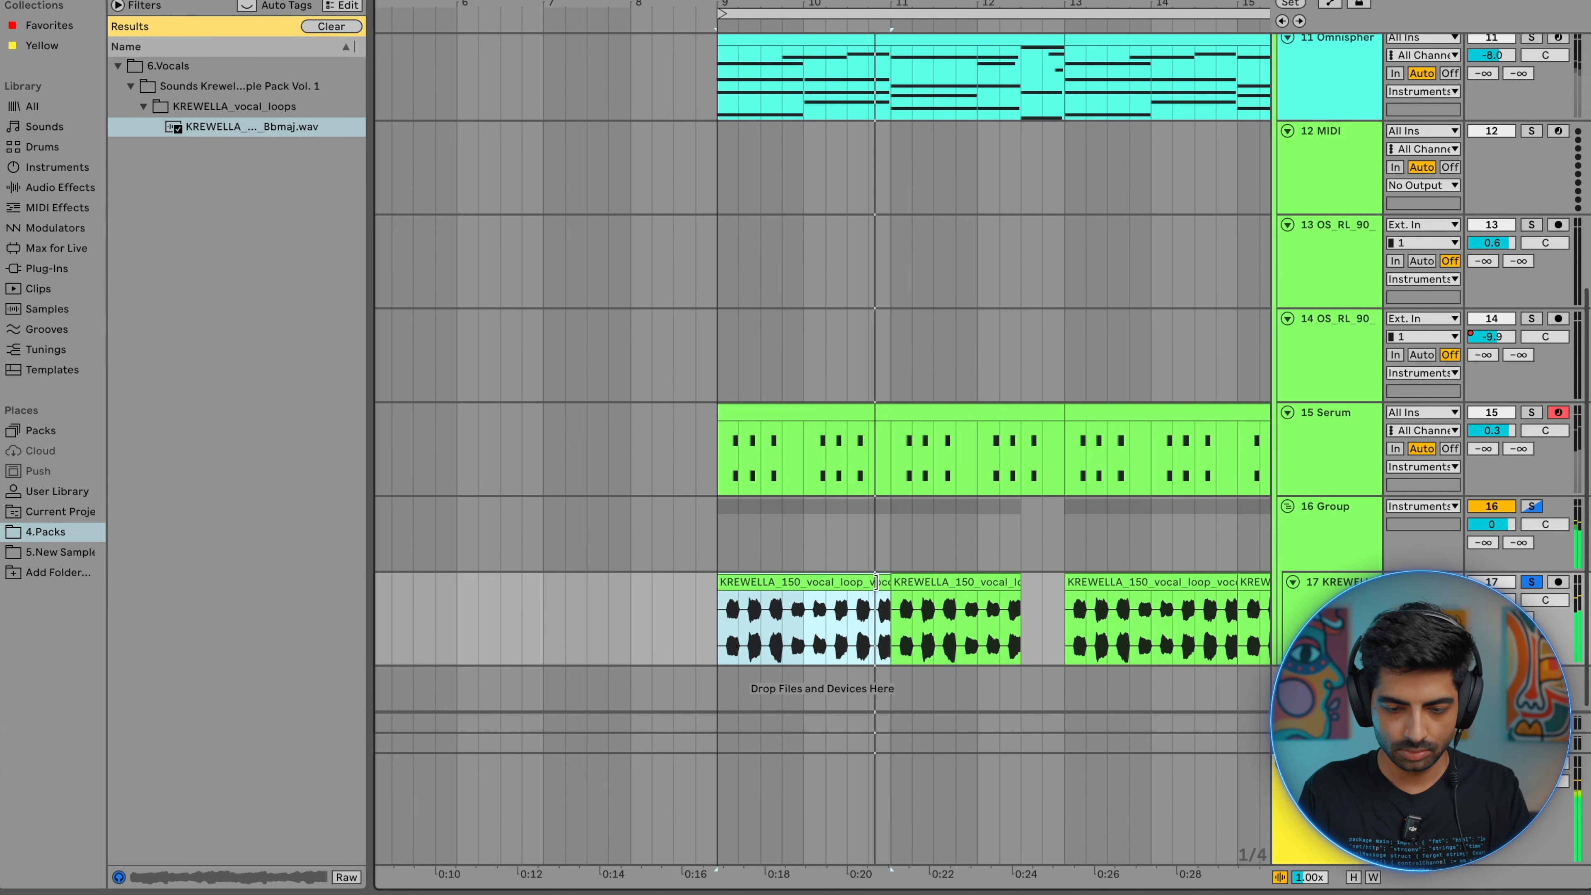
pyautogui.hscroll(2, 880, 583)
pyautogui.hscroll(2, 879, 583)
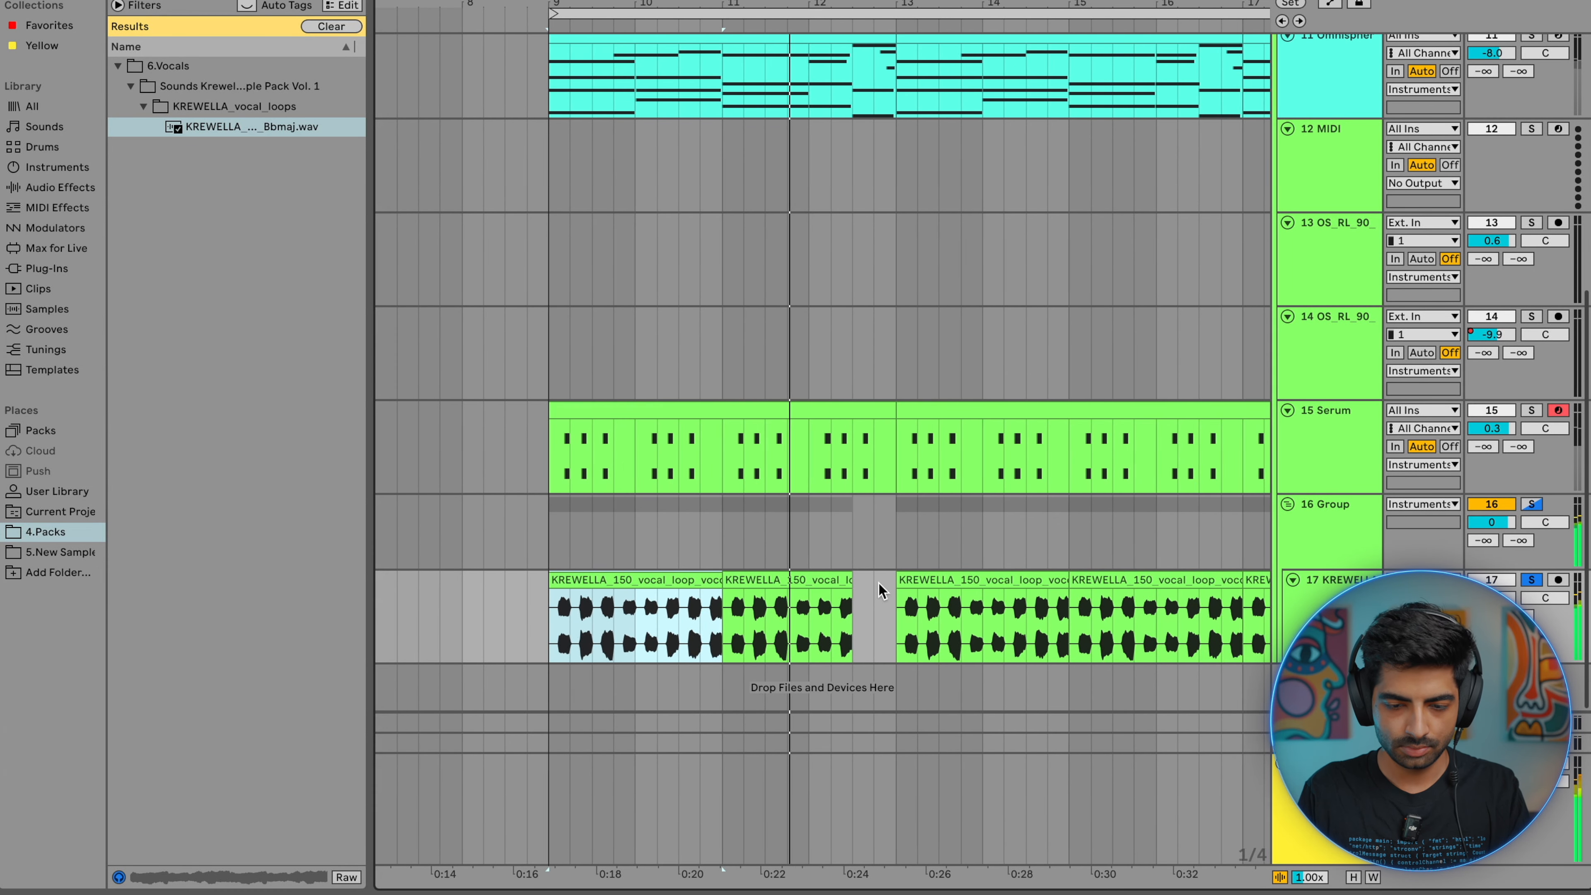
pyautogui.hscroll(2, 855, 580)
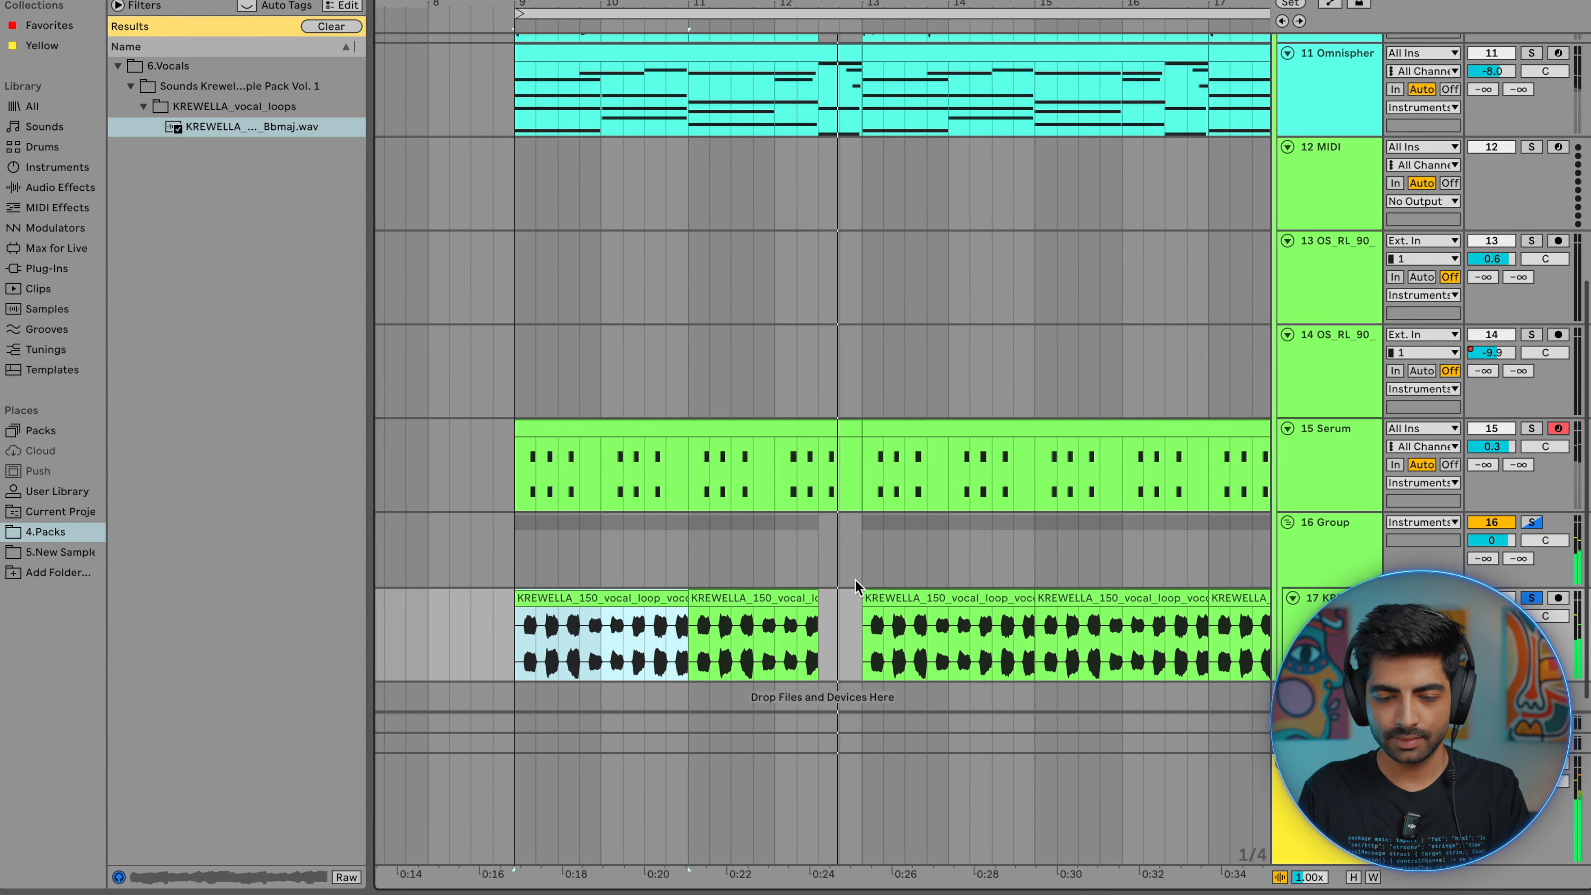
pyautogui.click(854, 579)
pyautogui.hscroll(2, 854, 579)
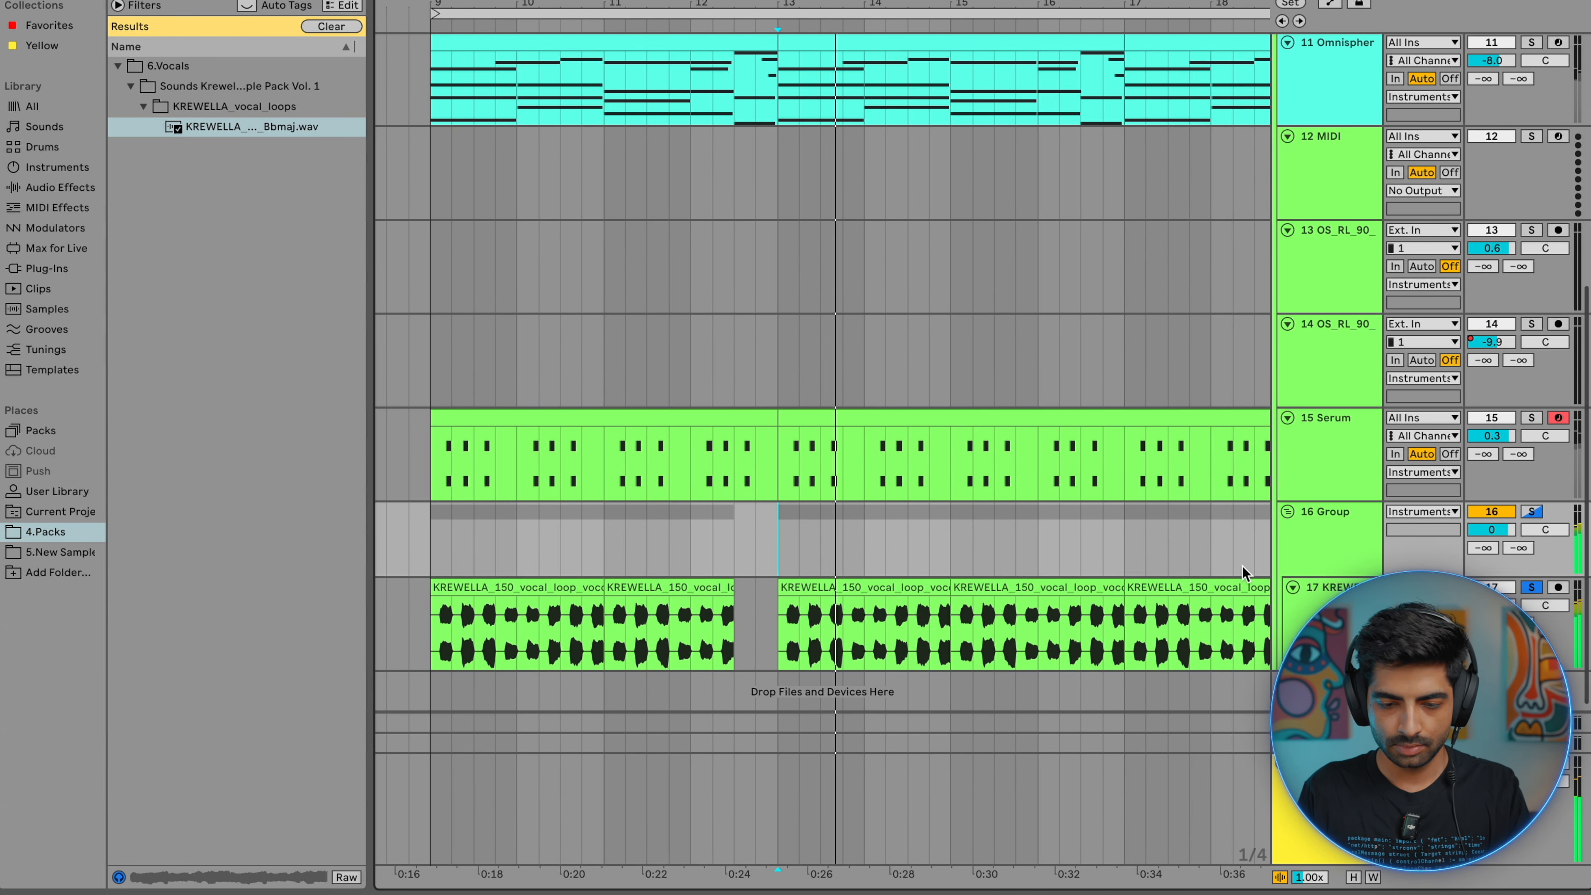
# - Try moving the KREWELLA clip at bar 13 slightly earlier, play the shifted version, and undo the move
pyautogui.scroll(5, 882, 611)
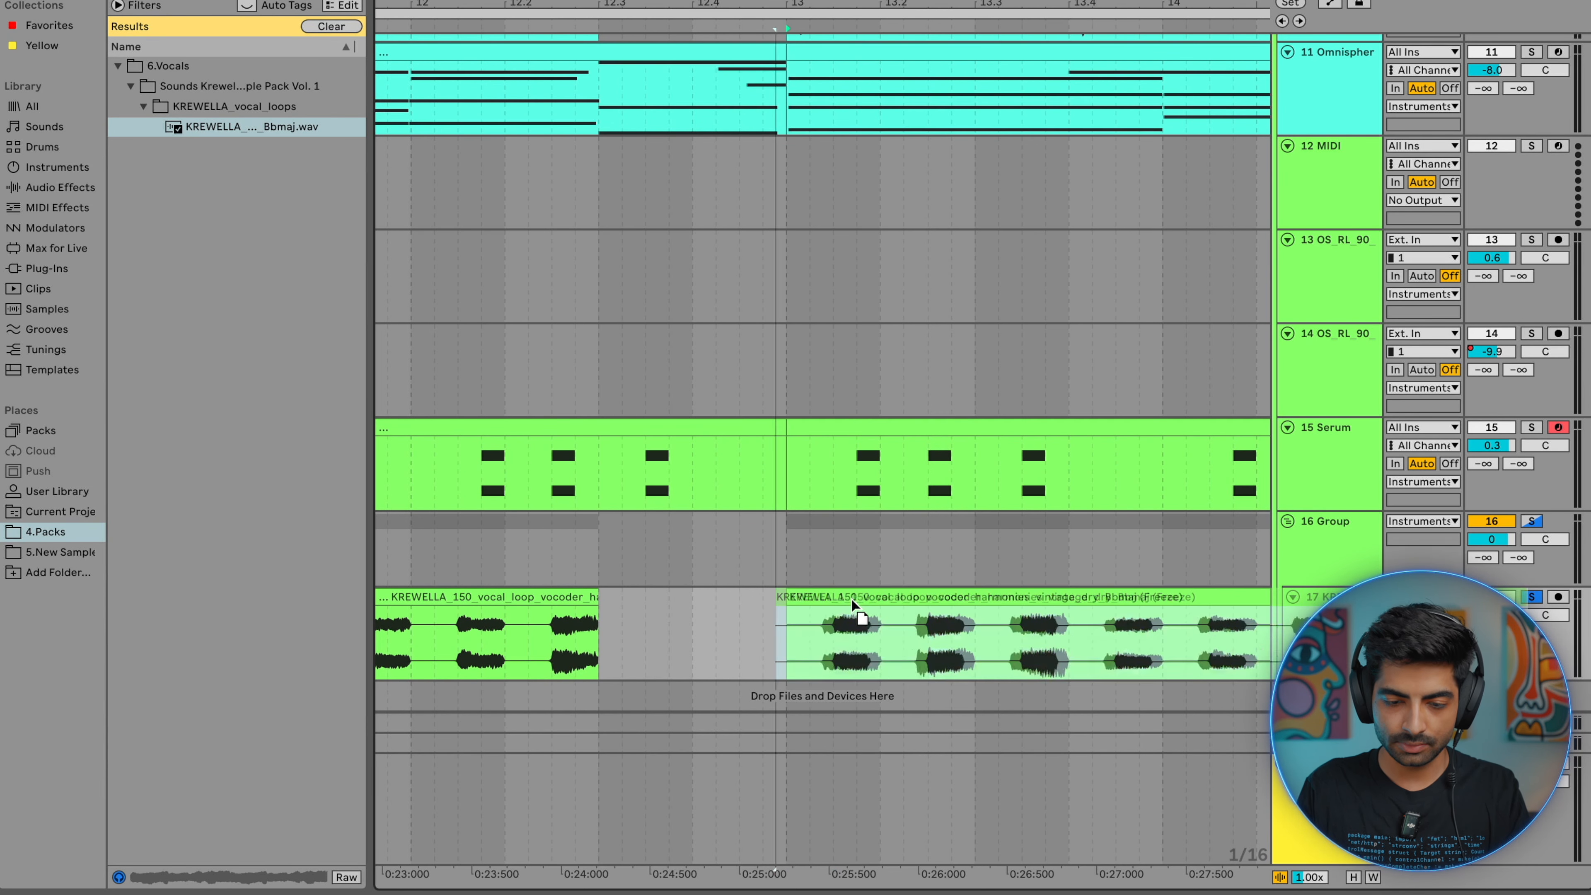
pyautogui.moveTo(828, 604); pyautogui.dragTo(830, 599)
pyautogui.click(302, 2)
pyautogui.click(302, 2)
pyautogui.press('space')
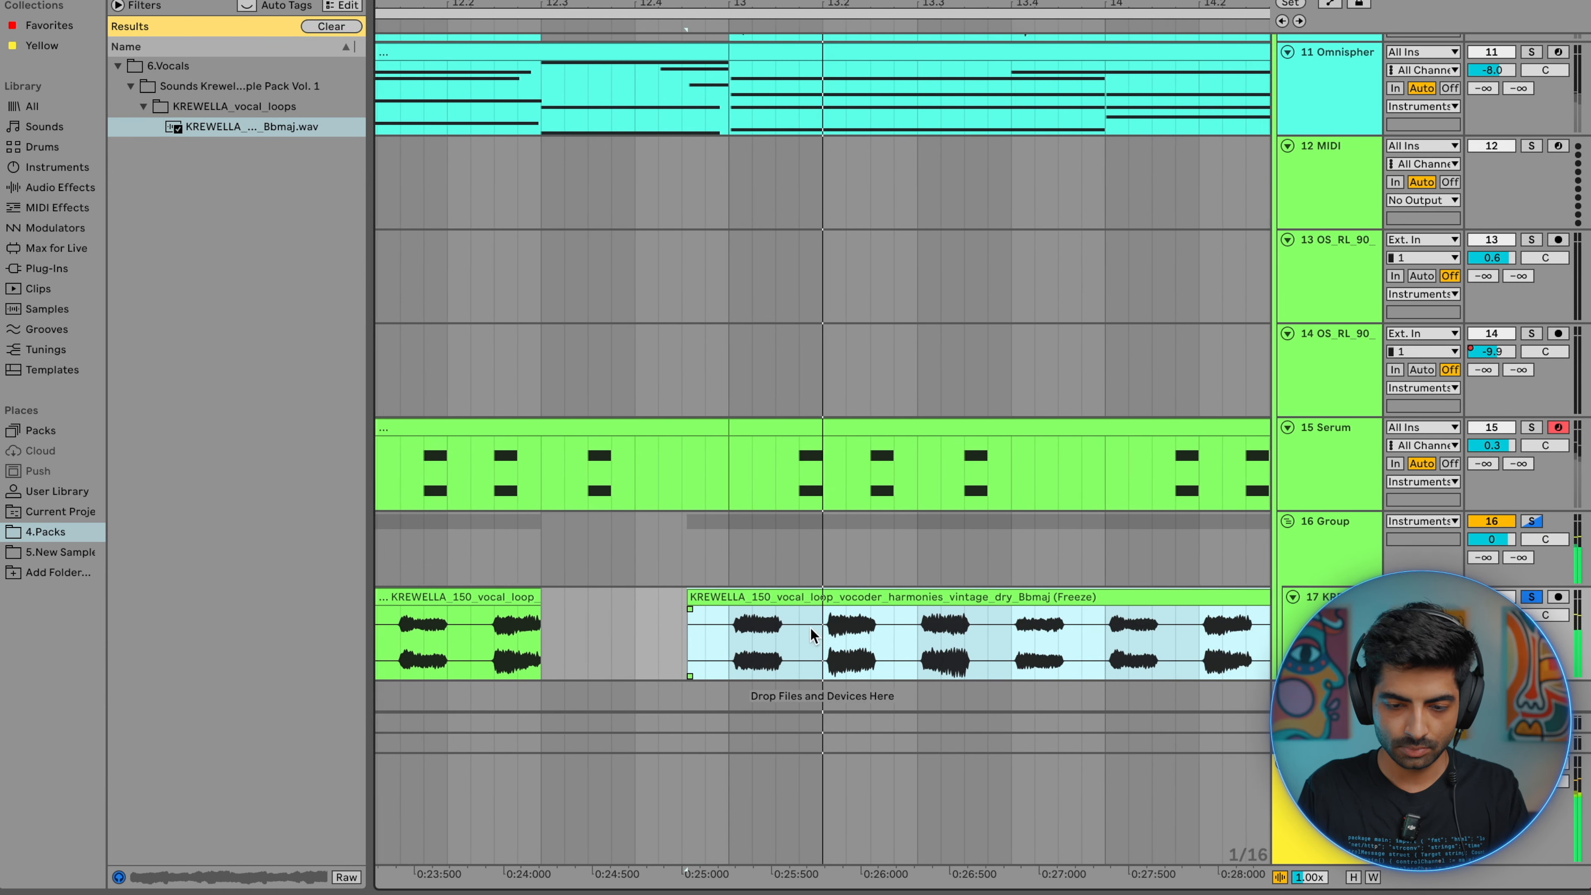
pyautogui.press('space')
pyautogui.press('super+z')
# - Play the KREWELLA clip in its original position from bar 13 to compare the timing
pyautogui.press('space')
pyautogui.click(670, 649)
pyautogui.click(650, 649)
pyautogui.press('space')
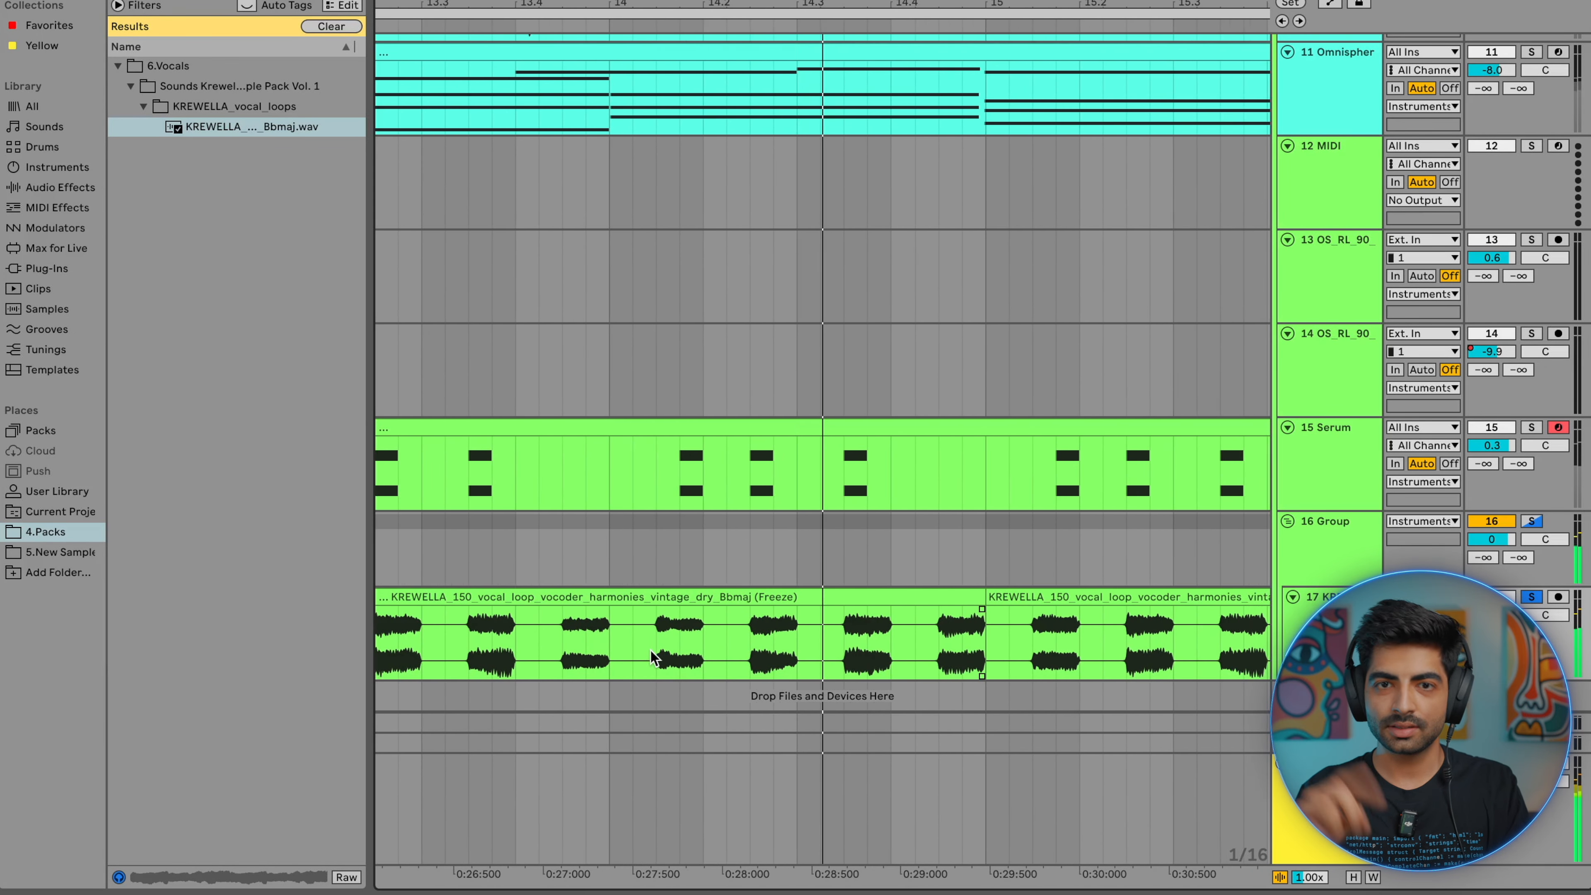
pyautogui.press('space')
# - Solo the Serum, Omnisphere, melody and 9 Chilled Vocal tracks alongside the KREWELLA vocal track
pyautogui.scroll(-8, 650, 650)
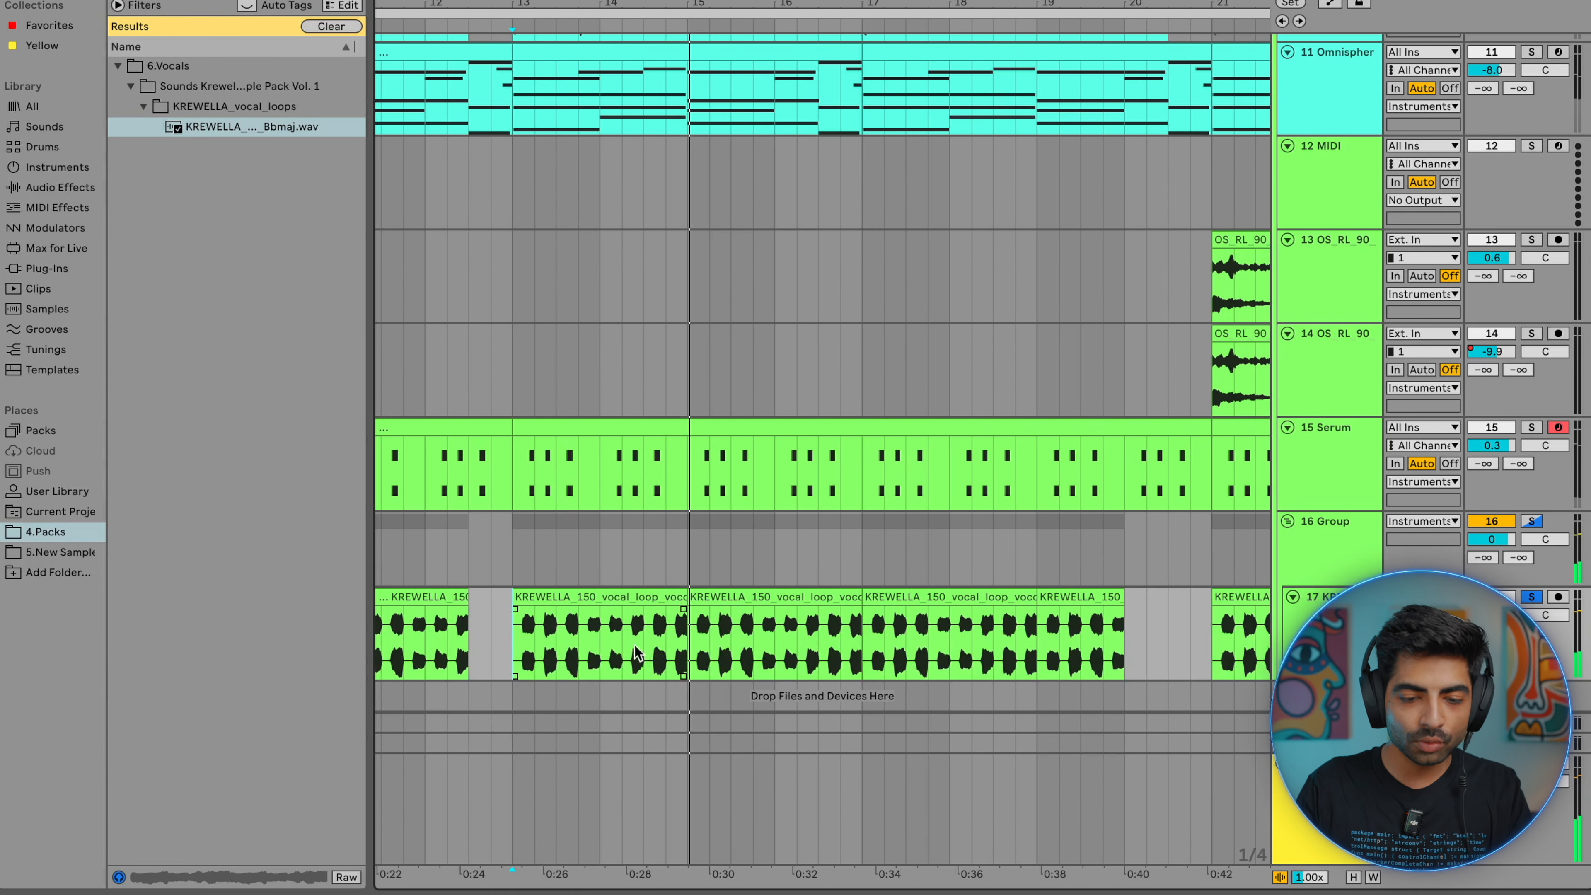
pyautogui.scroll(1, 559, 570)
pyautogui.hscroll(-1, 558, 570)
pyautogui.hscroll(-3, 918, 474)
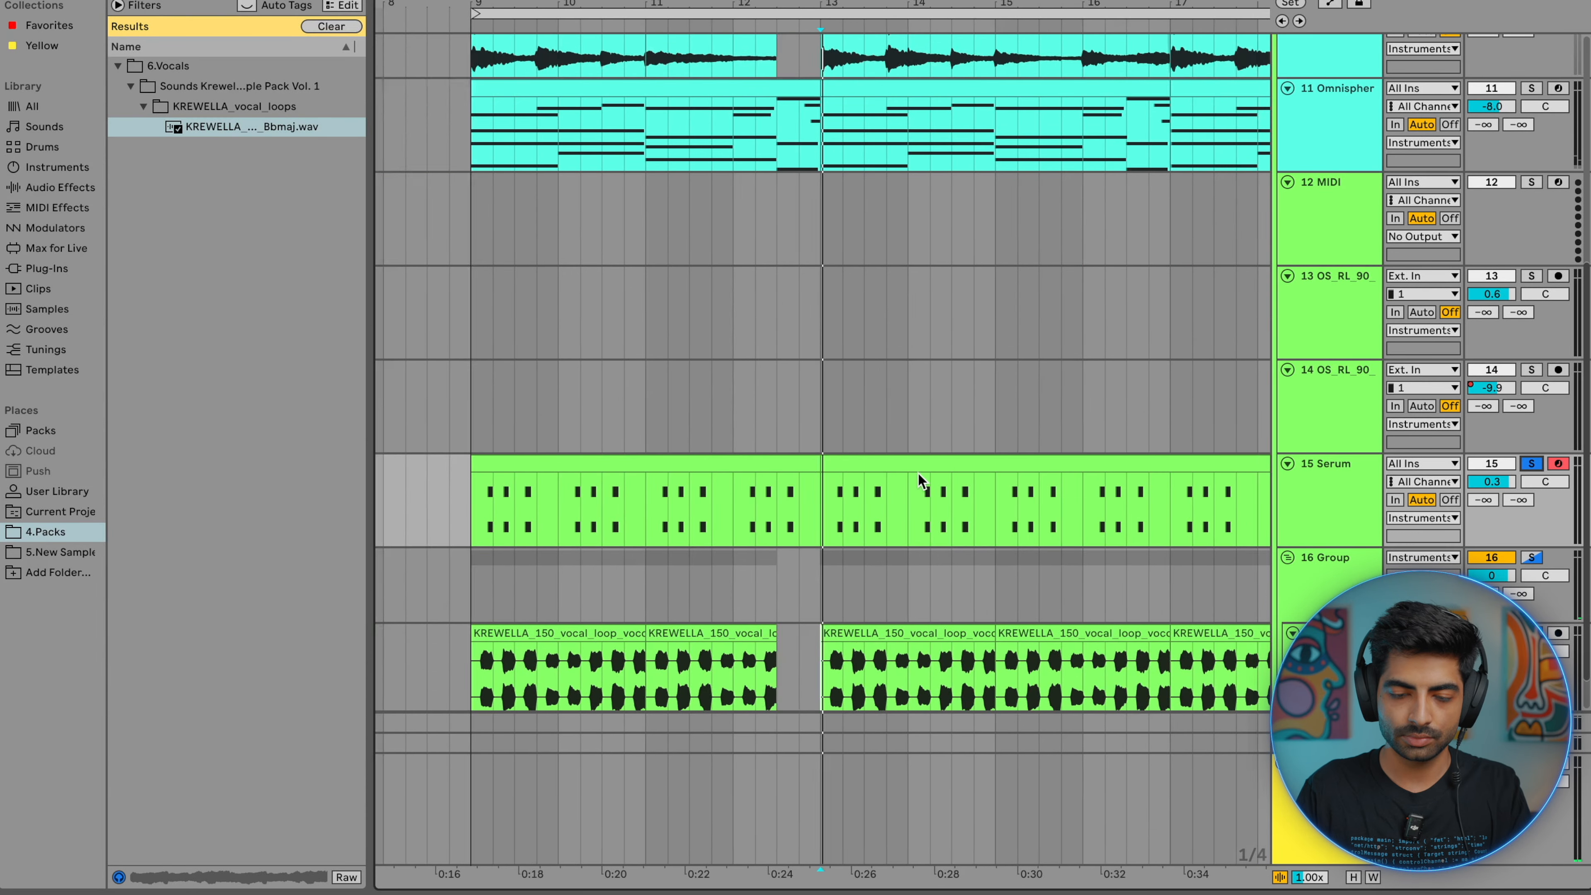
pyautogui.scroll(5, 918, 474)
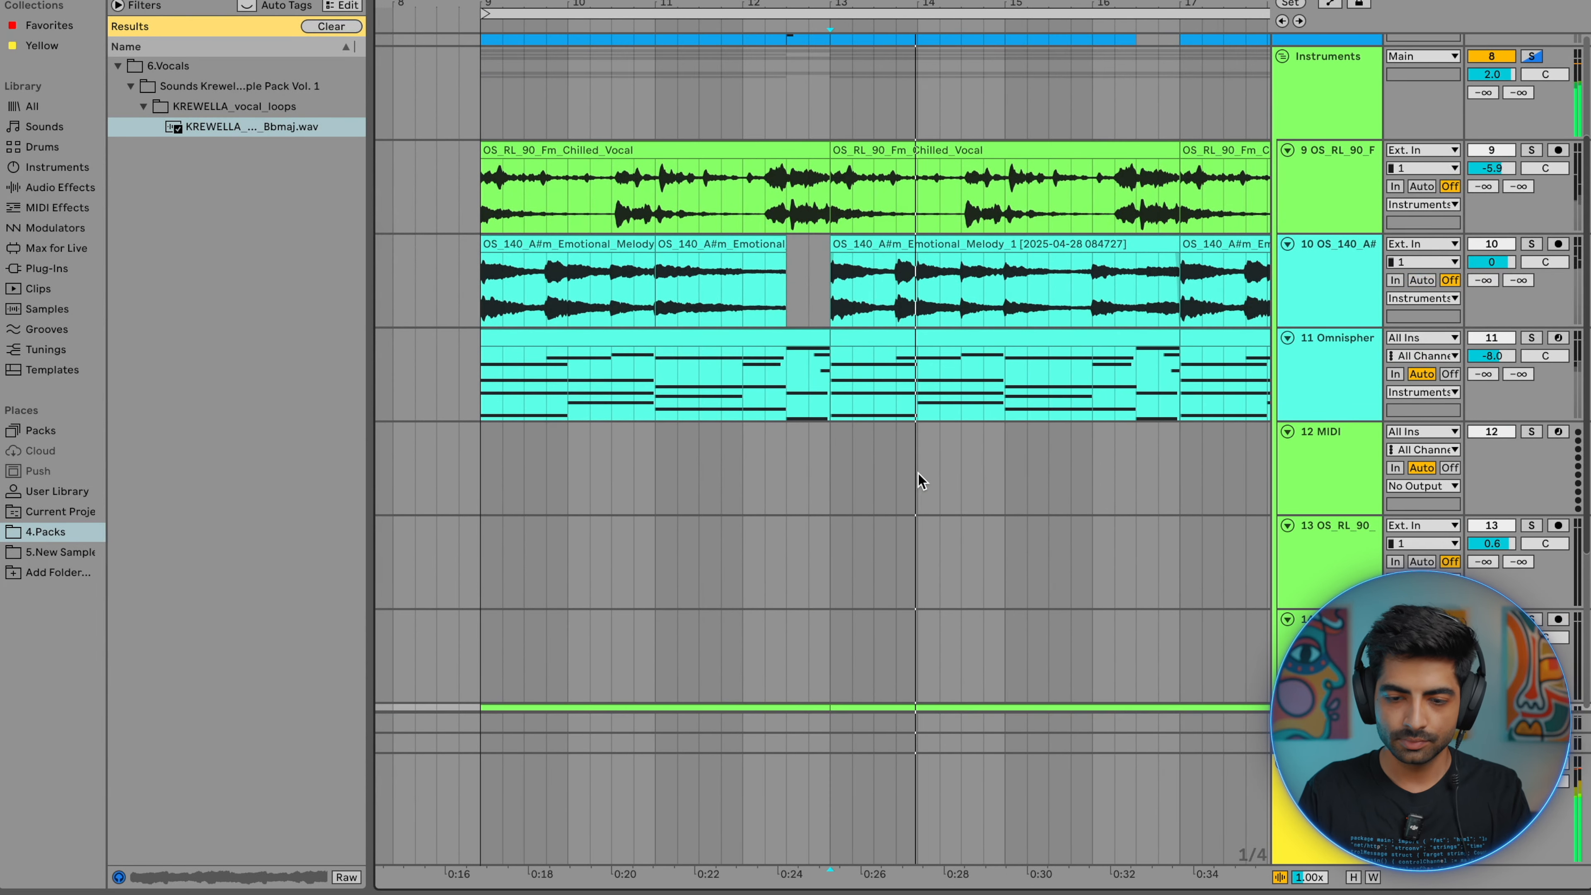
pyautogui.scroll(2, 918, 474)
pyautogui.hscroll(-1, 918, 474)
pyautogui.click(1531, 385)
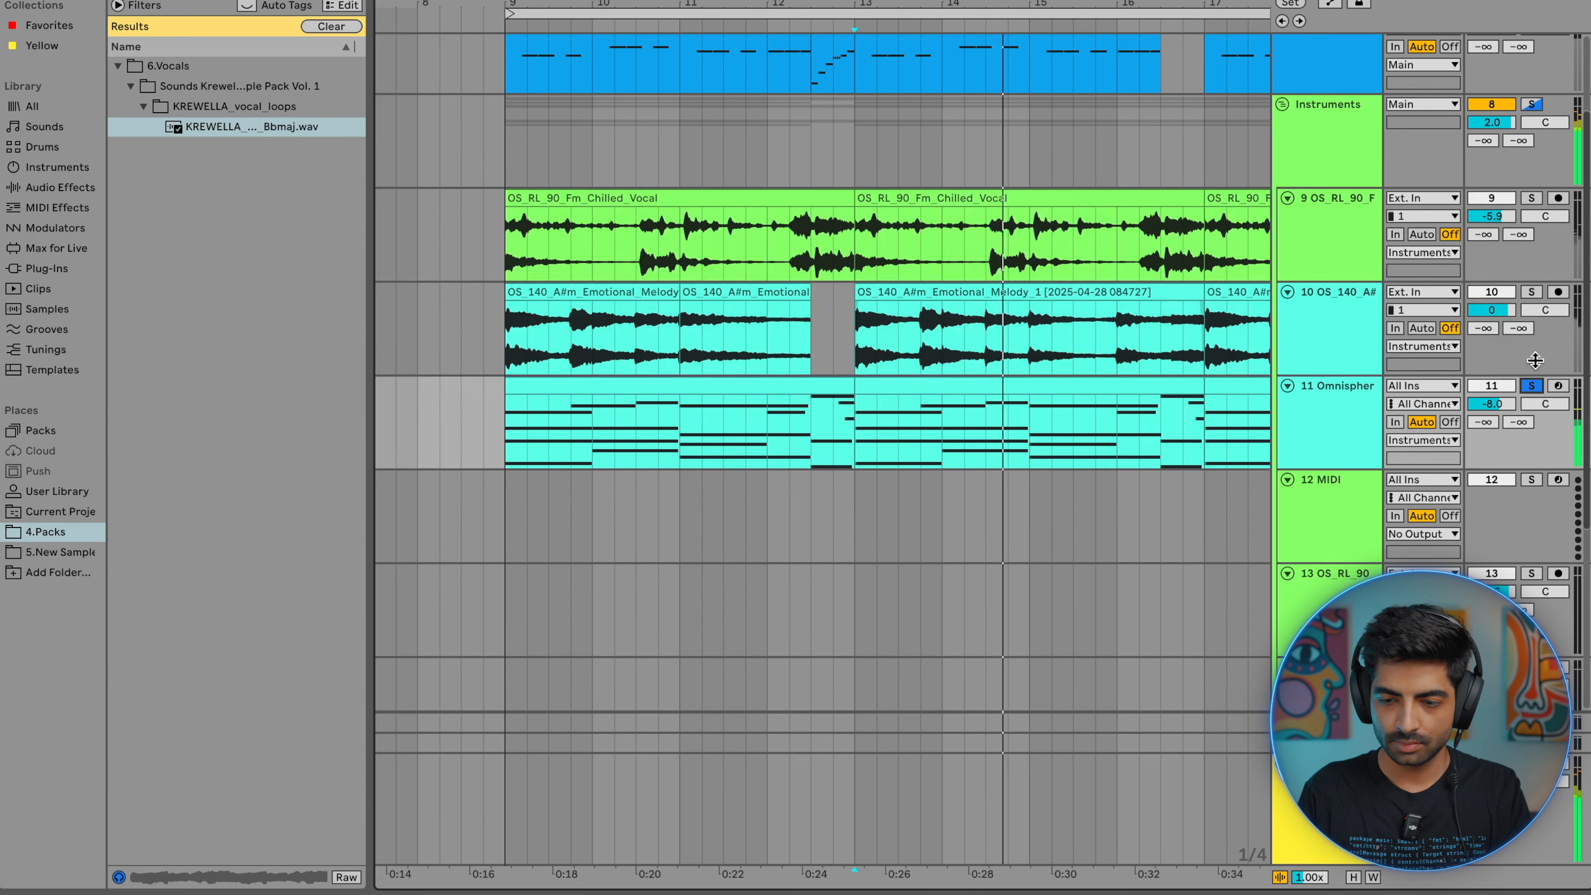
pyautogui.click(1532, 291)
pyautogui.click(1531, 198)
# - Play all the soloed instrument tracks together from bar 9 and look down through the tracks
pyautogui.hscroll(-1, 1072, 368)
pyautogui.hscroll(-3, 1072, 359)
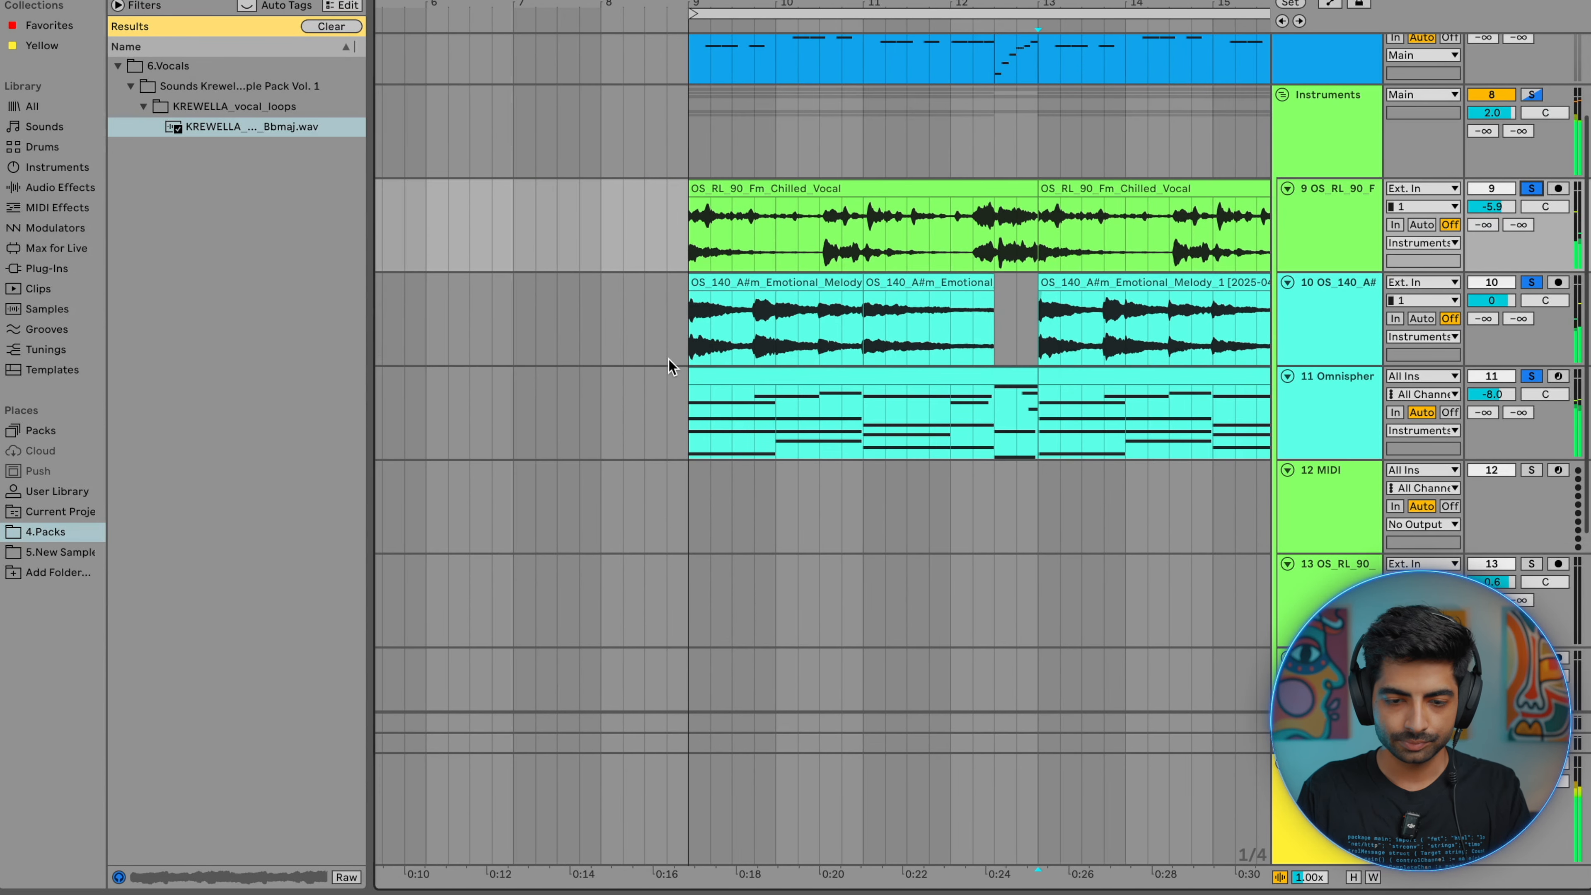
pyautogui.click(683, 340)
pyautogui.press('space')
pyautogui.press('space')
pyautogui.scroll(-3, 684, 342)
pyautogui.scroll(-8, 761, 462)
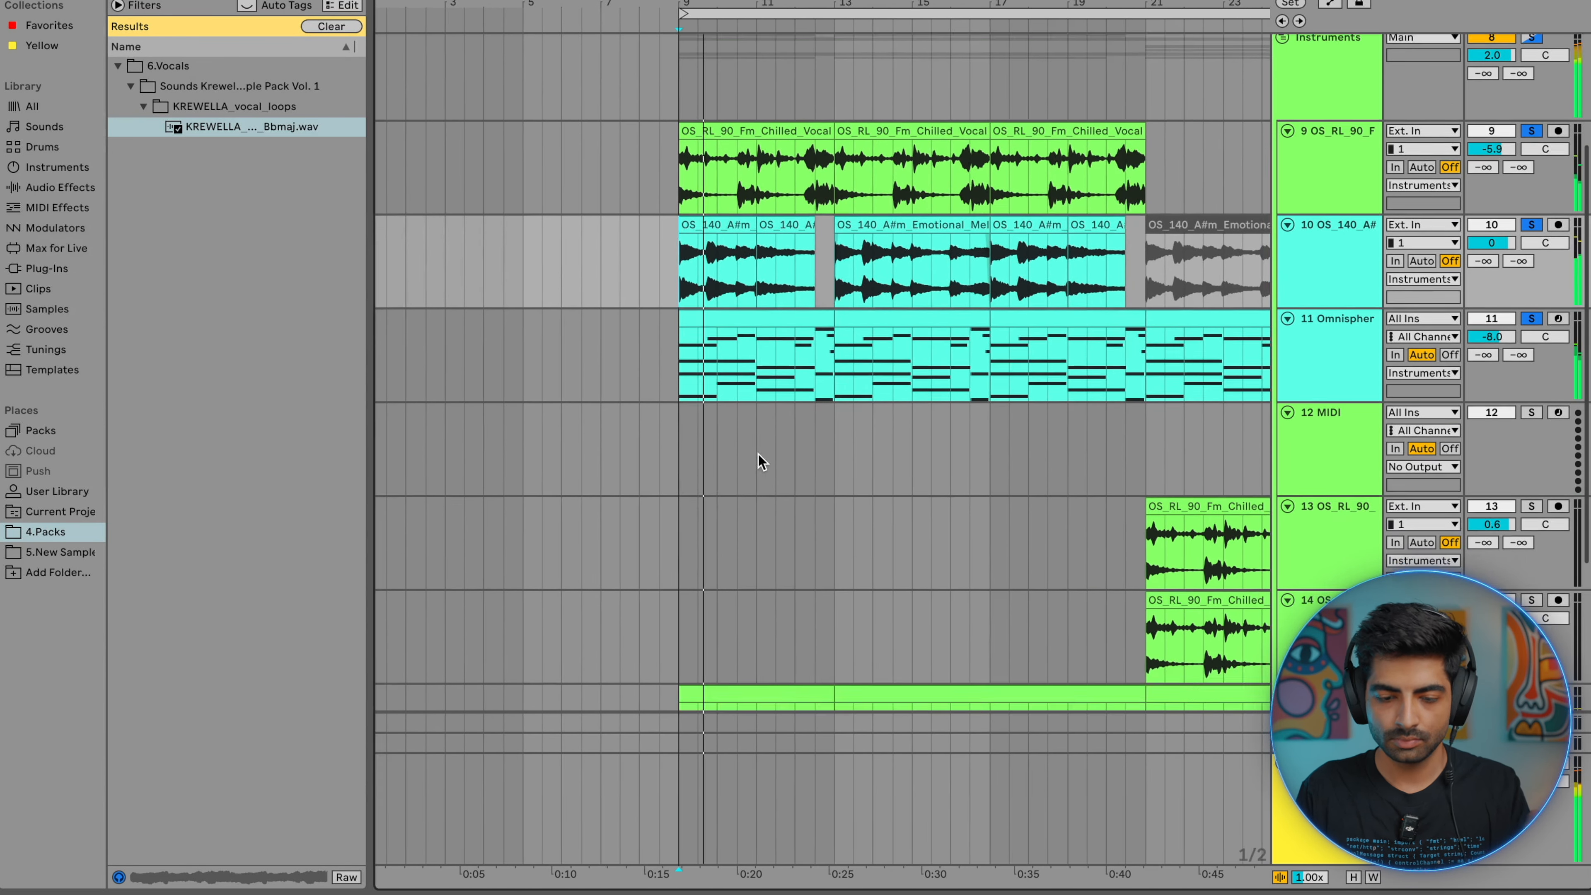
# - Restart playback of the soloed instrument tracks from bar 9 while viewing the lower tracks in the group
pyautogui.scroll(-1, 758, 457)
pyautogui.scroll(3, 757, 455)
pyautogui.scroll(-5, 757, 455)
pyautogui.press('space')
pyautogui.press('space')
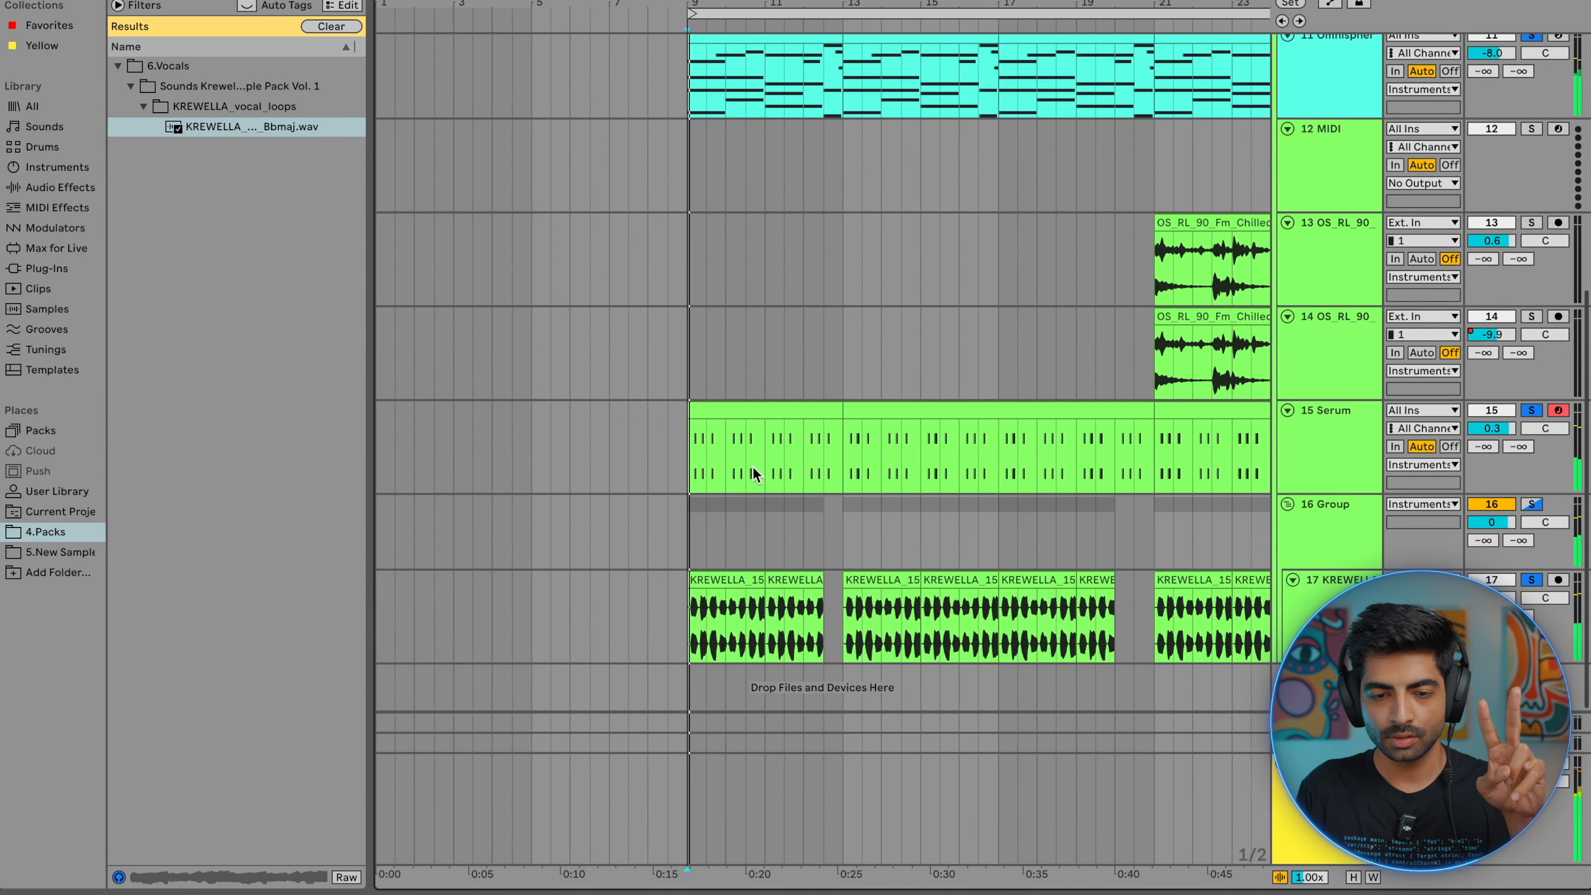
# - Highlight bars 9 to 17 across the Chilled Vocal, Emotional Melody and Omnisphere tracks, and across the Serum and KREWELLA tracks
pyautogui.scroll(10, 754, 468)
pyautogui.moveTo(683, 498); pyautogui.dragTo(991, 298)
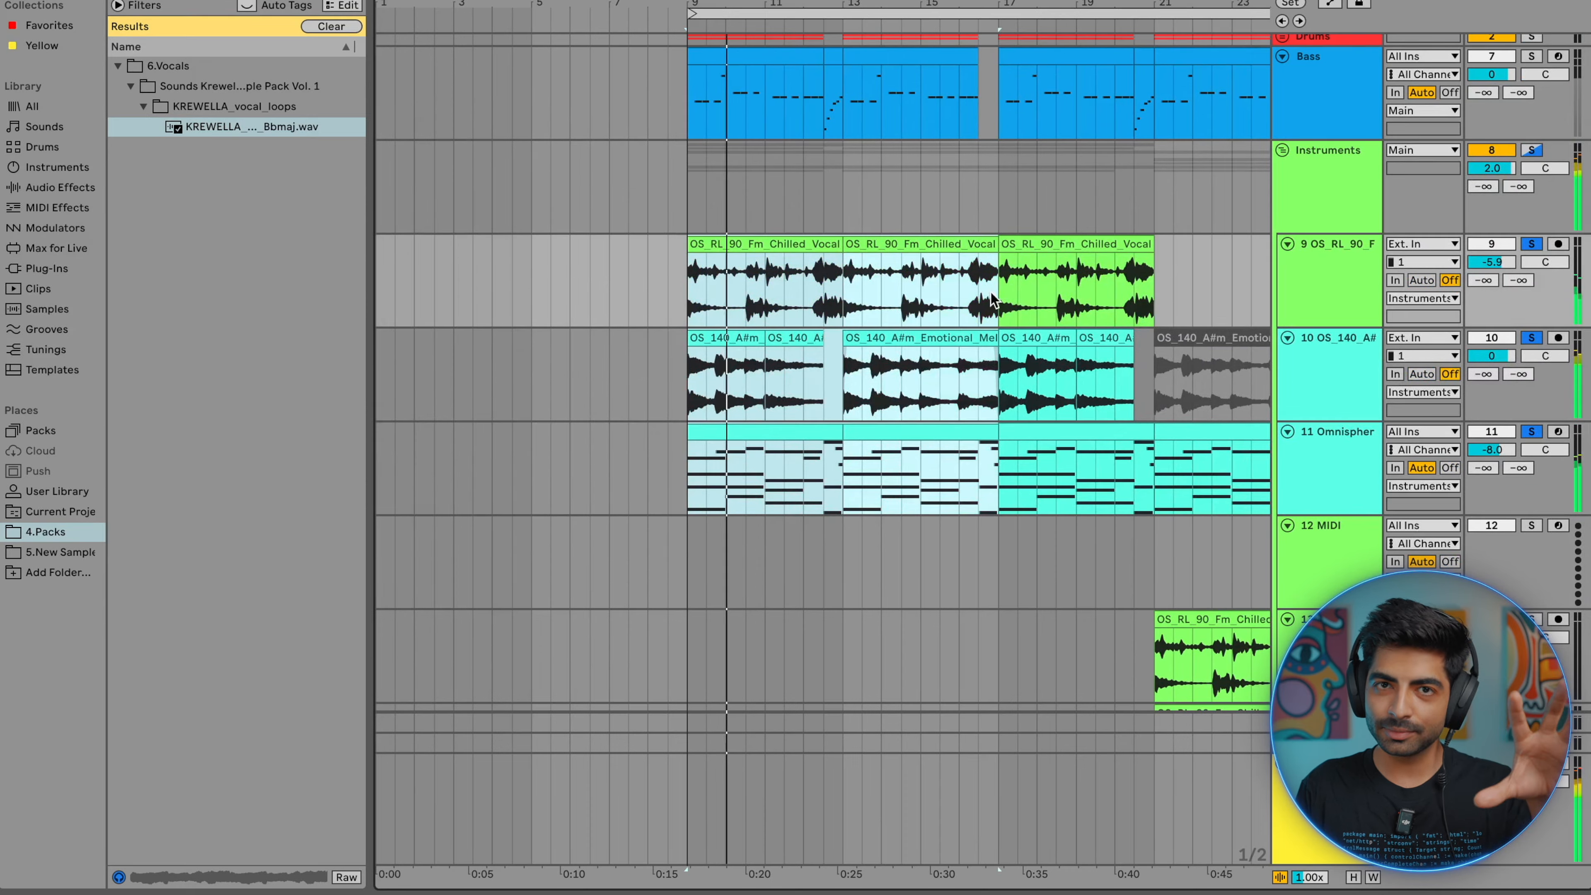
pyautogui.scroll(-10, 991, 299)
pyautogui.moveTo(695, 461); pyautogui.dragTo(989, 624)
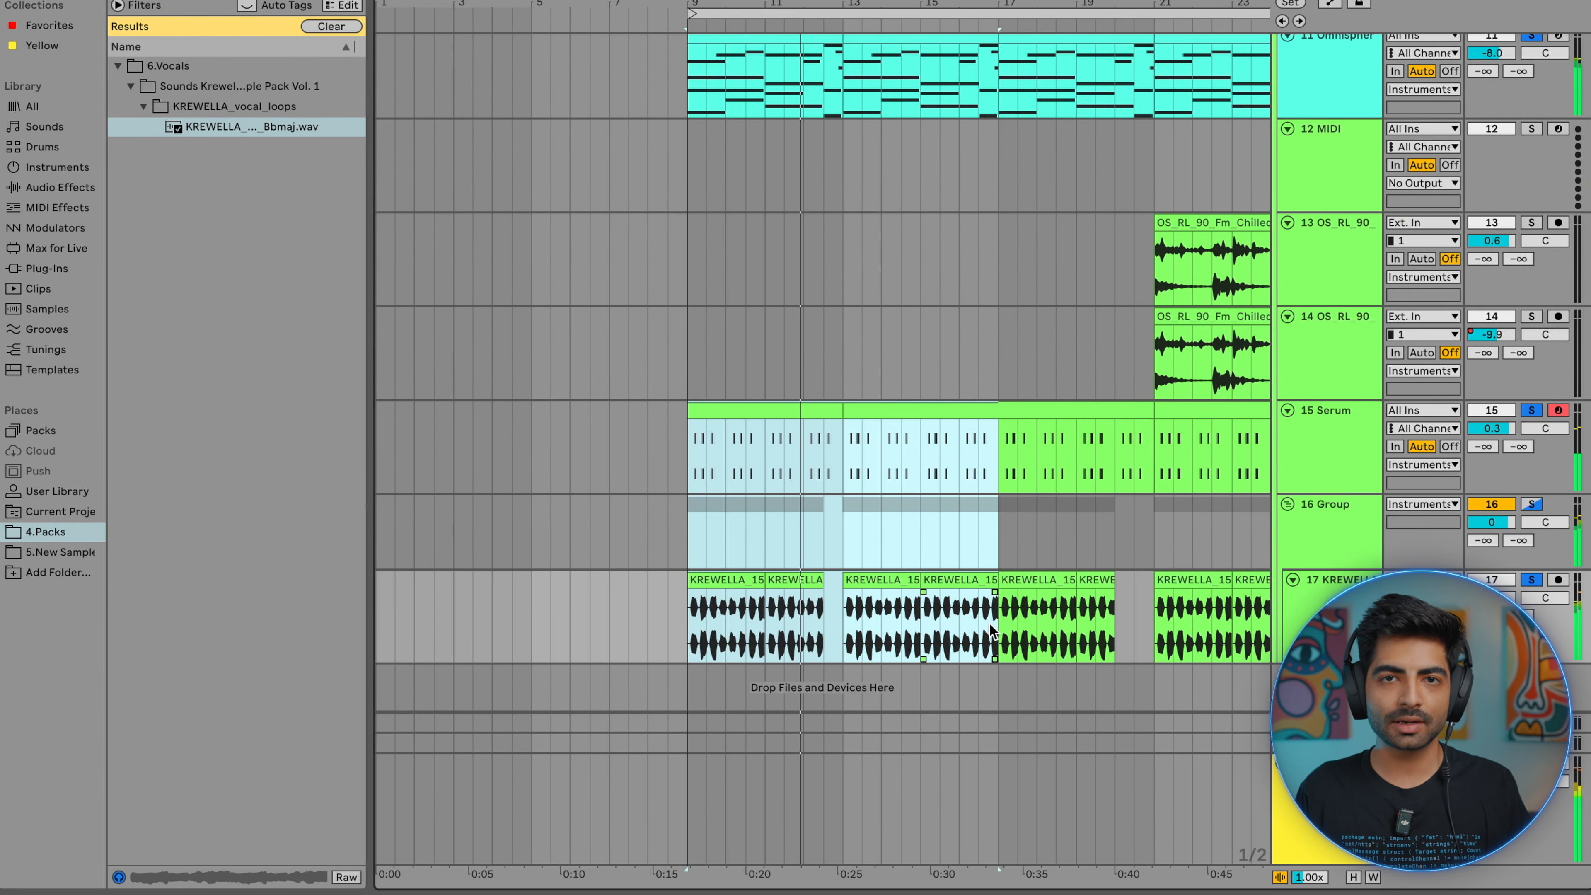
pyautogui.click(877, 478)
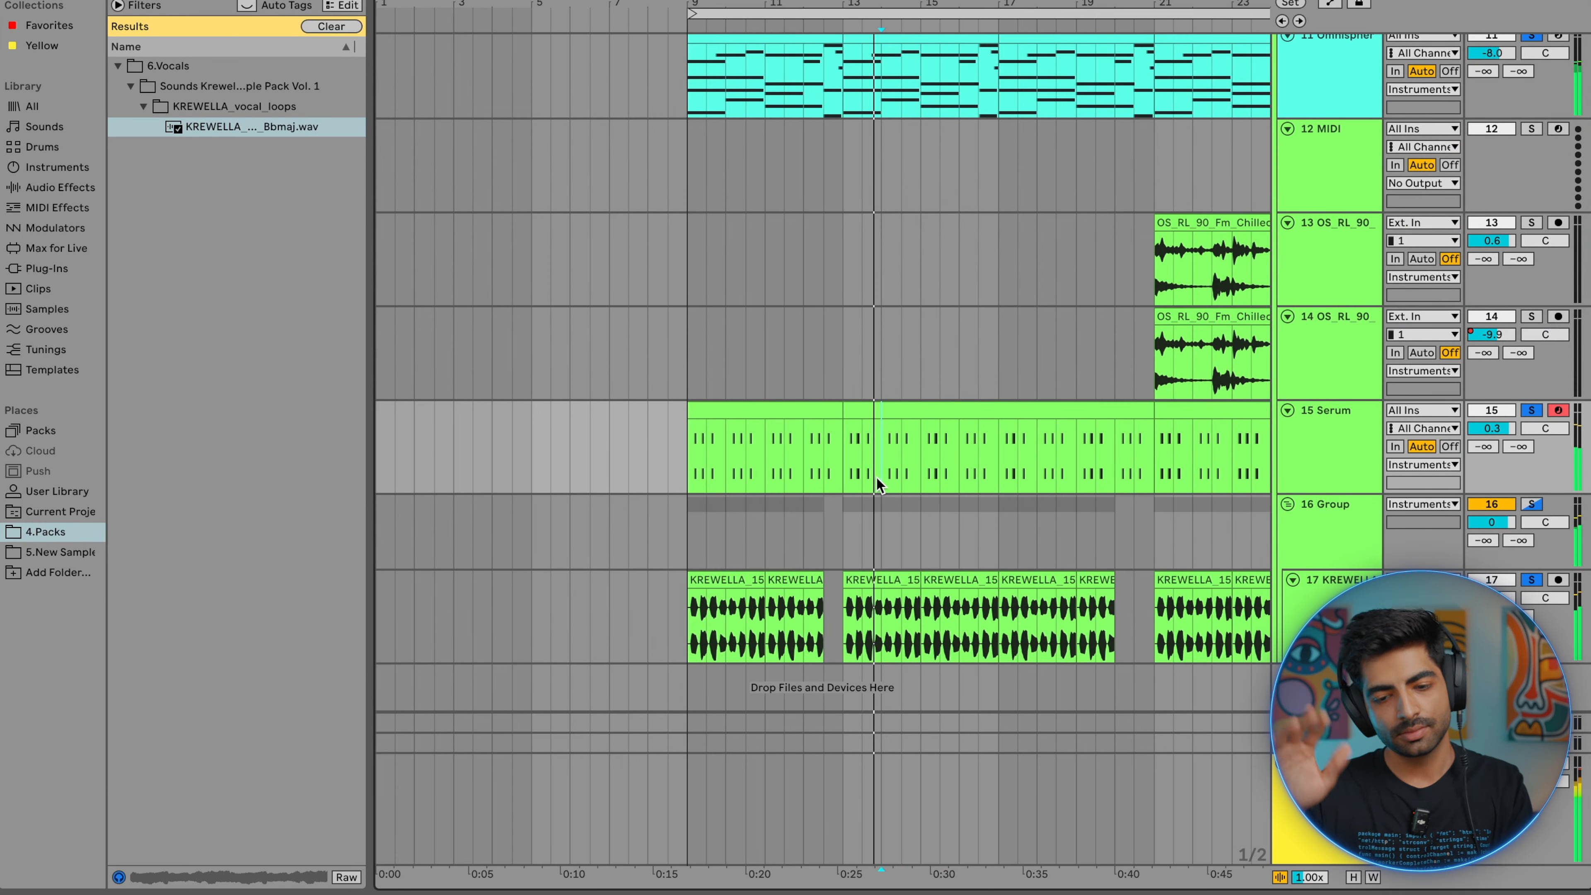
# - Collapse the Instruments group and assign its track colour to the tracks and clips inside it
pyautogui.scroll(10, 876, 477)
pyautogui.click(850, 323)
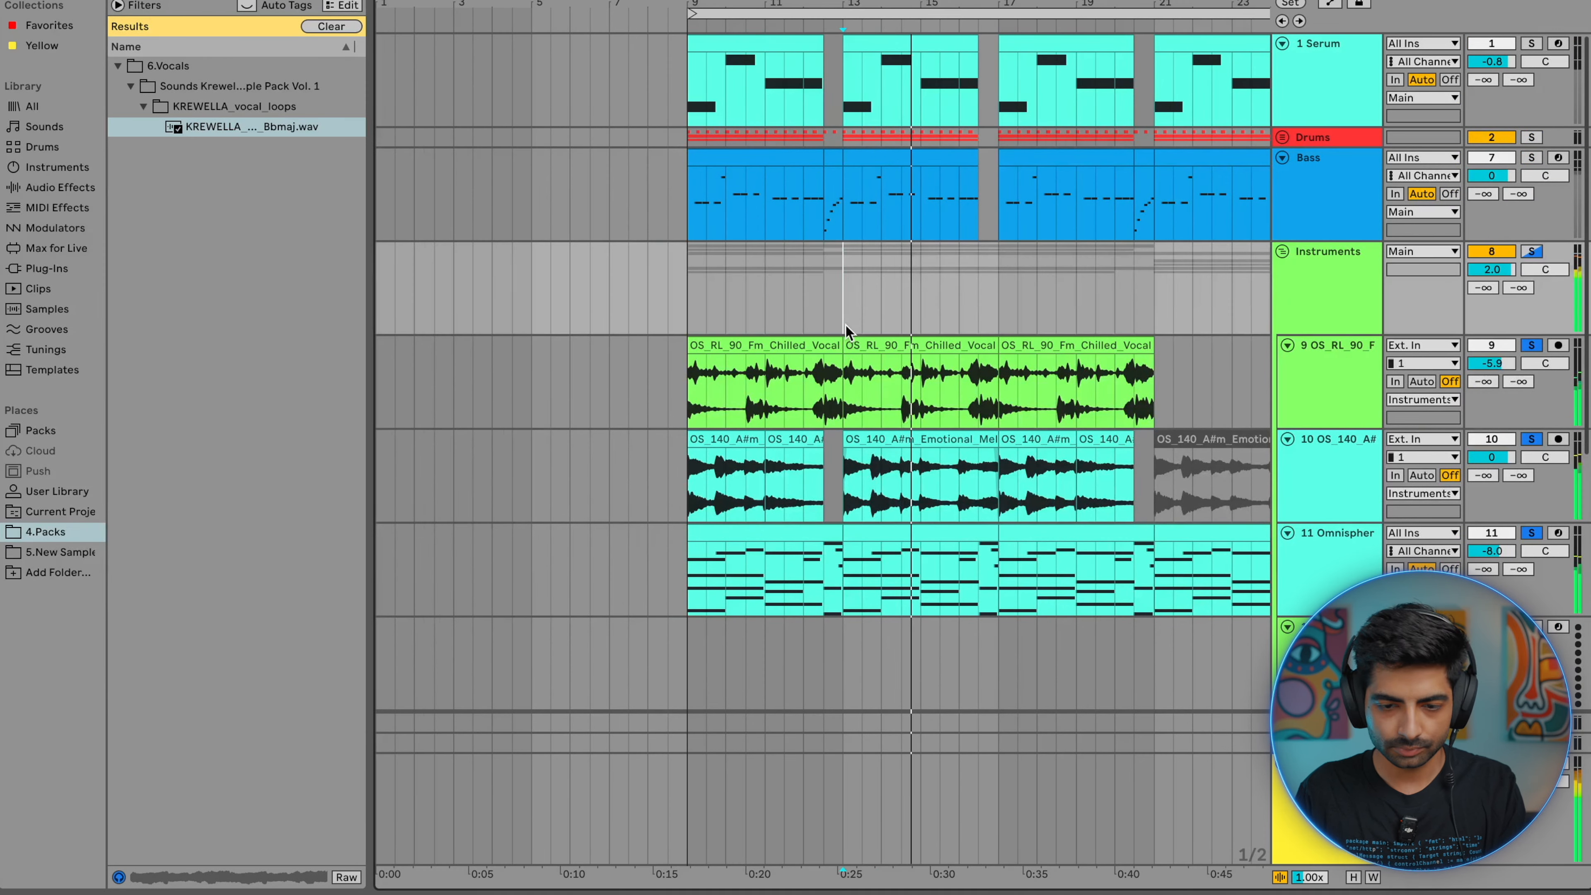
pyautogui.press('-')
pyautogui.click(1282, 252)
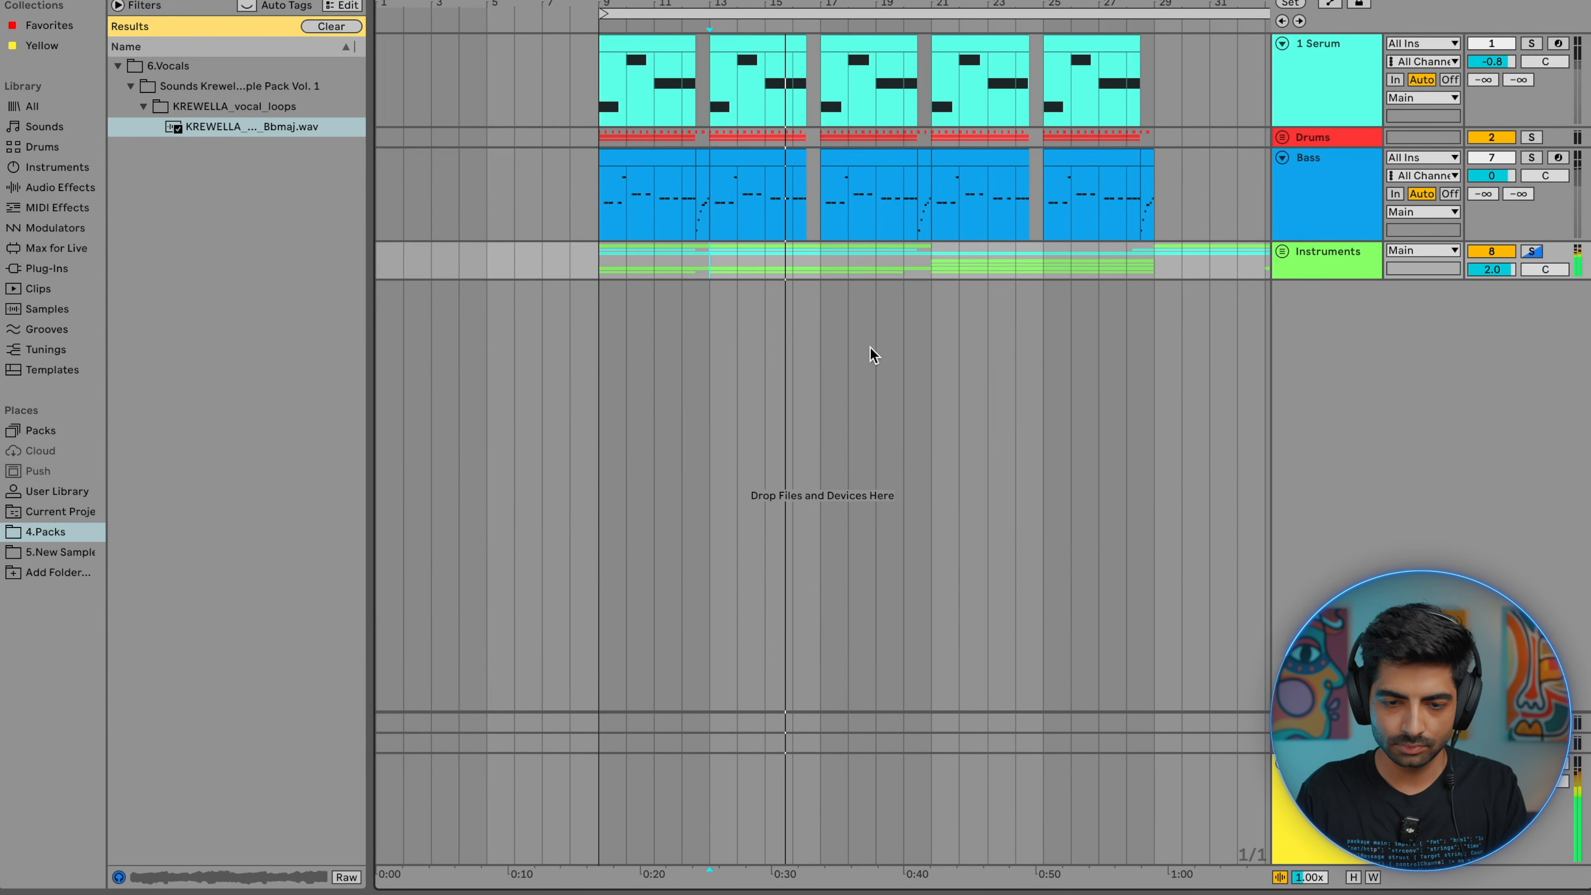
pyautogui.press('+')
pyautogui.rightClick(1320, 267)
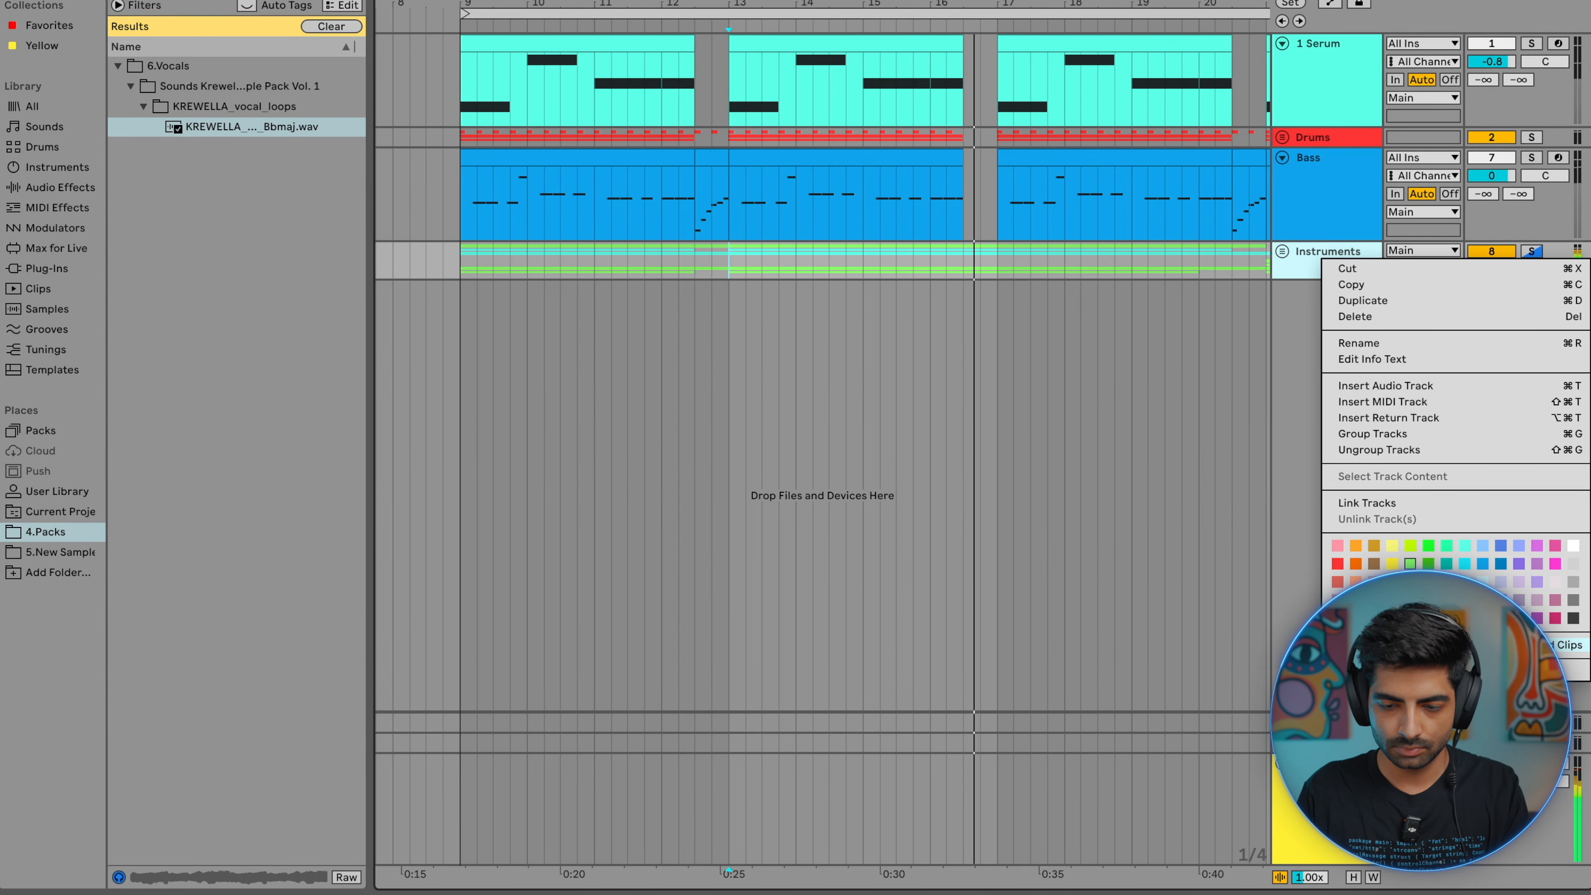
pyautogui.click(1403, 644)
# - Solo the Bass track, locate its CPA_YAN_bass_log_soul_crunchin_C sample in the browser and preview it
pyautogui.hscroll(-3, 948, 238)
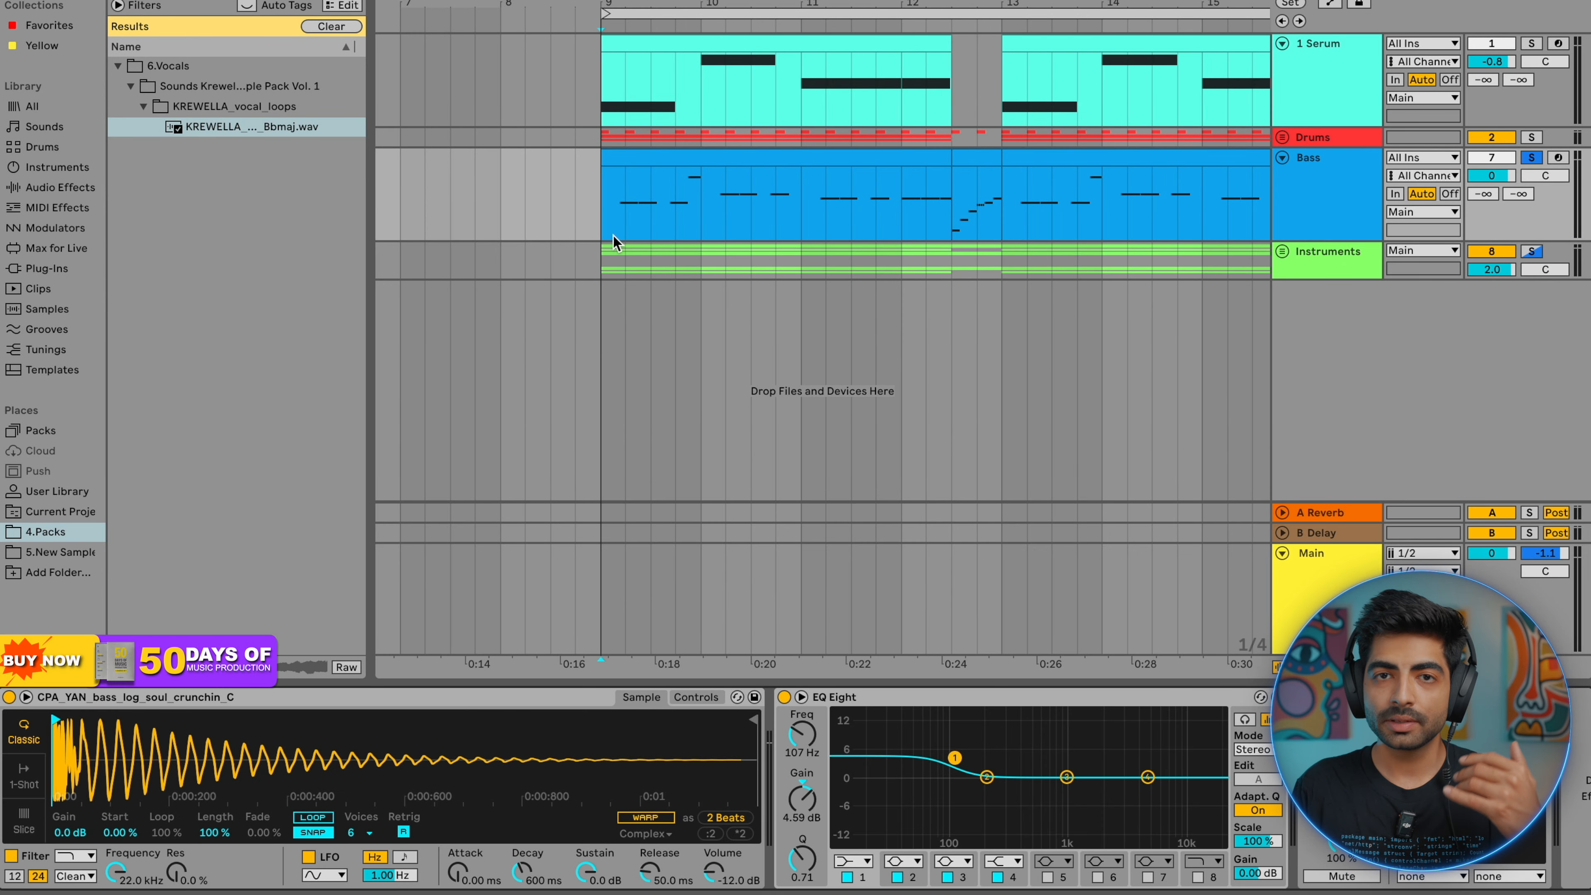
pyautogui.rightClick(422, 752)
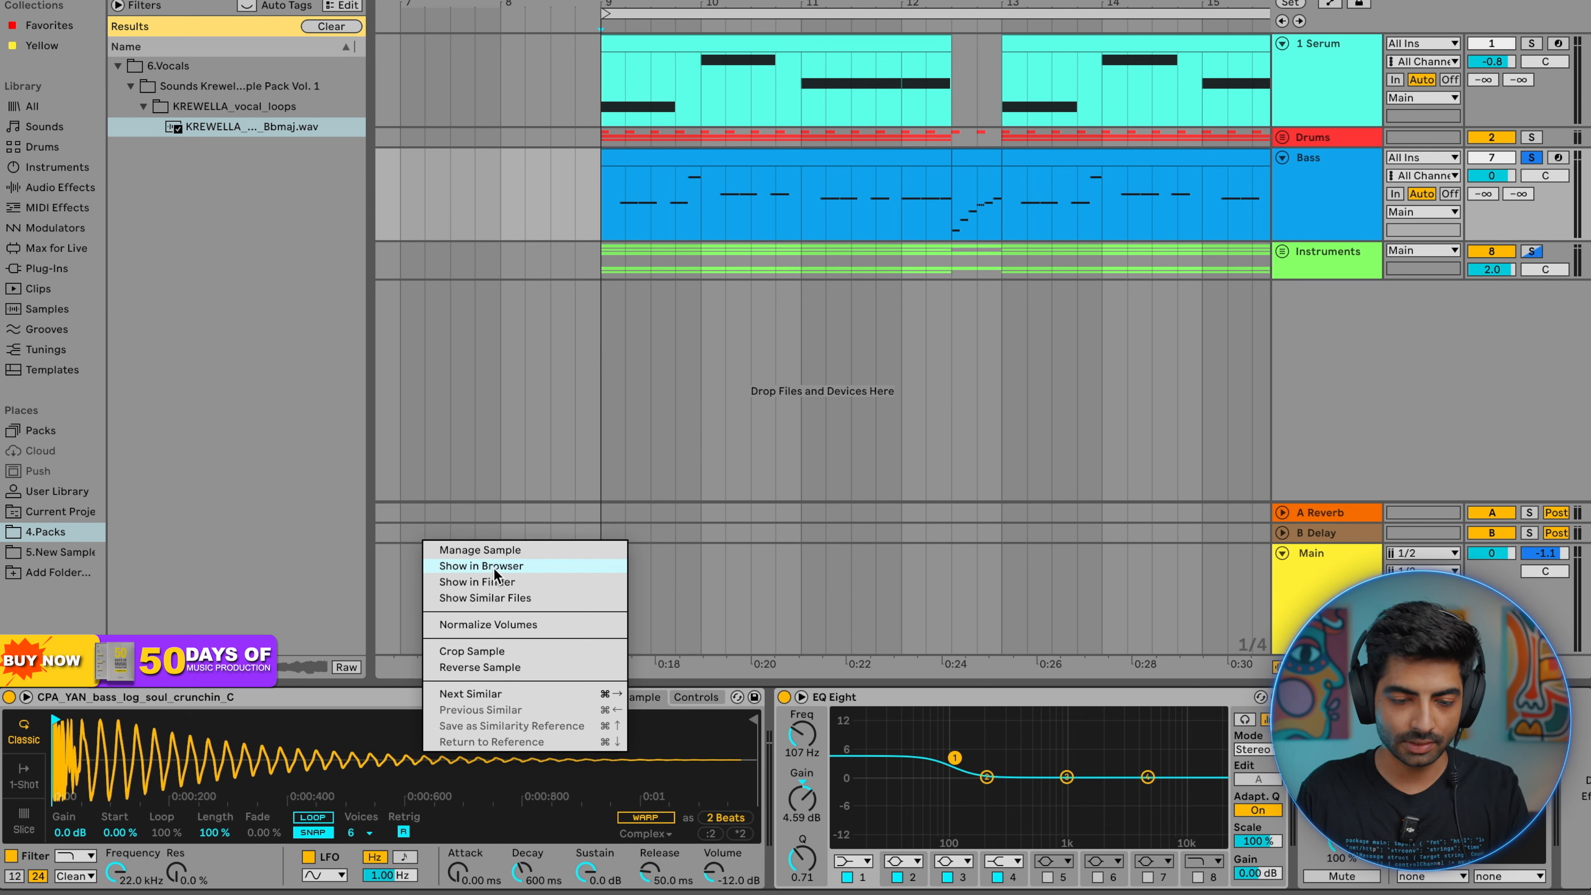
pyautogui.click(481, 566)
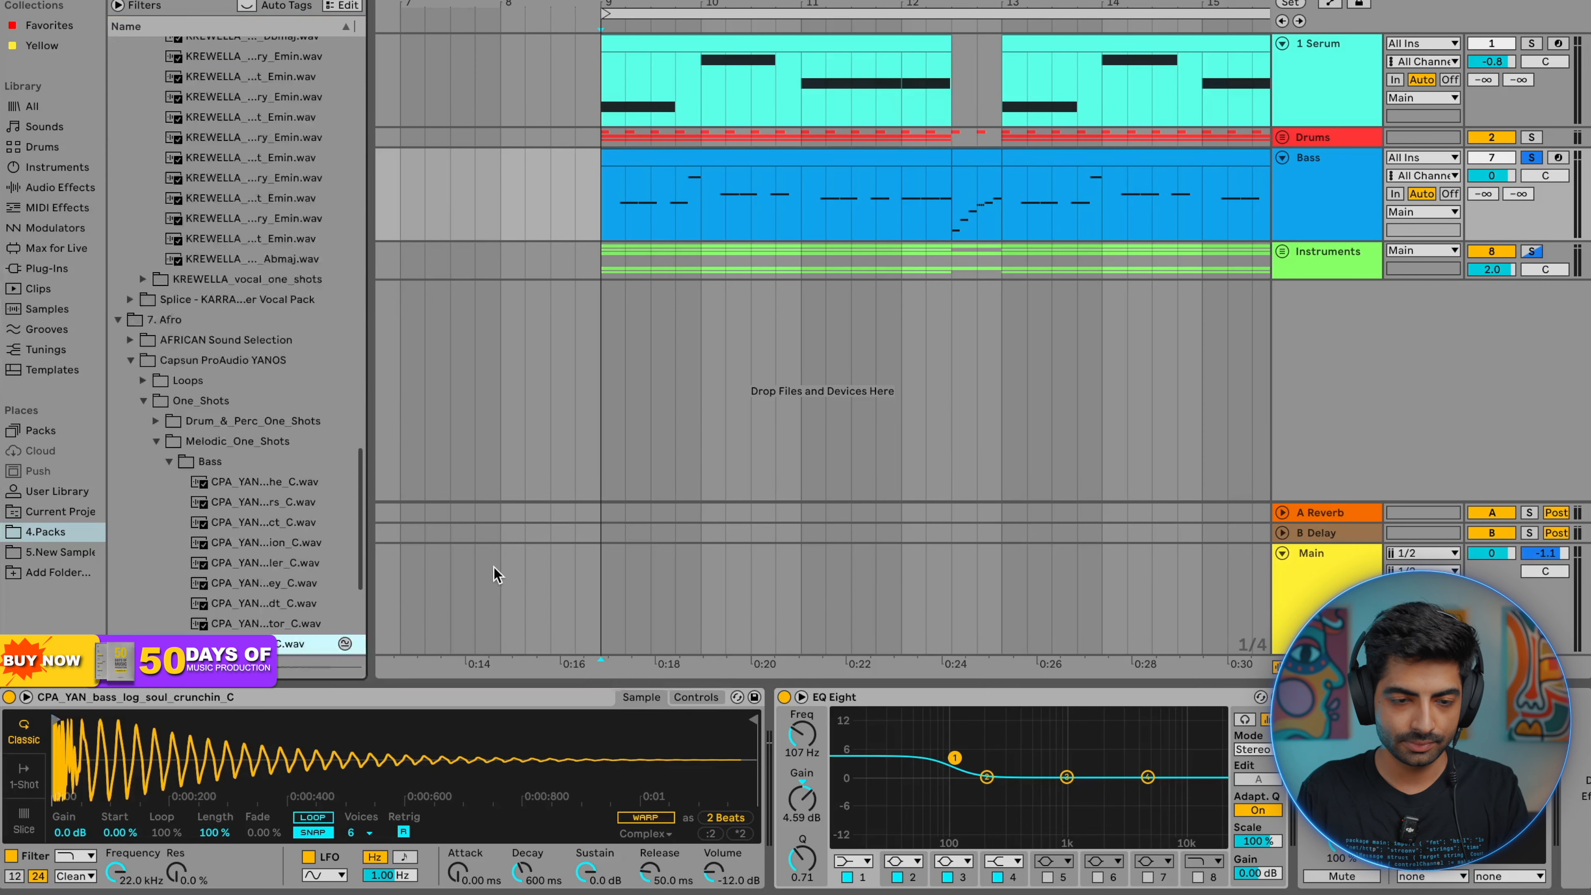
pyautogui.click(278, 643)
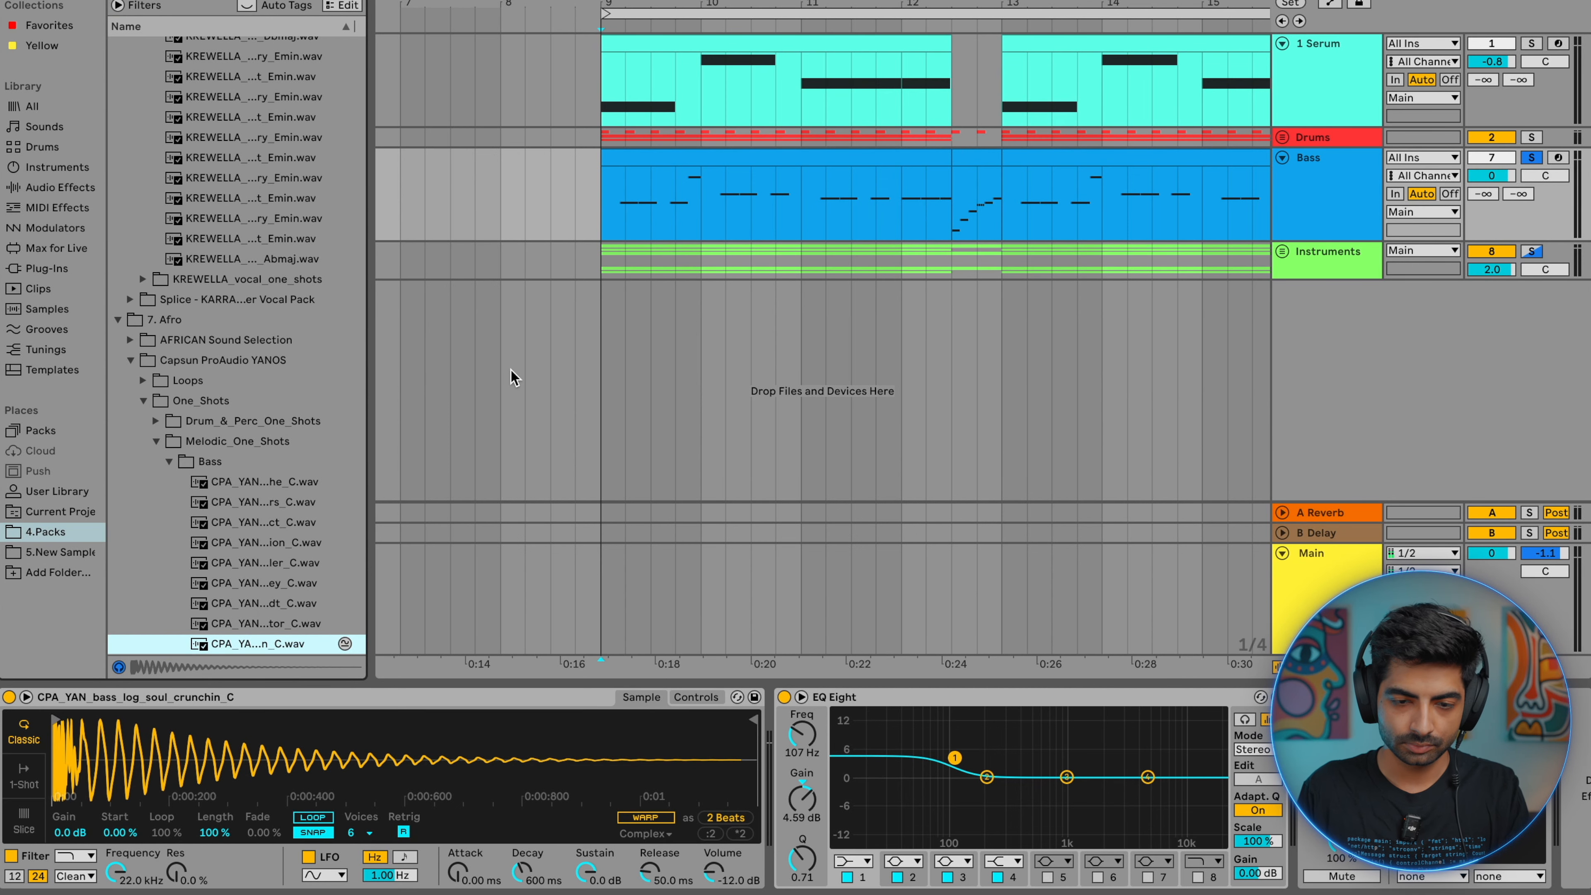
# - Play the Bass track together with the instruments from bar 9 and stop playback
pyautogui.click(591, 220)
pyautogui.press('space')
pyautogui.hscroll(-3, 590, 220)
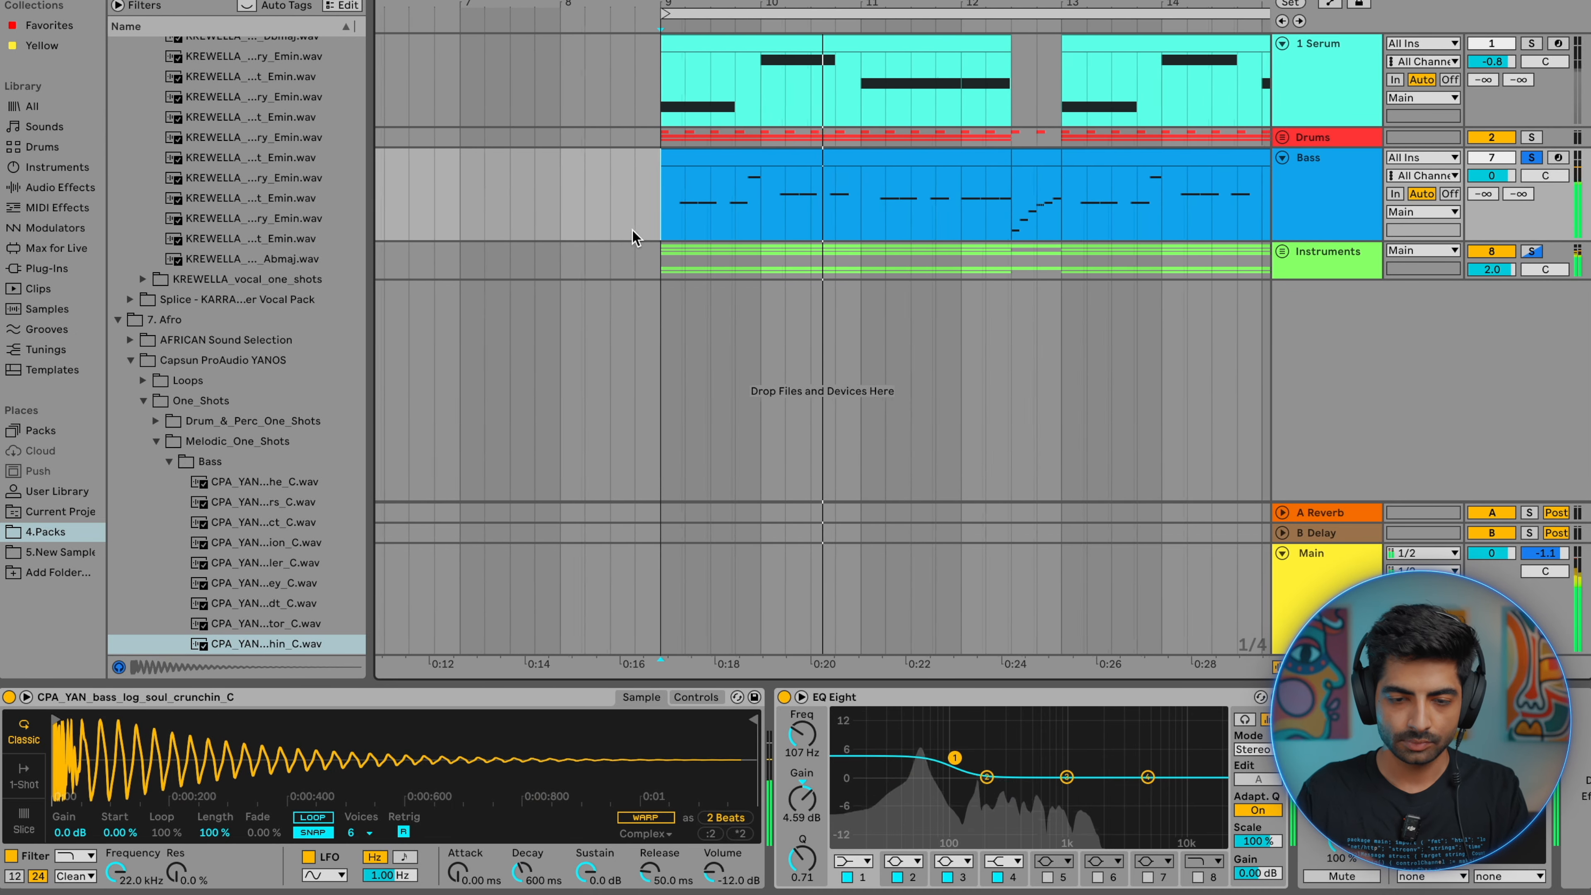
pyautogui.press('space')
# - In the Bass clip starting at bar 13, try replacing the F#3 notes from 5.2 onward with back-to-back one-beat F#3 notes
pyautogui.doubleClick(710, 156)
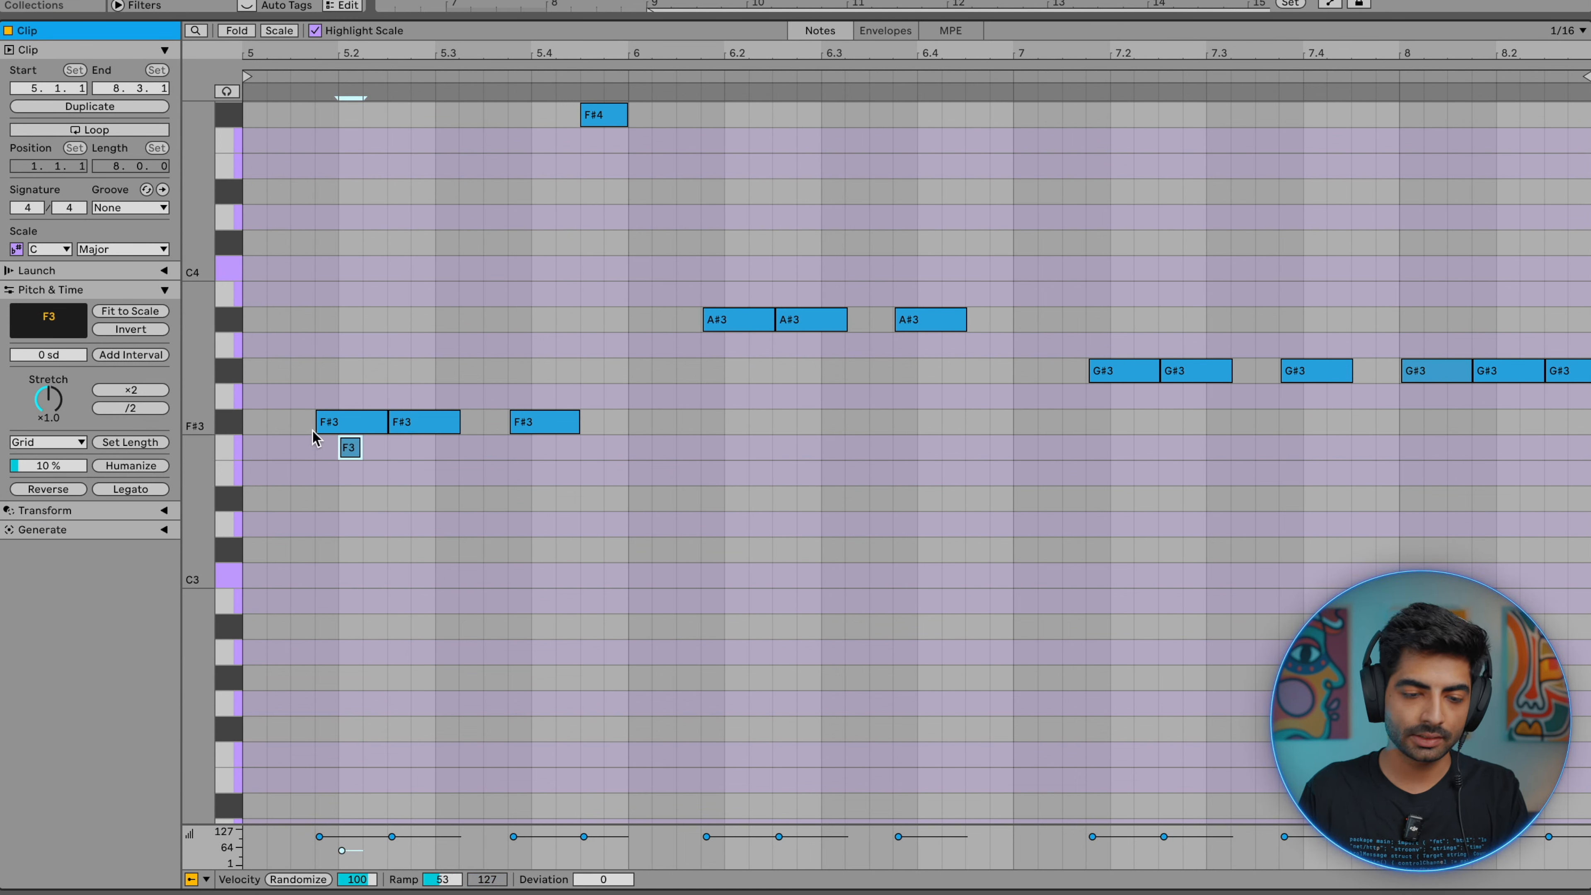
pyautogui.doubleClick(343, 424)
pyautogui.moveTo(369, 432); pyautogui.dragTo(435, 428)
pyautogui.doubleClick(358, 430)
pyautogui.doubleClick(356, 426)
pyautogui.press('super+d')
pyautogui.press('super+d')
pyautogui.press('space')
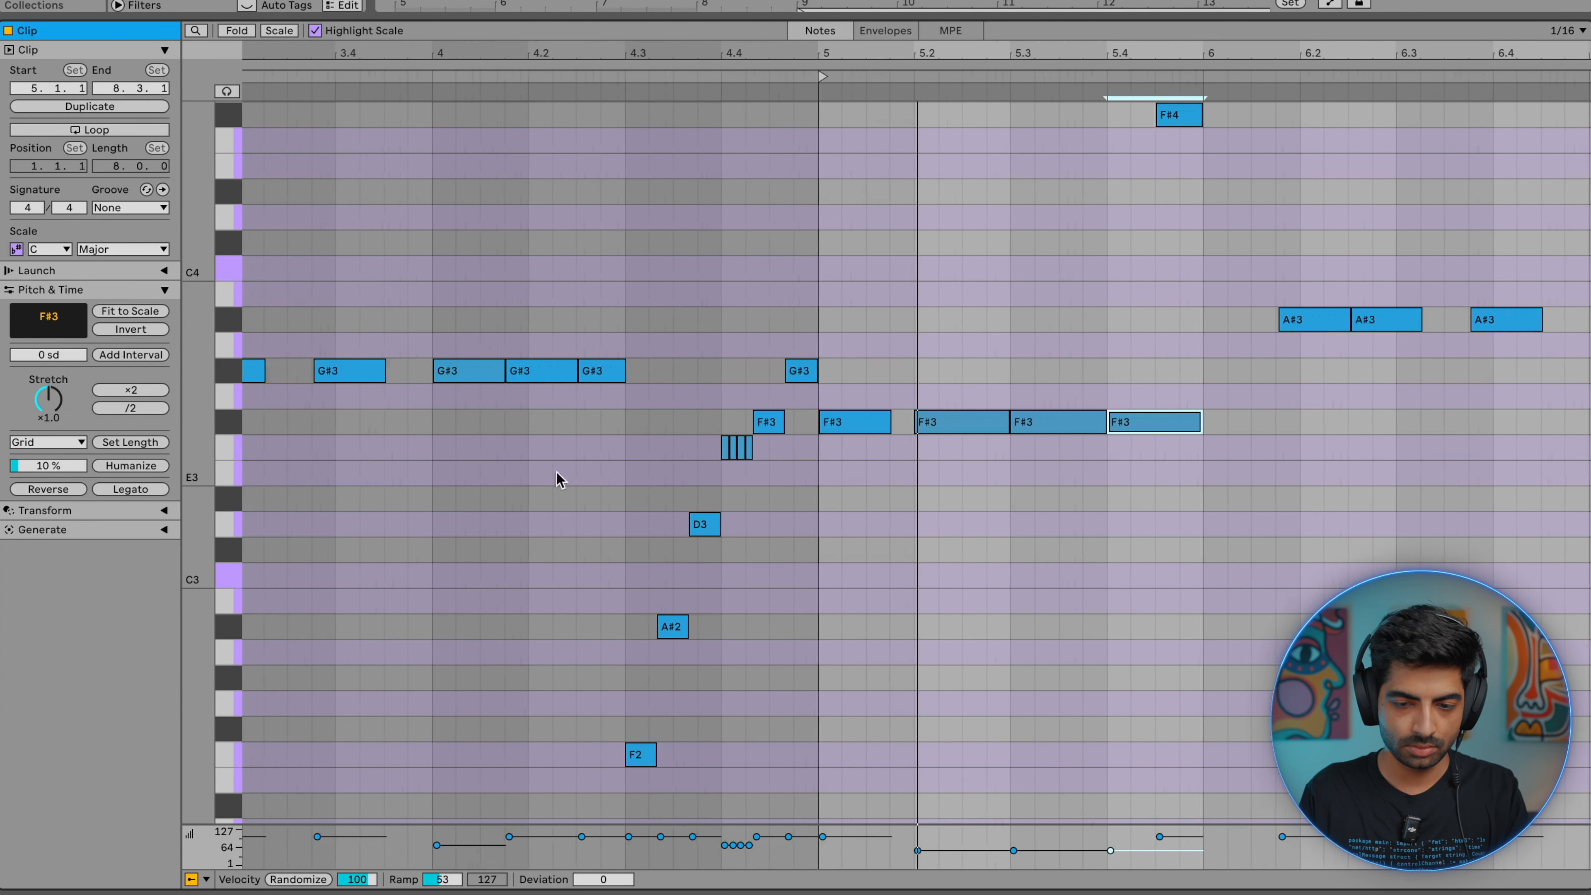
pyautogui.press('super+d')
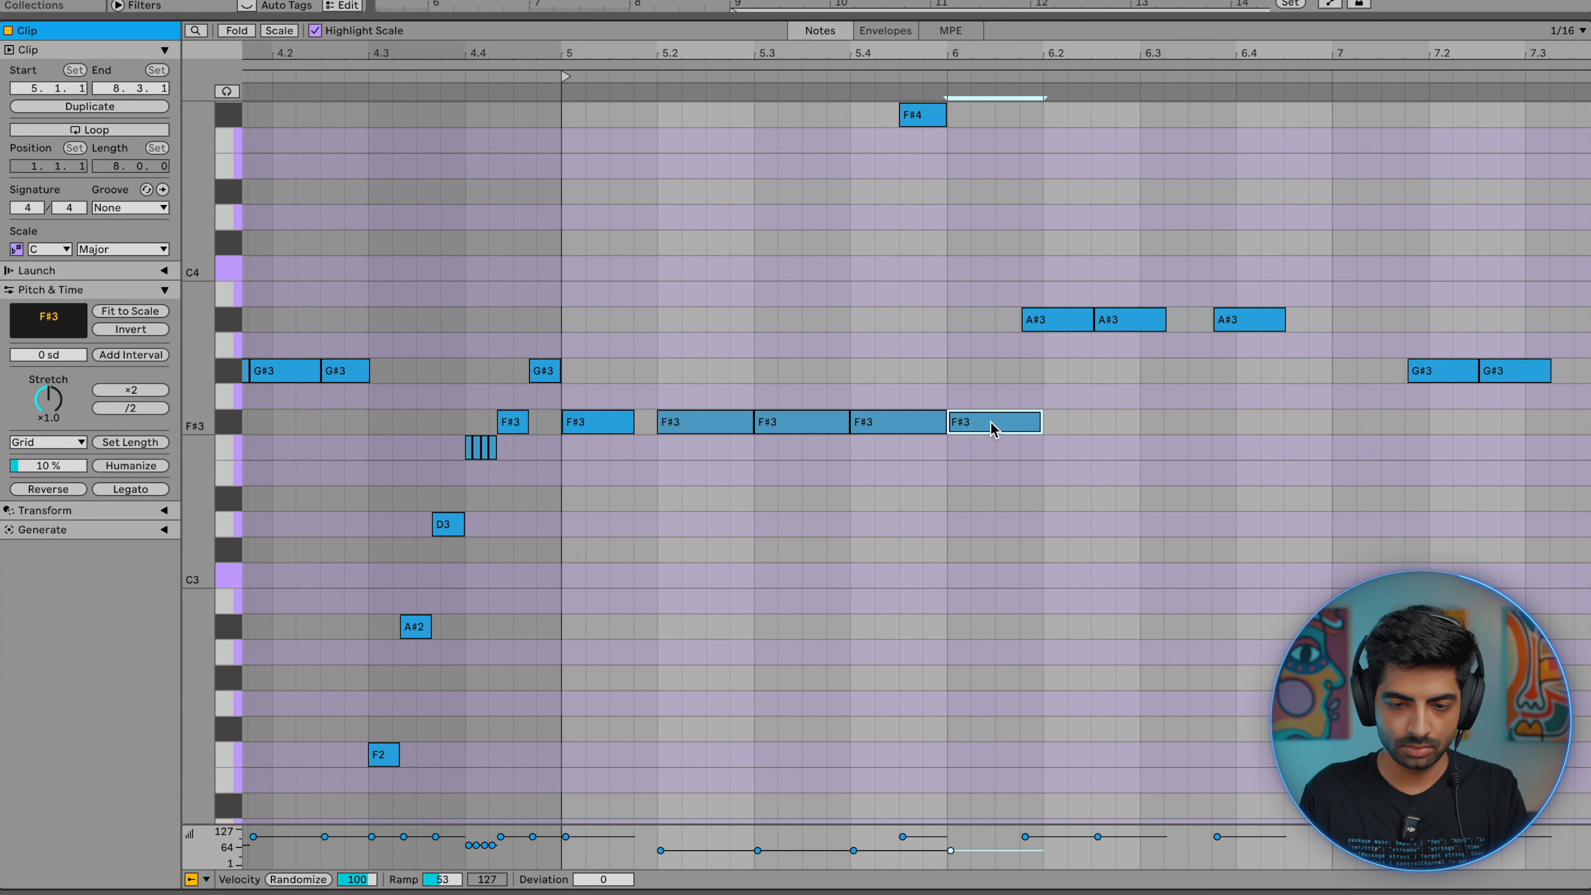
# - Try moving the note at bar 6 up to A#3, duplicating it into five consecutive notes, and setting all note velocities to 127
pyautogui.moveTo(992, 432); pyautogui.dragTo(991, 336)
pyautogui.press('super+d')
pyautogui.press('super+d')
pyautogui.press('super+d')
pyautogui.press('super+d')
pyautogui.press('super+a')
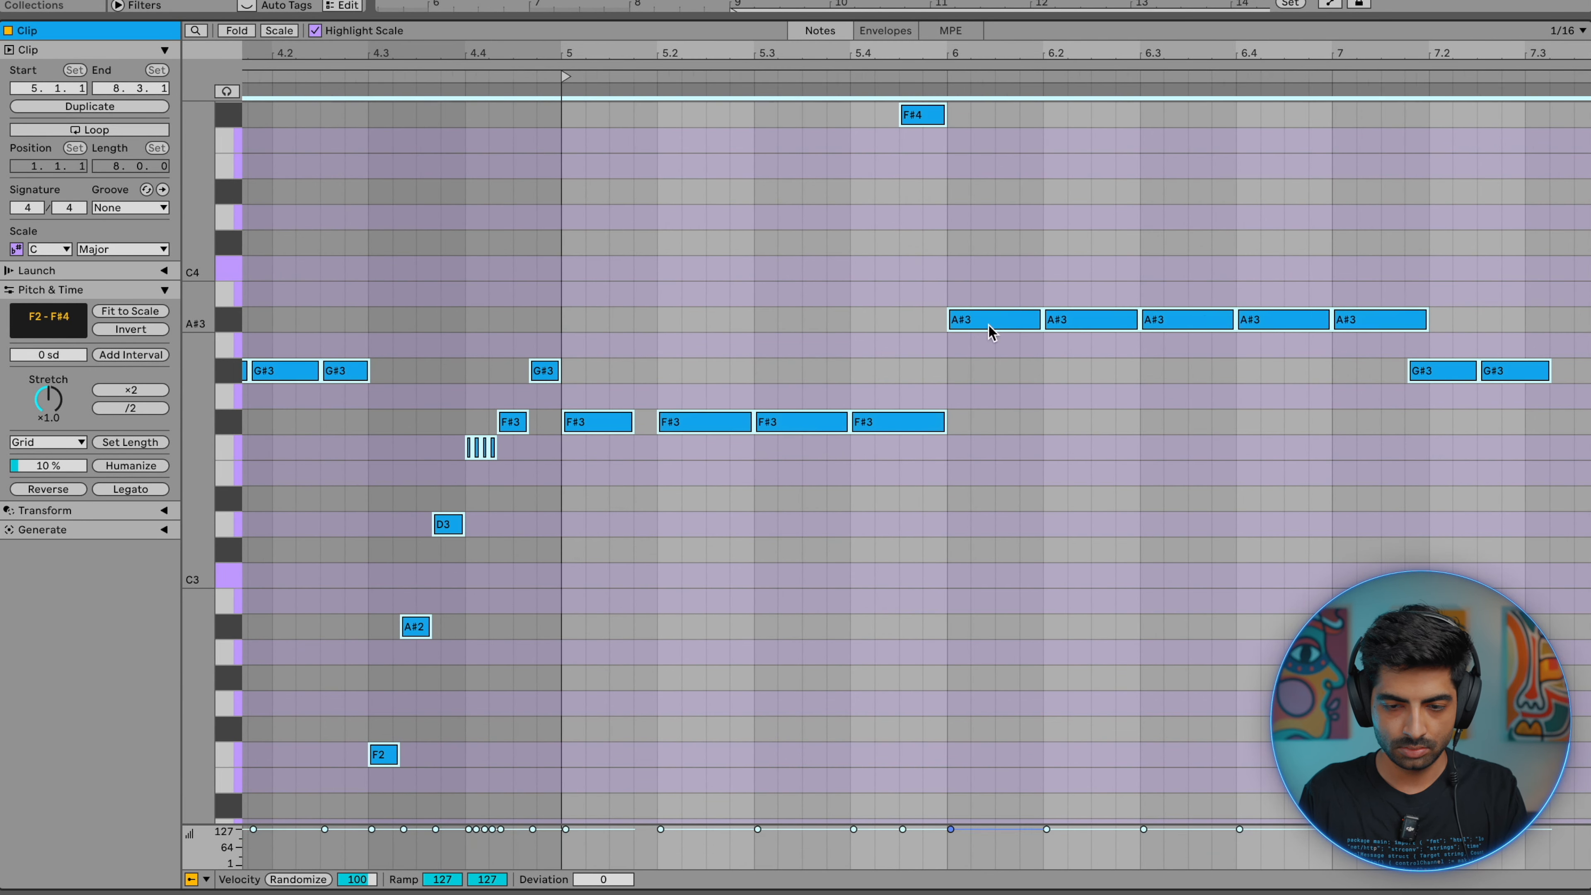
# - Play the Bass clip with the straight repeated notes to hear the difference, and undo the note edits
pyautogui.press('space')
pyautogui.click(1040, 526)
pyautogui.hscroll(3, 1040, 525)
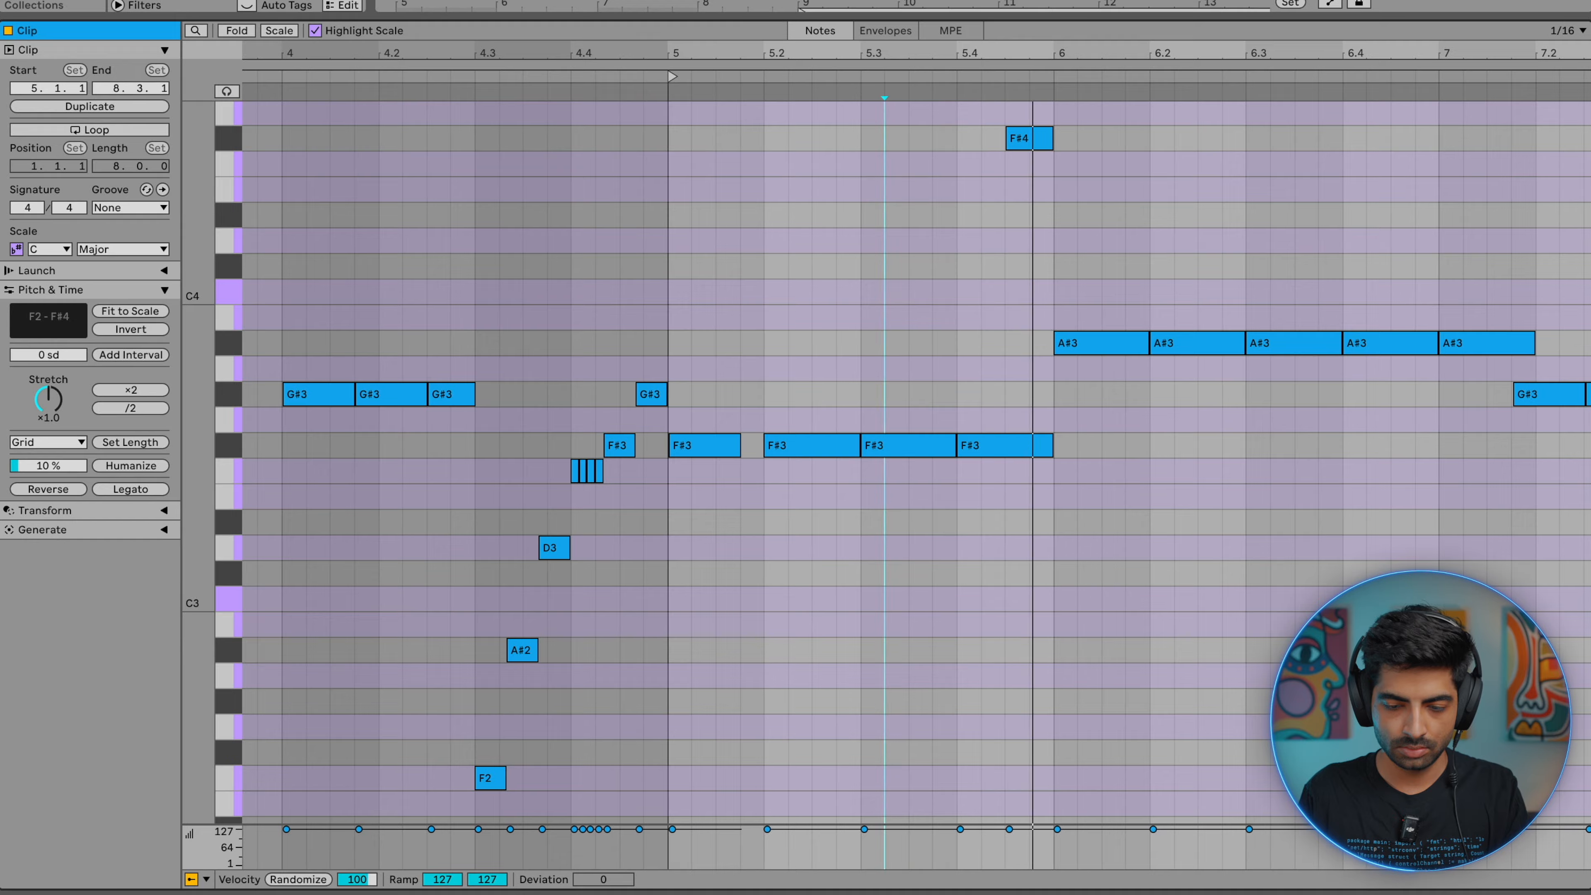
pyautogui.press('super+alt+l')
pyautogui.hscroll(5, 961, 502)
pyautogui.click(1000, 155)
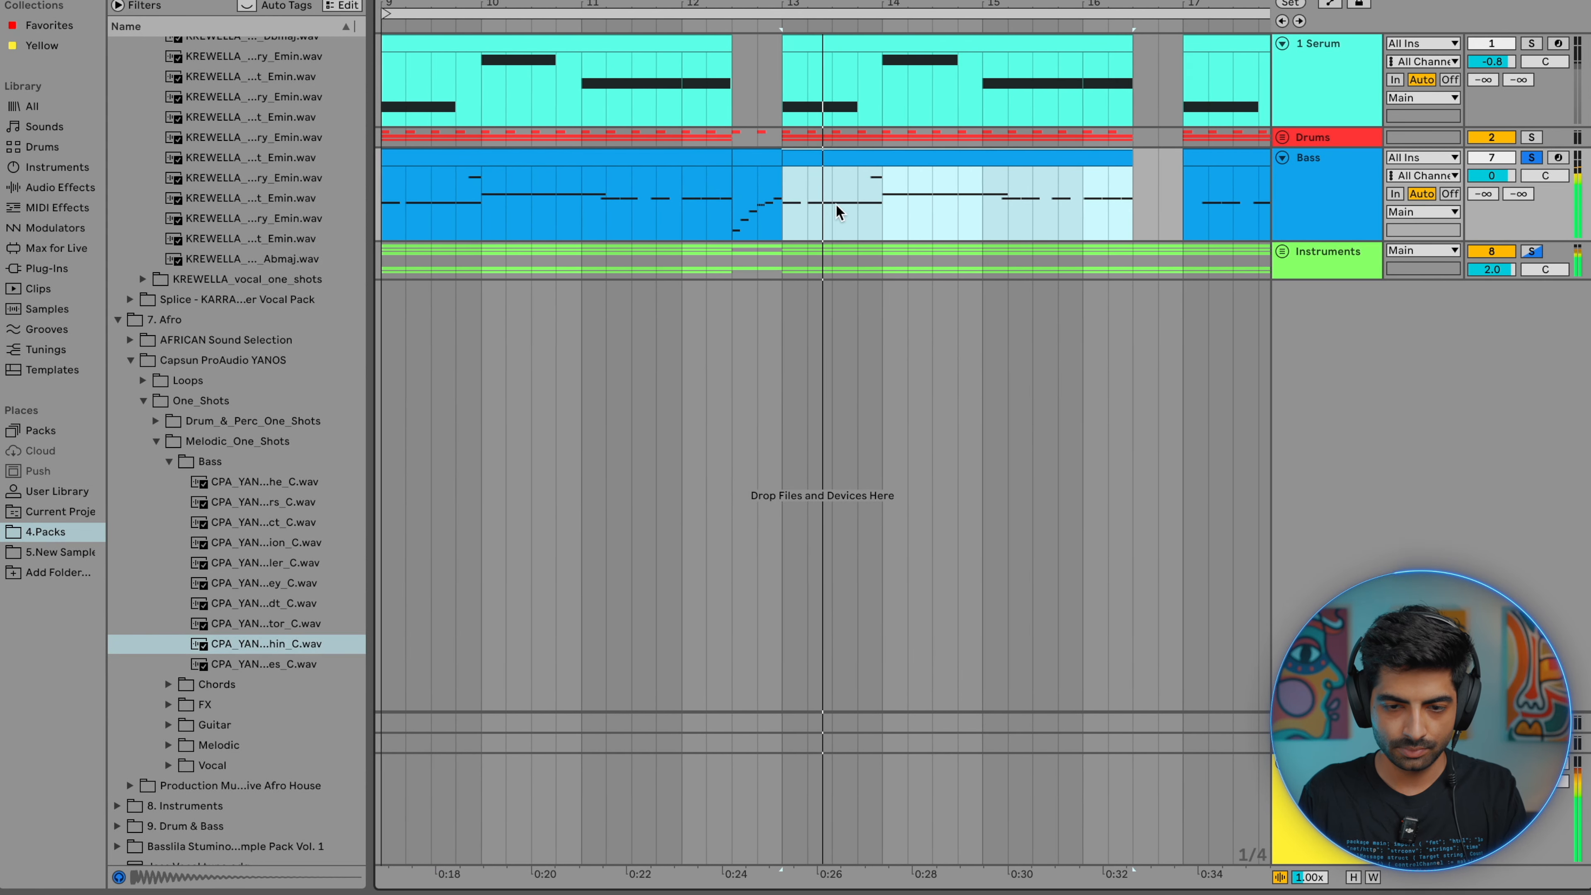
pyautogui.doubleClick(852, 160)
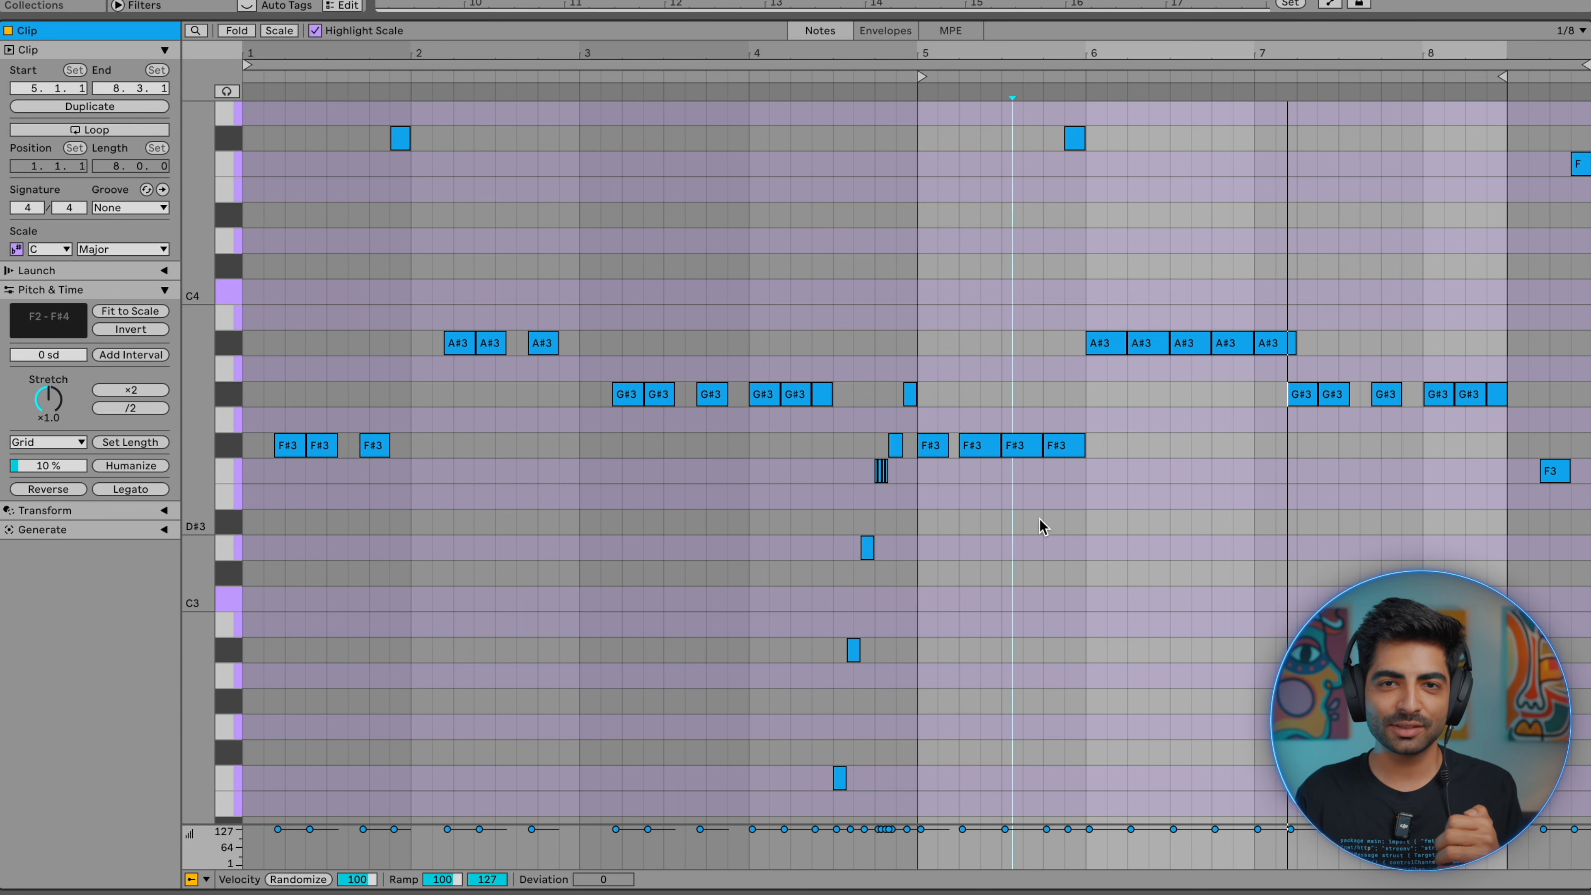
pyautogui.press('+')
pyautogui.hotkey('ctrl', 'a')
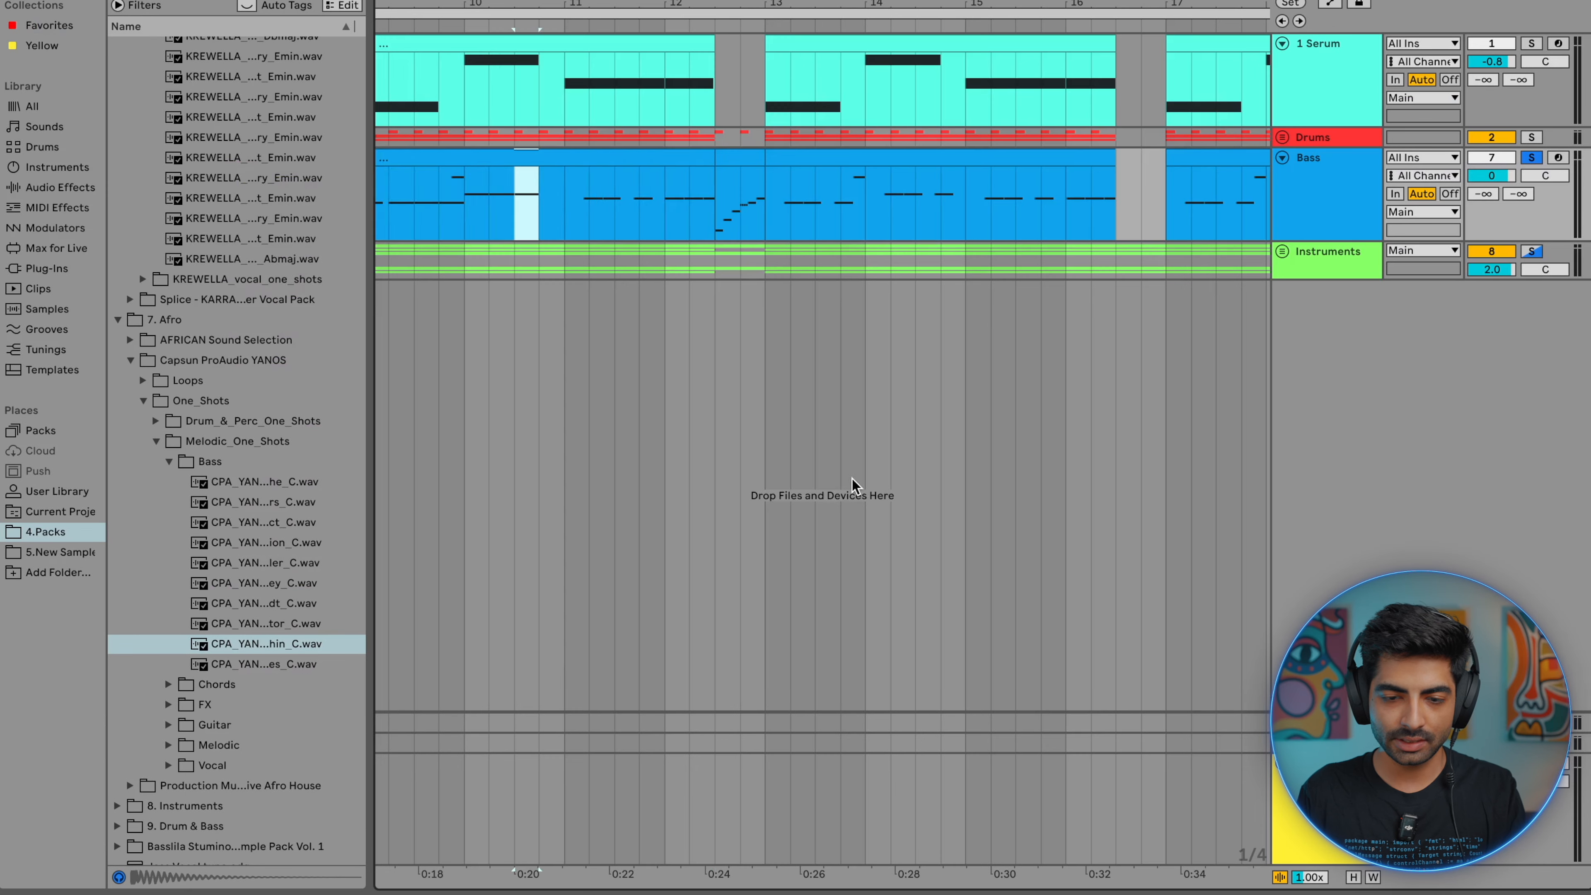
# - Open the Bass clip at bar 9 to examine its original syncopated note pattern, and play the bass with the instruments
pyautogui.press('-')
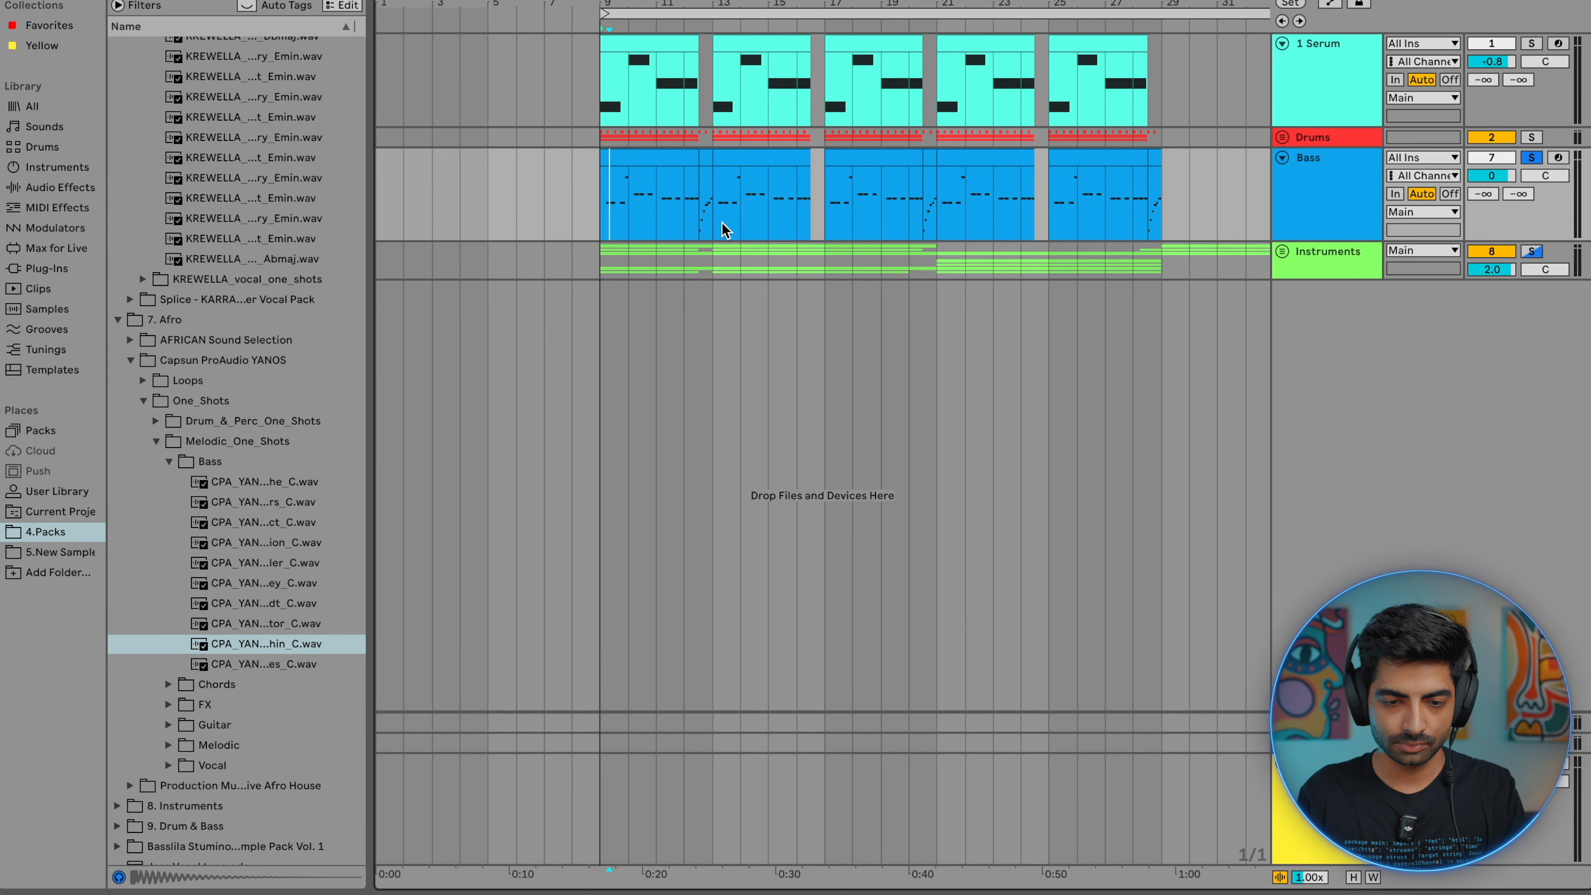
pyautogui.press('+')
pyautogui.doubleClick(696, 222)
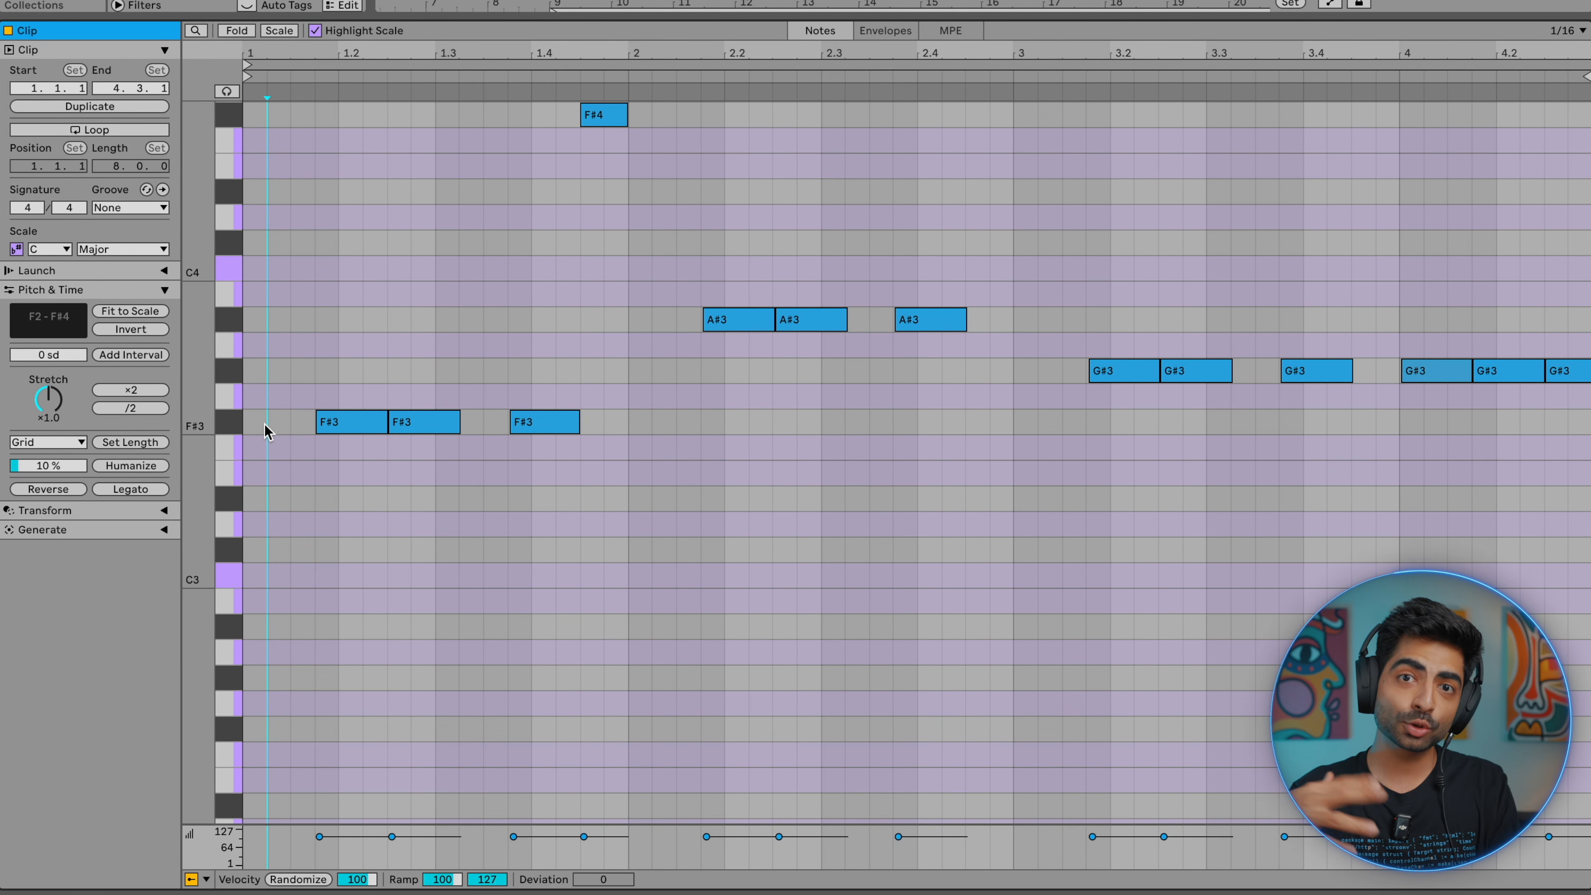
pyautogui.press('space')
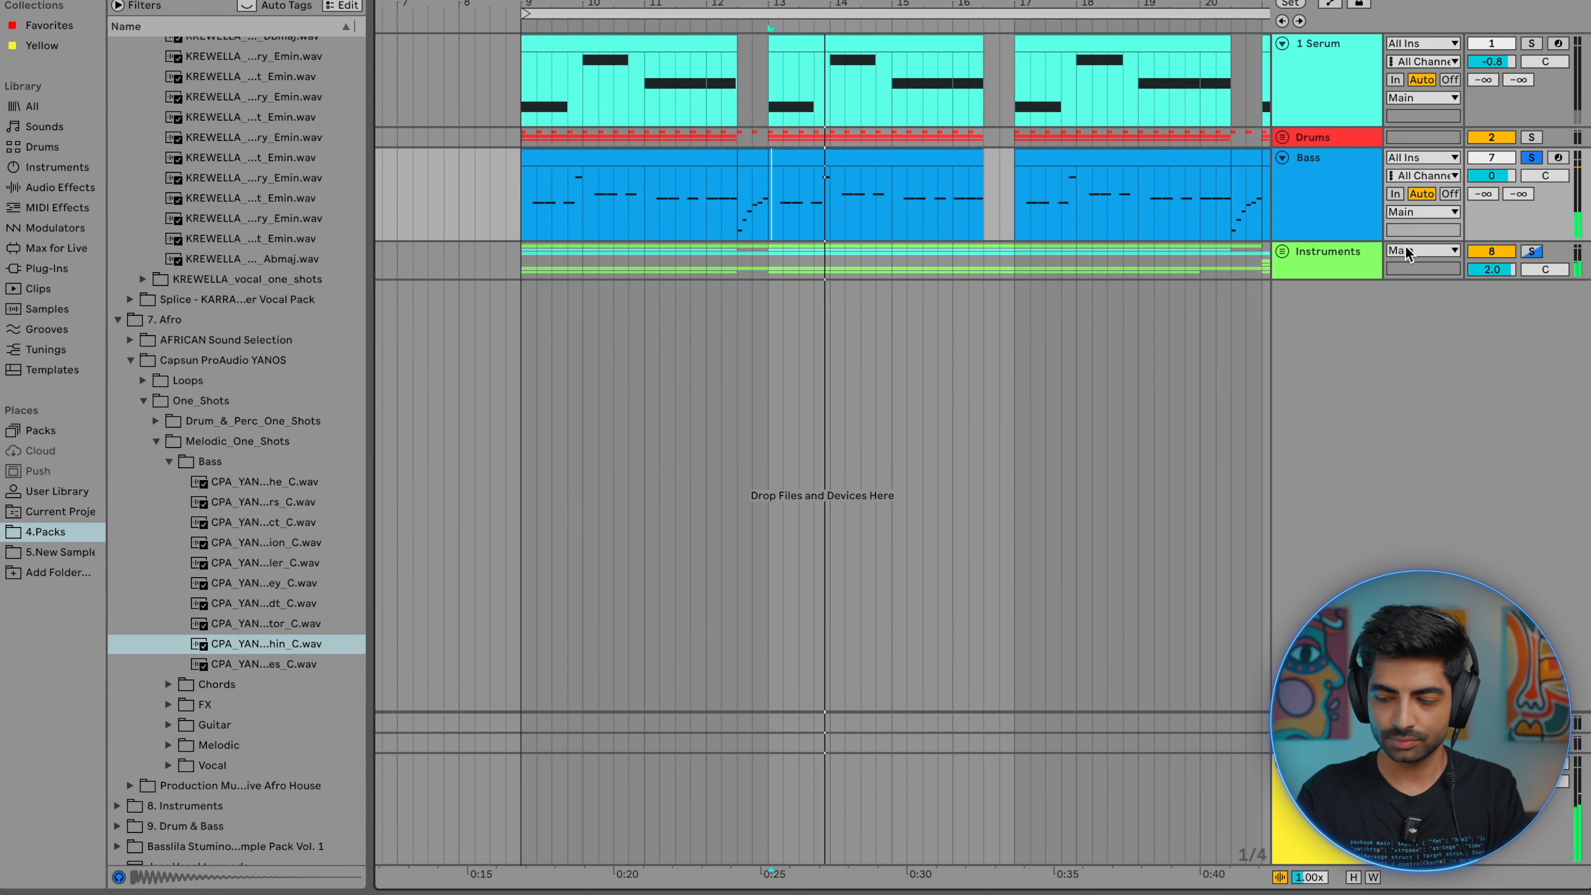
# - Expand the Drums group, solo the OS_SW3 kick track, and play it with the bass and instruments from bar 13
pyautogui.click(1281, 137)
pyautogui.hscroll(-3, 1073, 231)
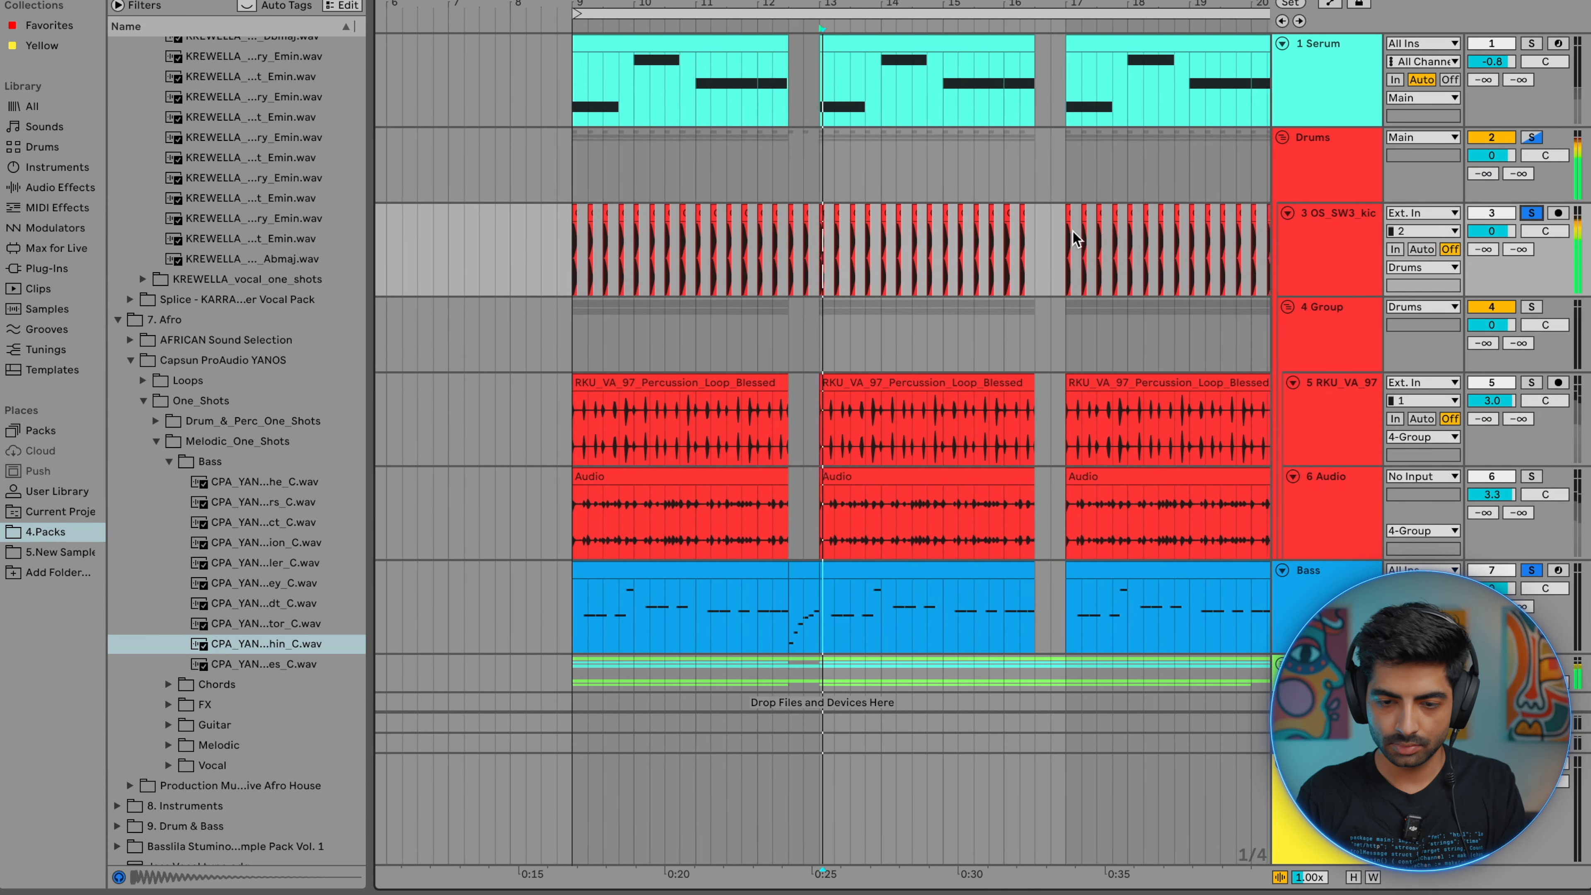
pyautogui.scroll(-1, 1073, 231)
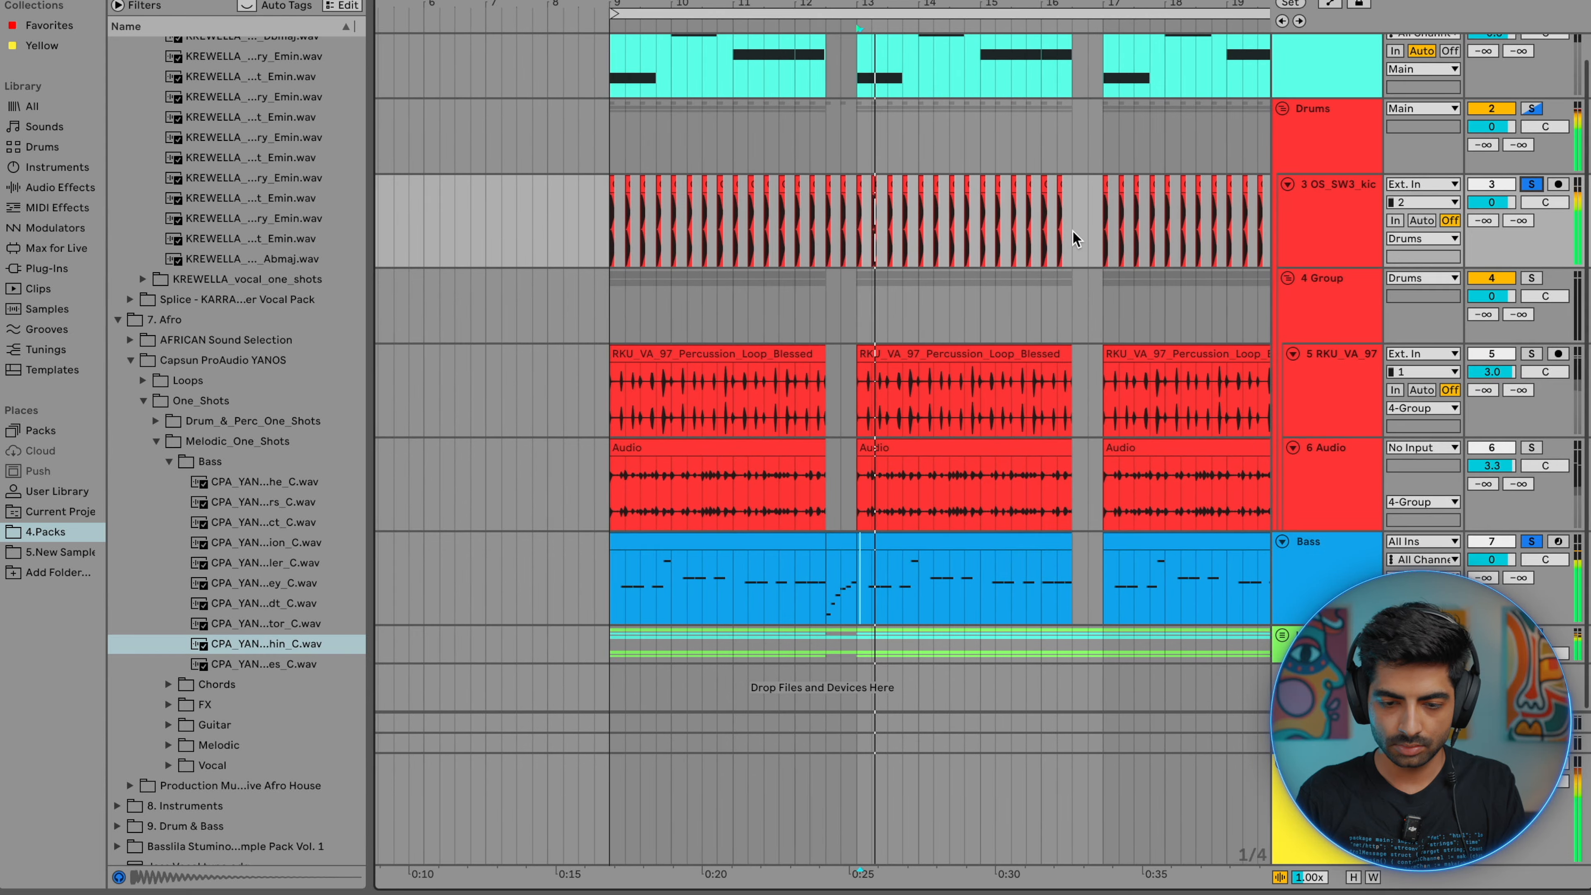
pyautogui.click(902, 531)
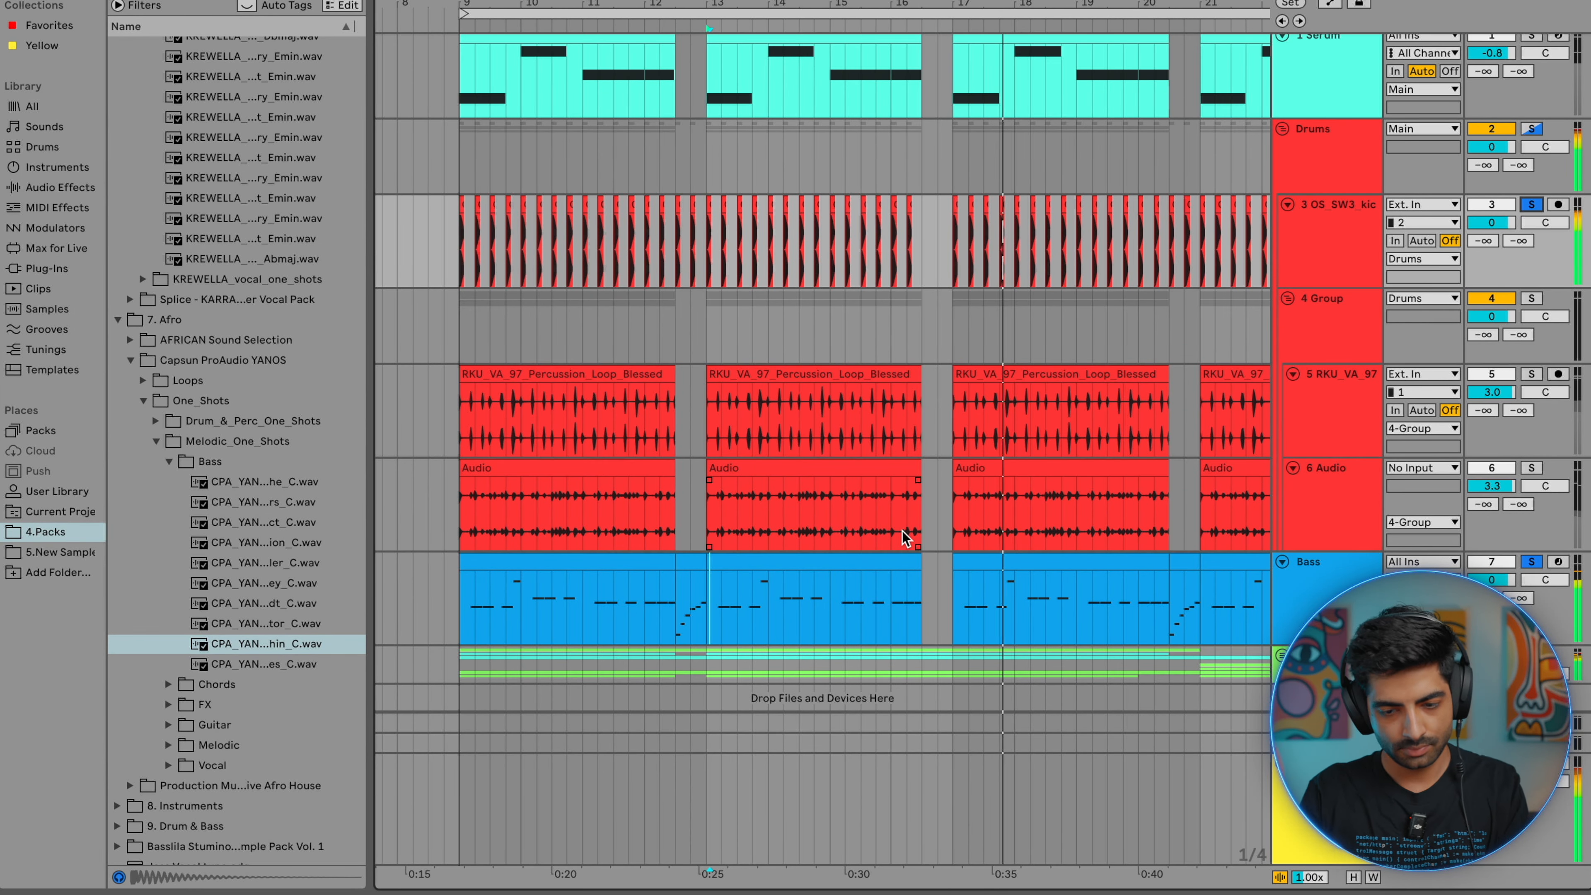
pyautogui.press('space')
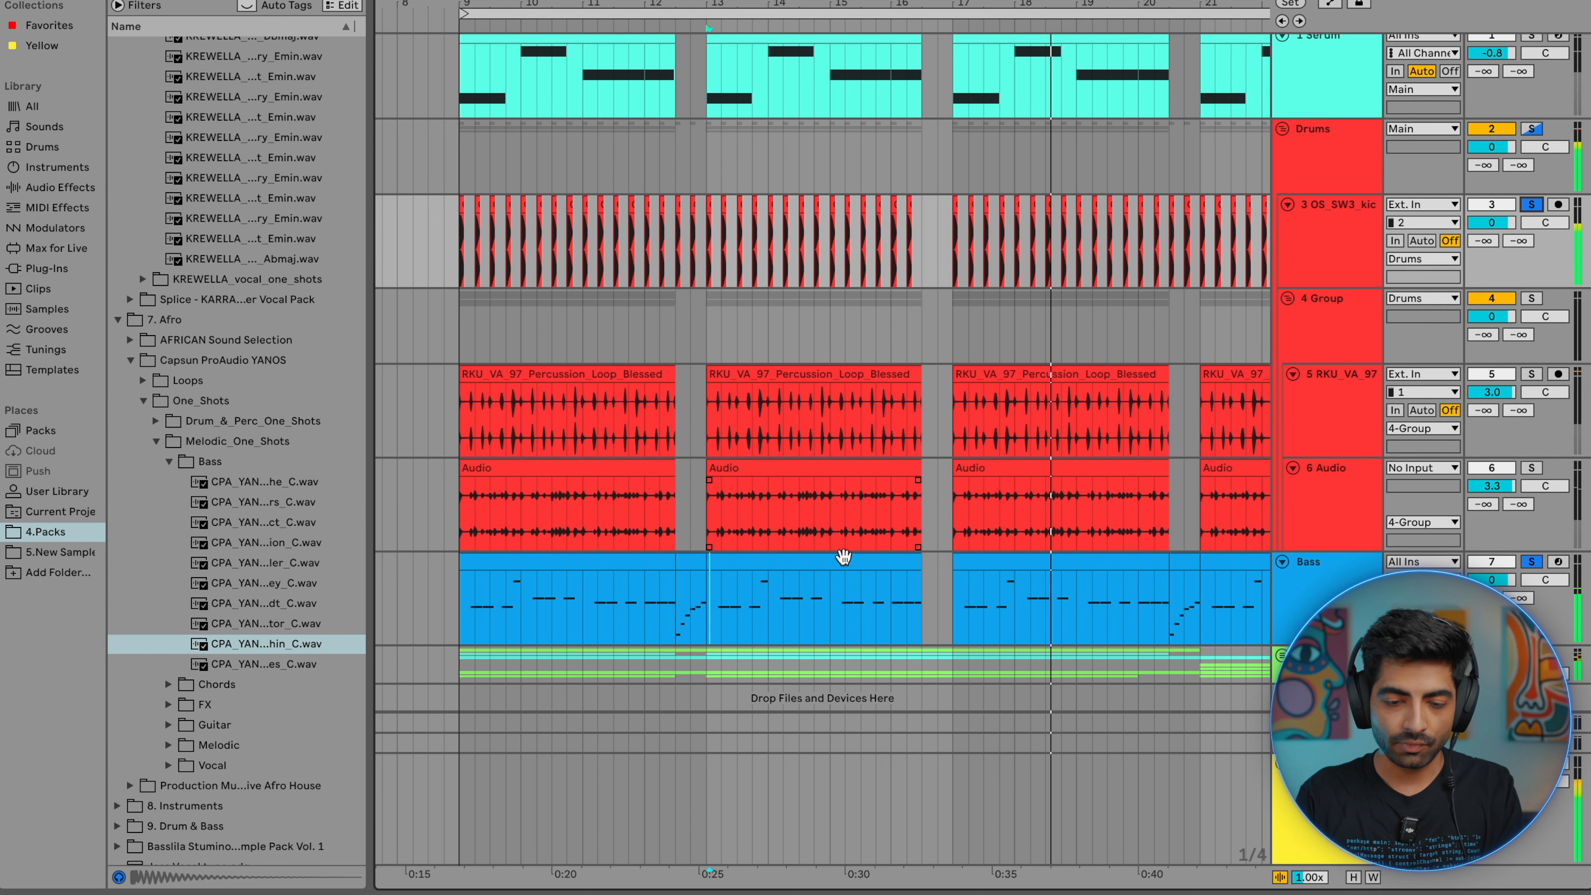
# - Select the Bass clip at bar 13 and replay the kick, bass and instruments from there
pyautogui.click(789, 560)
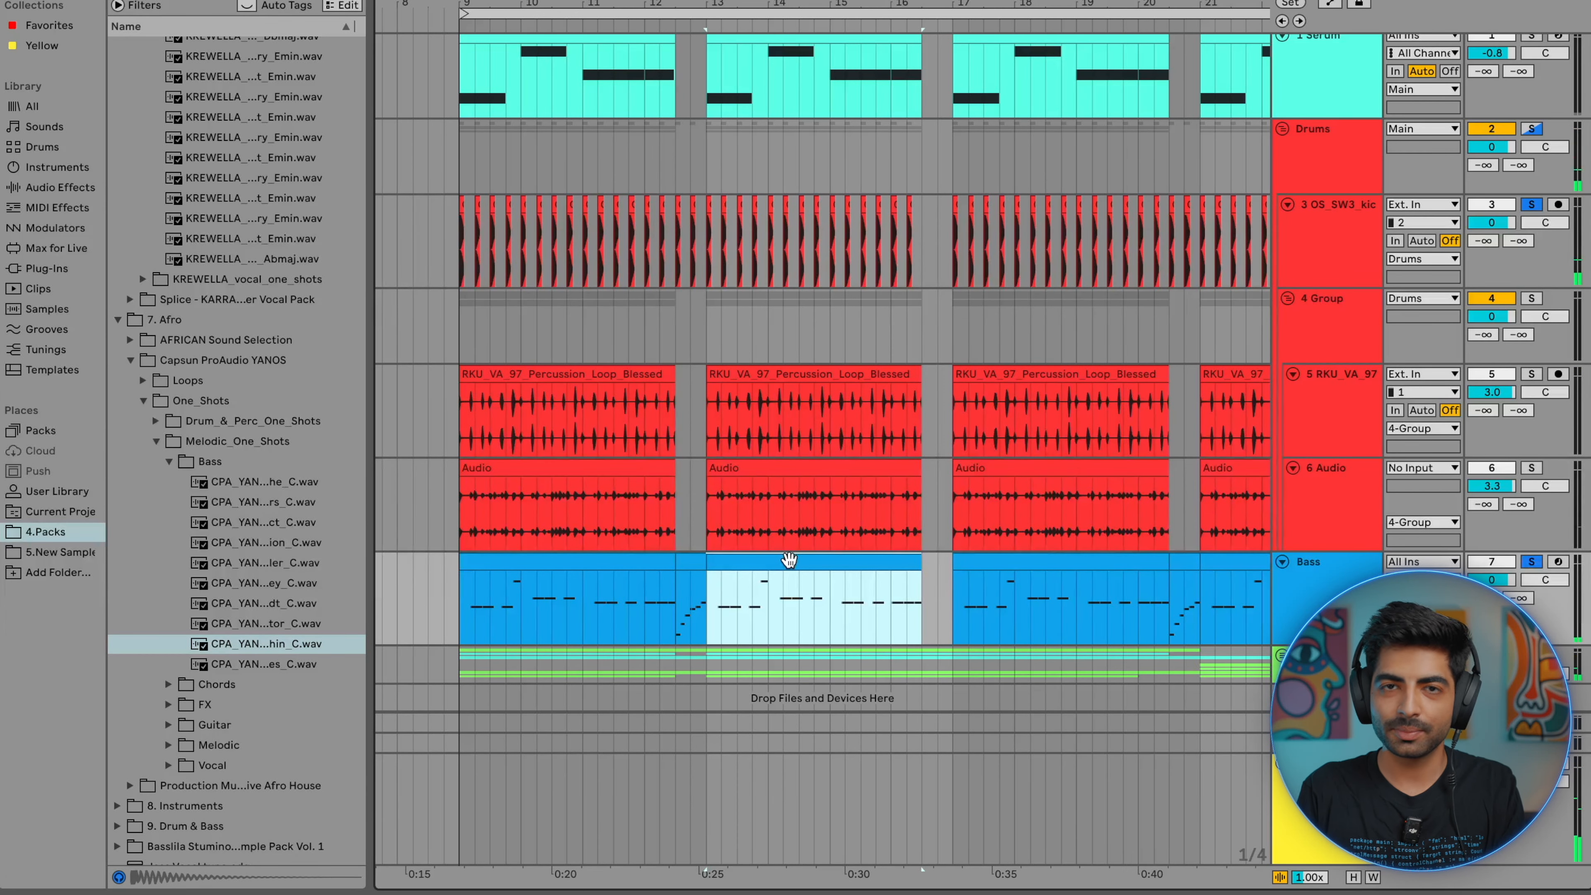
pyautogui.press('space')
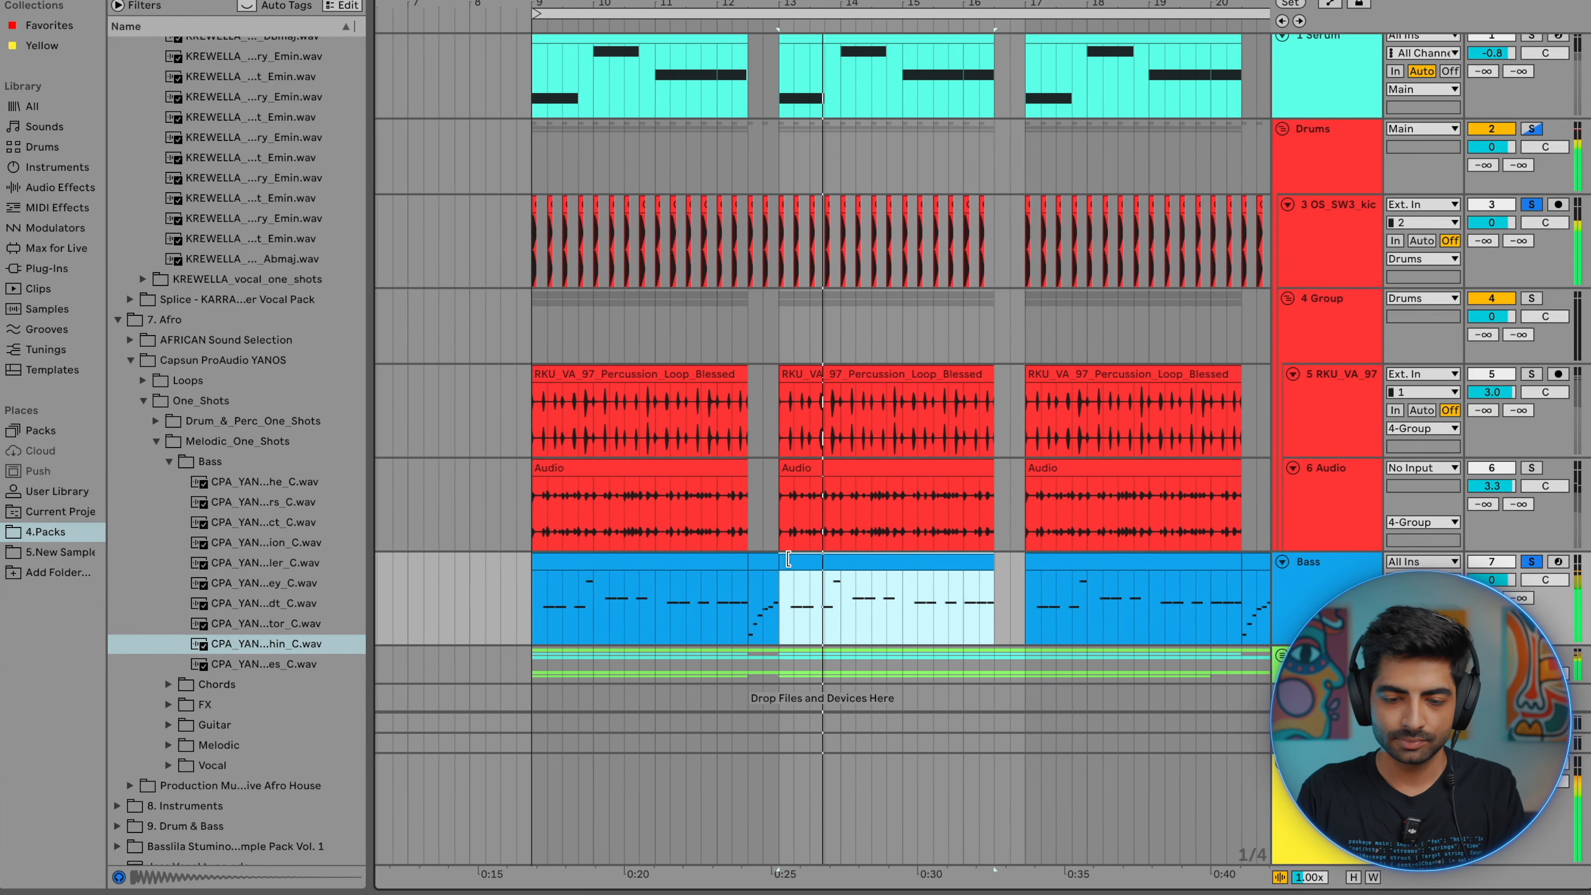
pyautogui.scroll(-1, 789, 564)
pyautogui.hscroll(-1, 792, 568)
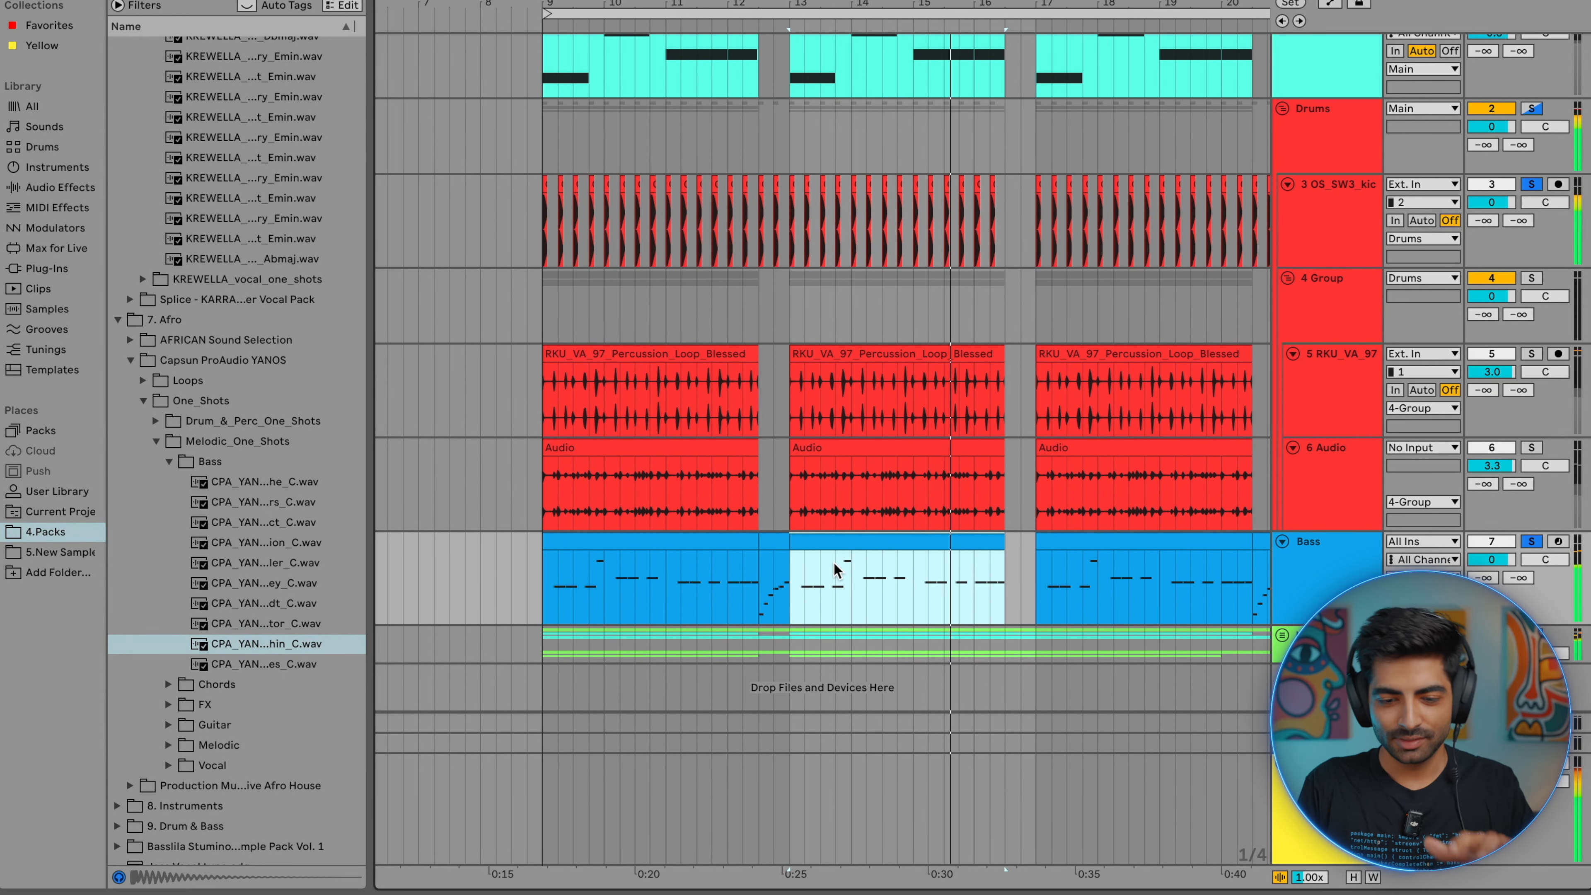
pyautogui.hscroll(2, 833, 570)
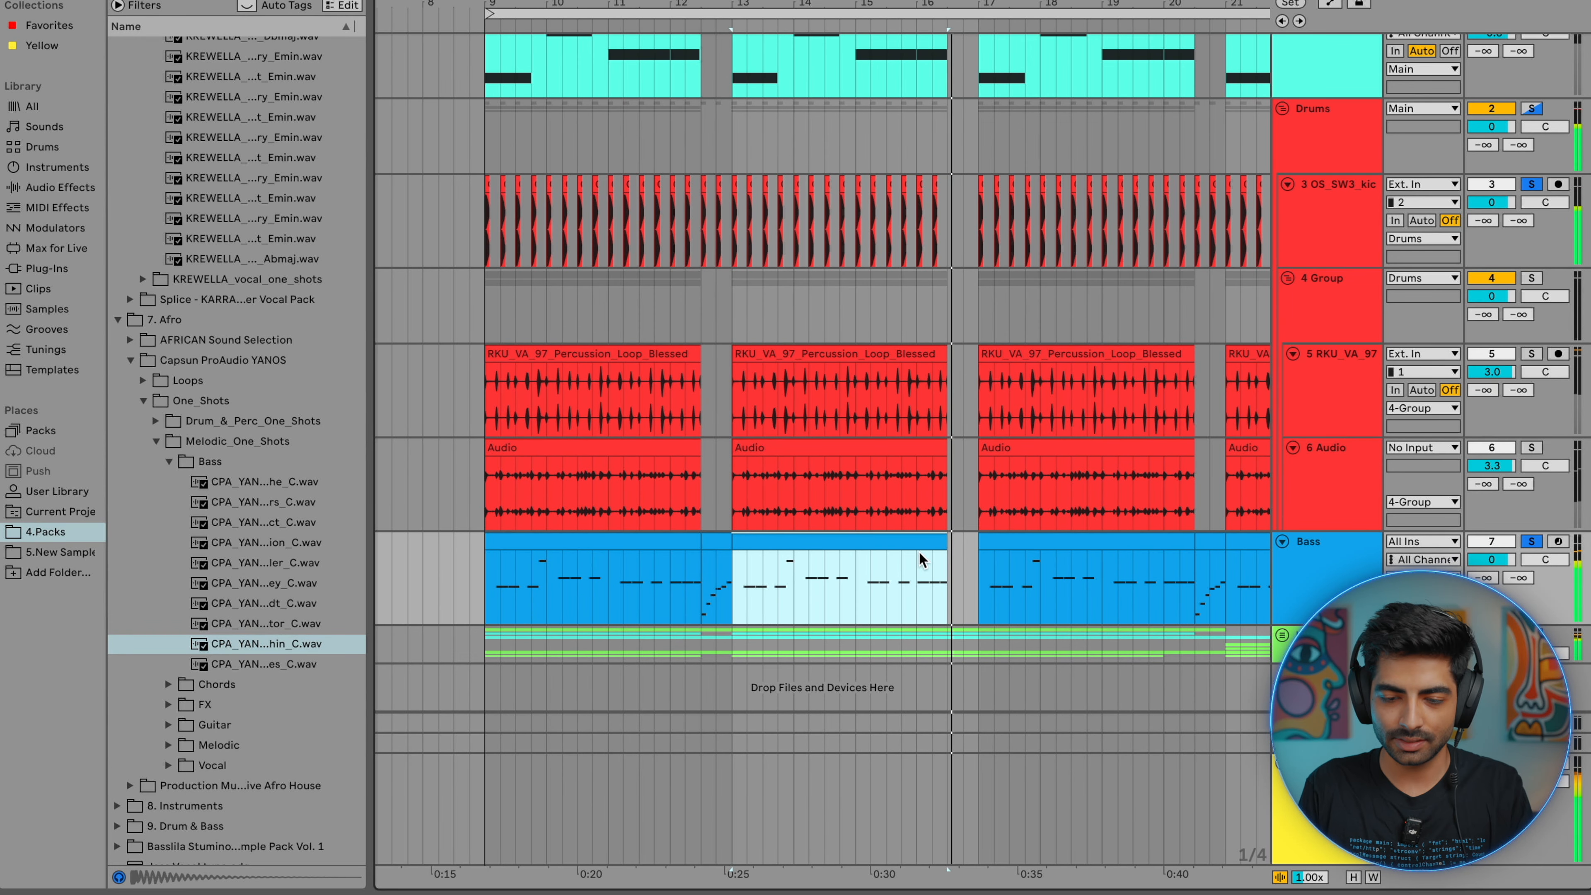
# - Solo the RKU_VA_97 Percussion Loop track as well and play the combined tracks from bar 17
pyautogui.scroll(-3, 991, 519)
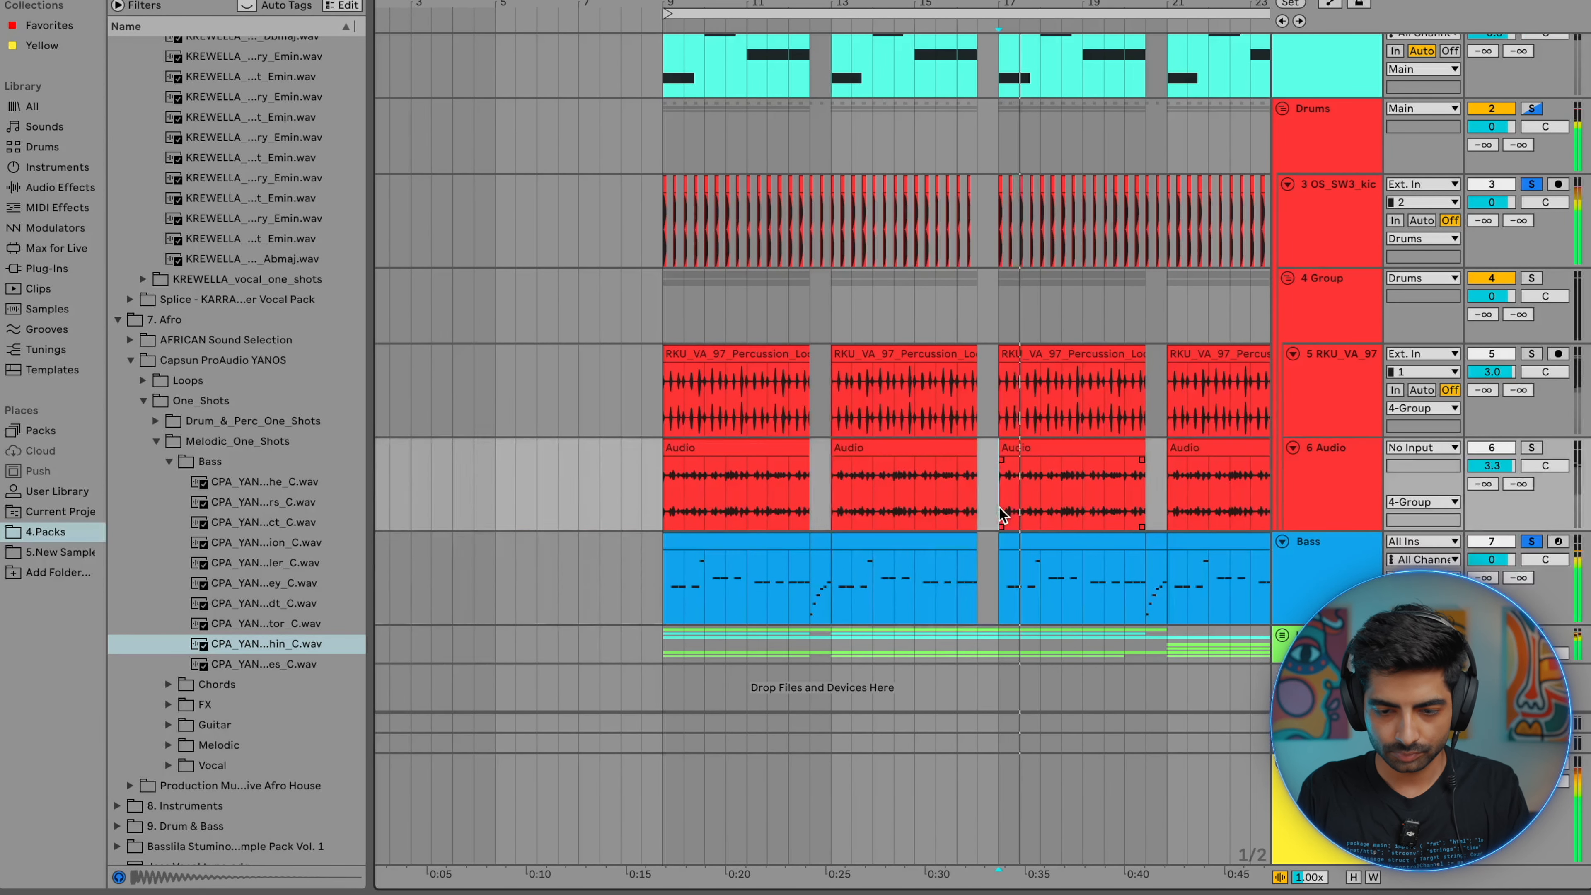
pyautogui.scroll(3, 1005, 520)
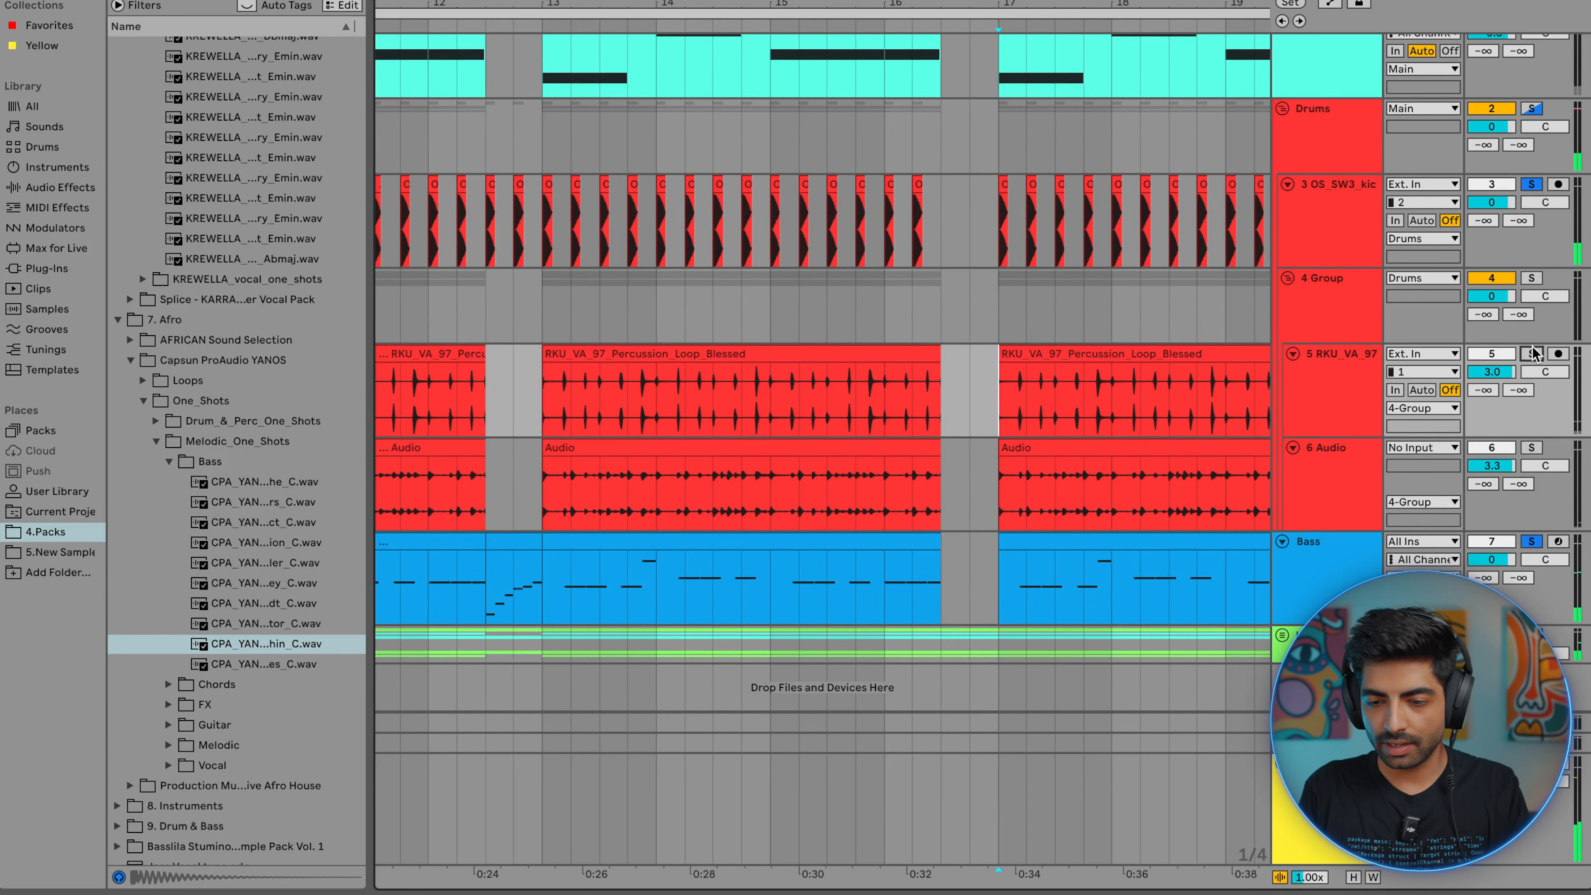
pyautogui.scroll(-3, 924, 473)
pyautogui.press('space')
pyautogui.scroll(4, 1007, 405)
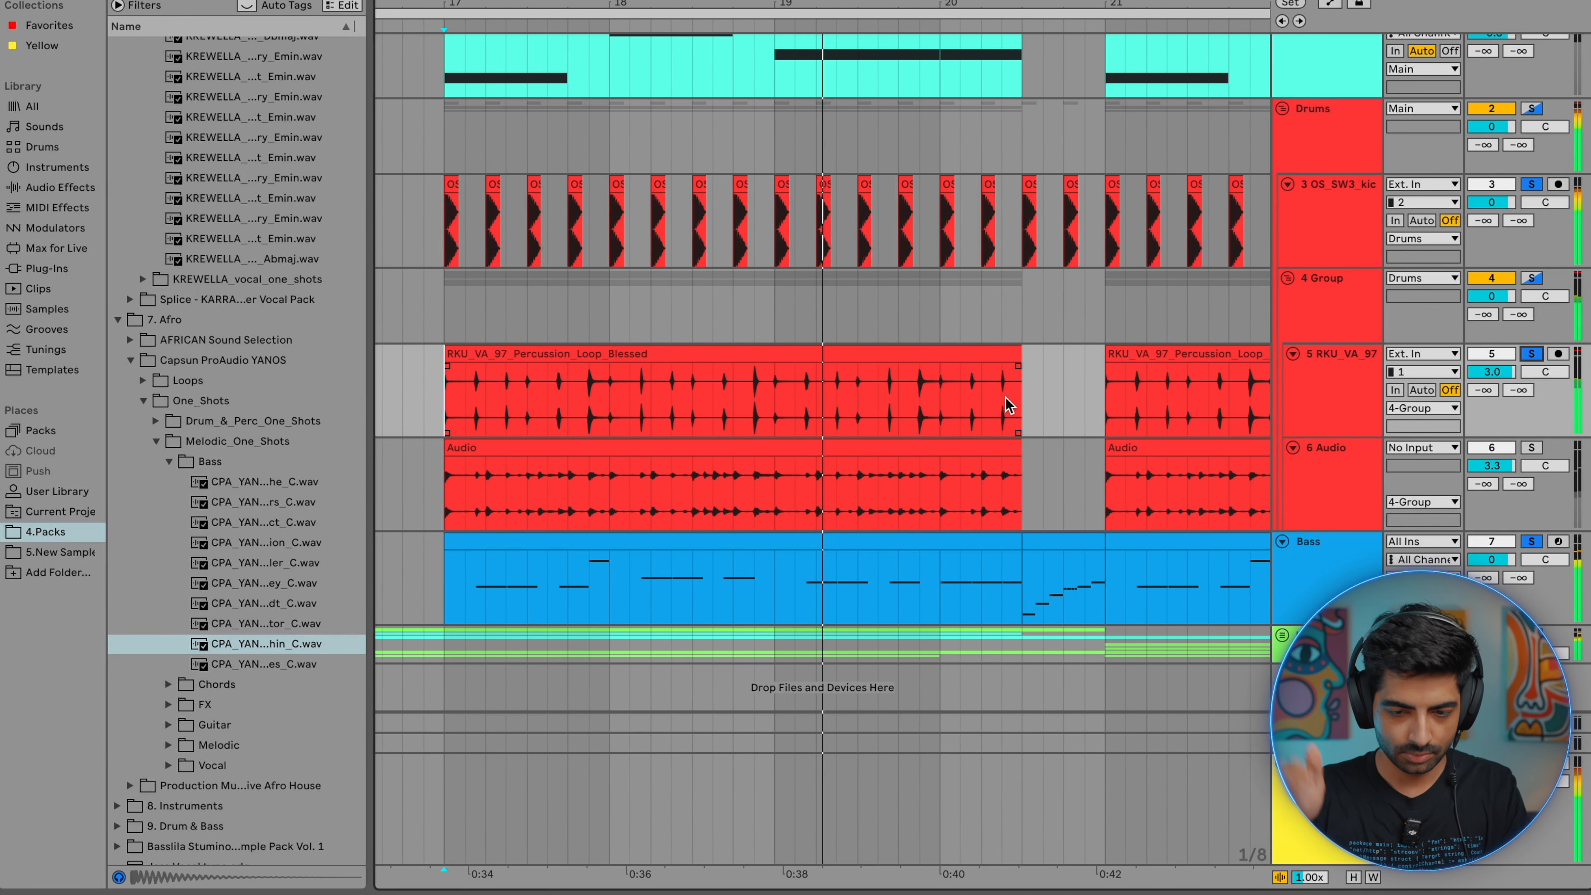
pyautogui.hscroll(-5, 1007, 404)
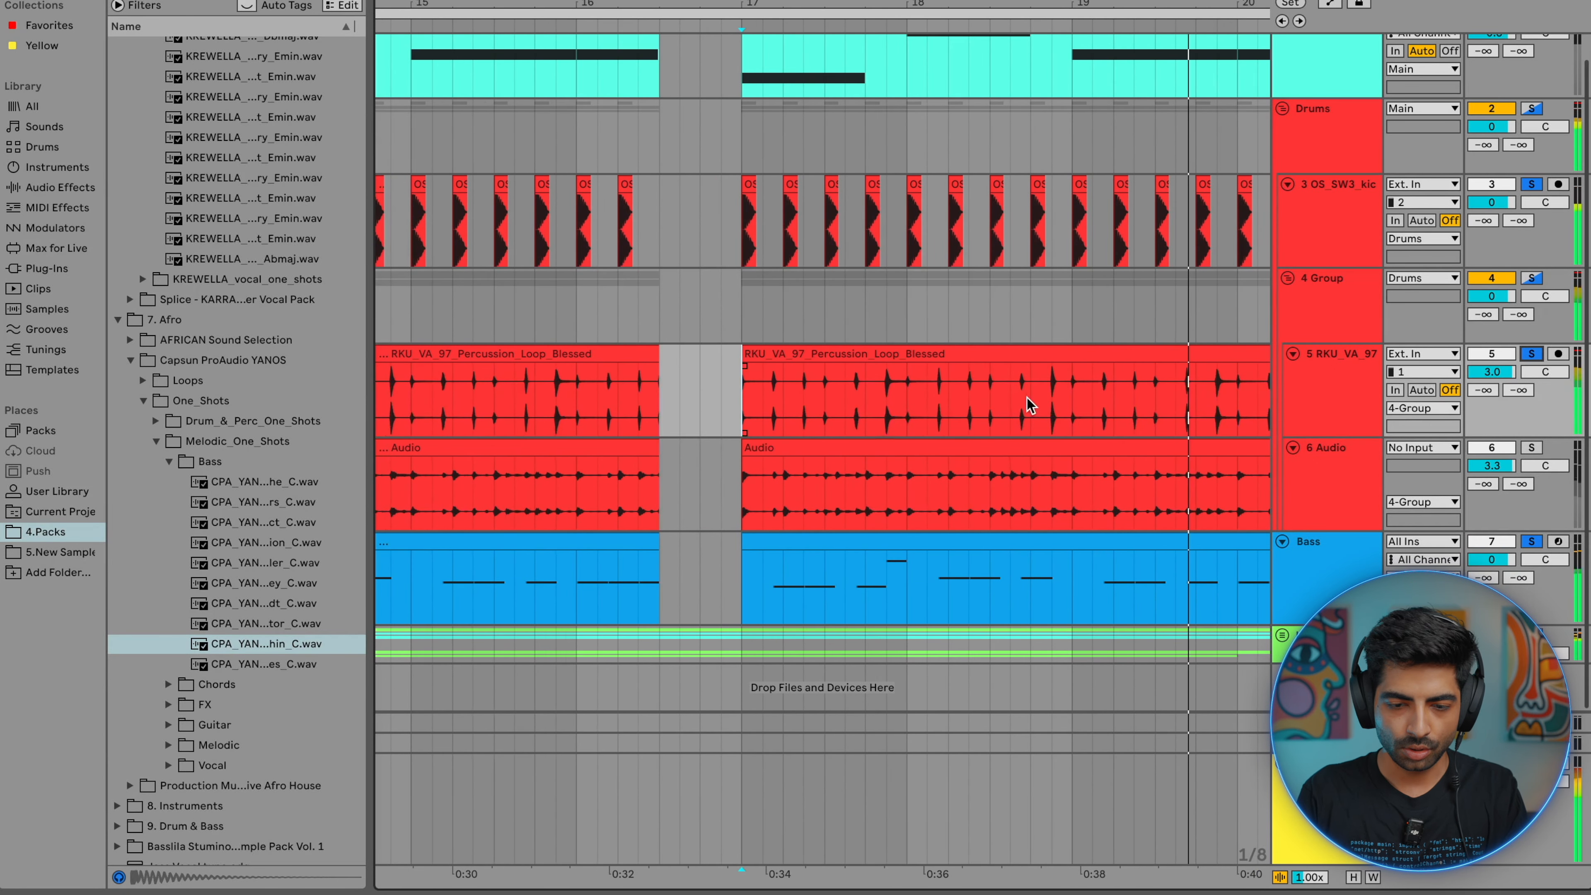
# - Solo the two percussion tracks, 6 Audio and the RKU_VA_97 loop, and then the whole Drums group for comparison
pyautogui.click(1532, 447)
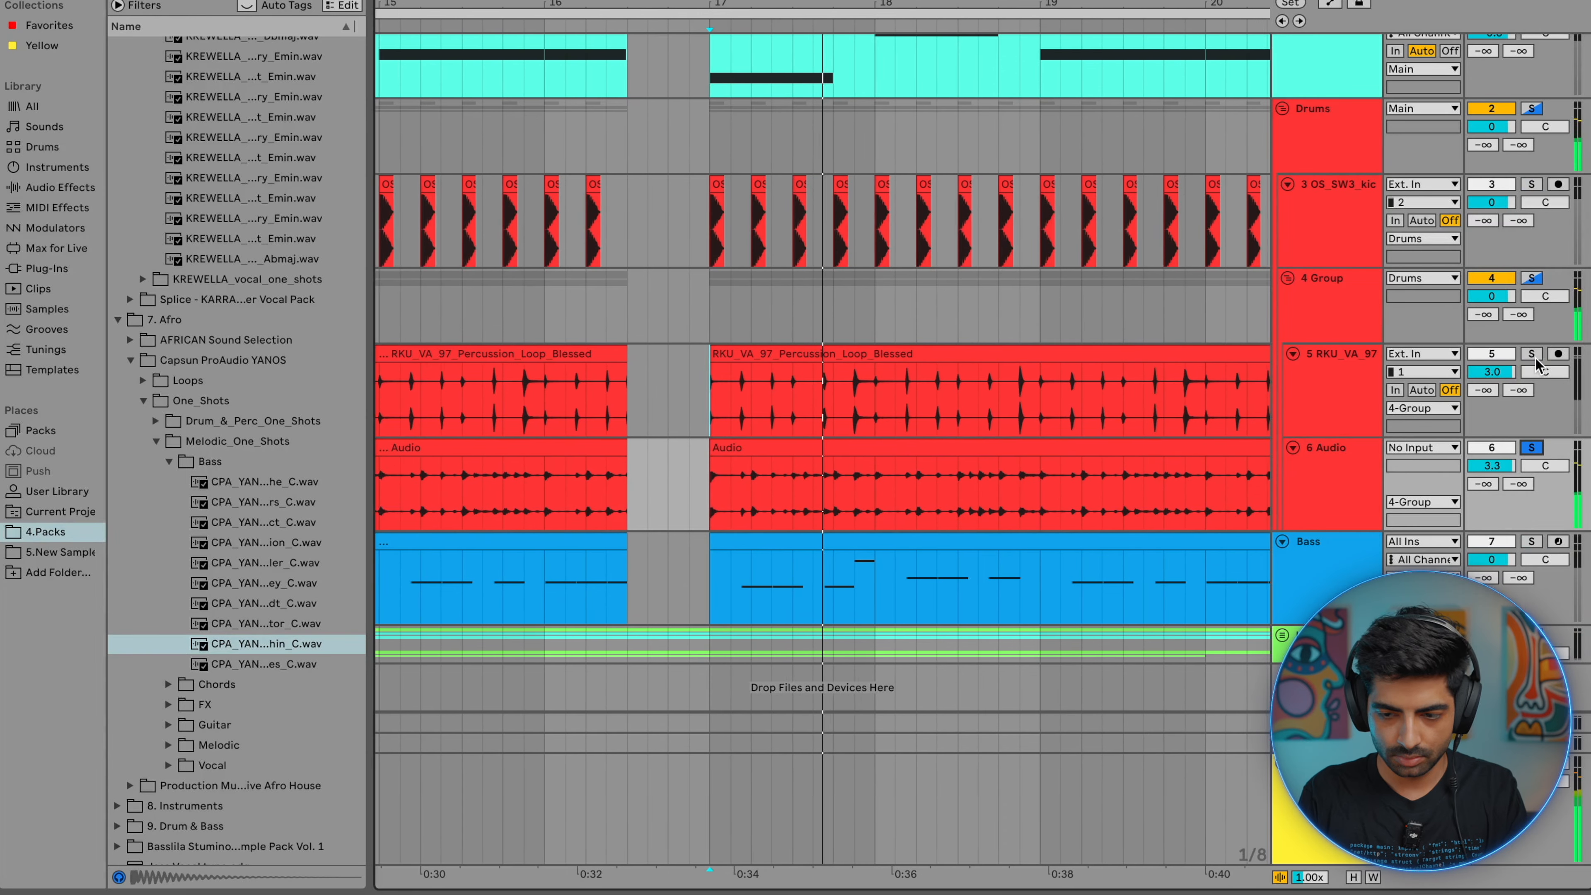
pyautogui.keyDown('ctrl'); pyautogui.click(1531, 354); pyautogui.keyUp('ctrl')
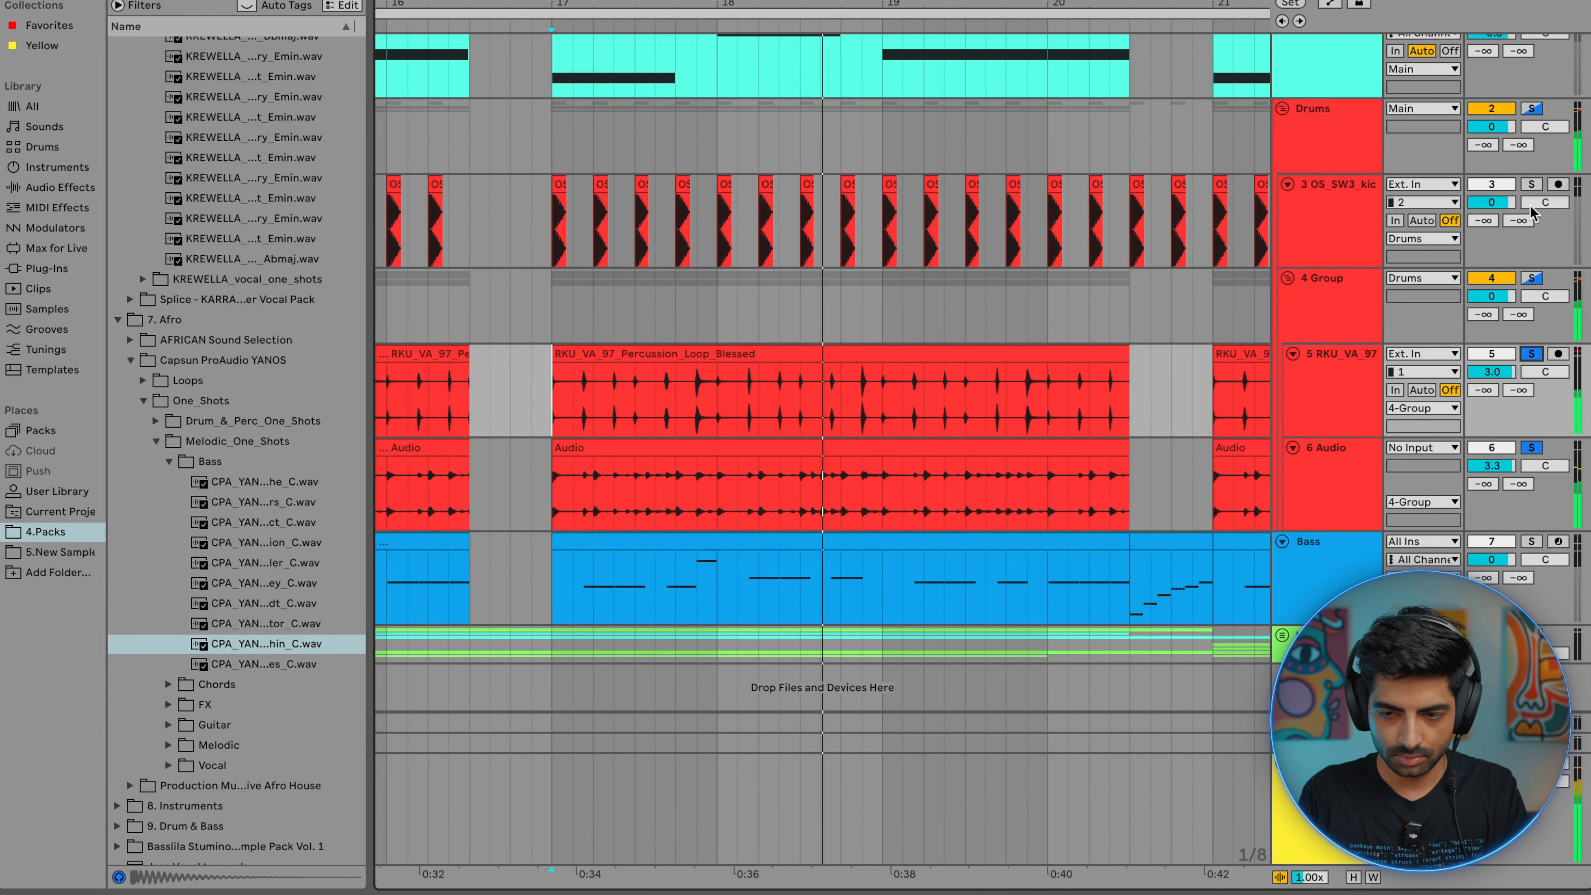
pyautogui.click(1532, 110)
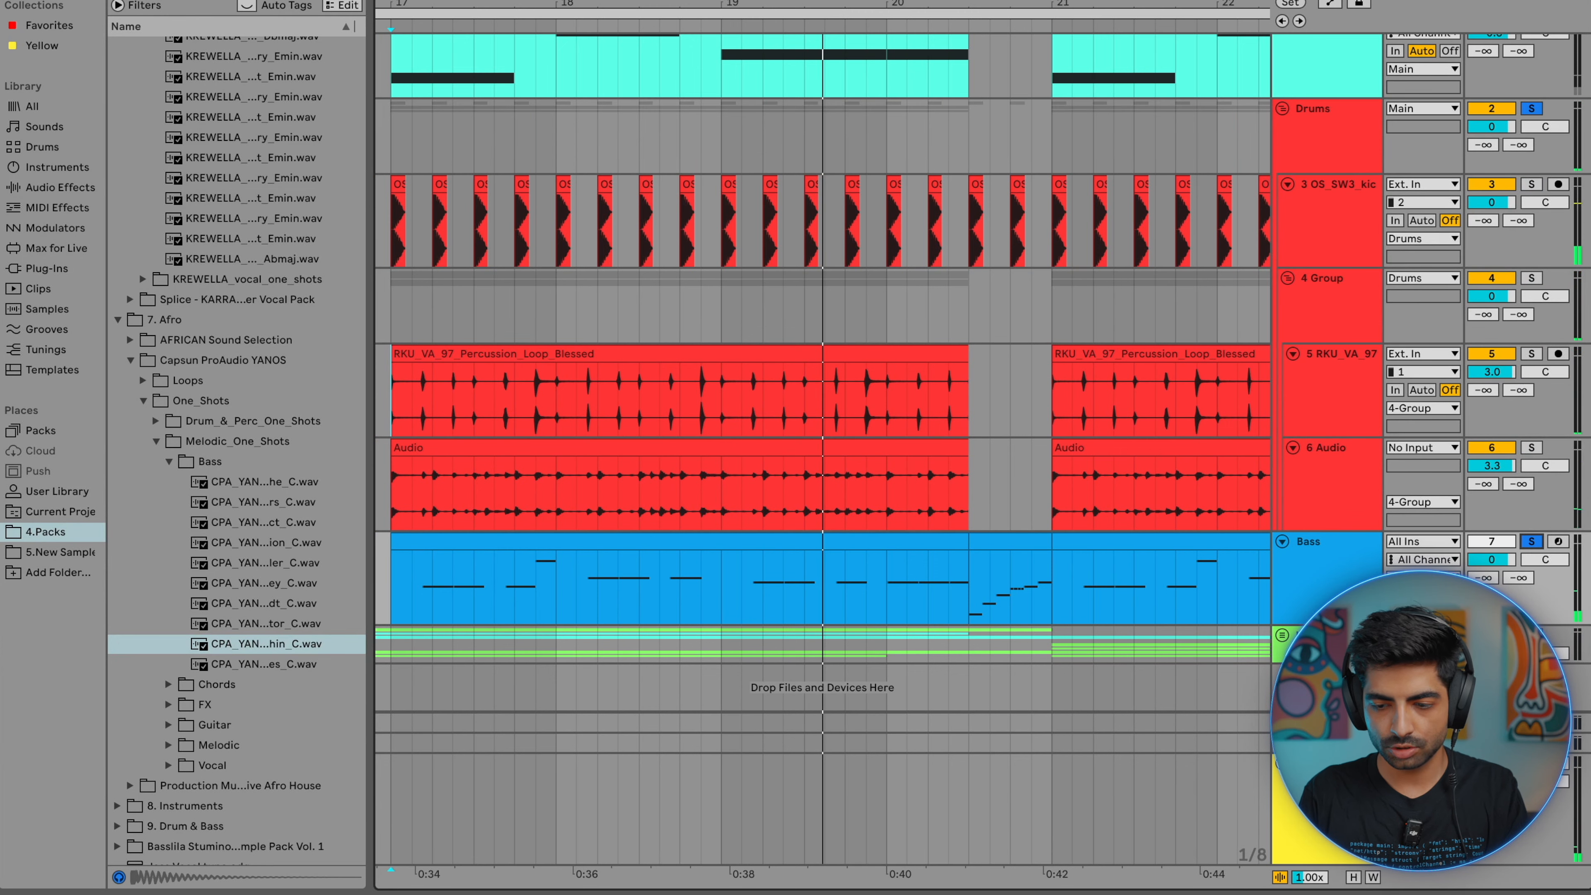
# - Play the full drums together with the bass from bar 17
pyautogui.scroll(-5, 790, 638)
pyautogui.click(631, 587)
pyautogui.press('space')
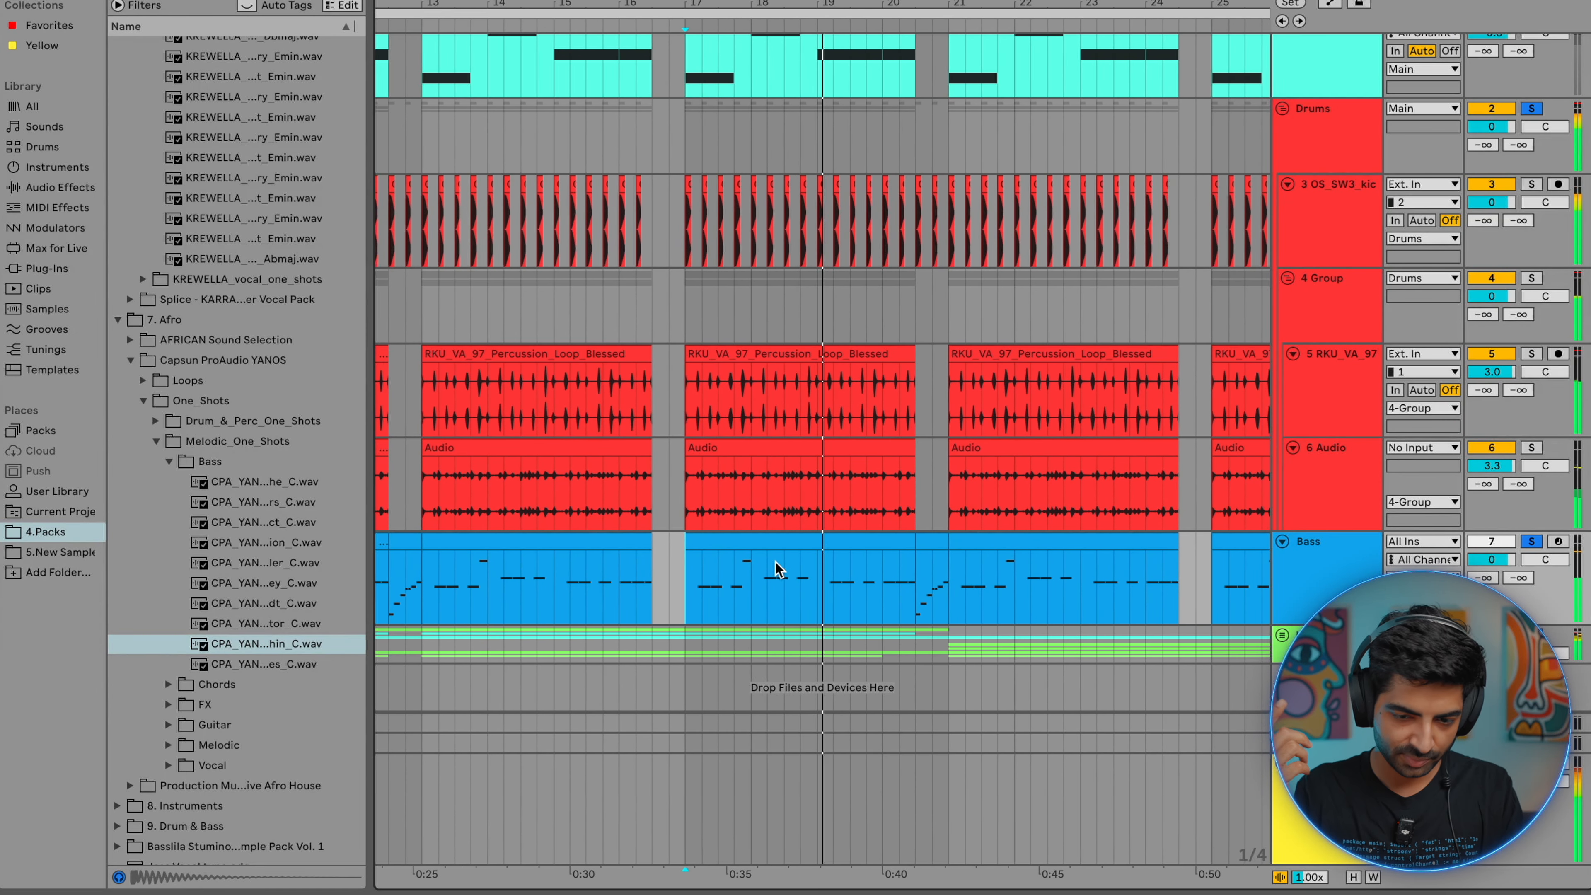
pyautogui.scroll(1, 776, 564)
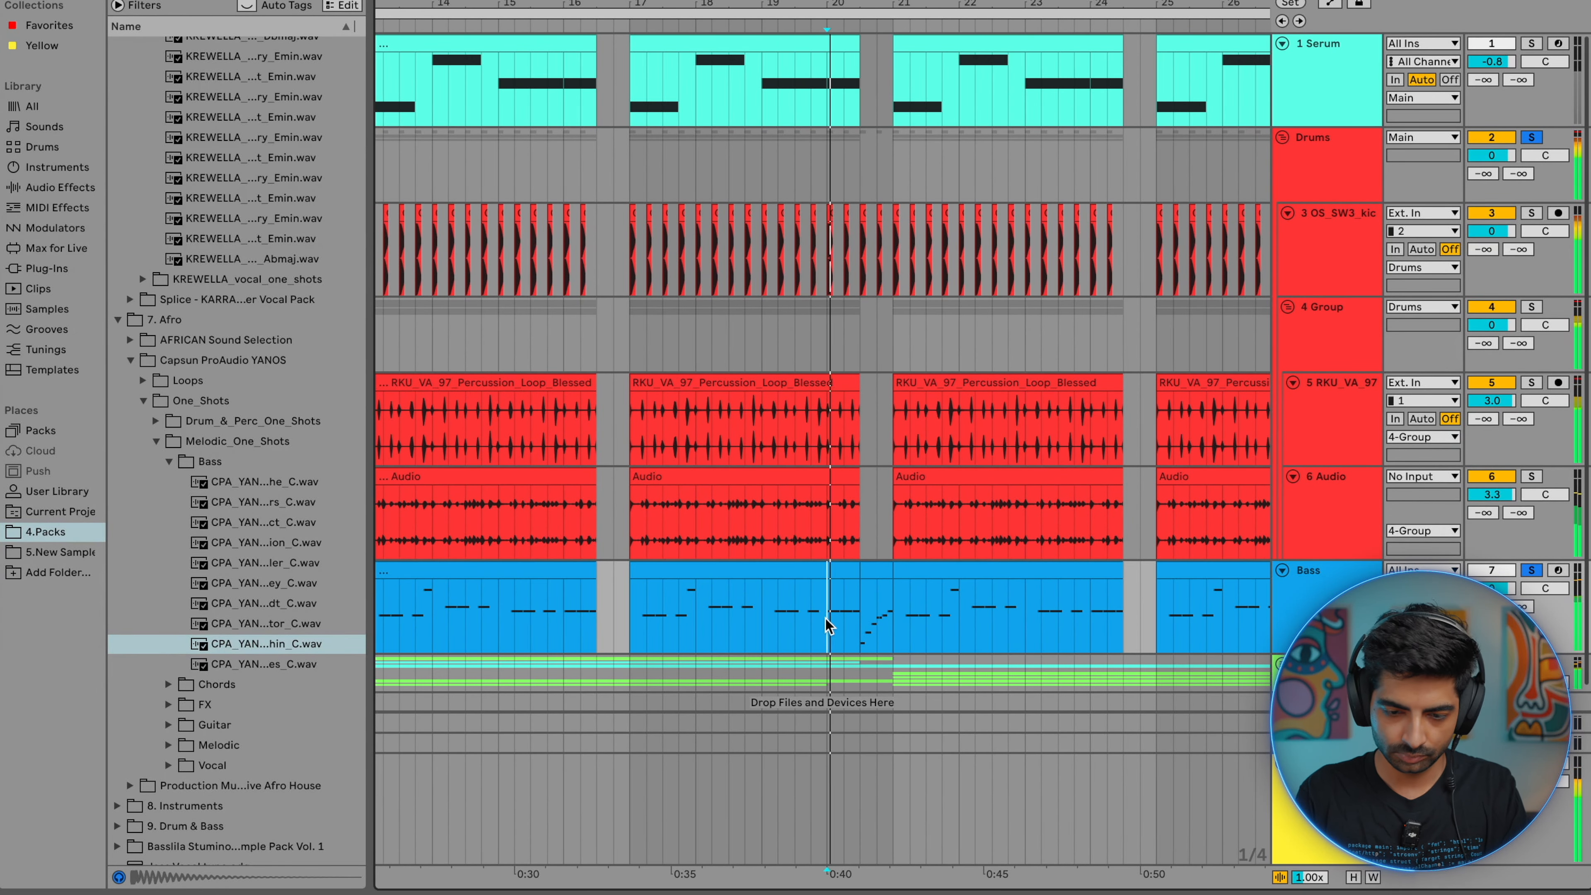
# - Open the short Bass fill clip just before bar 21 and examine its rising note run
pyautogui.scroll(3, 826, 618)
pyautogui.scroll(-4, 826, 618)
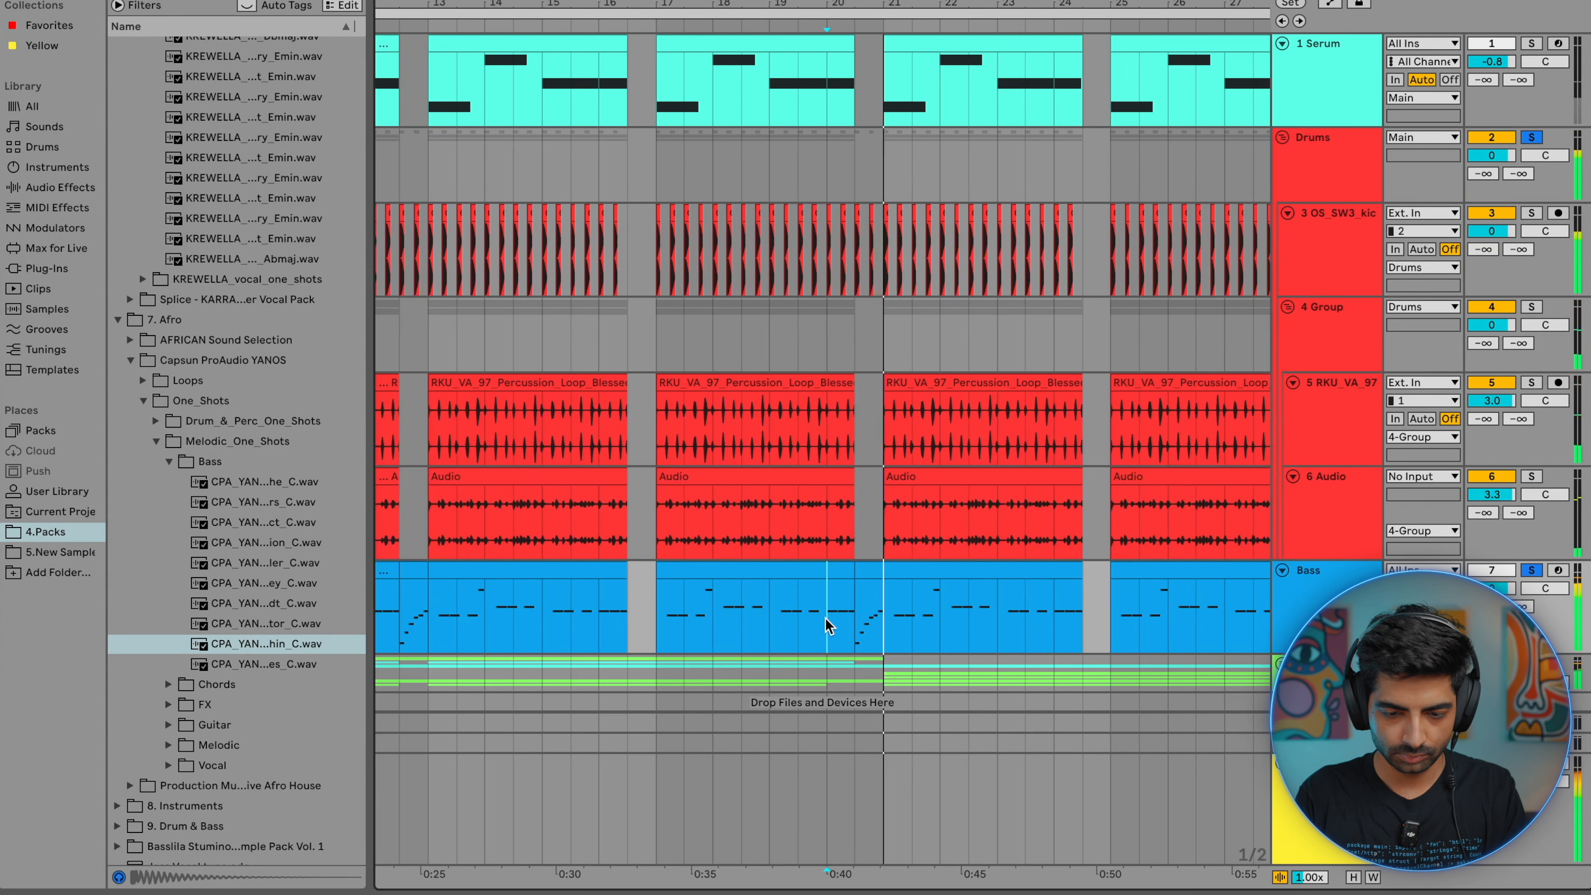
pyautogui.scroll(2, 863, 624)
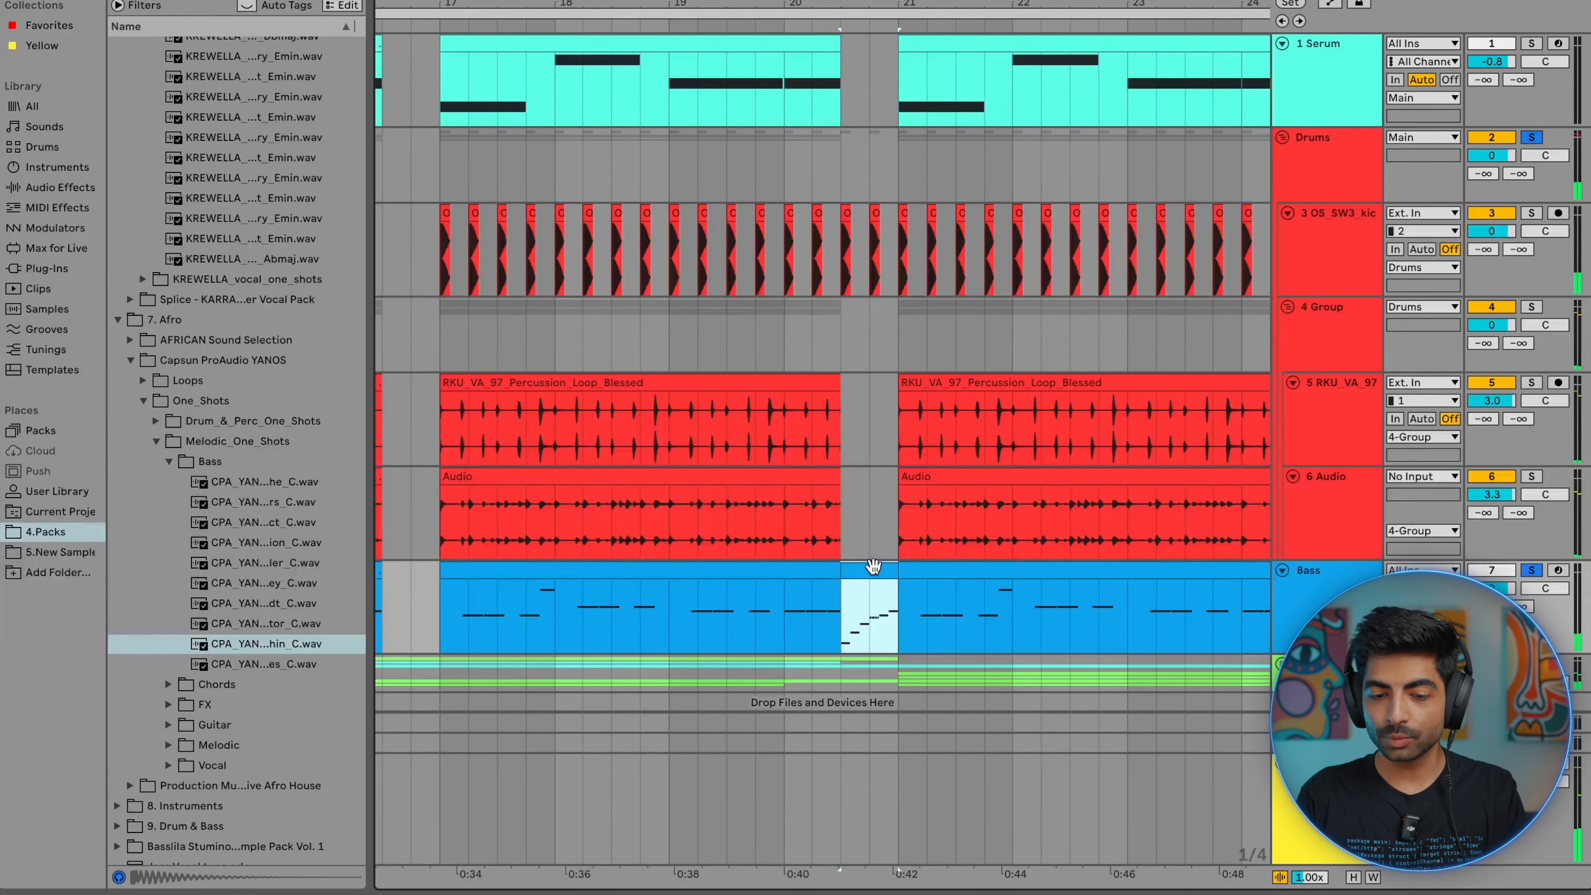
pyautogui.doubleClick(872, 566)
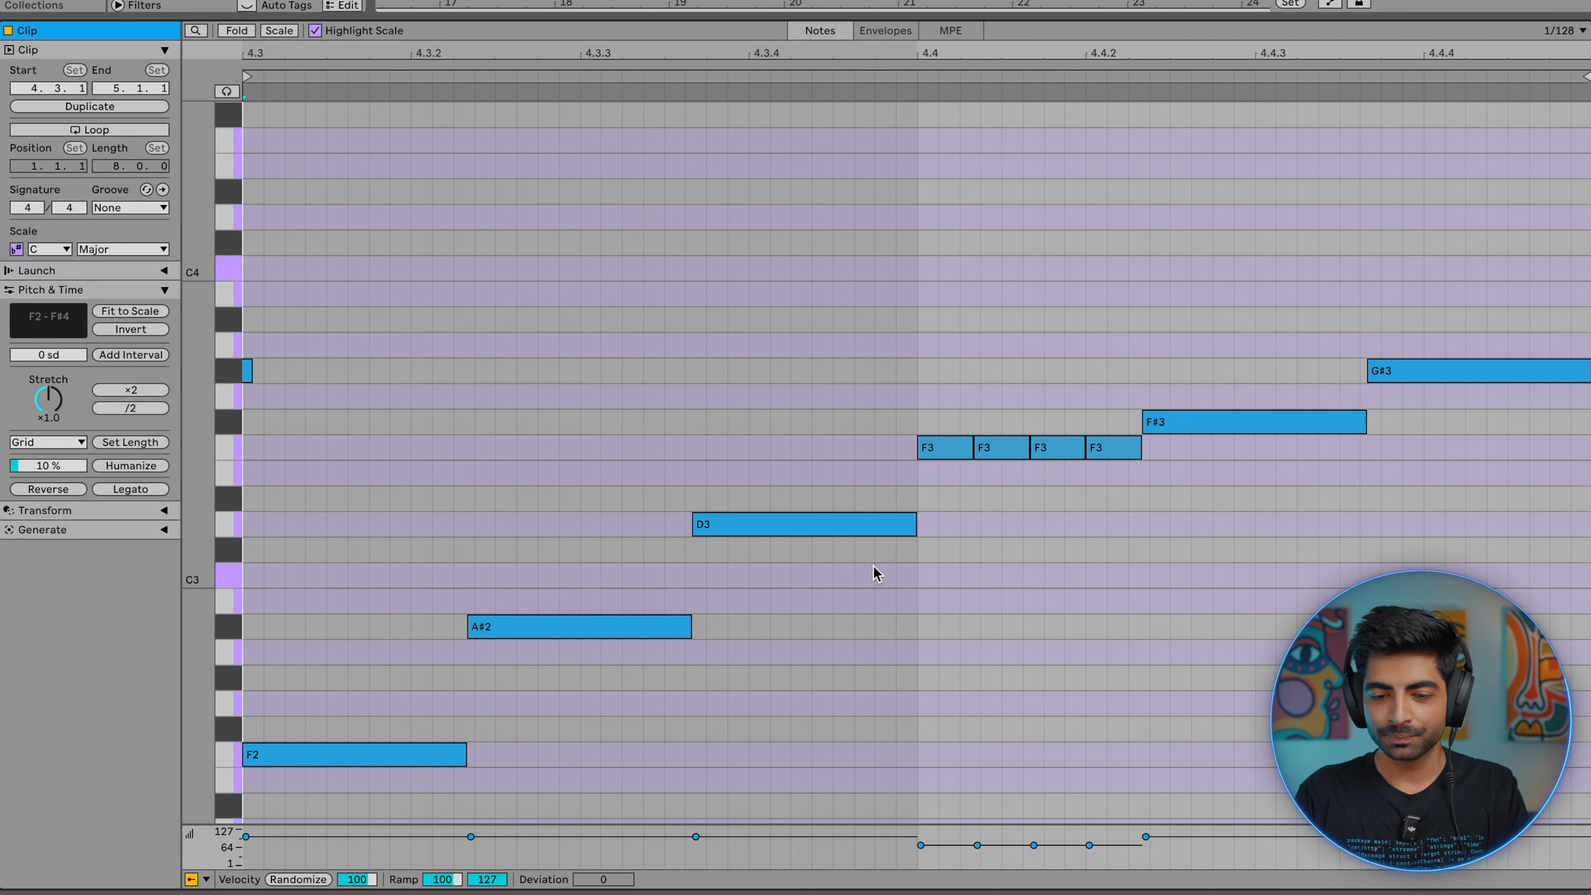
pyautogui.scroll(-3, 873, 566)
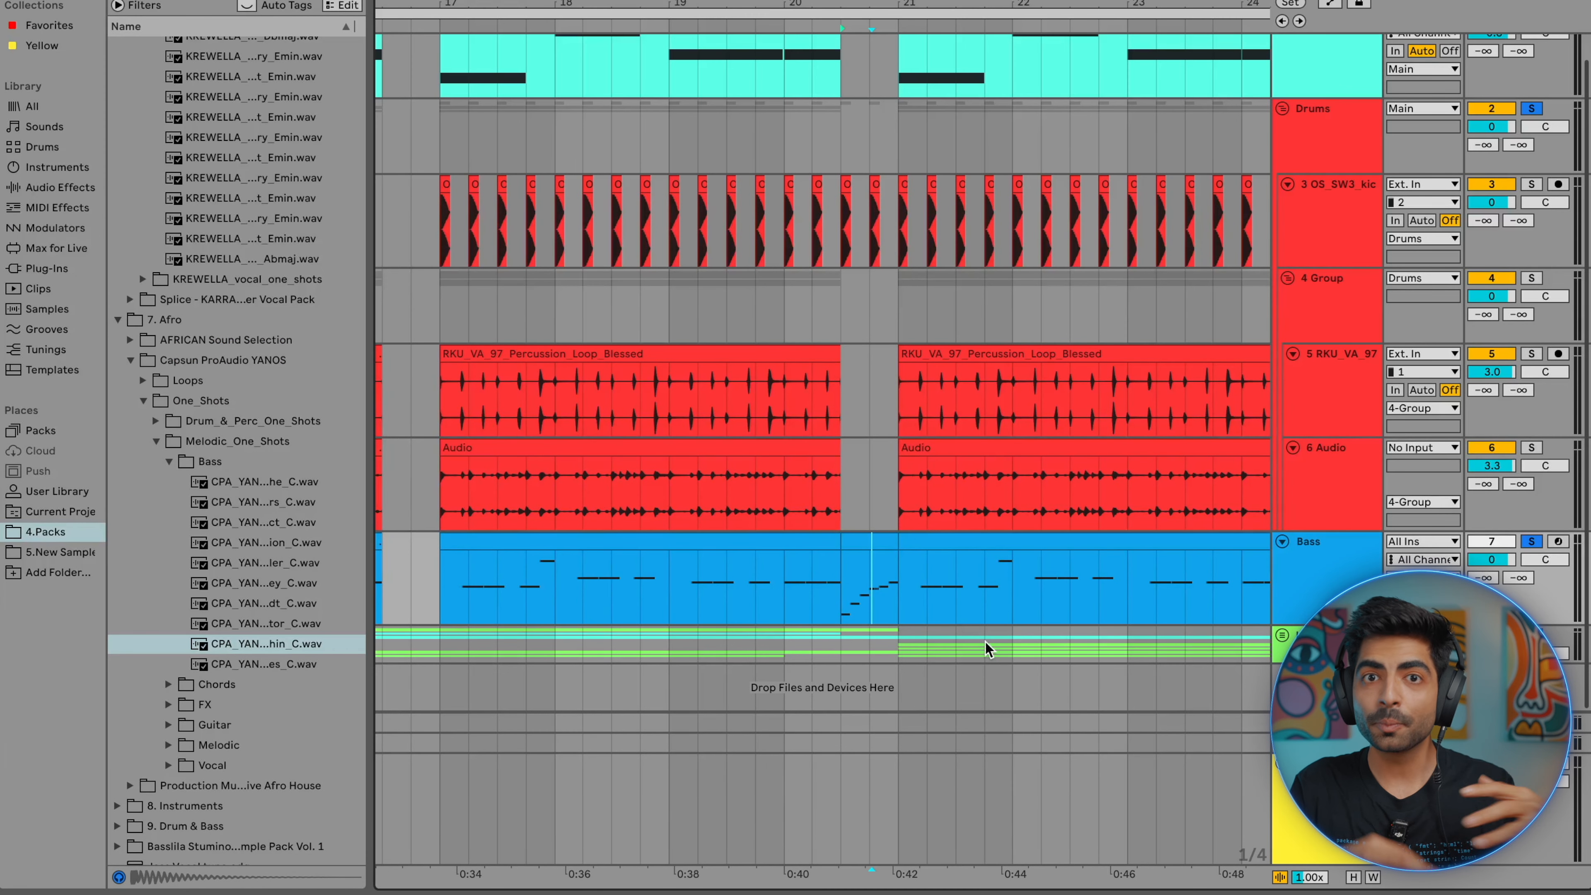
# - Solo the Bass track without the drums and play the fill clip before bar 21 with its notes open
pyautogui.click(840, 580)
pyautogui.click(869, 555)
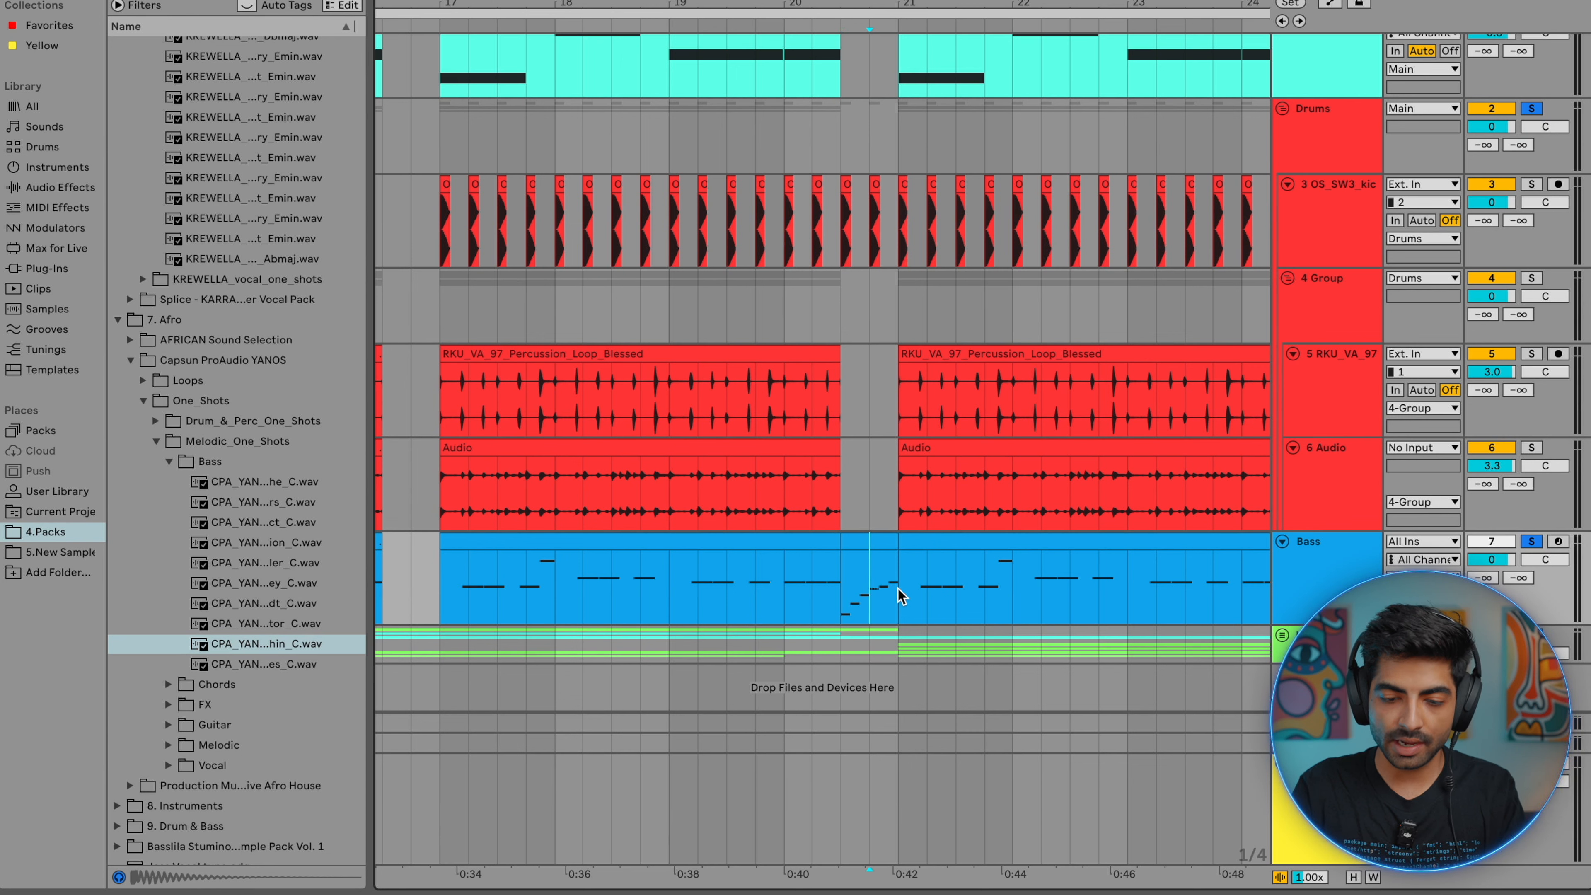
pyautogui.click(858, 540)
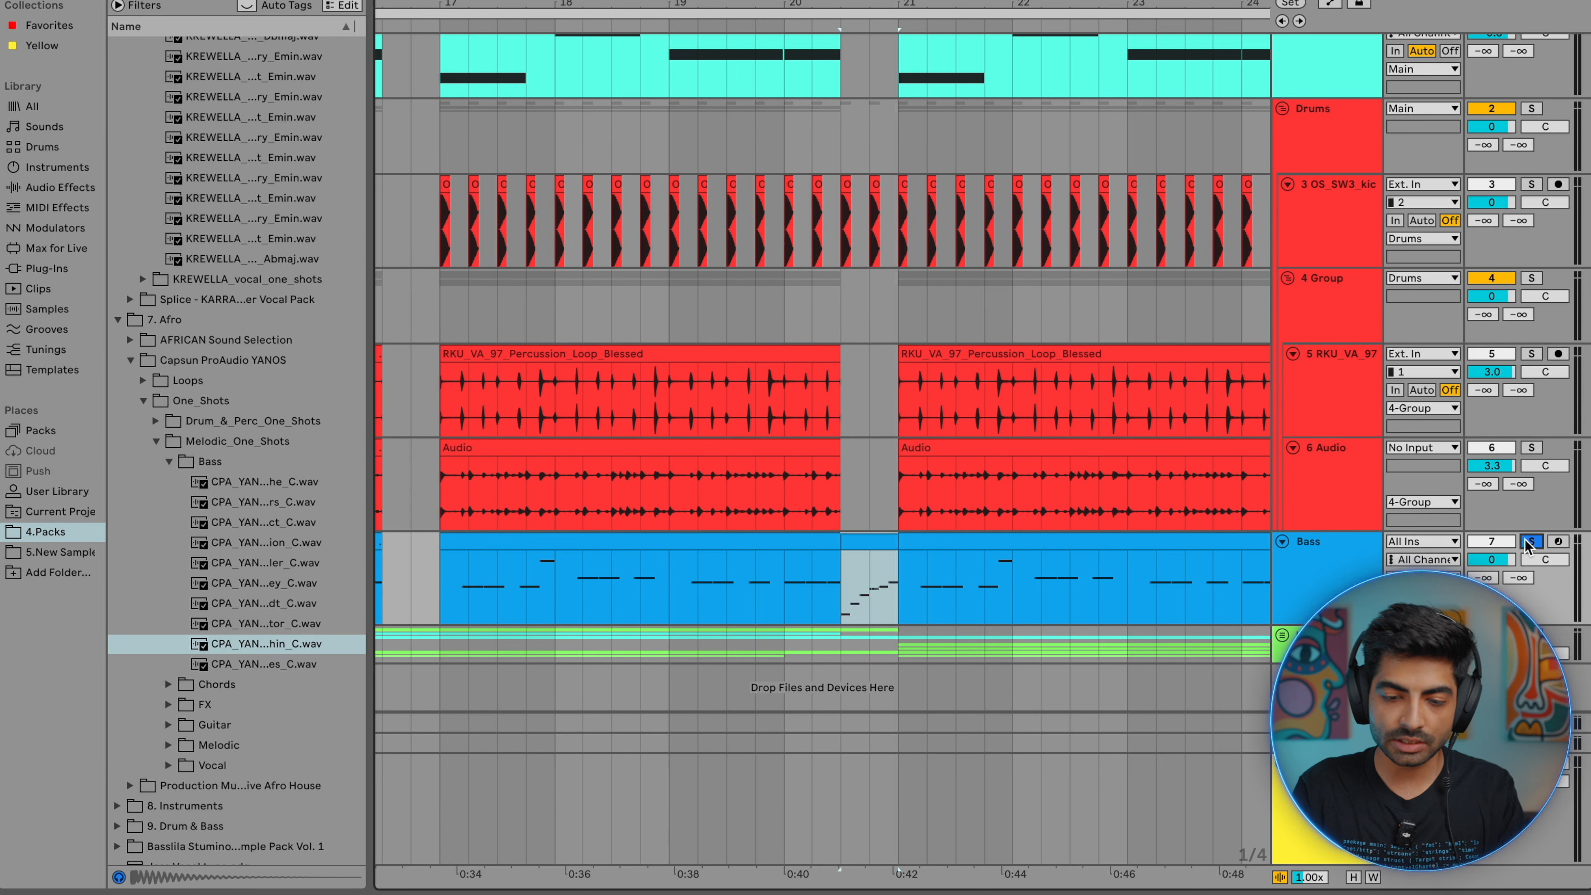
pyautogui.doubleClick(856, 551)
pyautogui.scroll(-3, 803, 629)
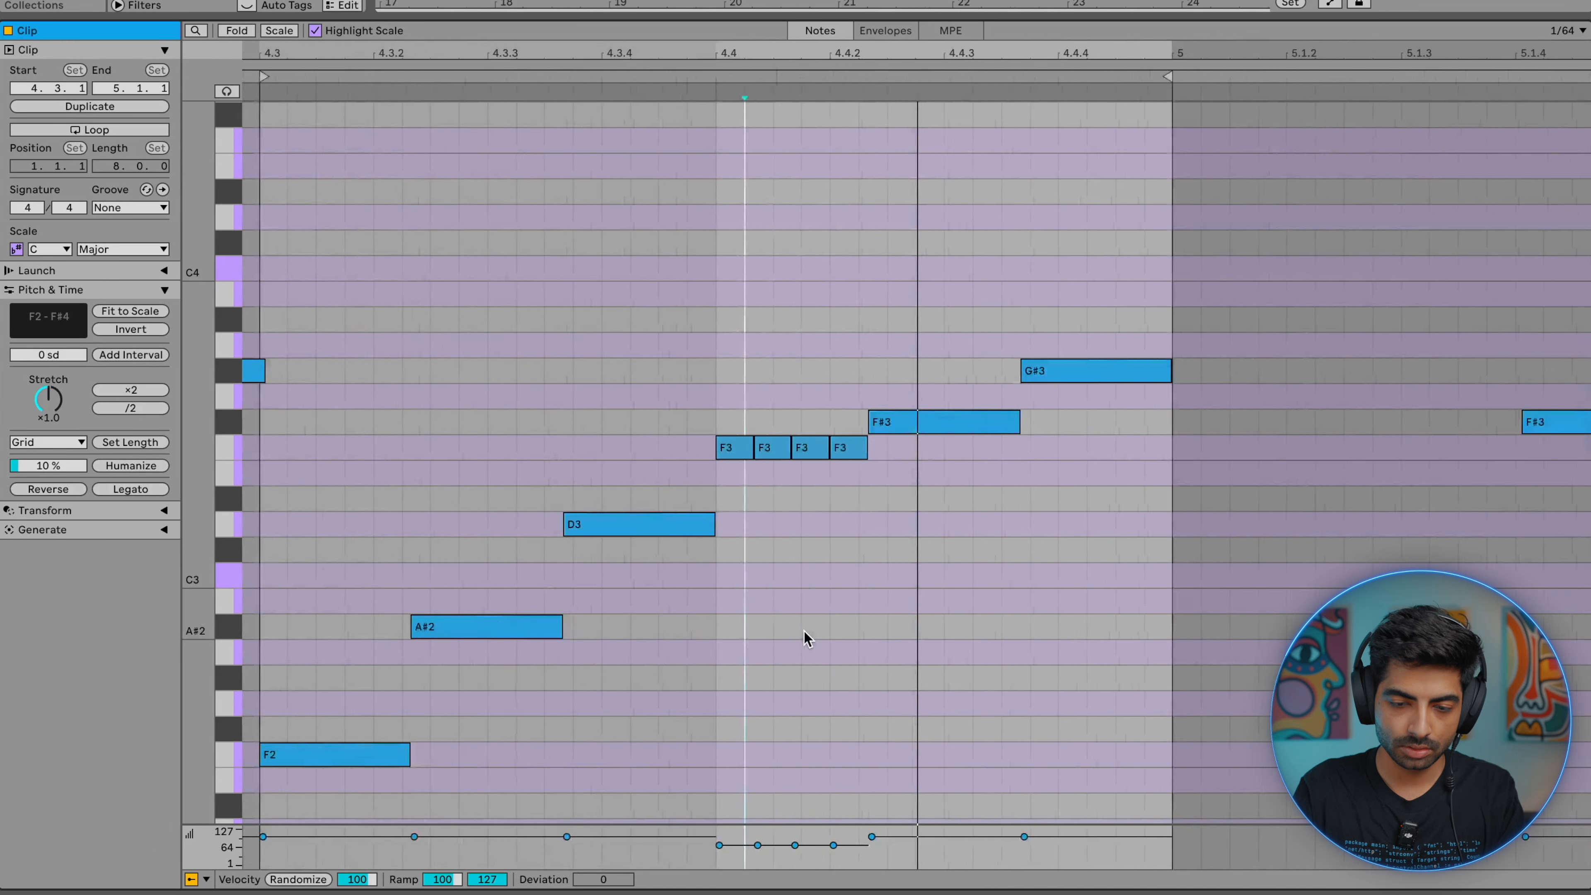
pyautogui.press('space')
pyautogui.hscroll(-5, 639, 547)
pyautogui.scroll(2, 874, 483)
pyautogui.scroll(-4, 875, 482)
# - Try chopping the fill's F#3, G#3 and D3 notes into short repeats, and undo the chops
pyautogui.click(1012, 437)
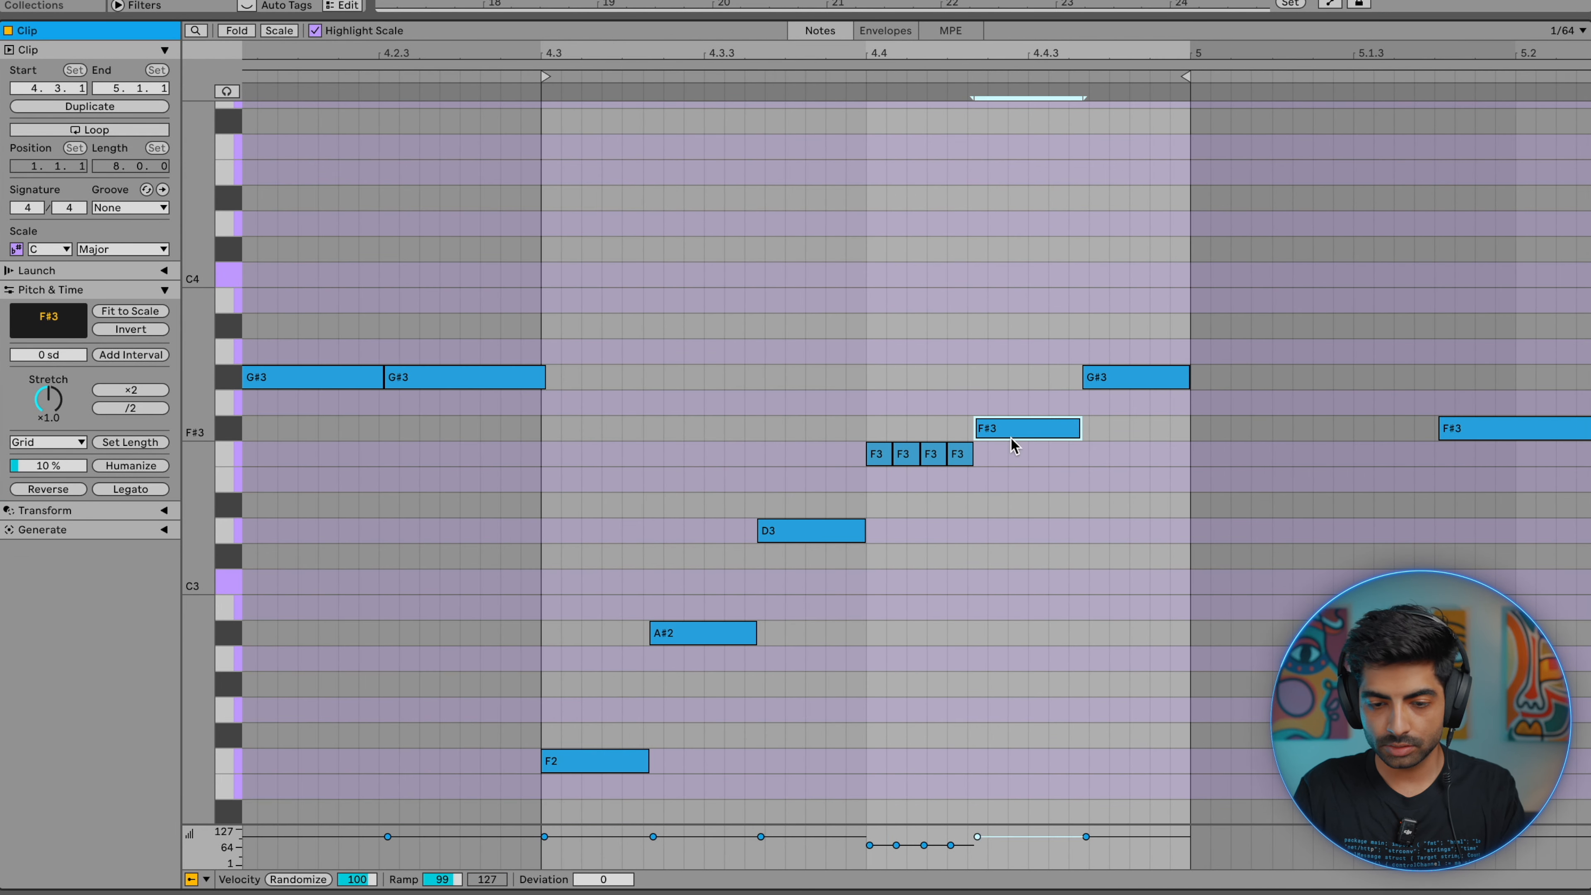
pyautogui.press('super+e')
pyautogui.click(1117, 375)
pyautogui.press('super+e')
pyautogui.click(846, 531)
pyautogui.press('super+e')
pyautogui.hscroll(-3, 830, 626)
pyautogui.hscroll(7, 831, 625)
pyautogui.press('super+z')
pyautogui.press('super+z')
pyautogui.press('super+z')
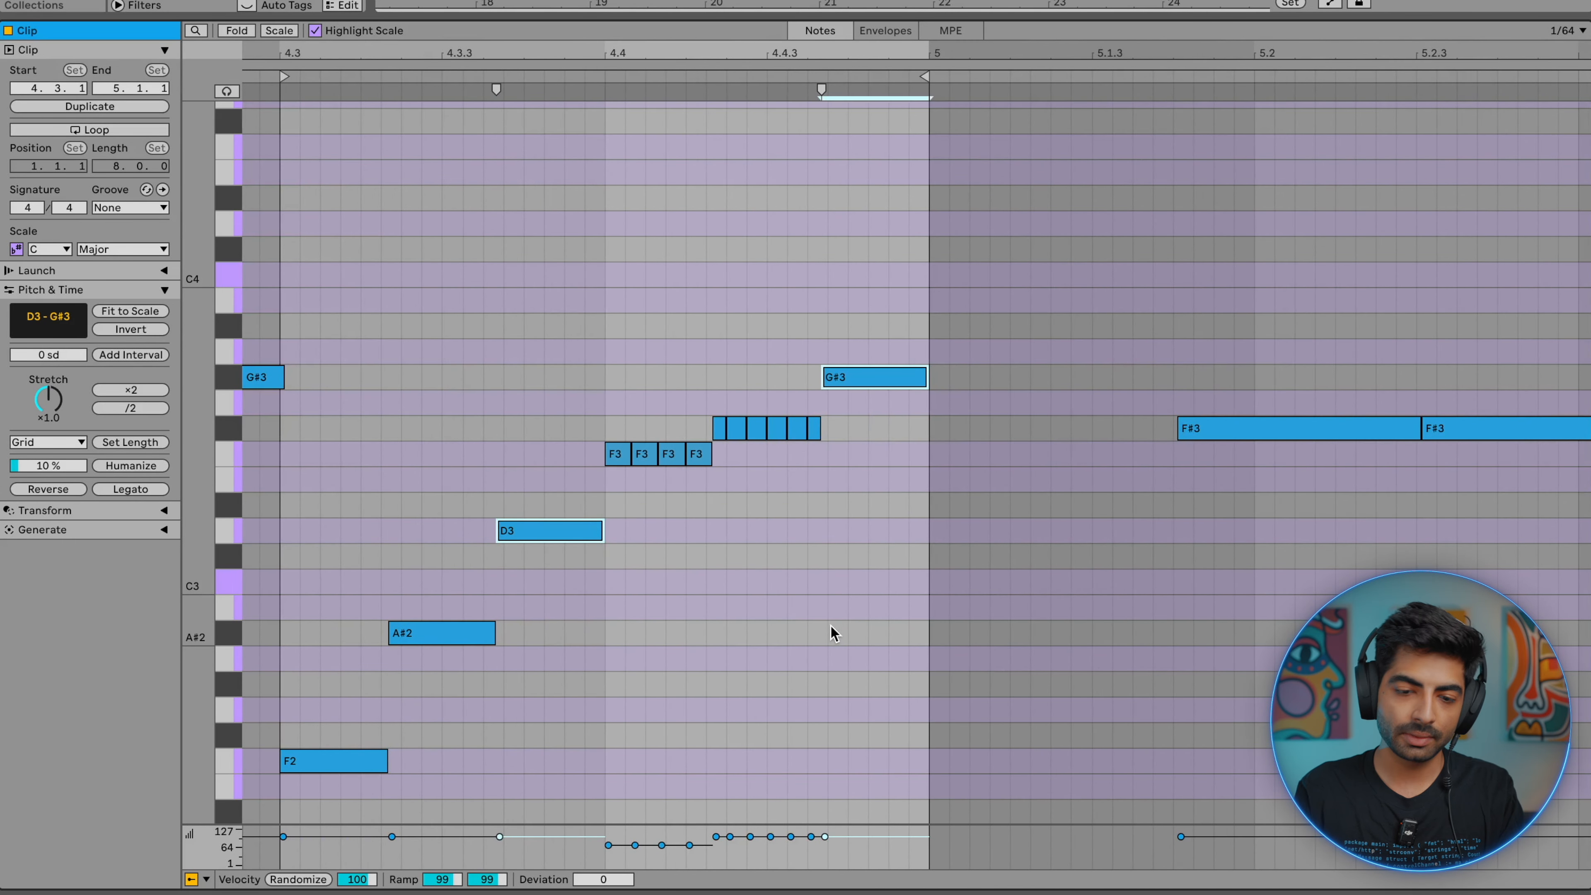
# - Play the bass fill with its surrounding notes in view to hear how it leads into the following pattern
pyautogui.scroll(-5, 831, 626)
pyautogui.press('space')
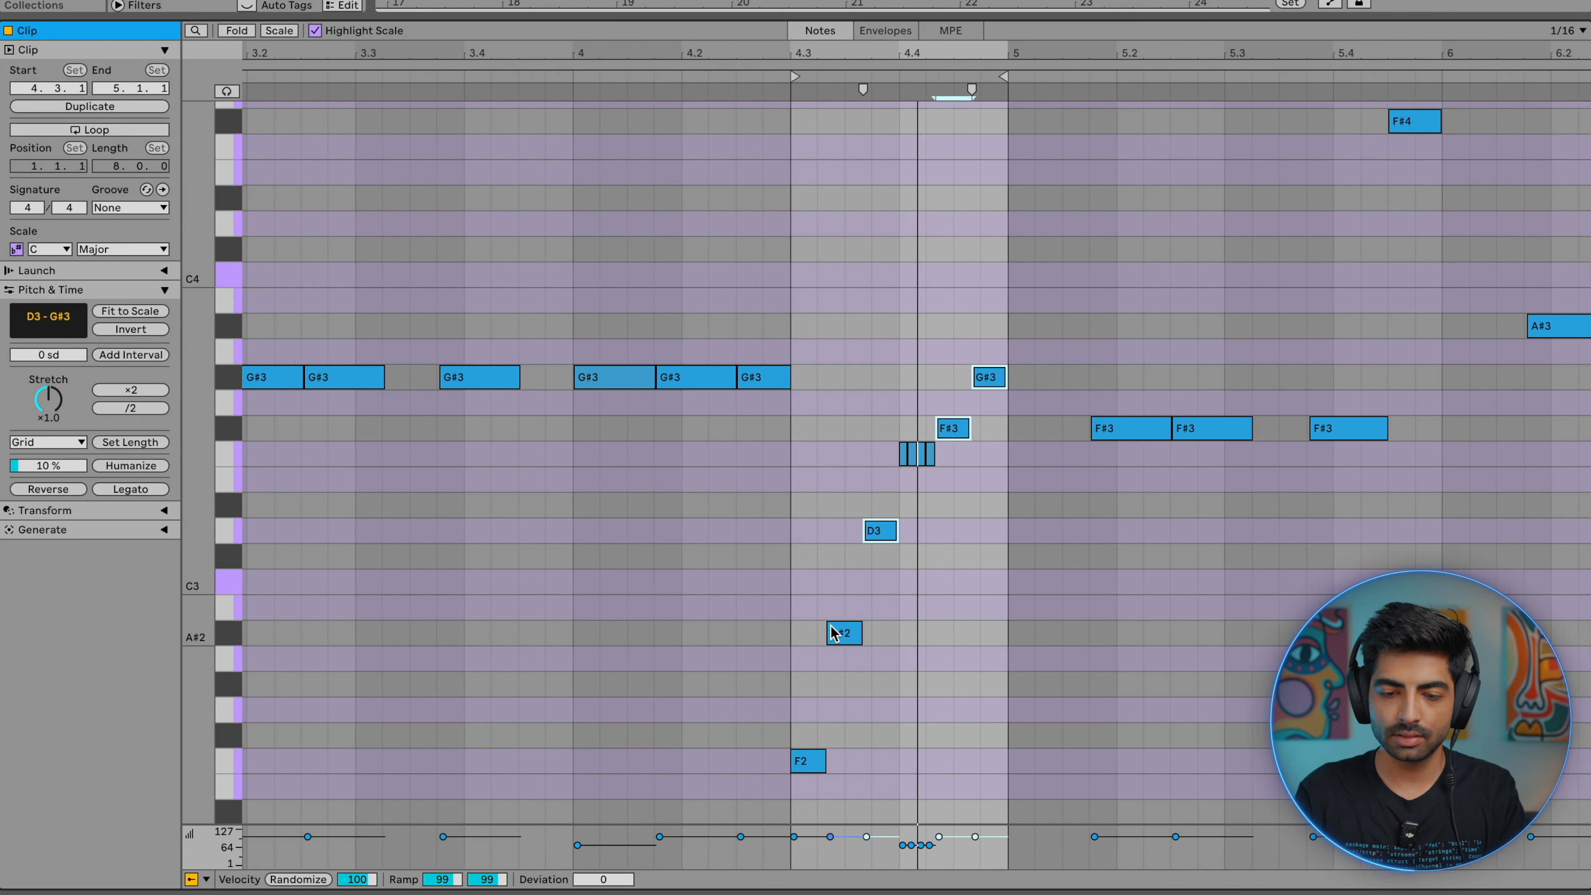
pyautogui.press('space')
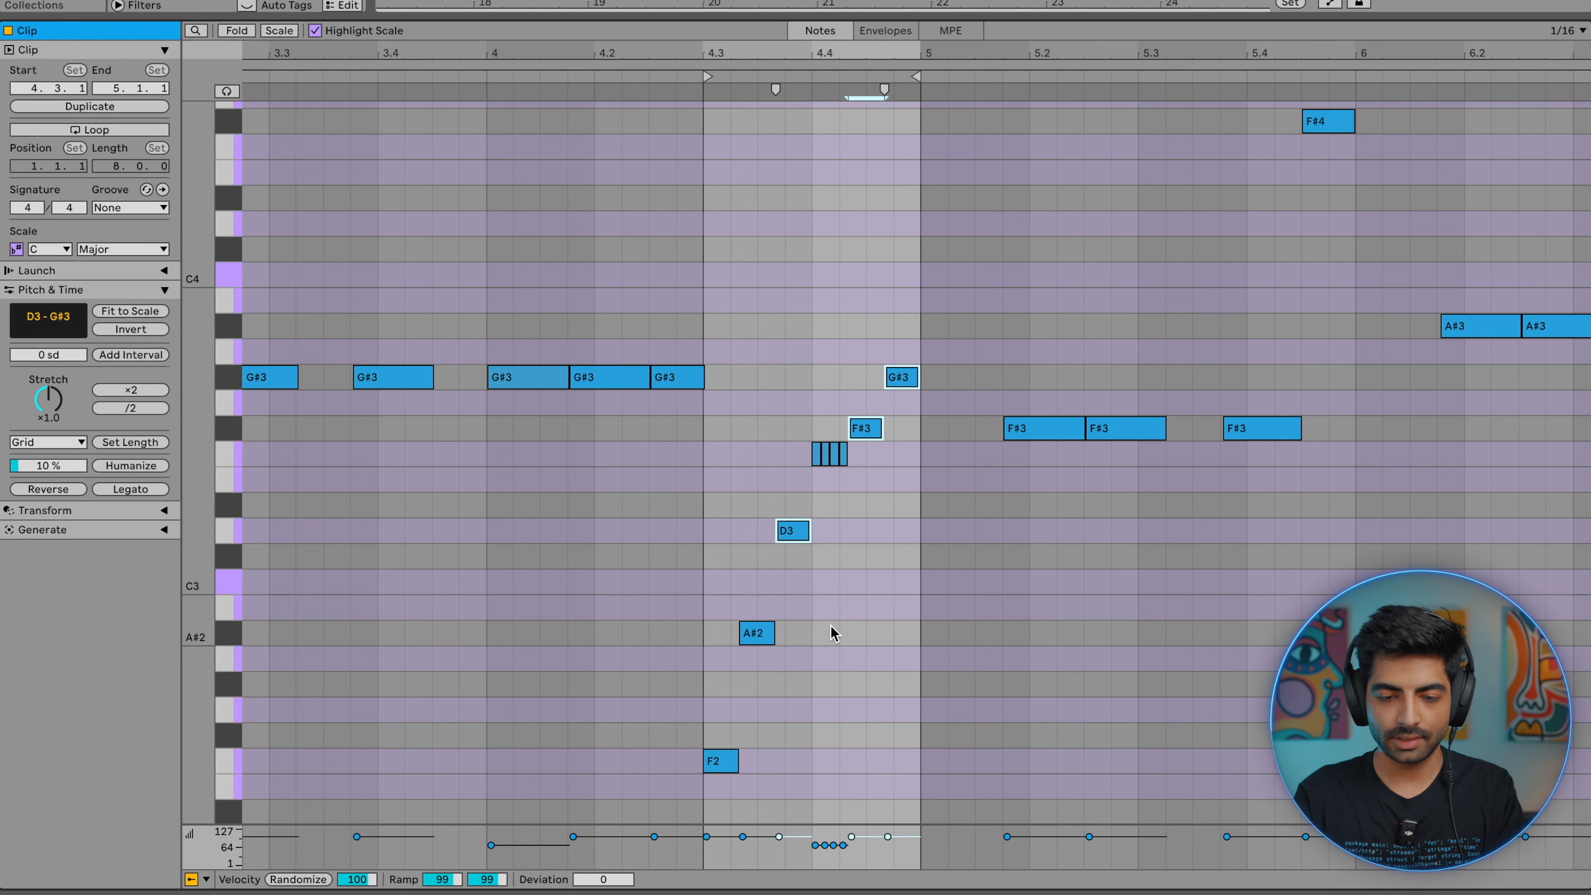
pyautogui.hscroll(-3, 831, 626)
pyautogui.hscroll(3, 1040, 788)
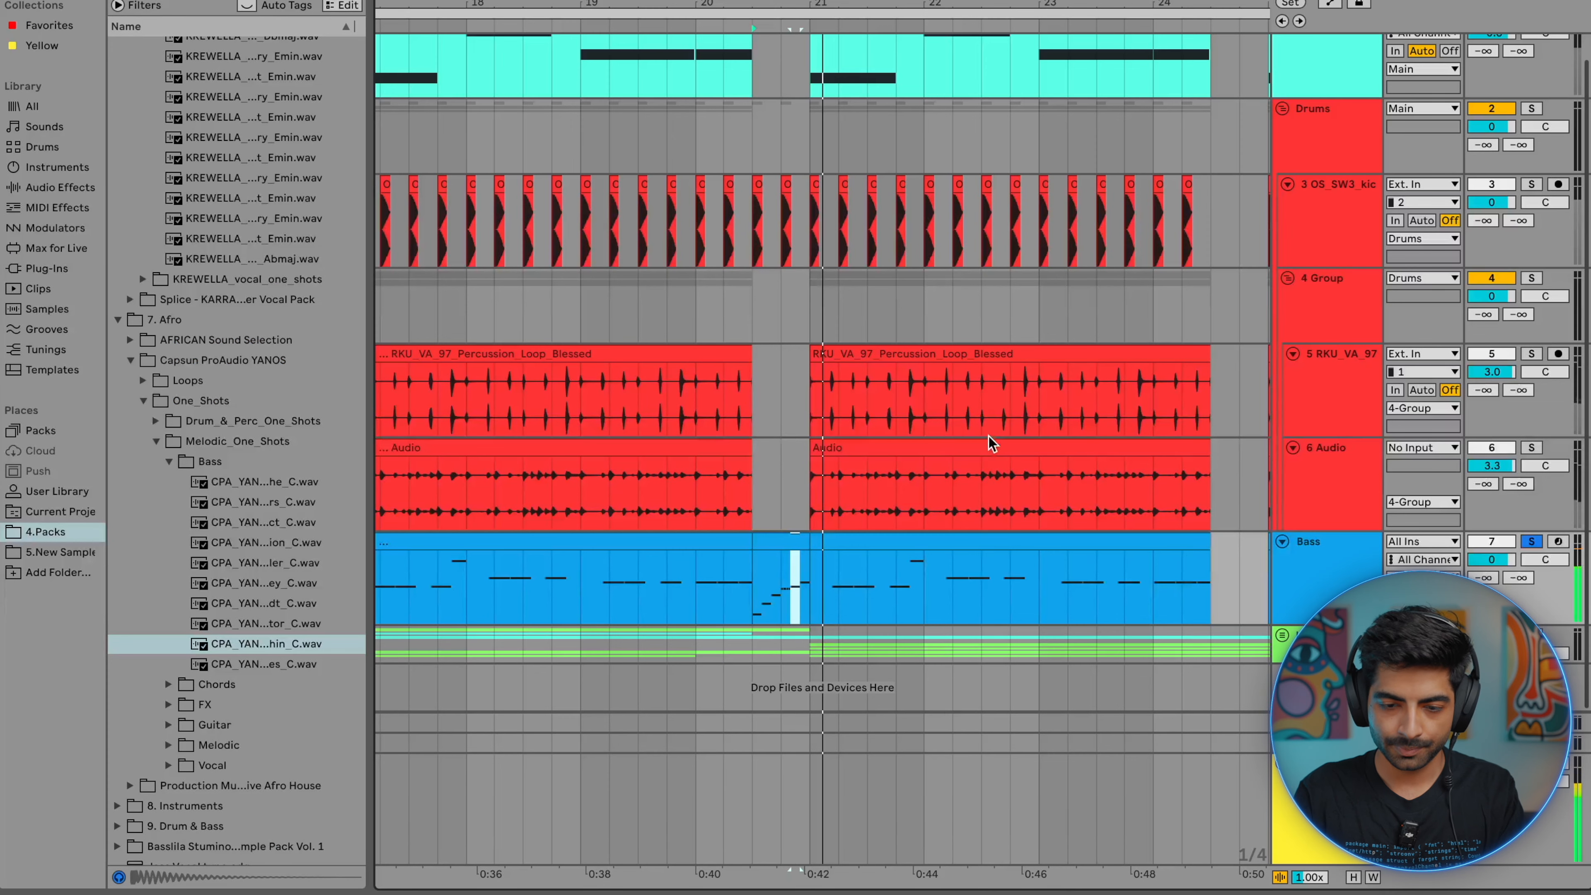
# - Solo the Drums group alongside the Bass and play the arrangement from around the middle of bar 22
pyautogui.rightClick(989, 437)
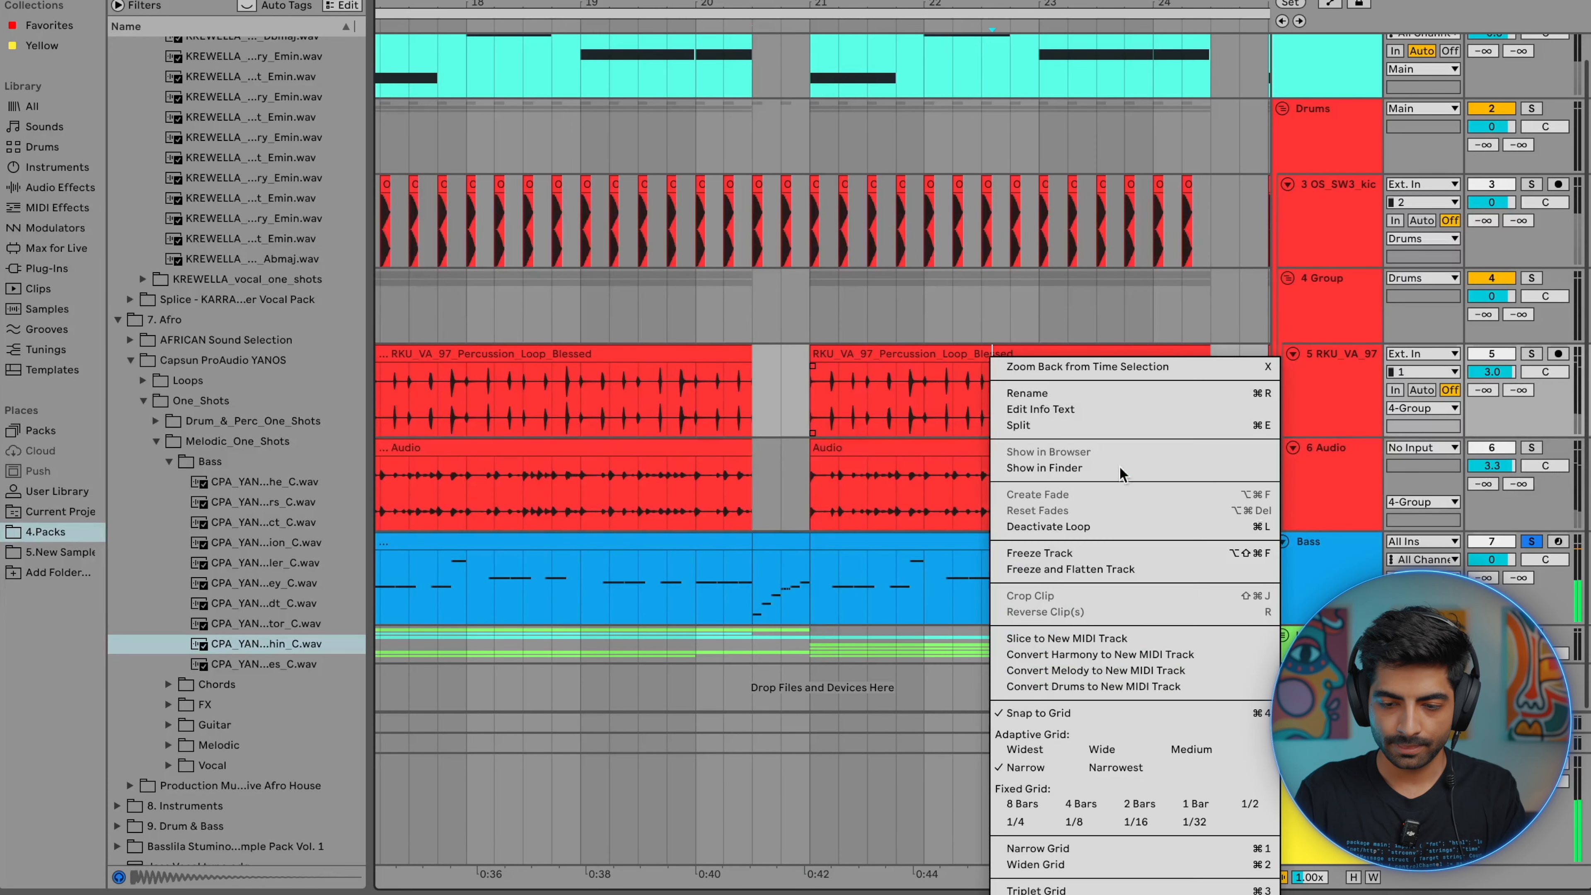
pyautogui.click(1532, 110)
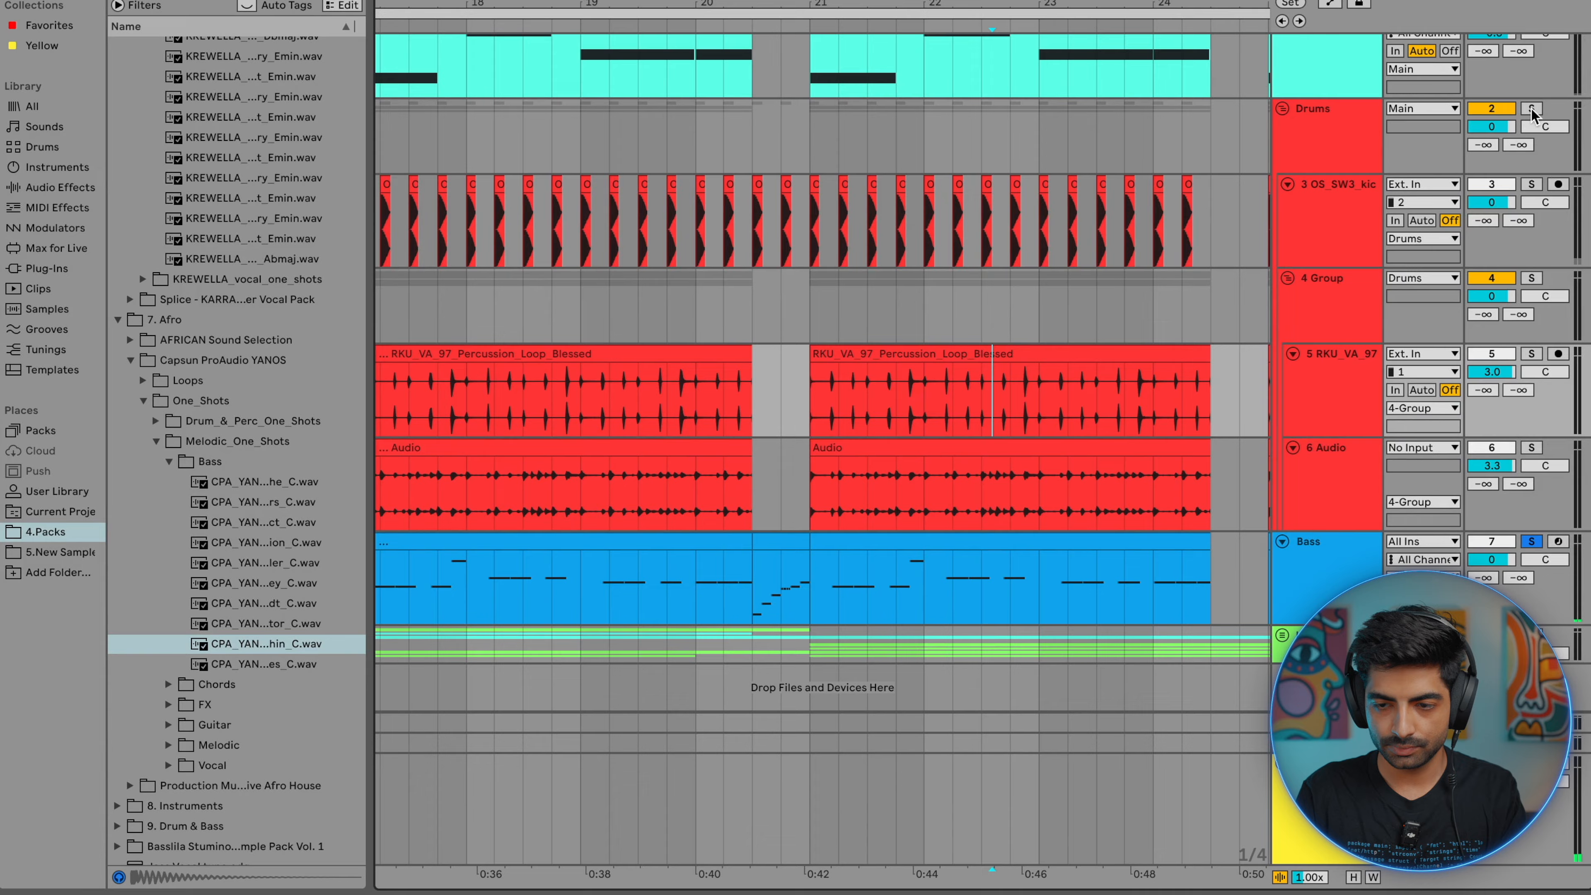
pyautogui.click(1532, 109)
pyautogui.press('space')
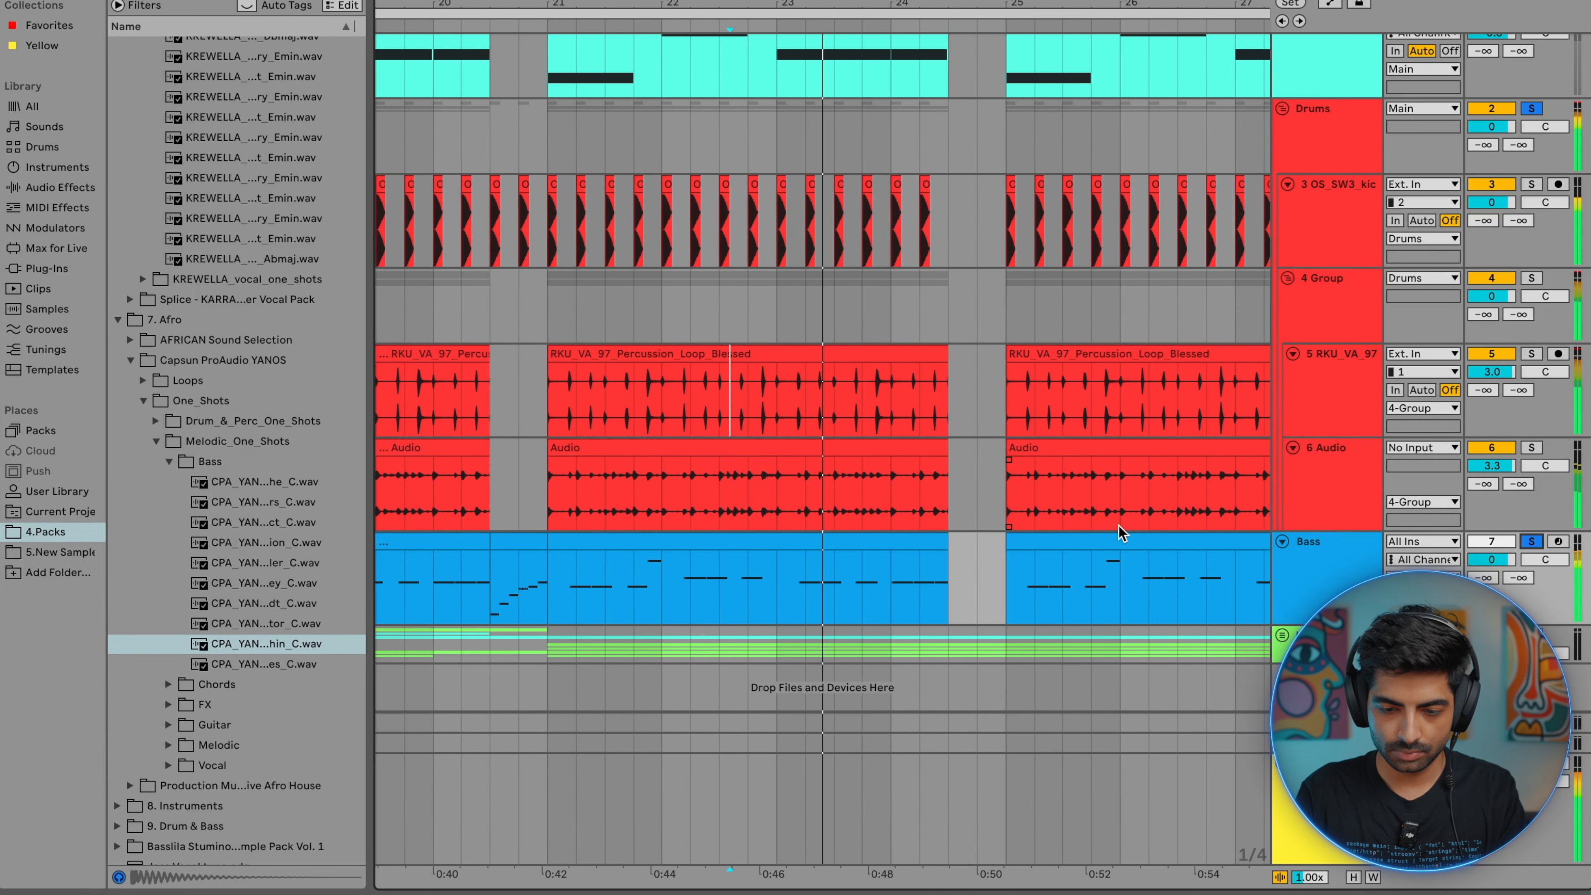
# - Replay the drums and bass from bar 17 through the fill into the following section
pyautogui.press('-')
pyautogui.click(469, 576)
pyautogui.press('space')
pyautogui.press('space')
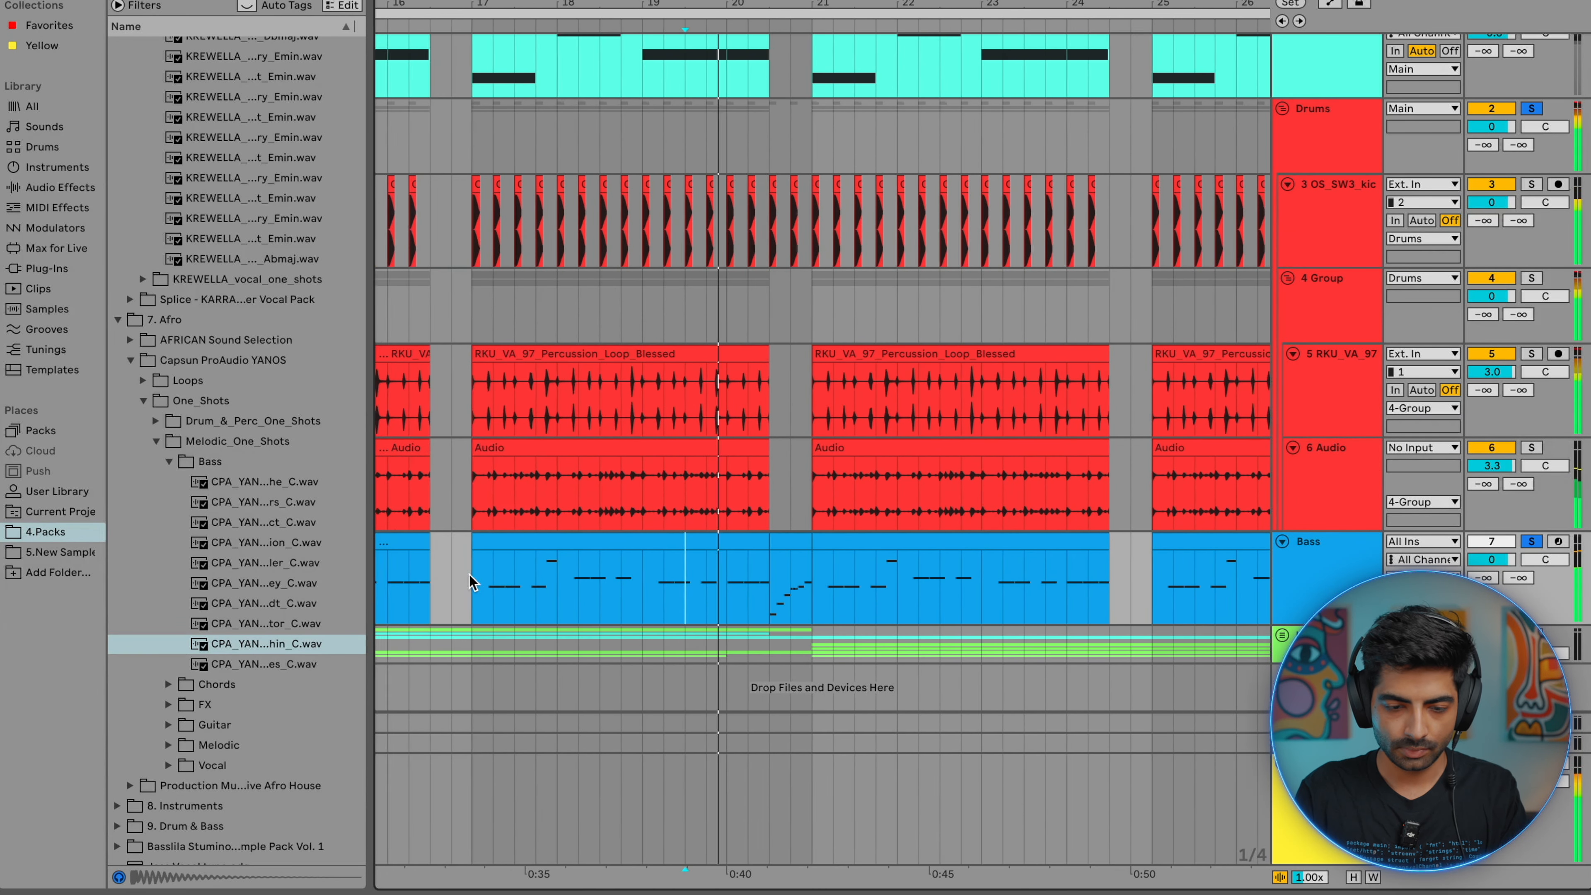
pyautogui.click(469, 575)
pyautogui.press('space')
pyautogui.press('space')
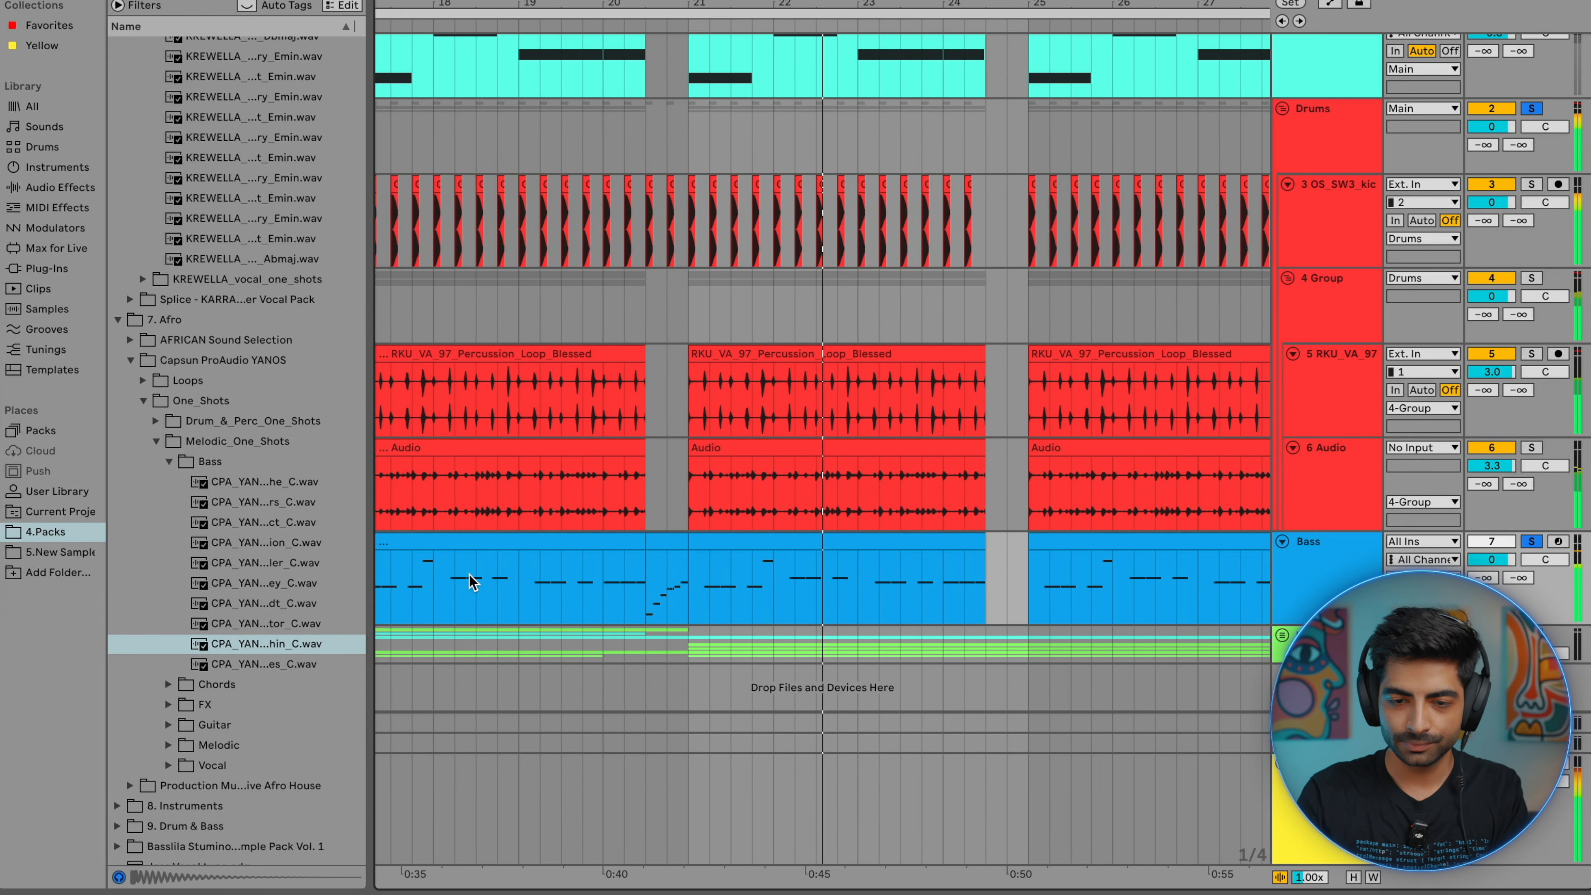
# - Solo the 1 Serum track, show its device chain, and play its clips from bar 9
pyautogui.scroll(-5, 849, 333)
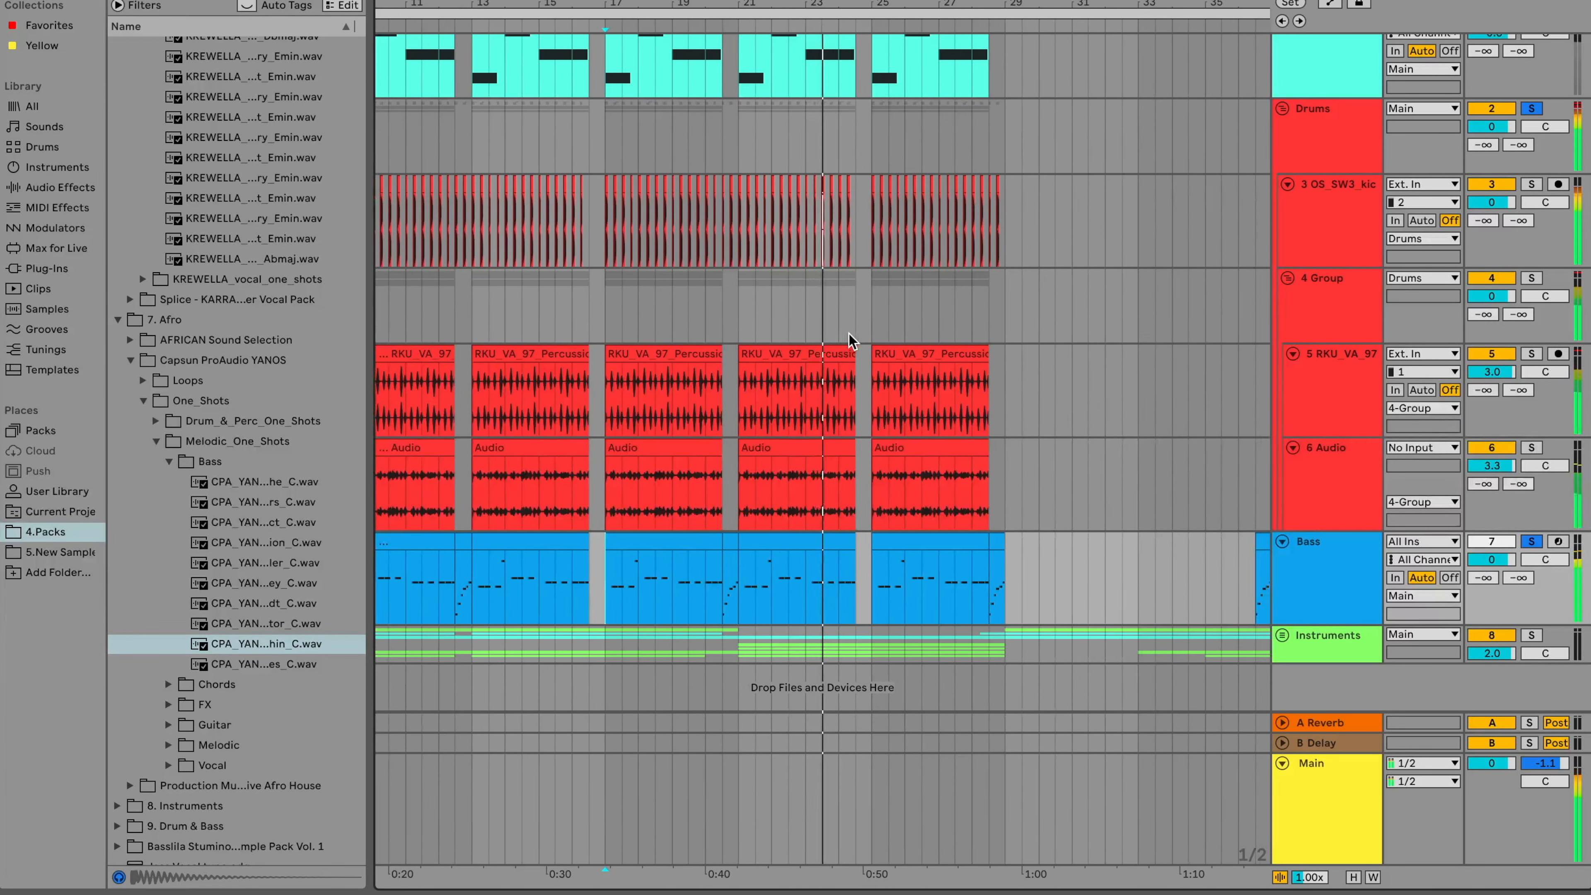
pyautogui.scroll(1, 849, 334)
pyautogui.hscroll(-2, 849, 334)
pyautogui.hscroll(-5, 848, 334)
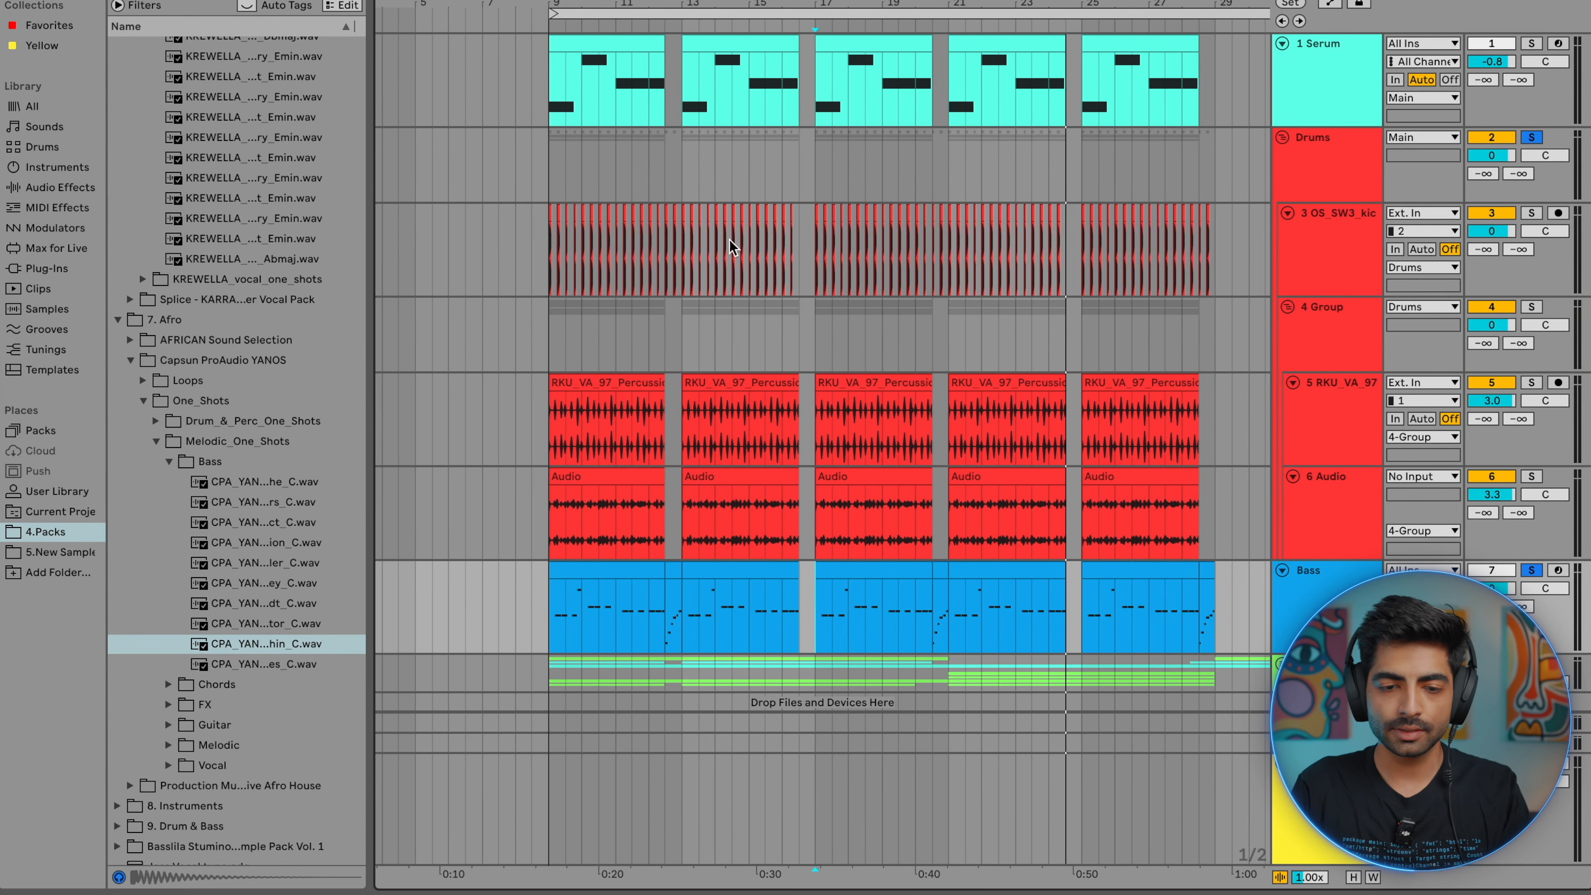
pyautogui.click(553, 104)
pyautogui.press('+')
pyautogui.click(1288, 91)
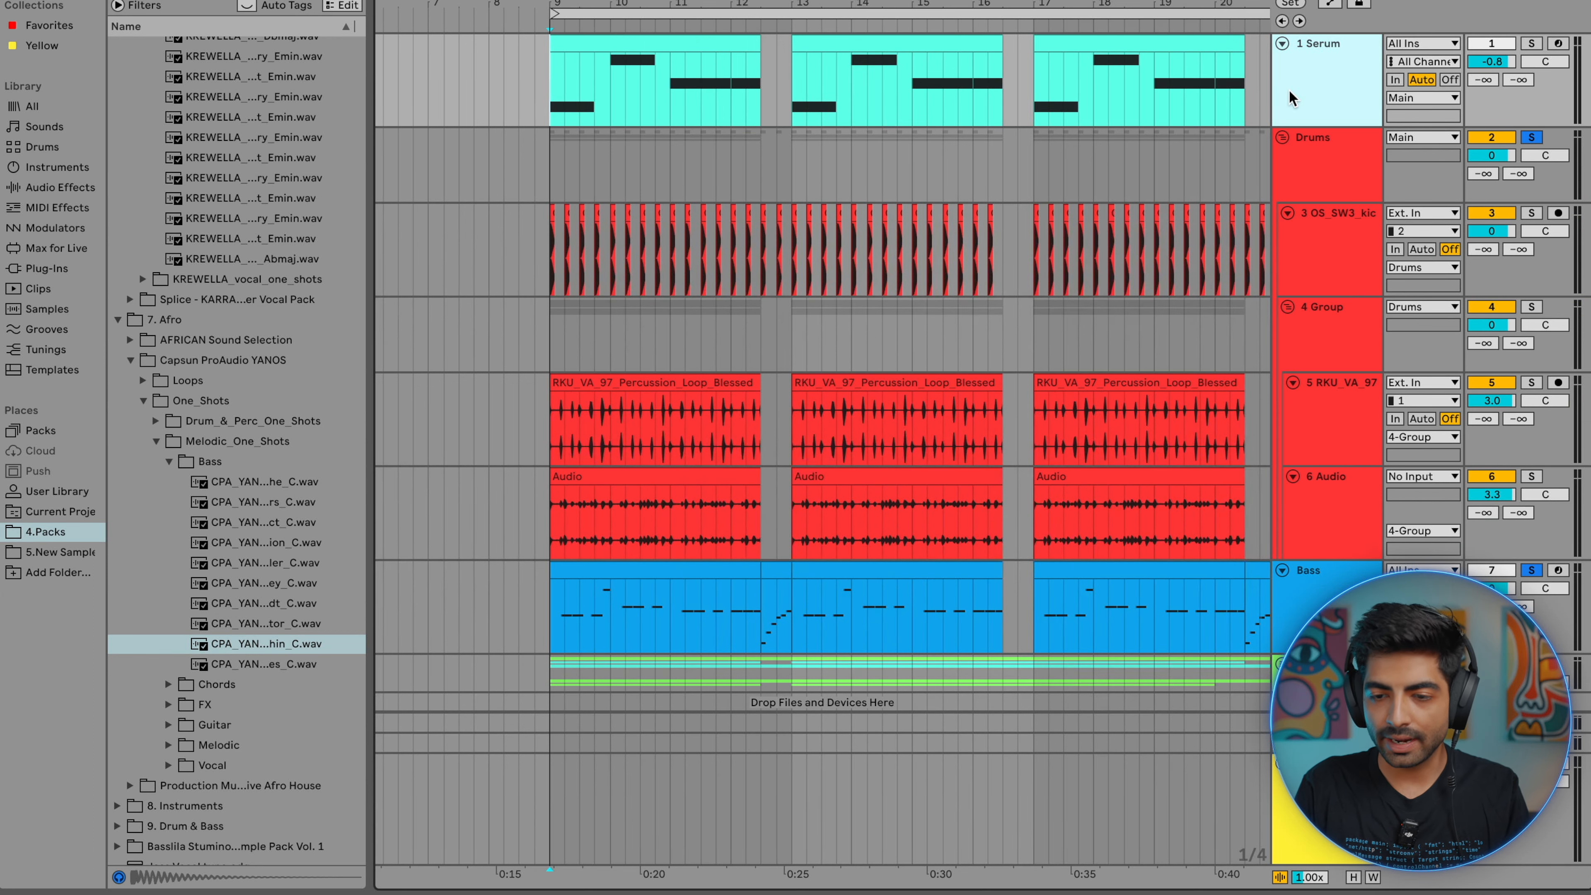
pyautogui.click(1530, 43)
pyautogui.doubleClick(1346, 100)
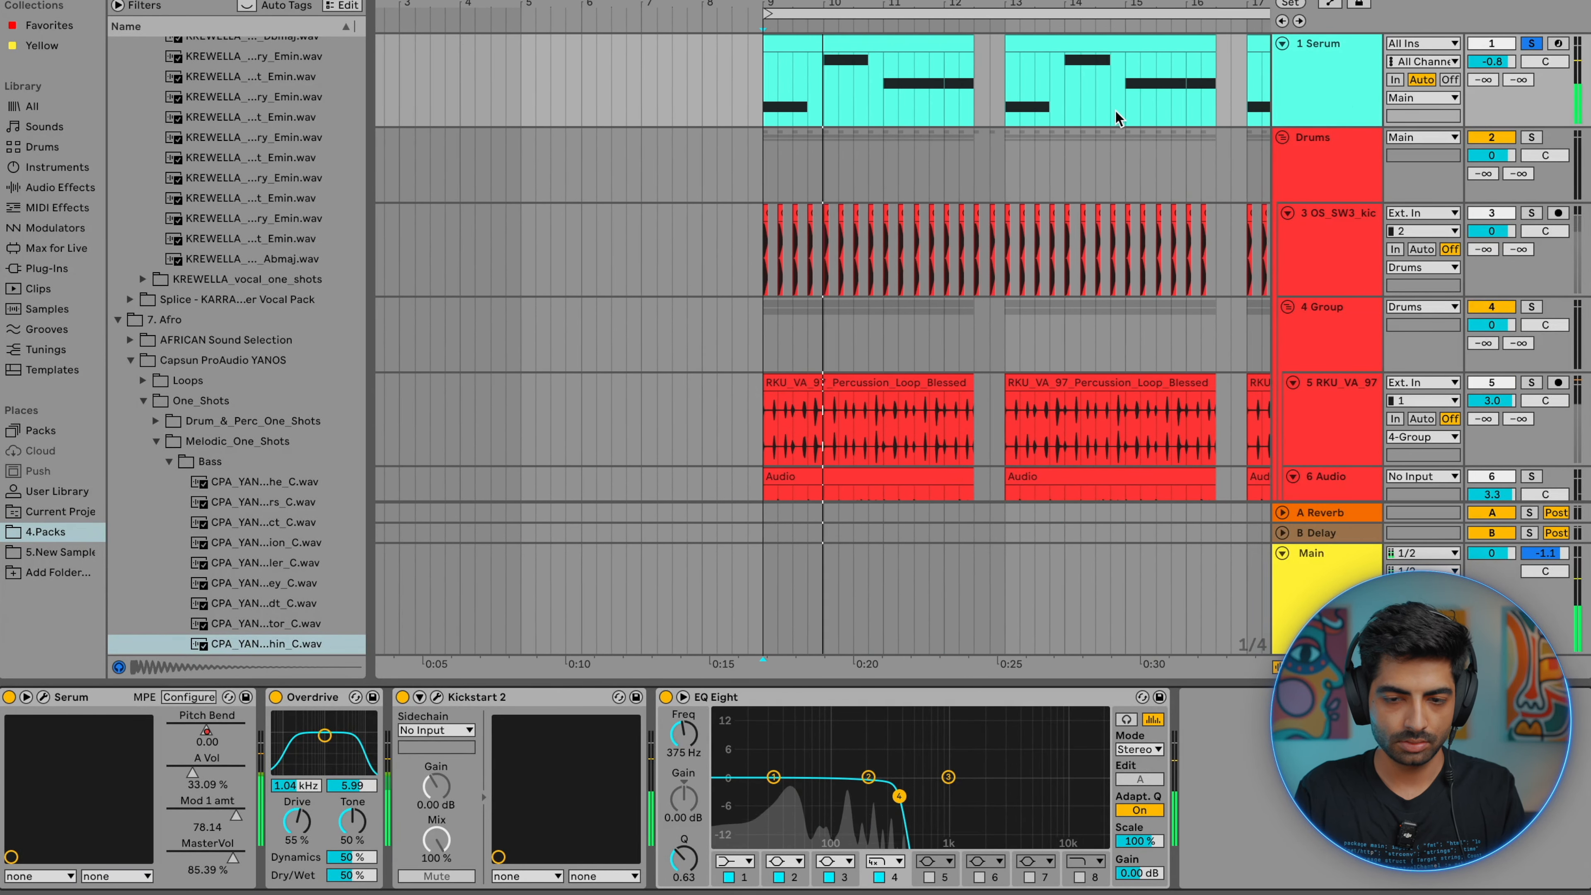
pyautogui.click(992, 109)
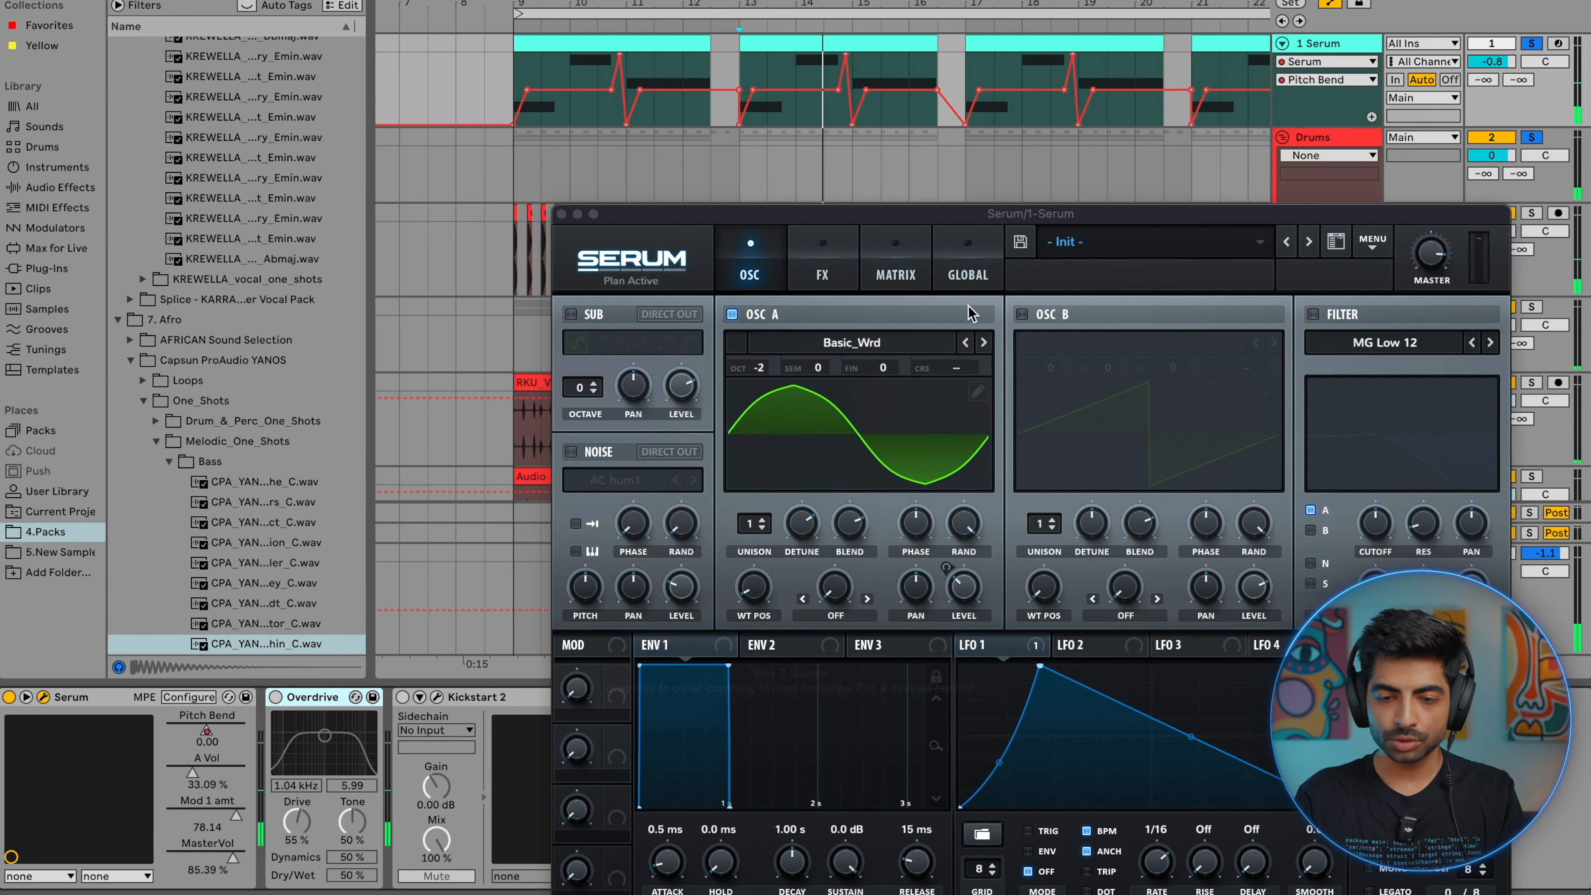
# - Bypass all LFO 1 destinations in Serum and raise the synth's master volume to 100%
pyautogui.moveTo(1038, 213); pyautogui.dragTo(971, 152)
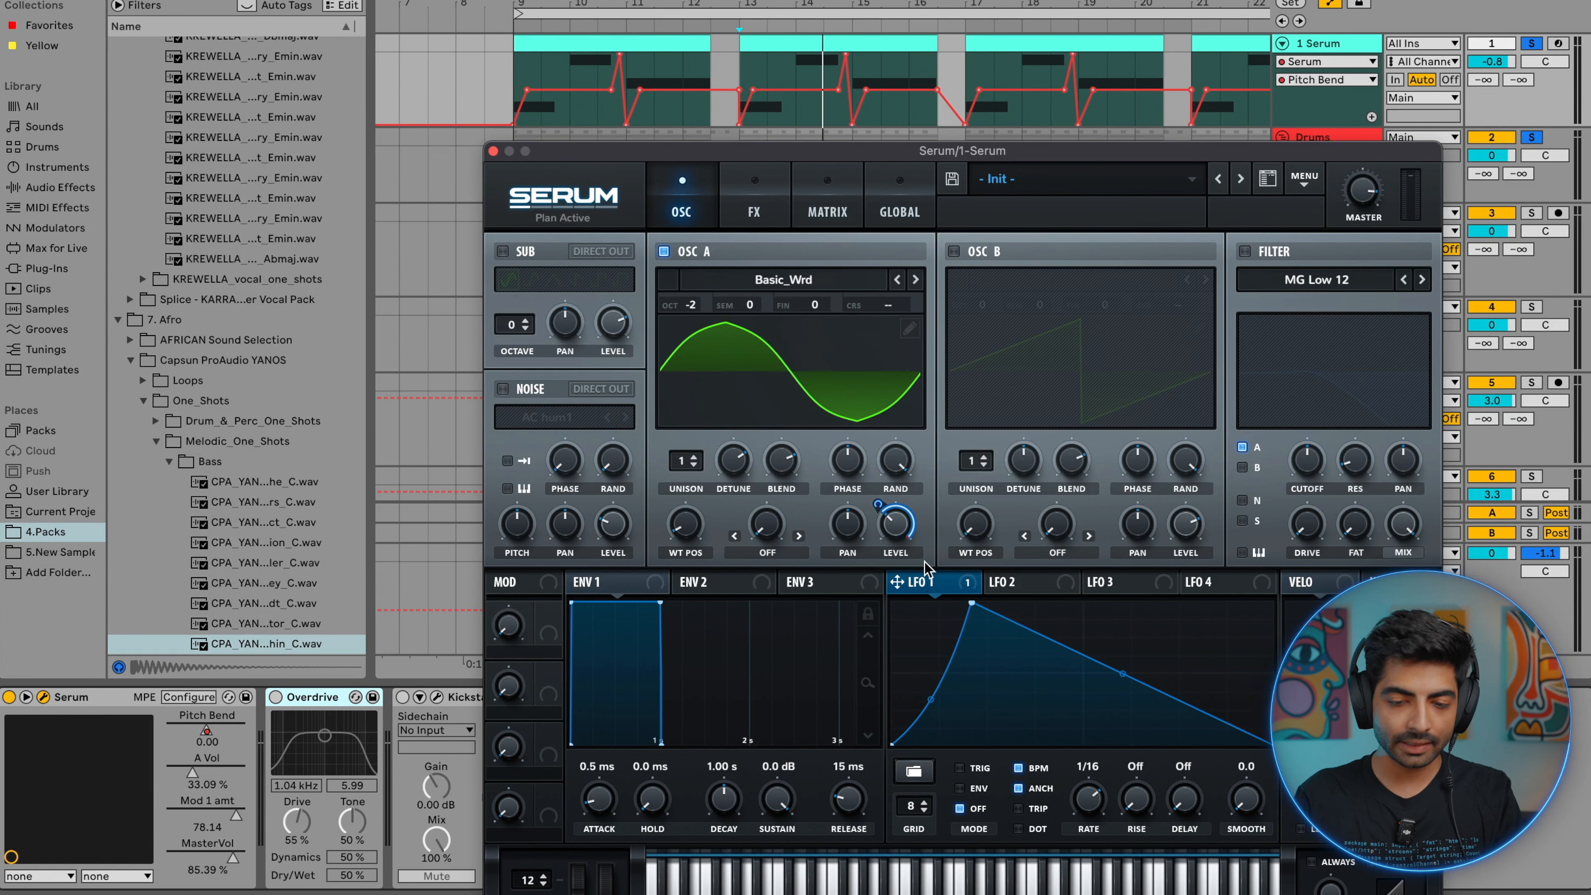
pyautogui.rightClick(924, 589)
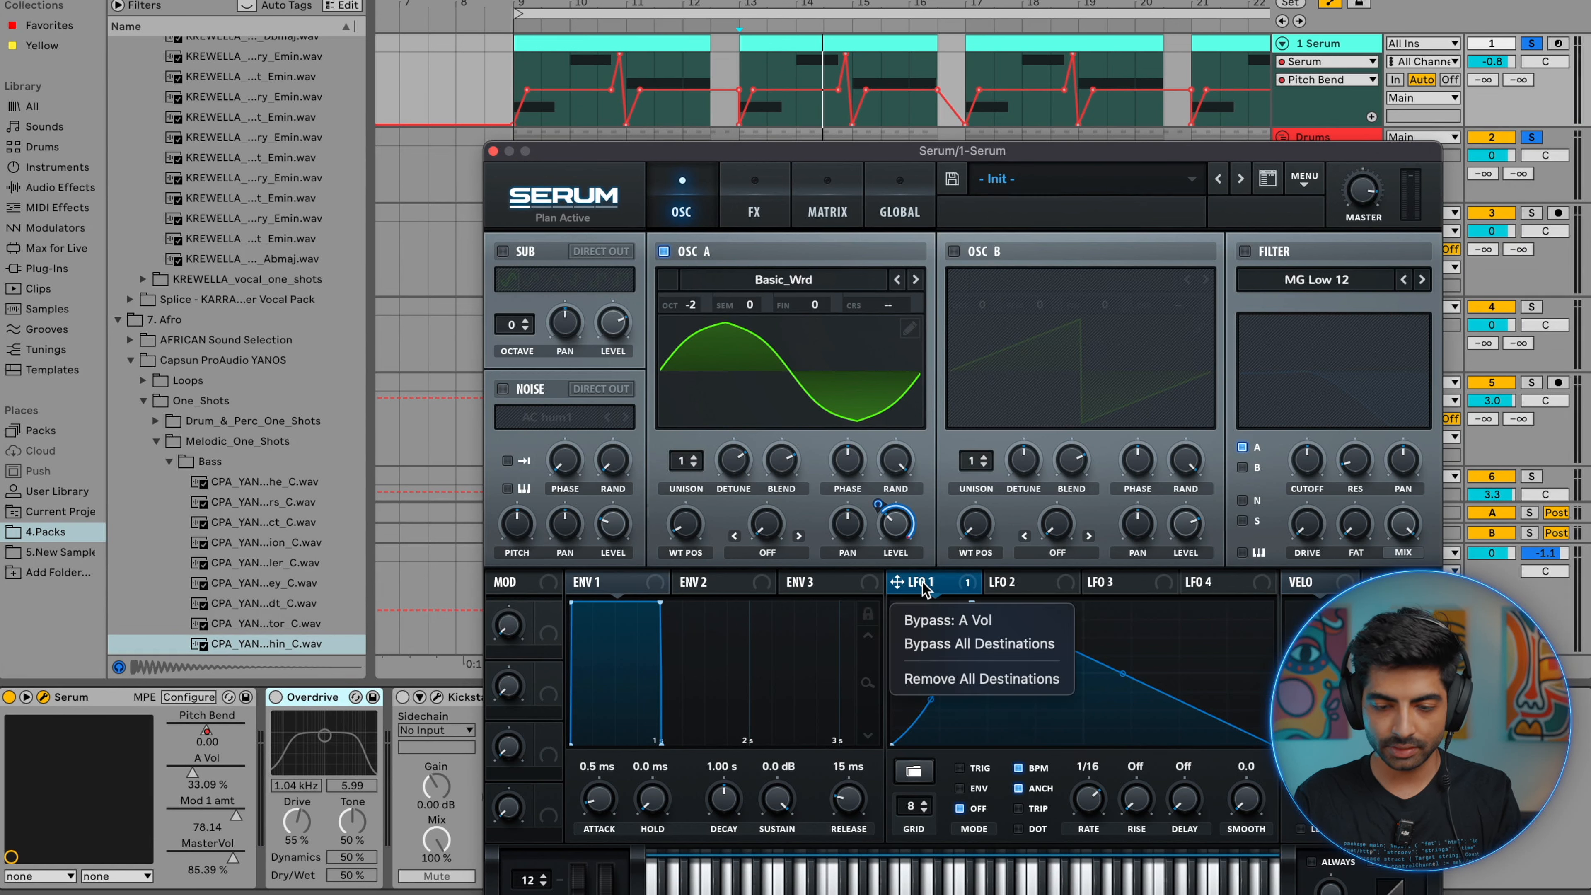
pyautogui.click(953, 643)
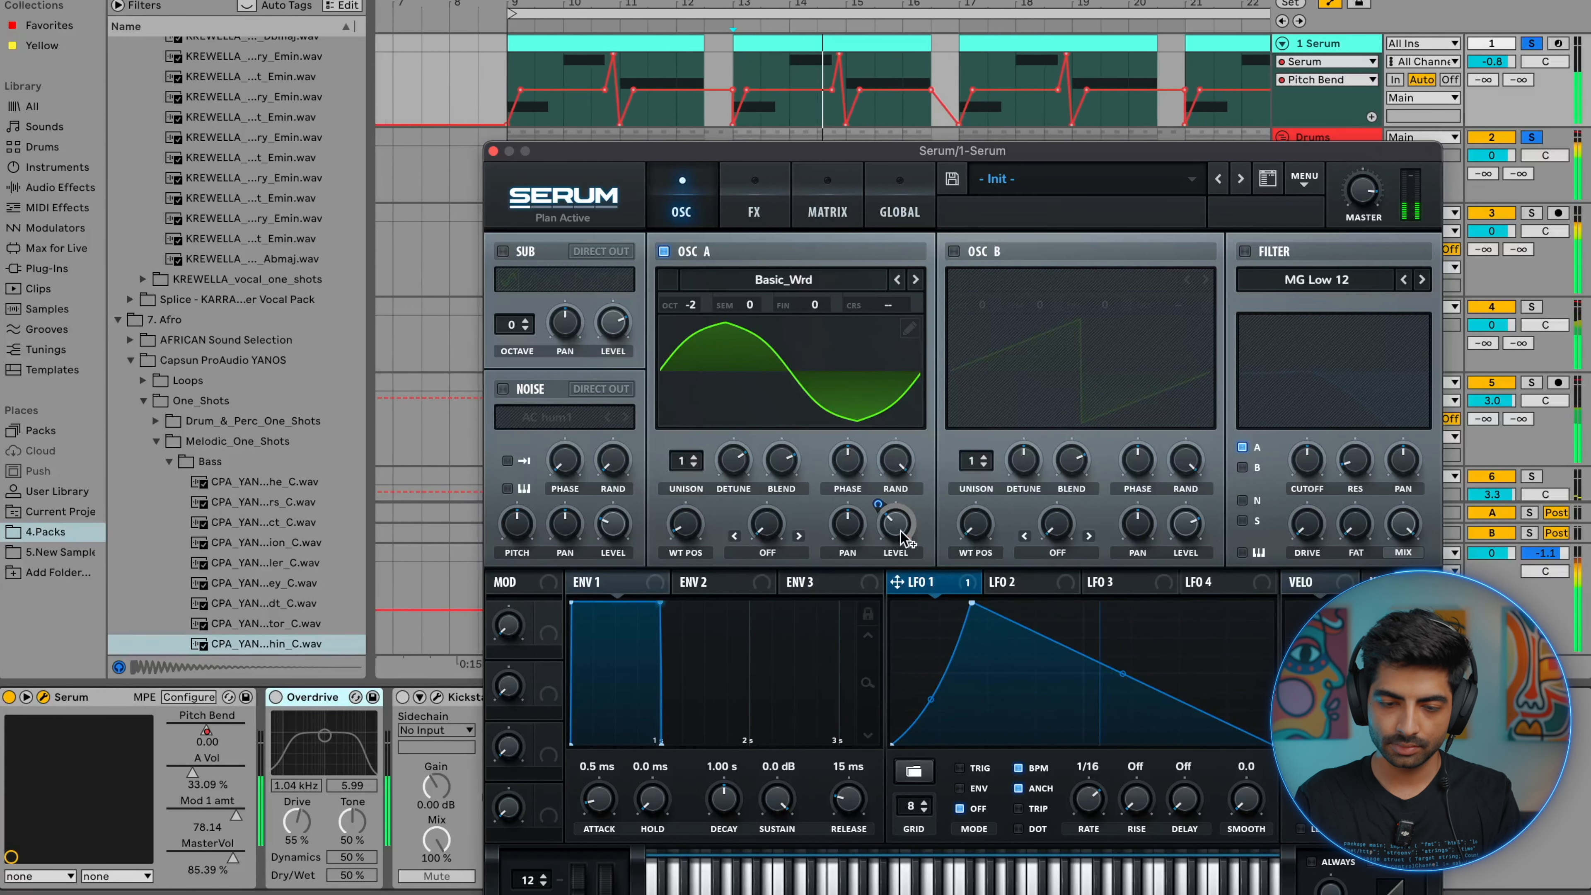
pyautogui.moveTo(1364, 195); pyautogui.dragTo(1378, 50)
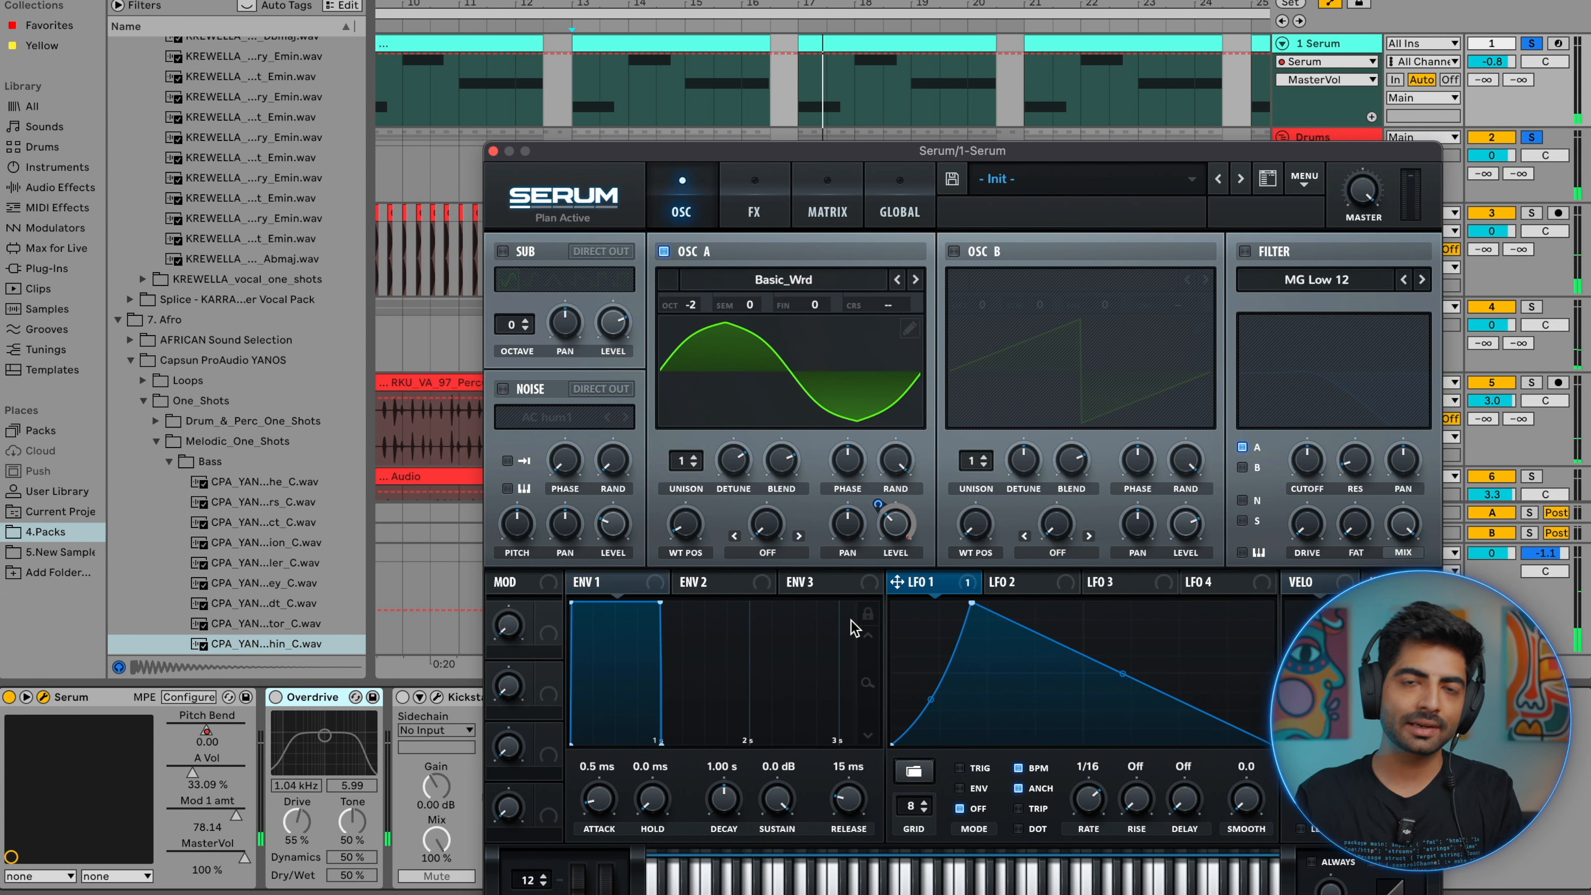
# - Re-enable the LFO 1 modulation of oscillator A's level, set Serum's master volume to about 88%, and play the result
pyautogui.rightClick(897, 533)
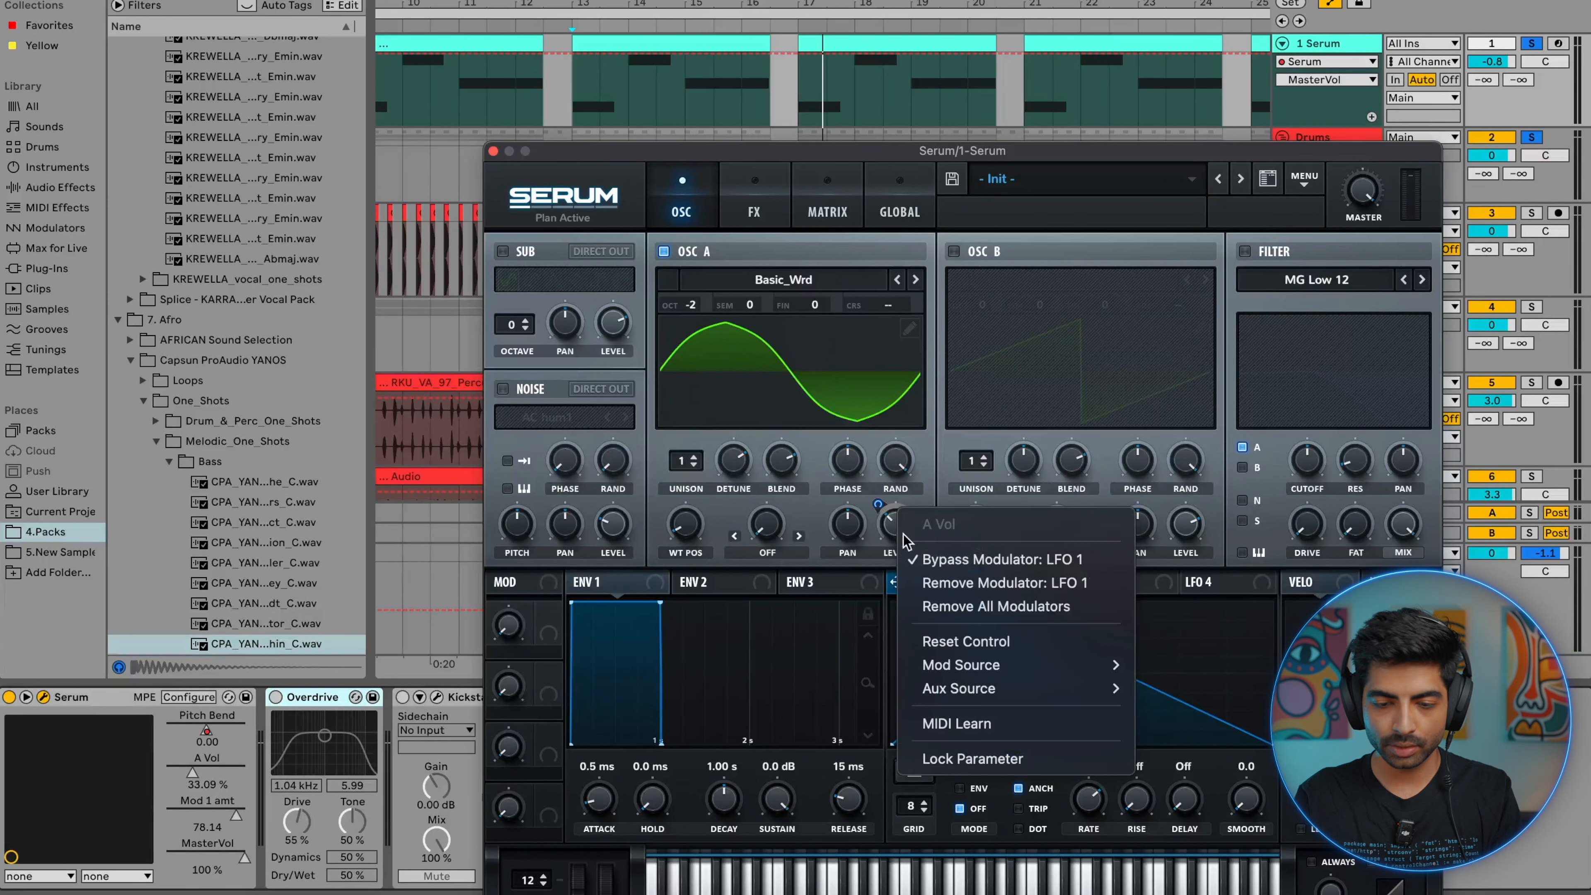
pyautogui.click(959, 559)
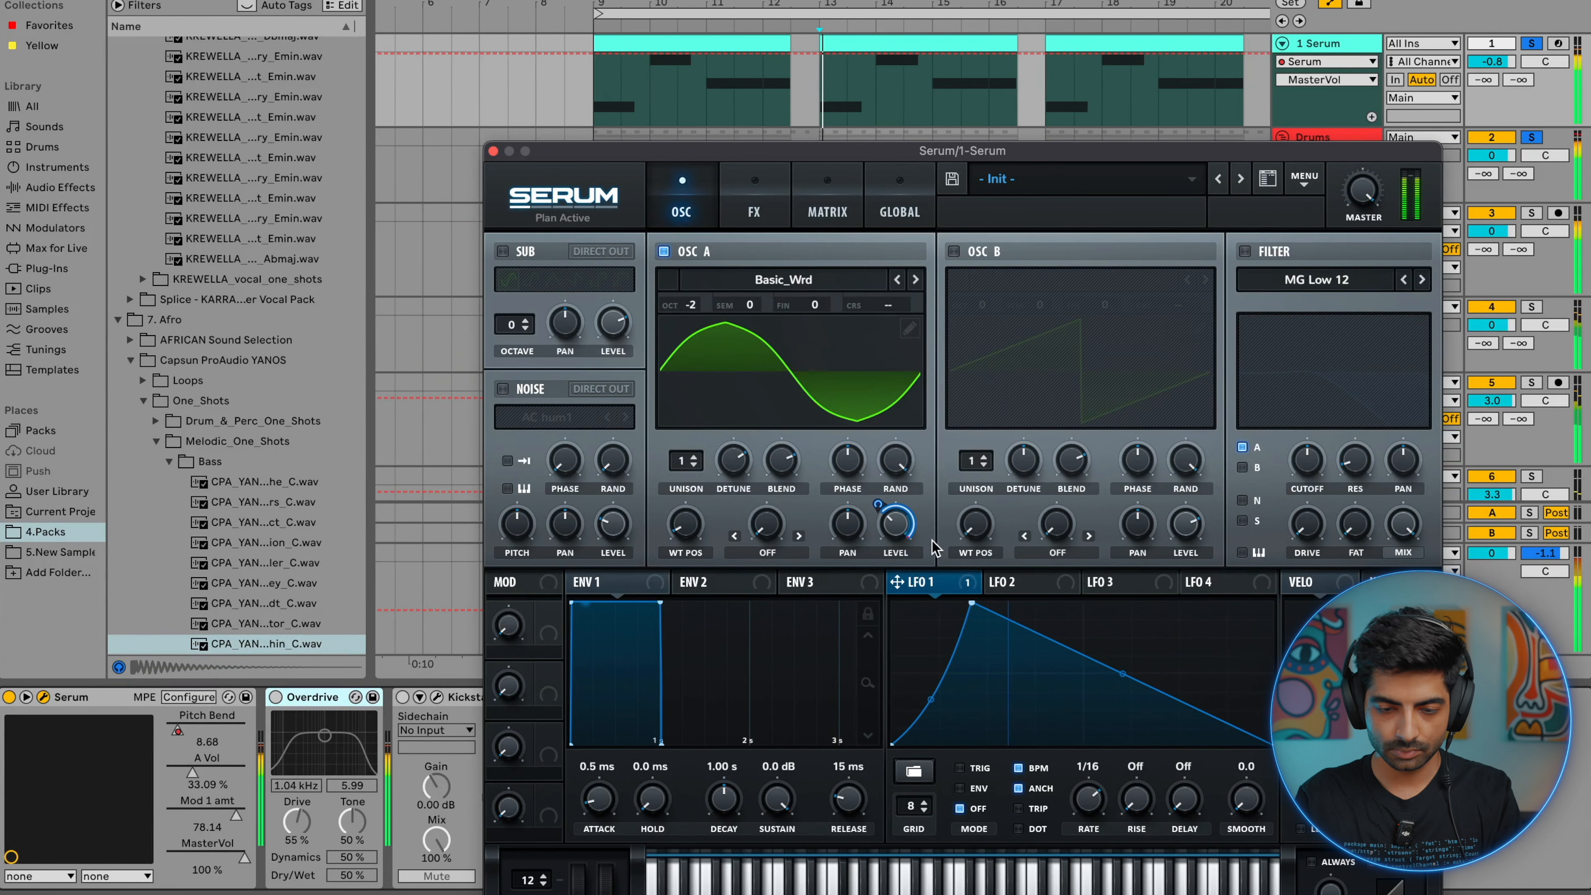
pyautogui.moveTo(1368, 193)
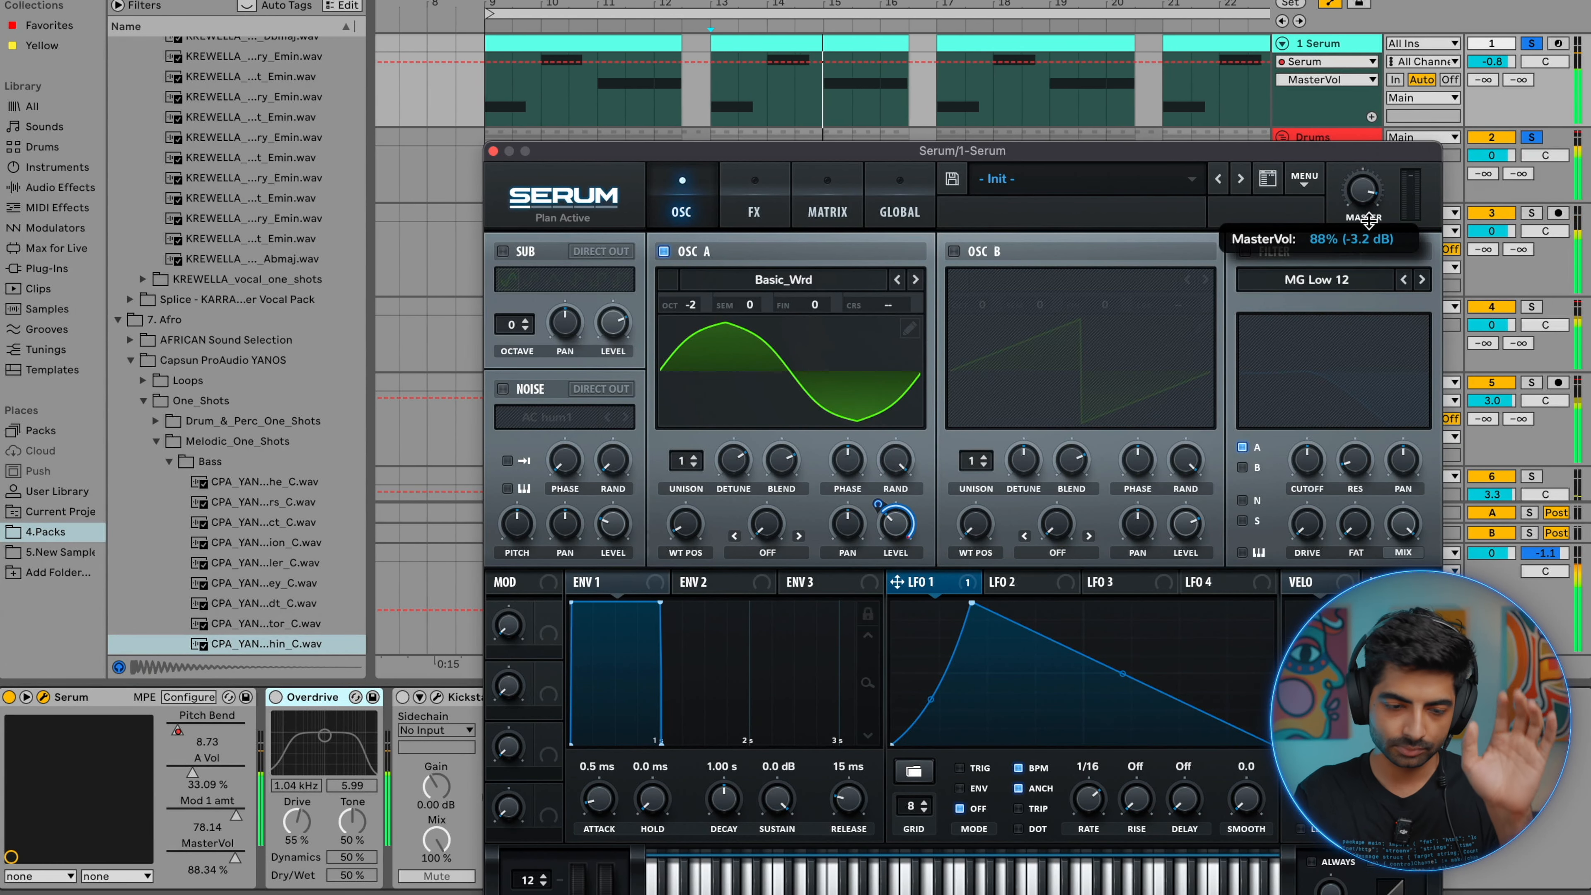
pyautogui.press('space')
pyautogui.press('space')
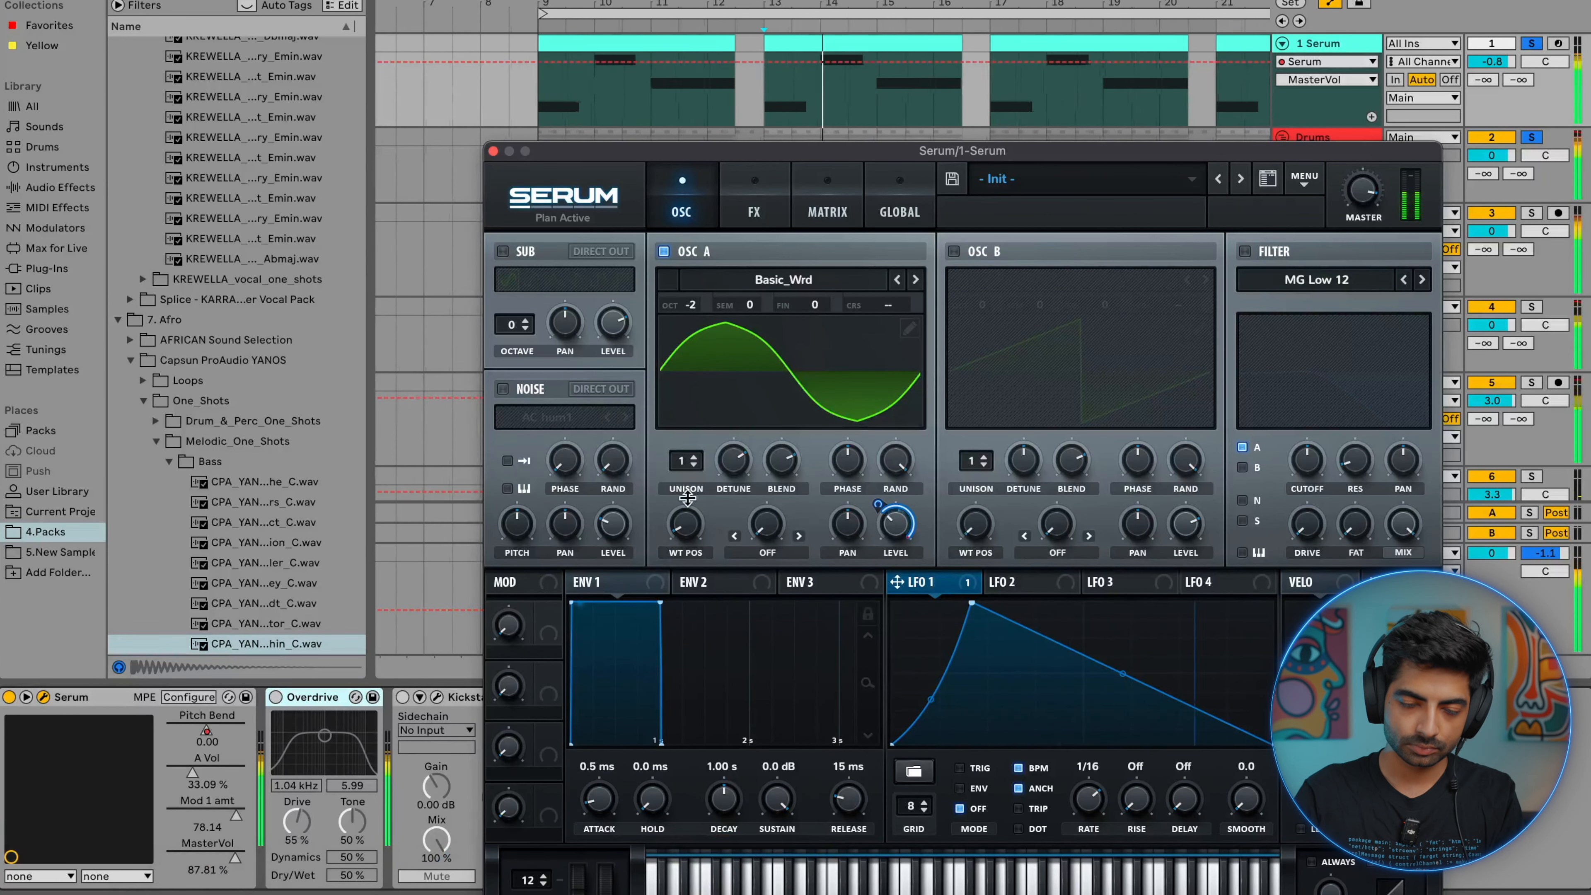
# - Reposition the Serum window to examine its full envelope and LFO section while the soloed synth plays
pyautogui.moveTo(818, 150); pyautogui.dragTo(818, 11)
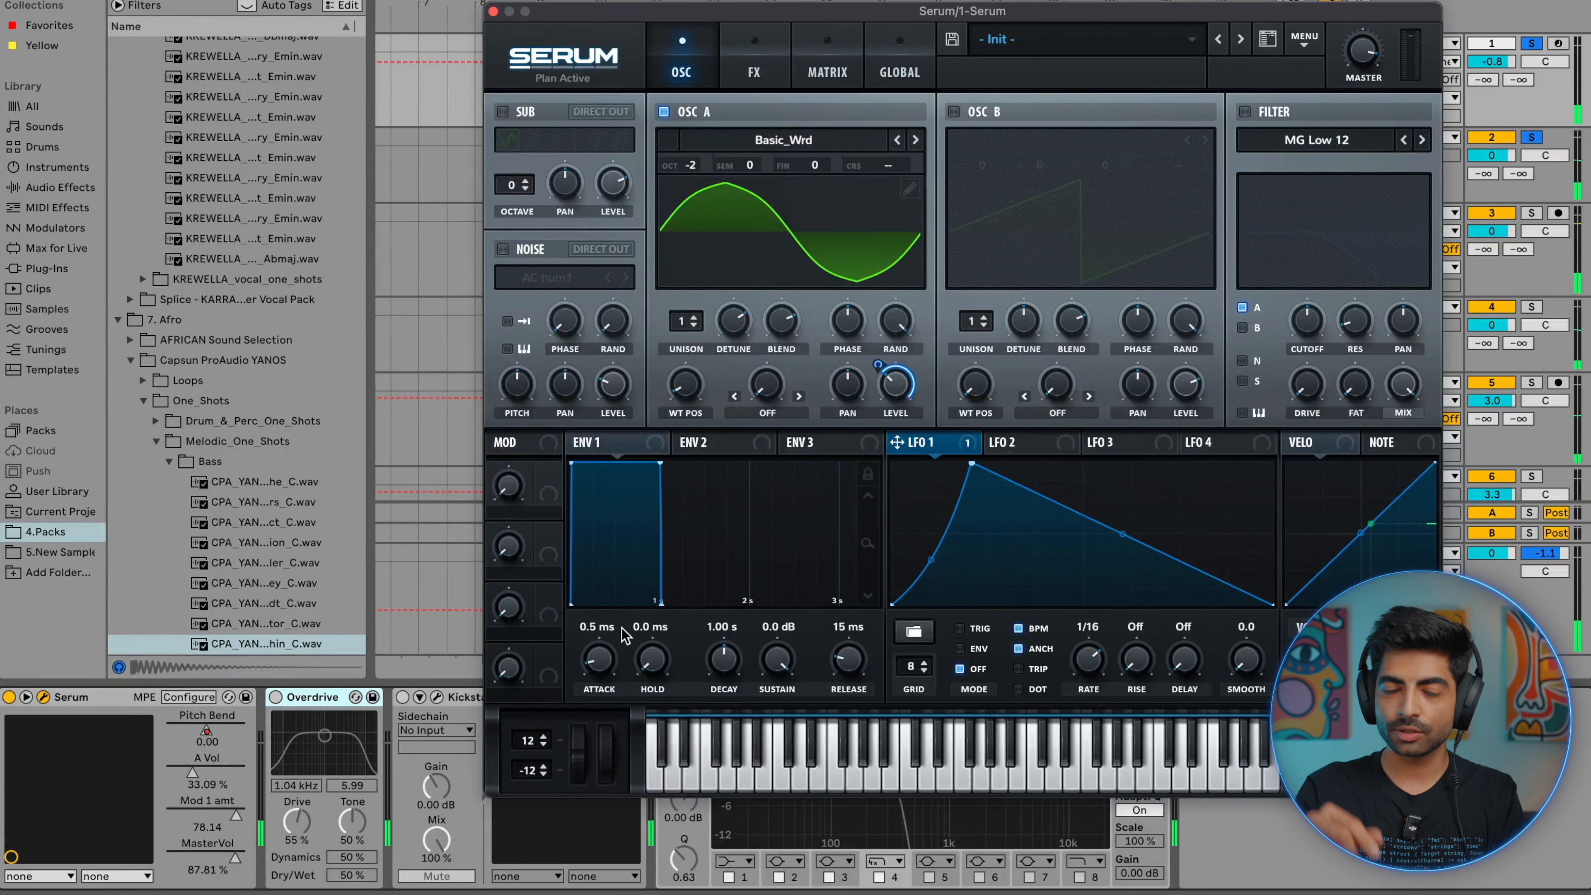
pyautogui.moveTo(595, 769); pyautogui.dragTo(593, 764)
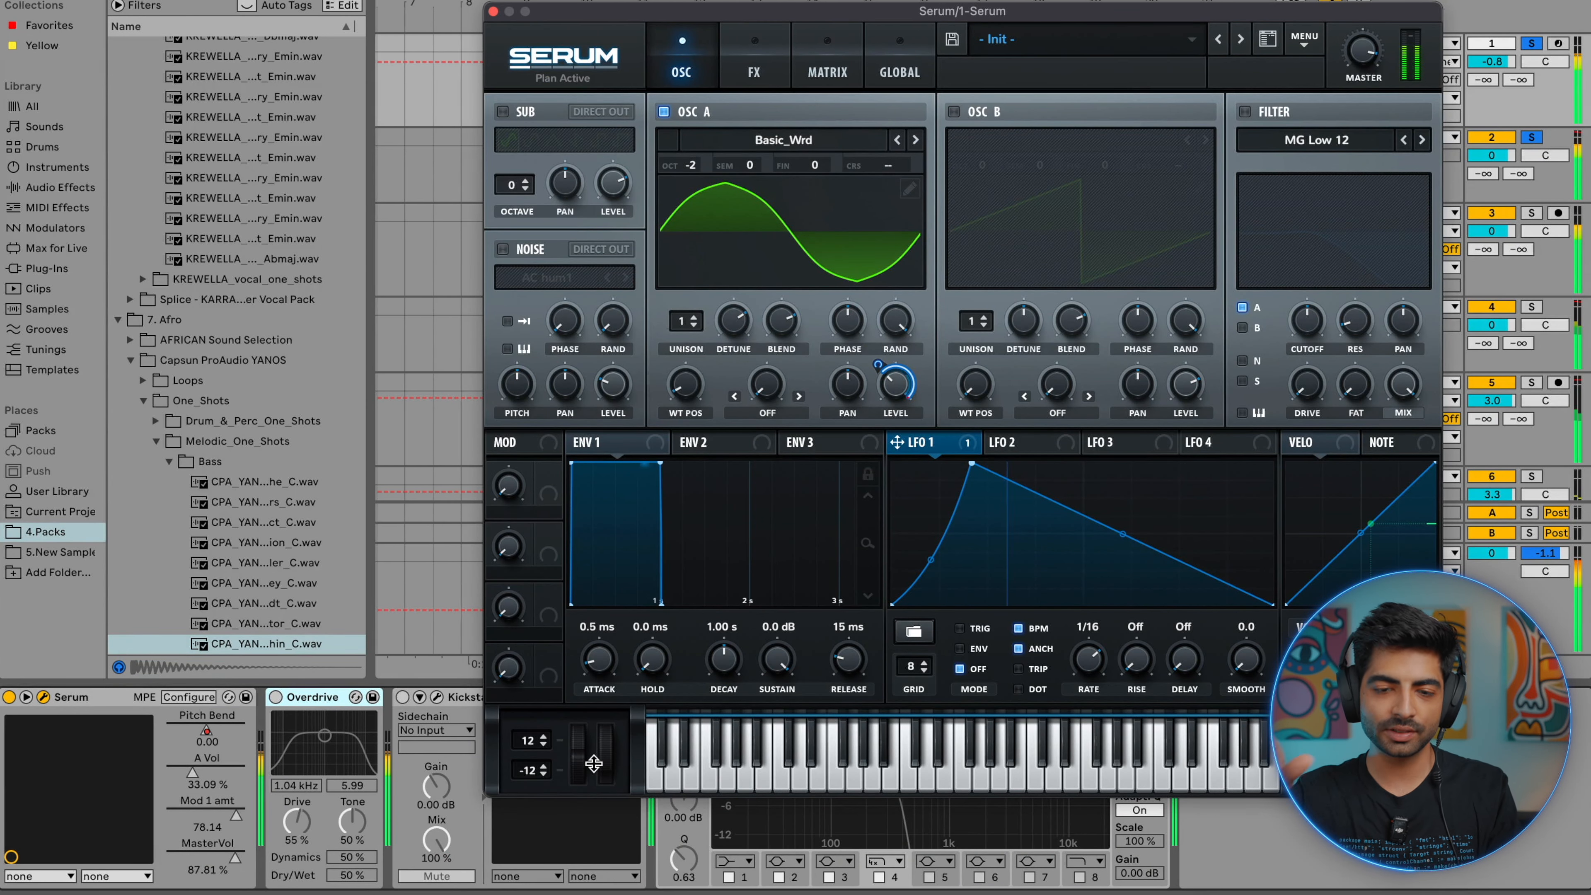
pyautogui.moveTo(971, 22); pyautogui.dragTo(984, 134)
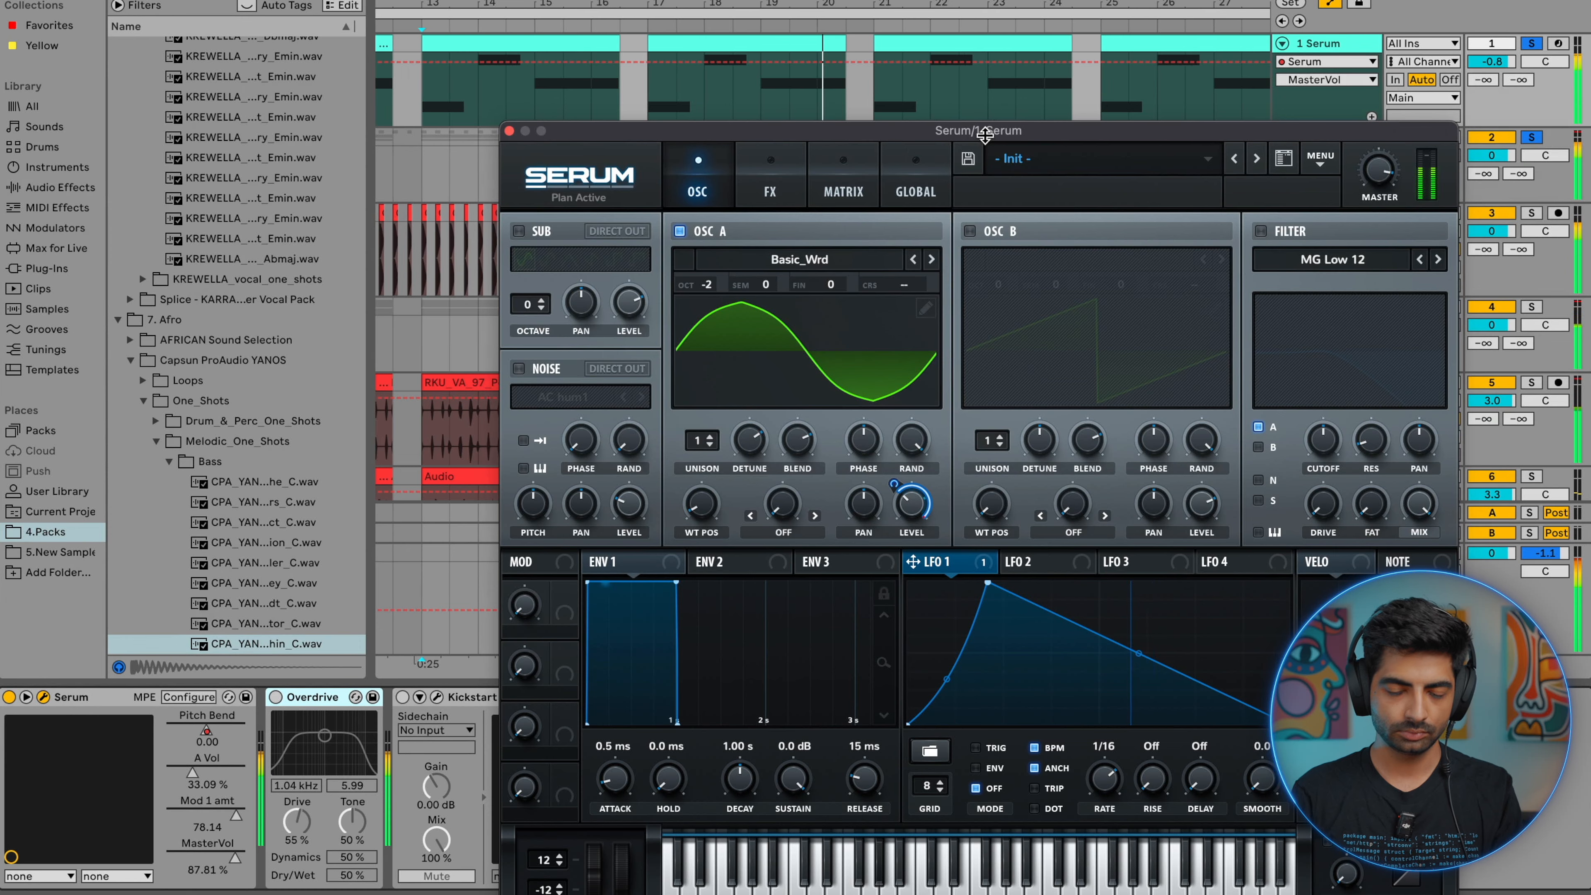
# - Switch on the Overdrive and Kickstart 2 devices on the 1 Serum track and close the Serum window
pyautogui.click(300, 688)
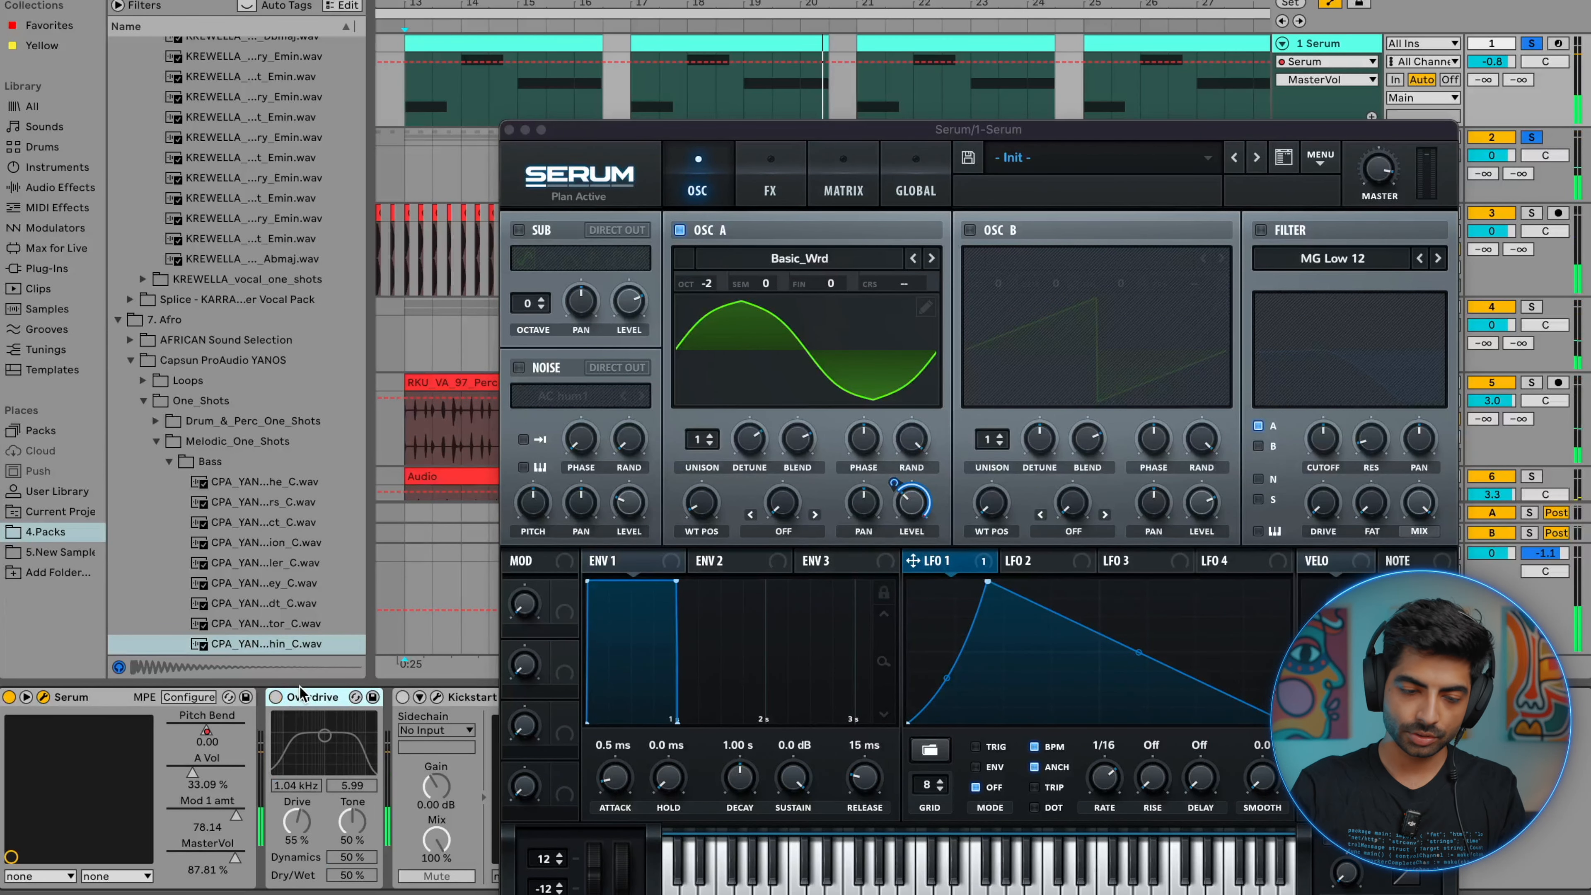
pyautogui.press('0')
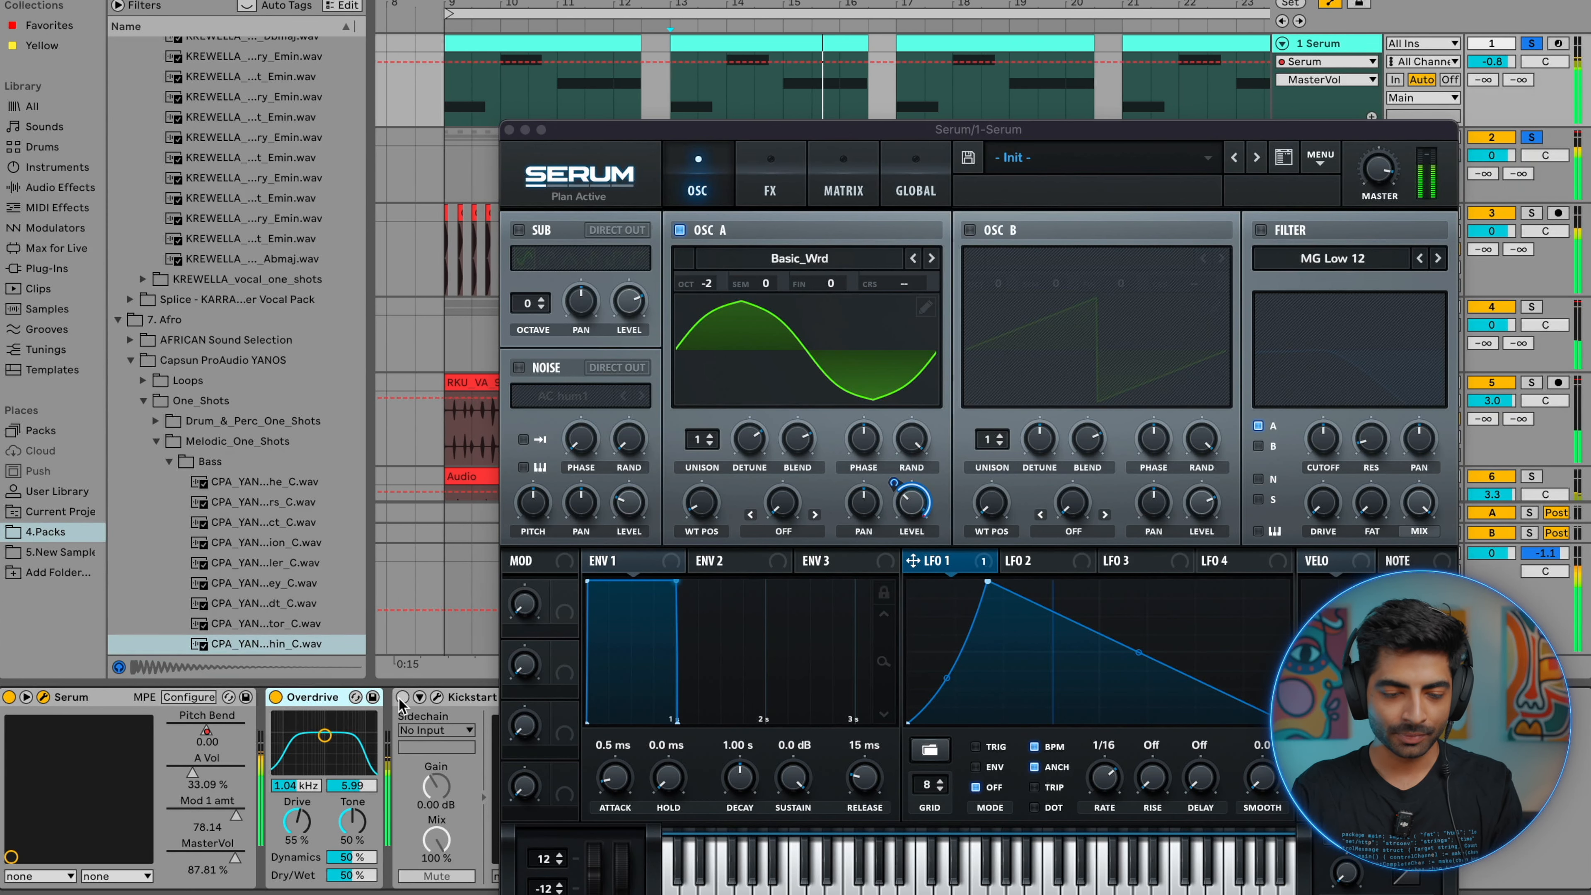
pyautogui.click(509, 129)
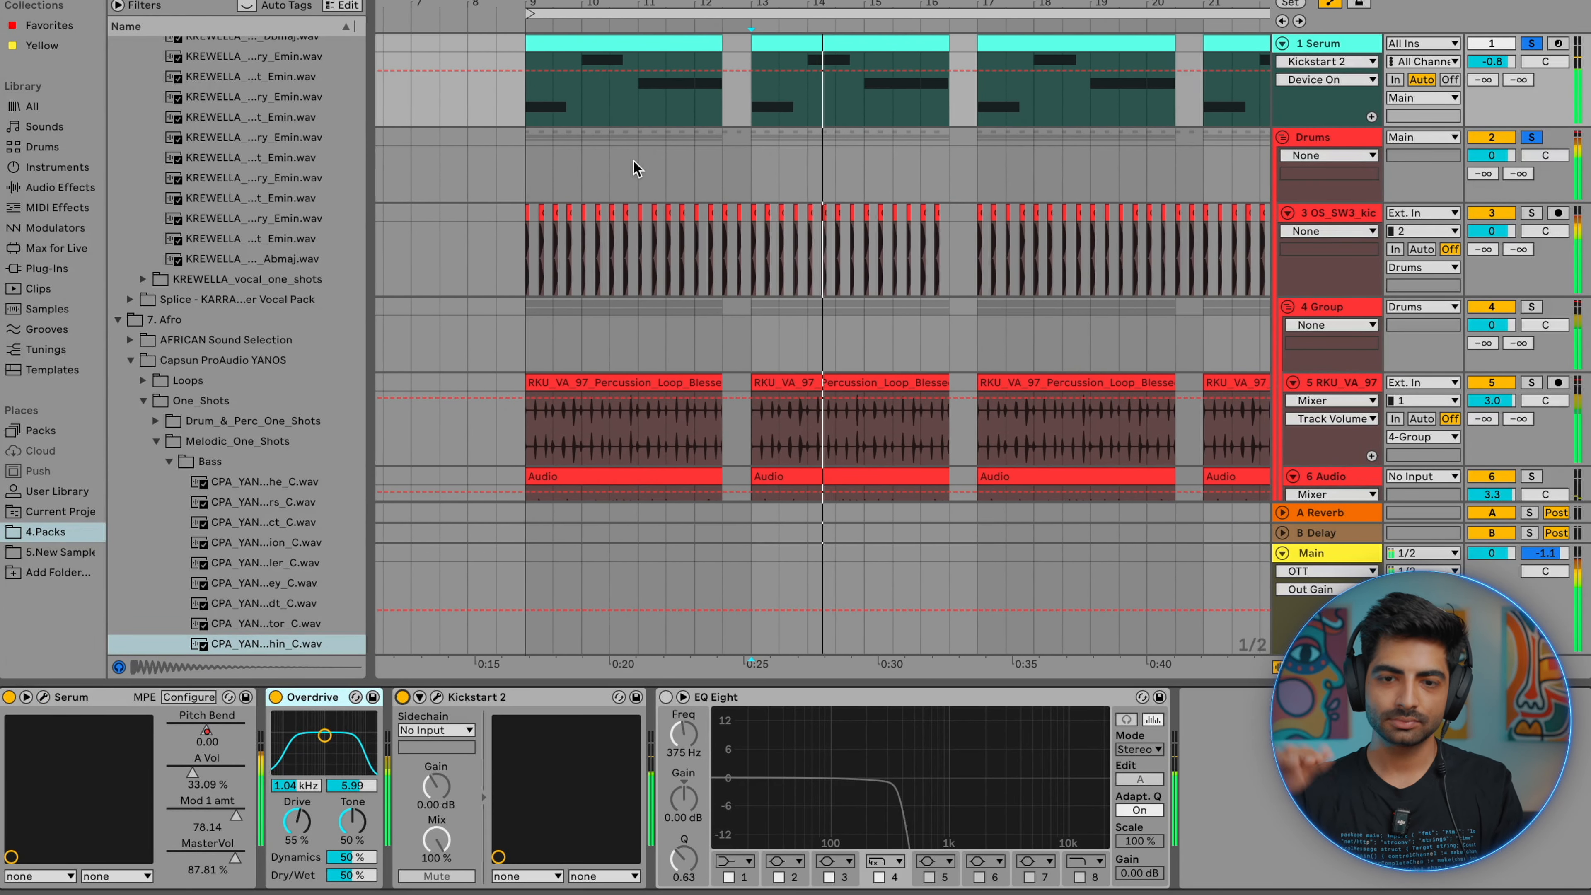
# - Add the Bass track to the soloed Serum and drums and listen to the three together
pyautogui.scroll(-3, 854, 260)
pyautogui.scroll(-1, 854, 260)
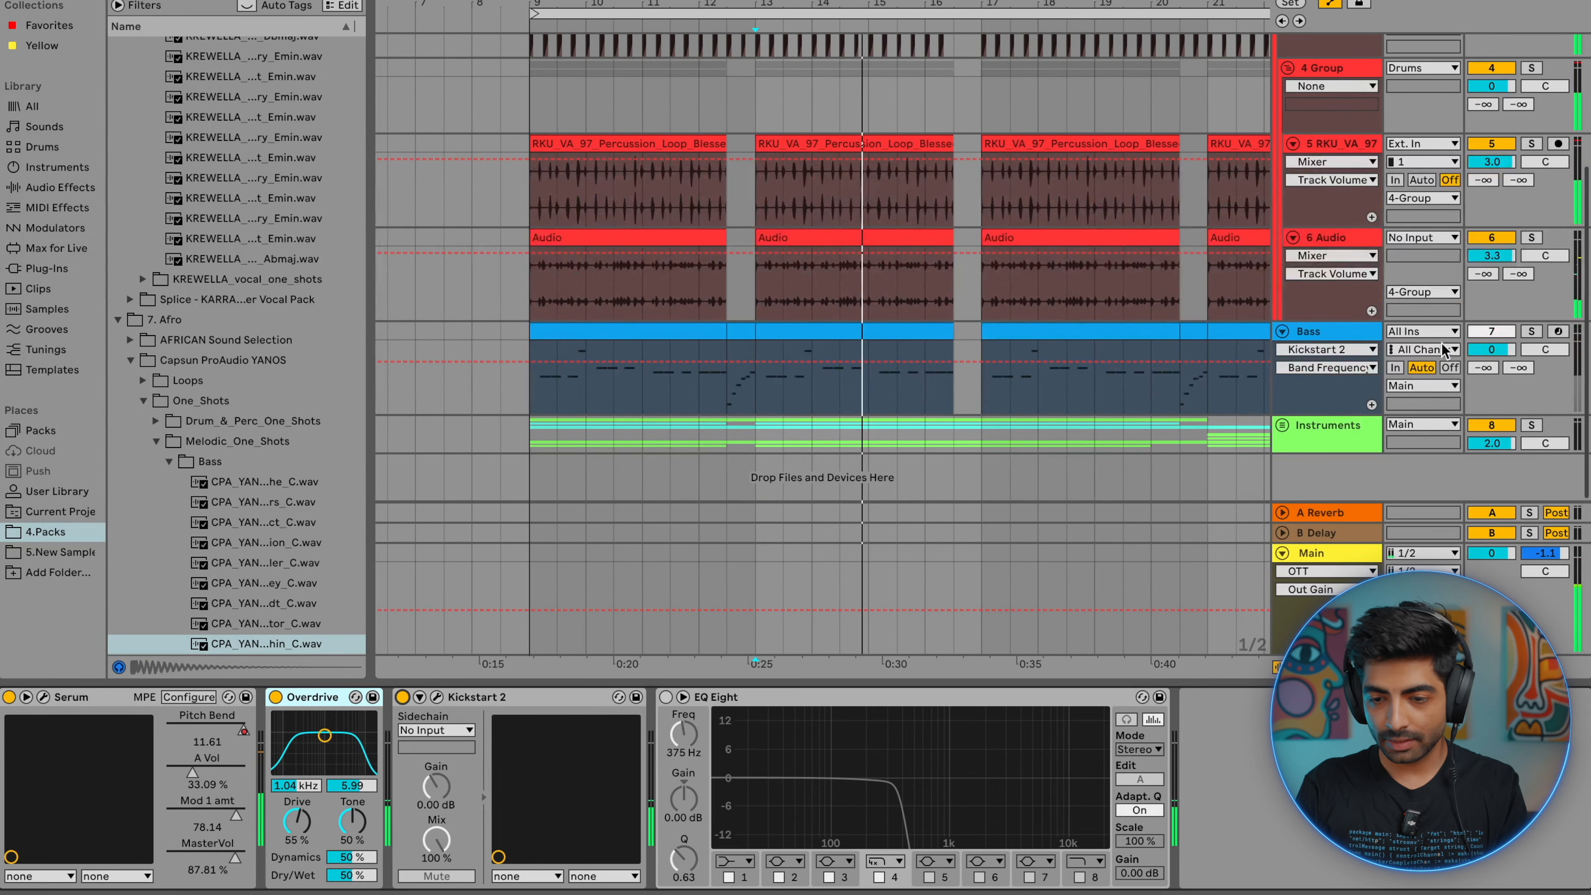
pyautogui.click(1532, 333)
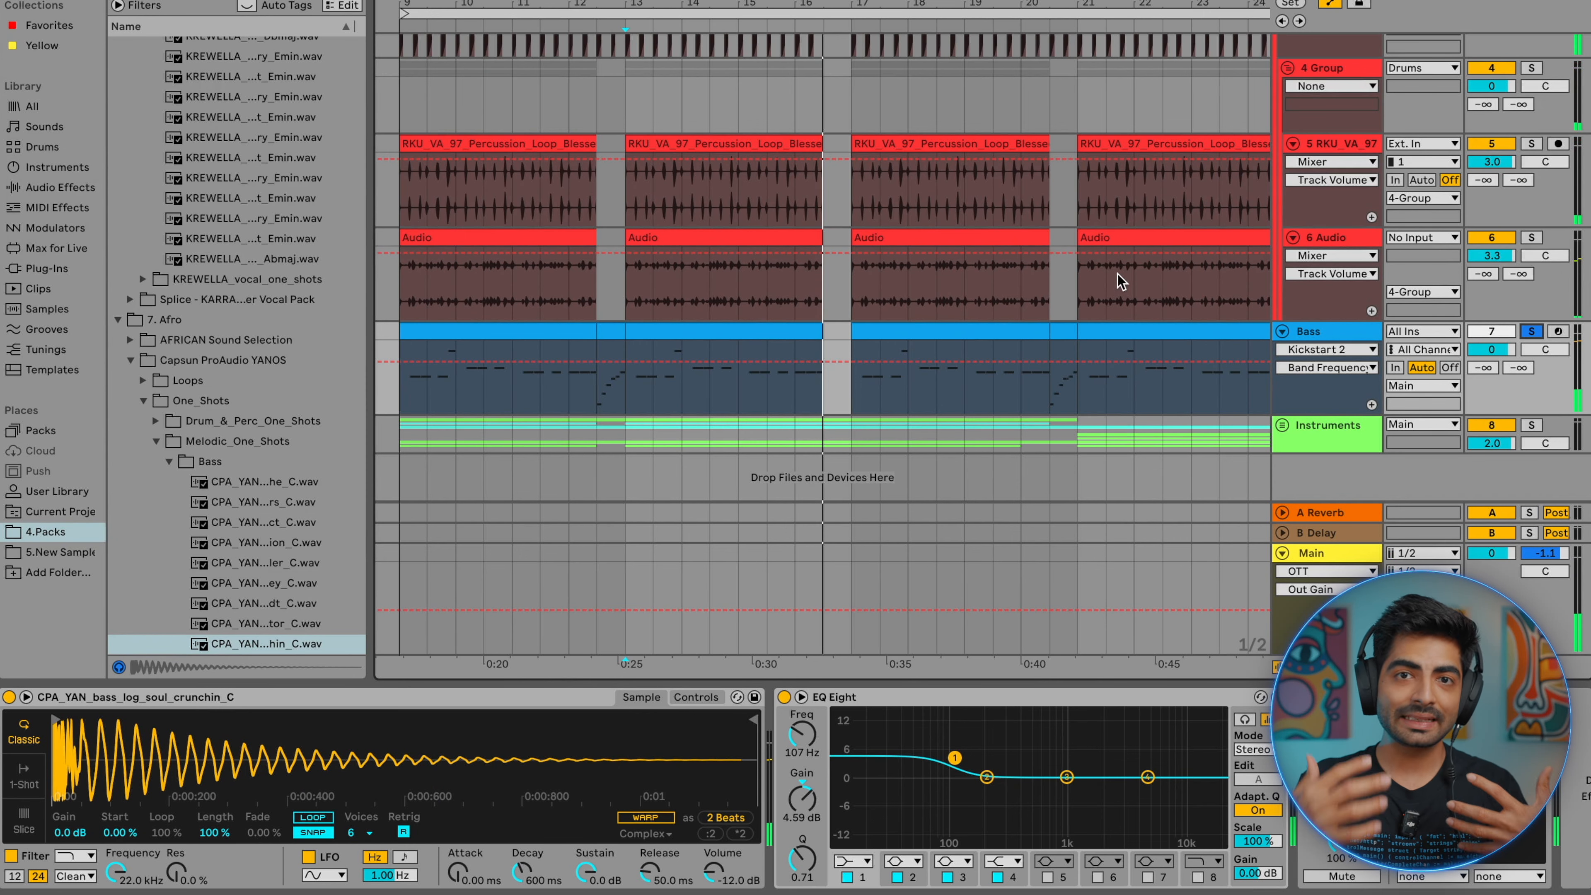
# - Hide the automation lanes and play the 1 Serum, Drums and Bass tracks soloed together
pyautogui.scroll(5, 1121, 274)
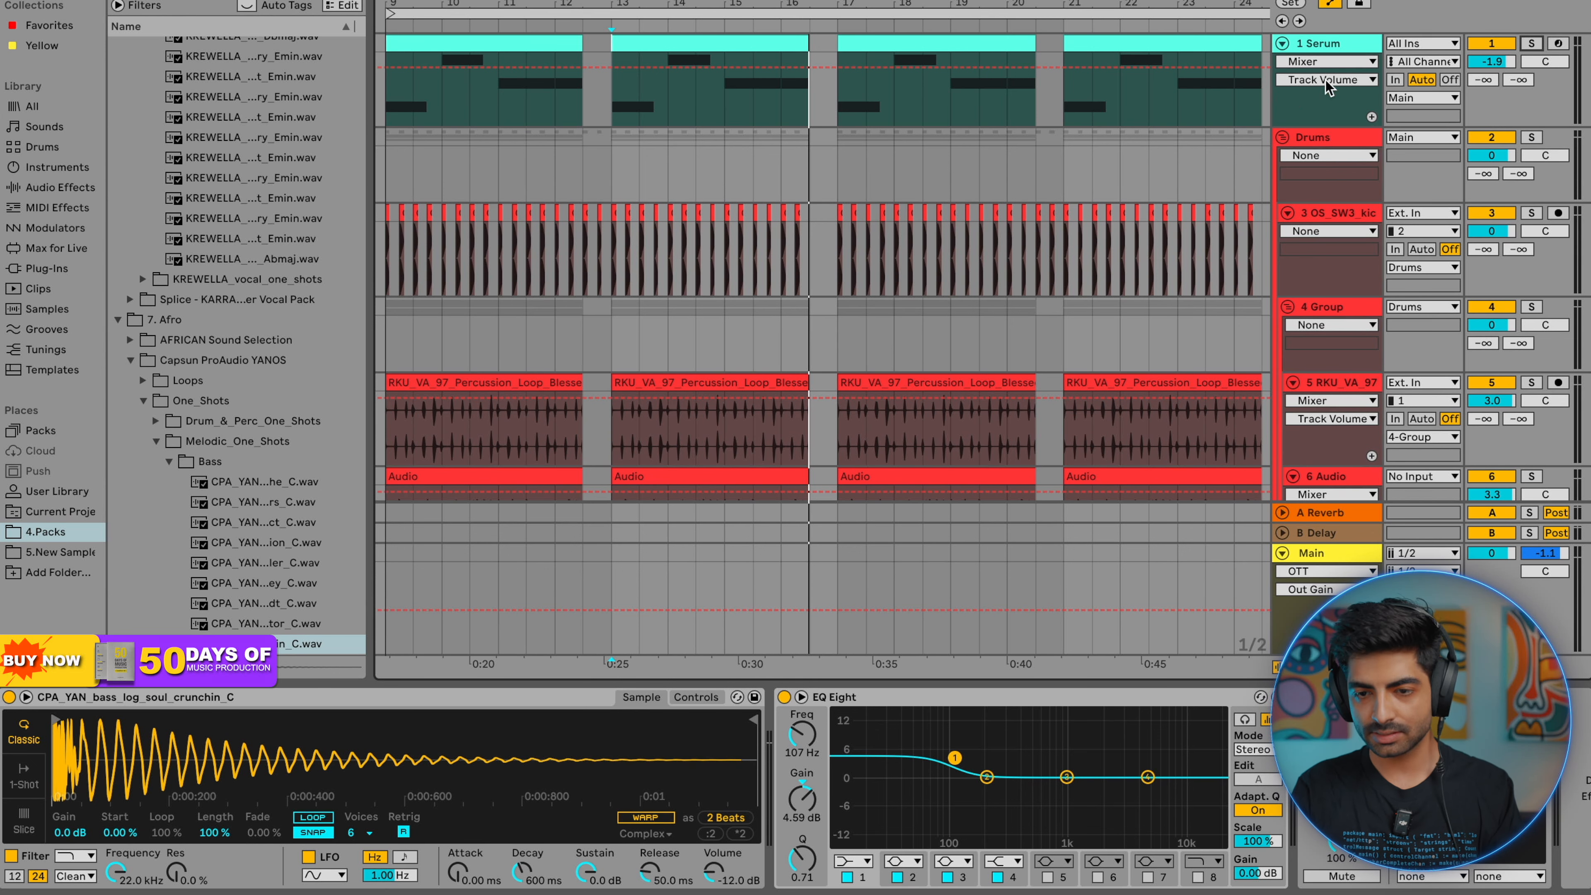
pyautogui.click(1334, 49)
pyautogui.click(1329, 5)
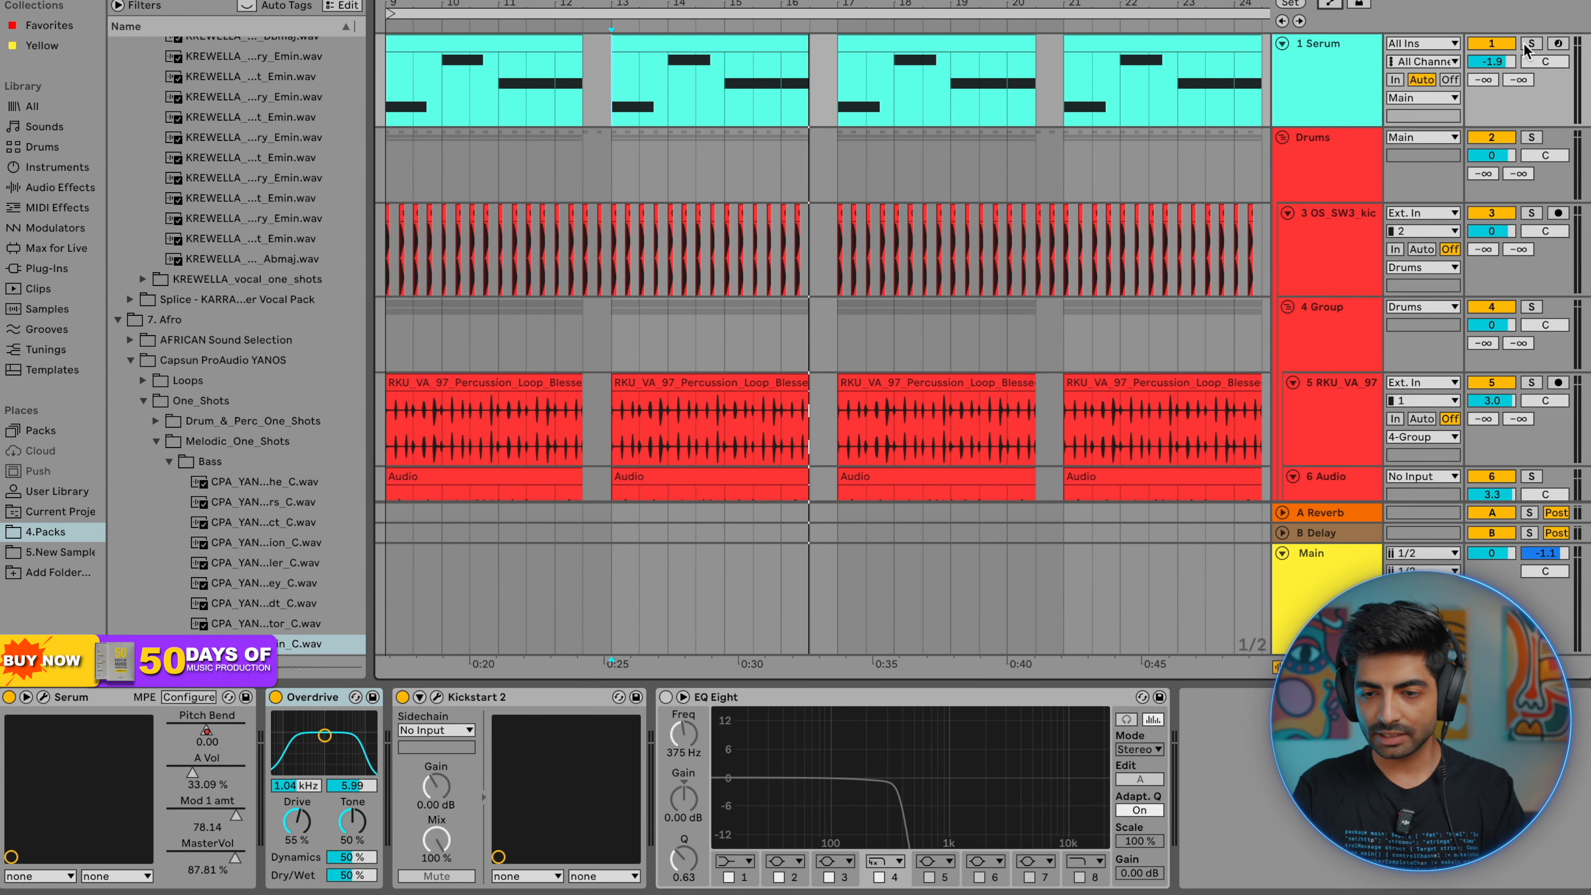
pyautogui.click(1531, 139)
pyautogui.scroll(-5, 1531, 143)
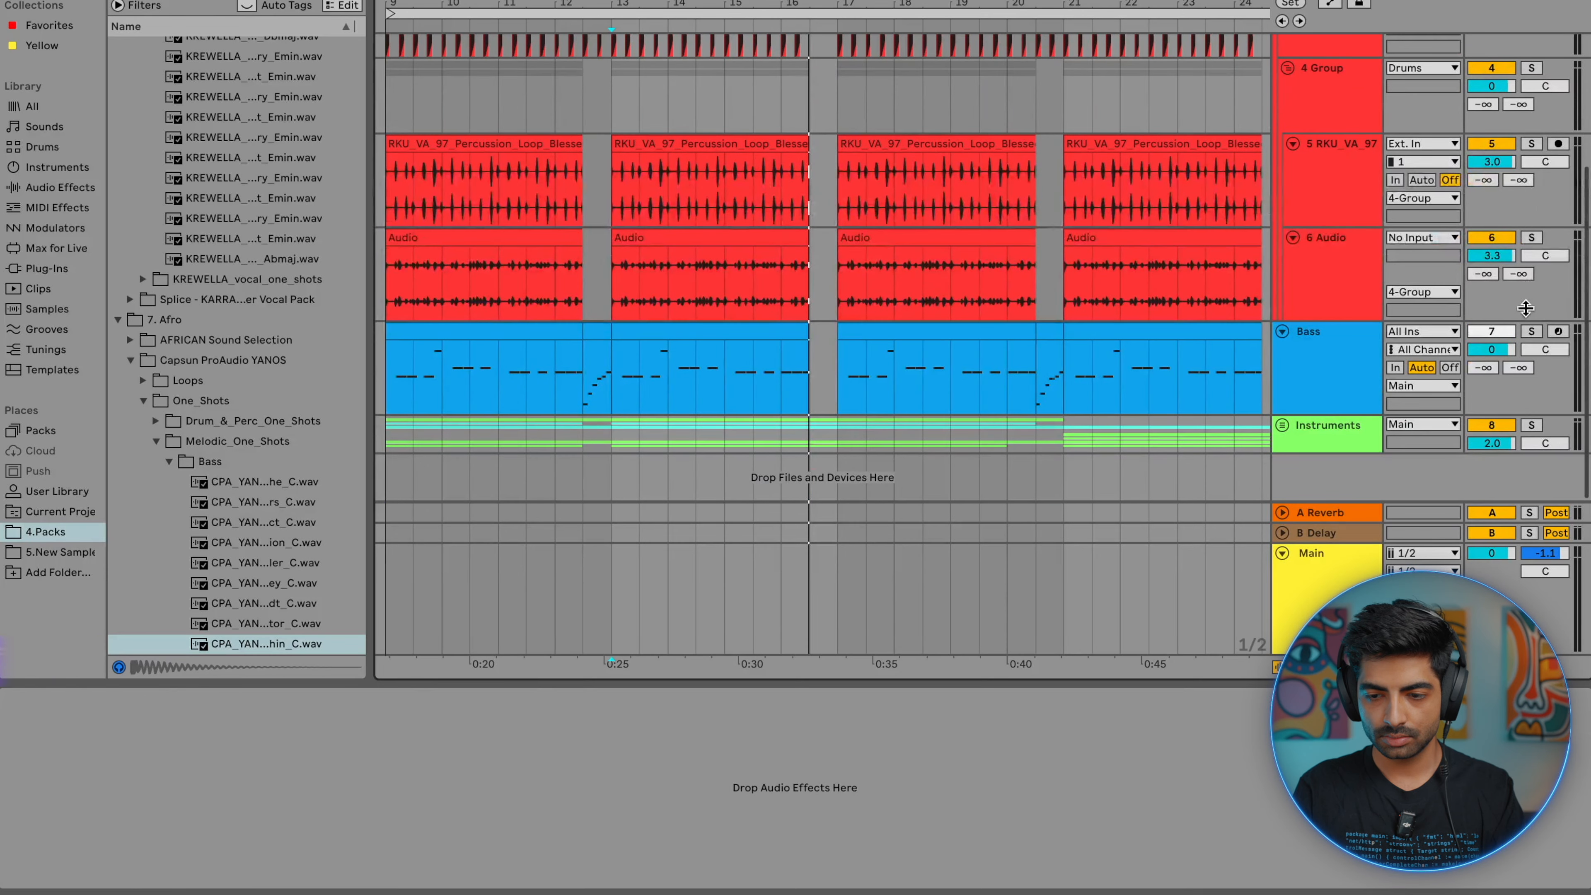
pyautogui.click(1533, 332)
pyautogui.press('space')
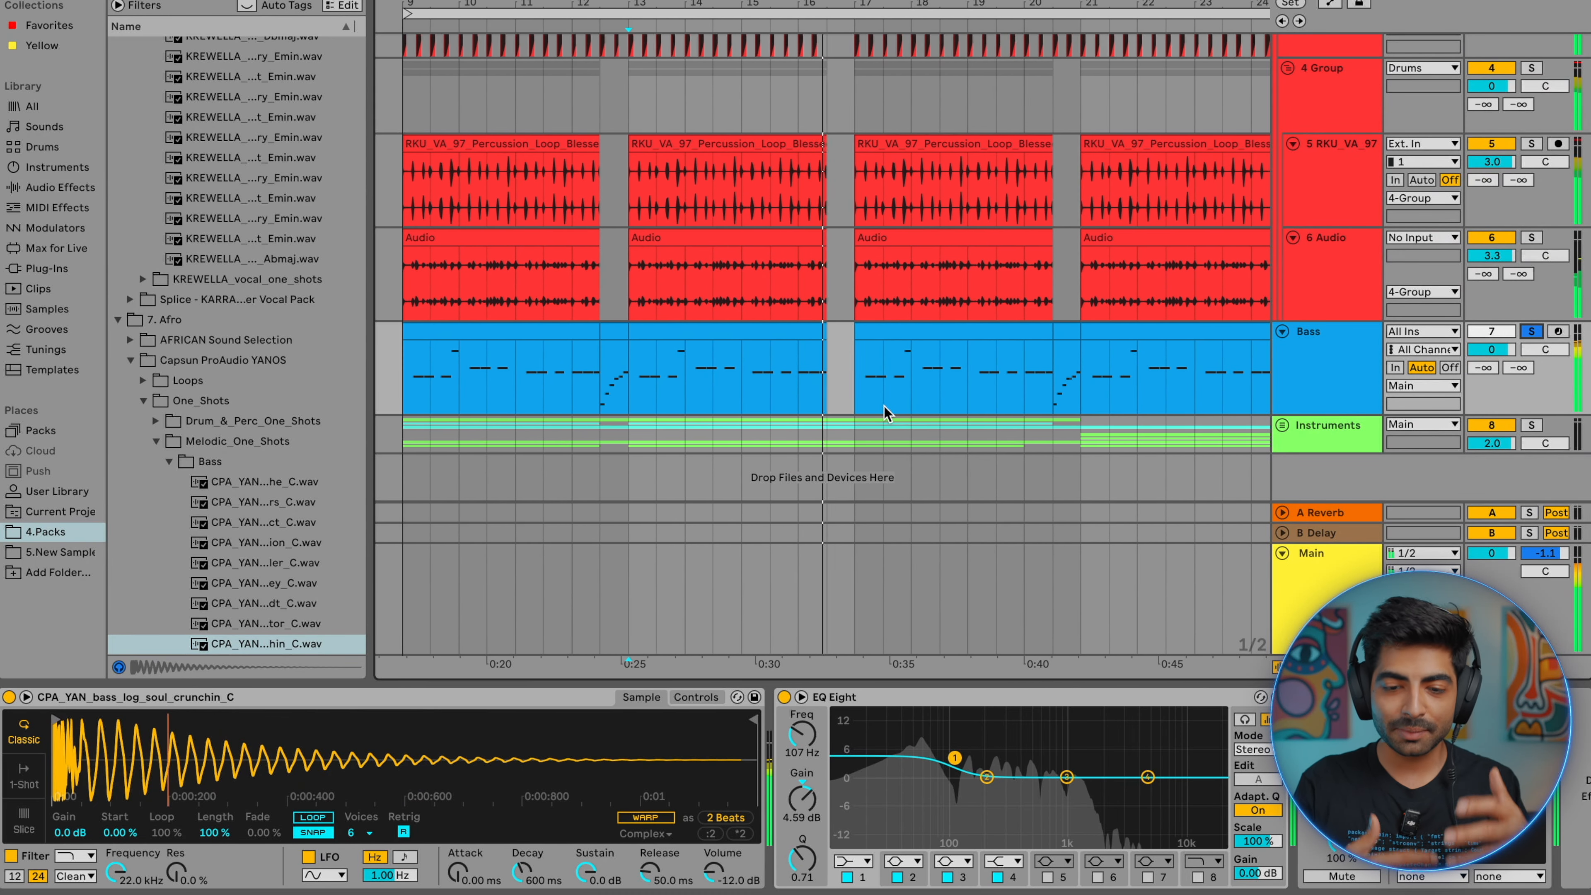
# - Solo the Instruments group alongside the Serum, drums and bass and play the section from bar 13
pyautogui.scroll(4, 884, 407)
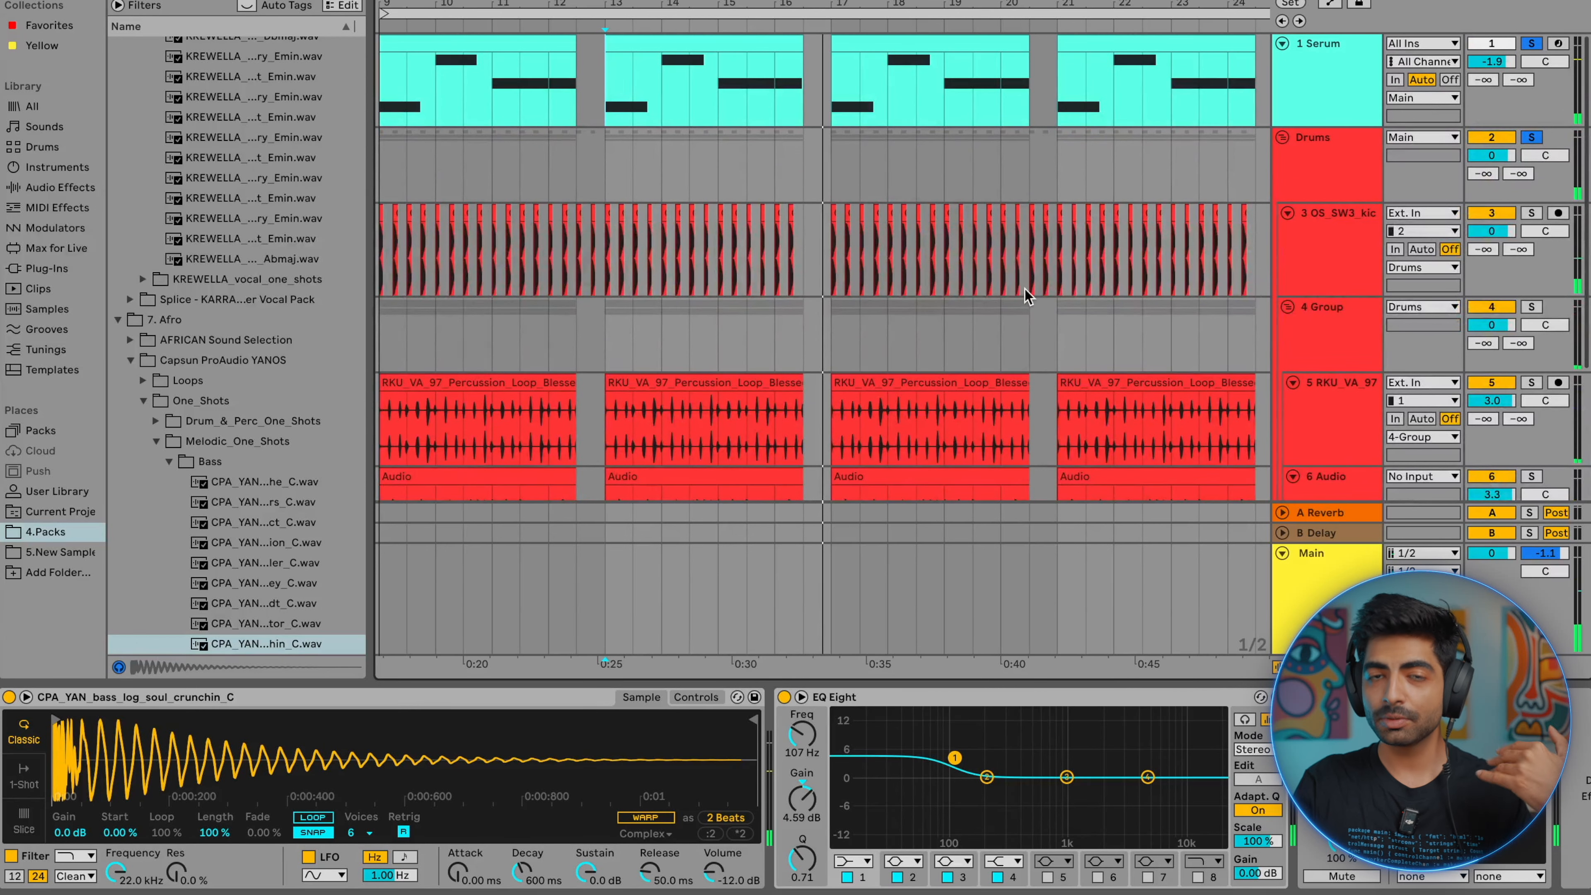
pyautogui.click(1305, 105)
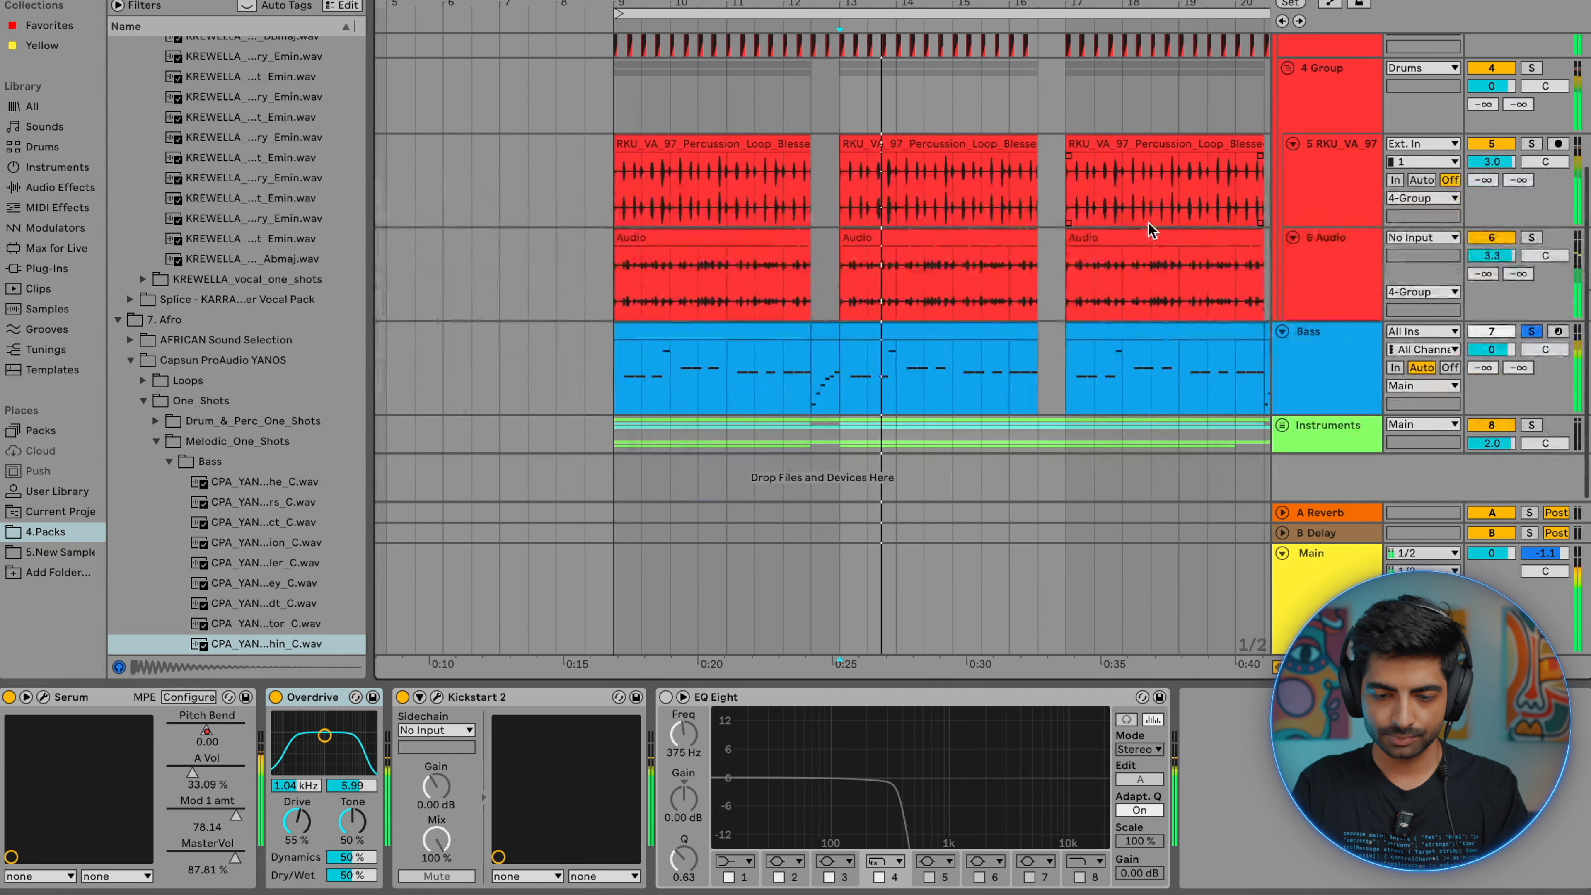
pyautogui.scroll(-3, 1097, 392)
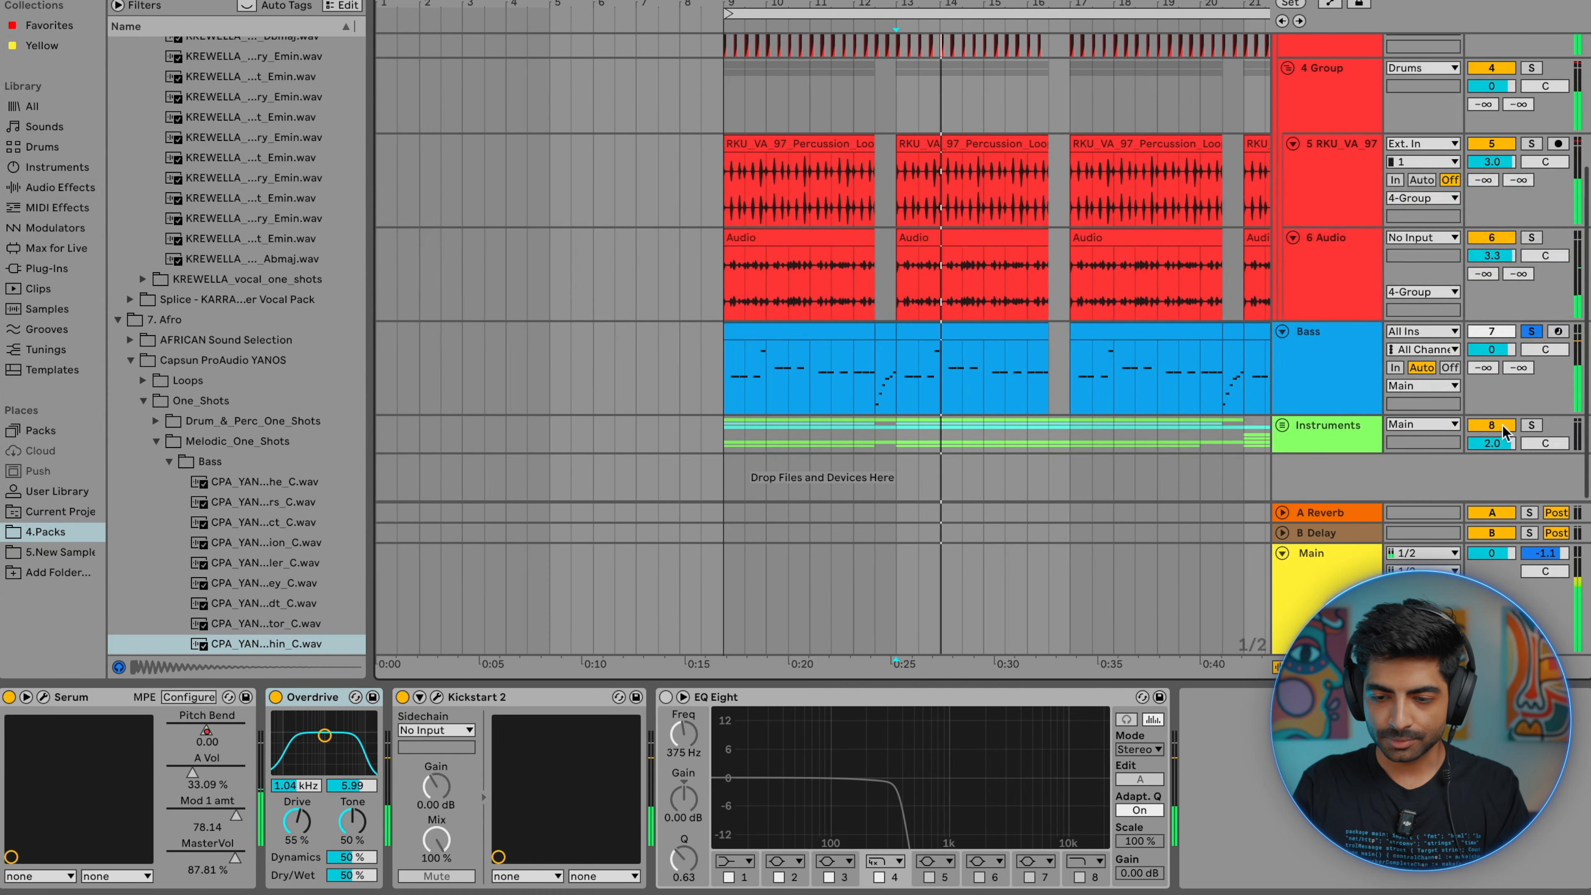
pyautogui.click(1533, 427)
pyautogui.scroll(-3, 764, 407)
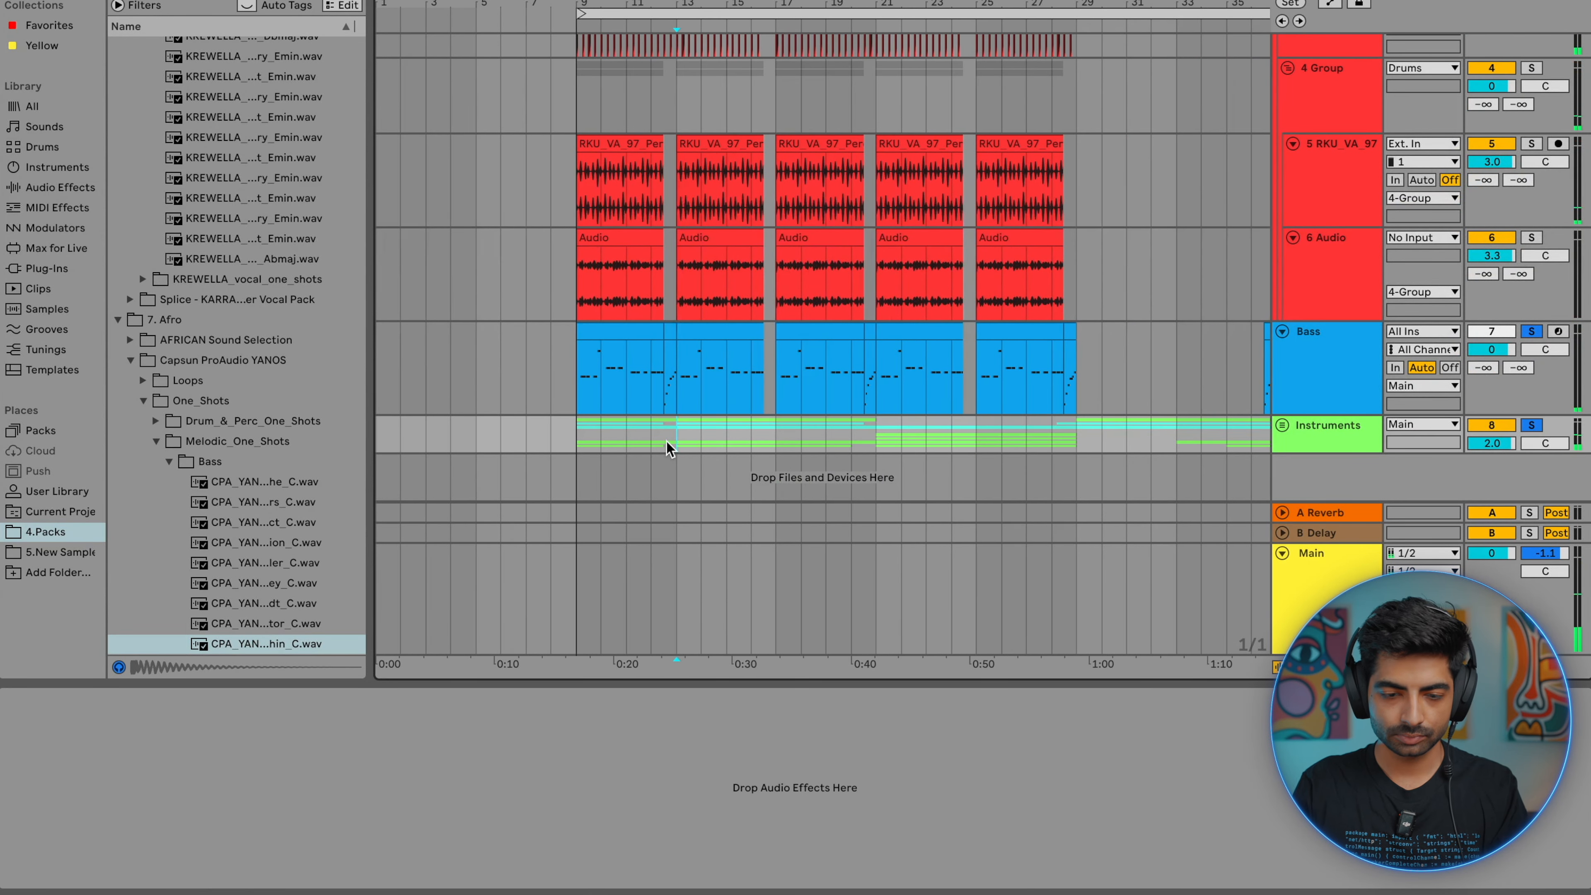
pyautogui.scroll(3, 668, 447)
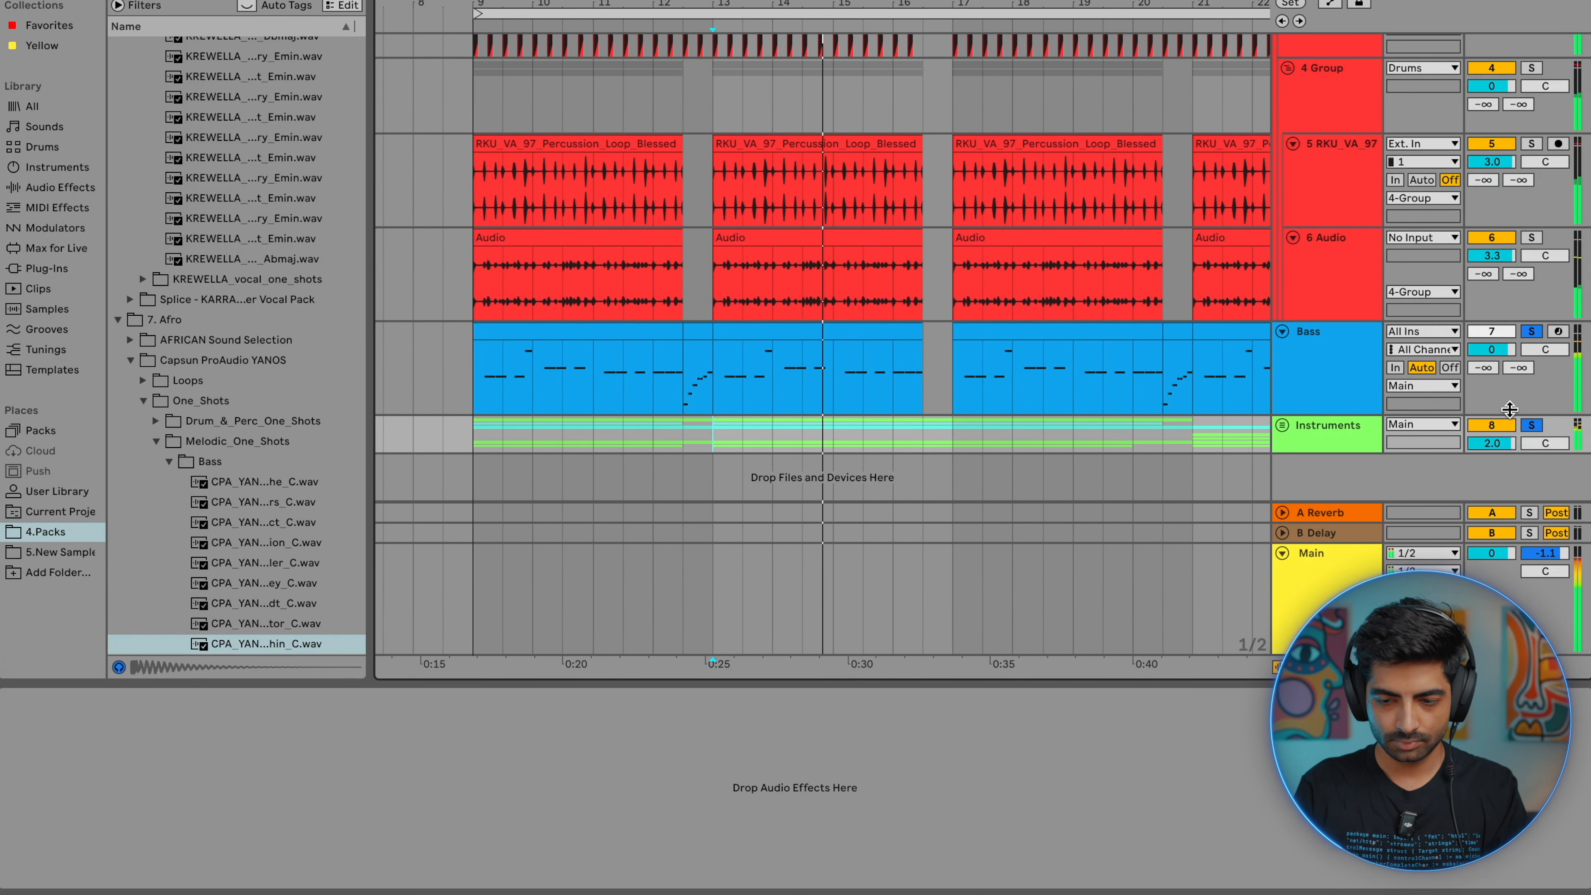
# - Clear all track solos and play the full beat up to bar 21
pyautogui.scroll(5, 941, 401)
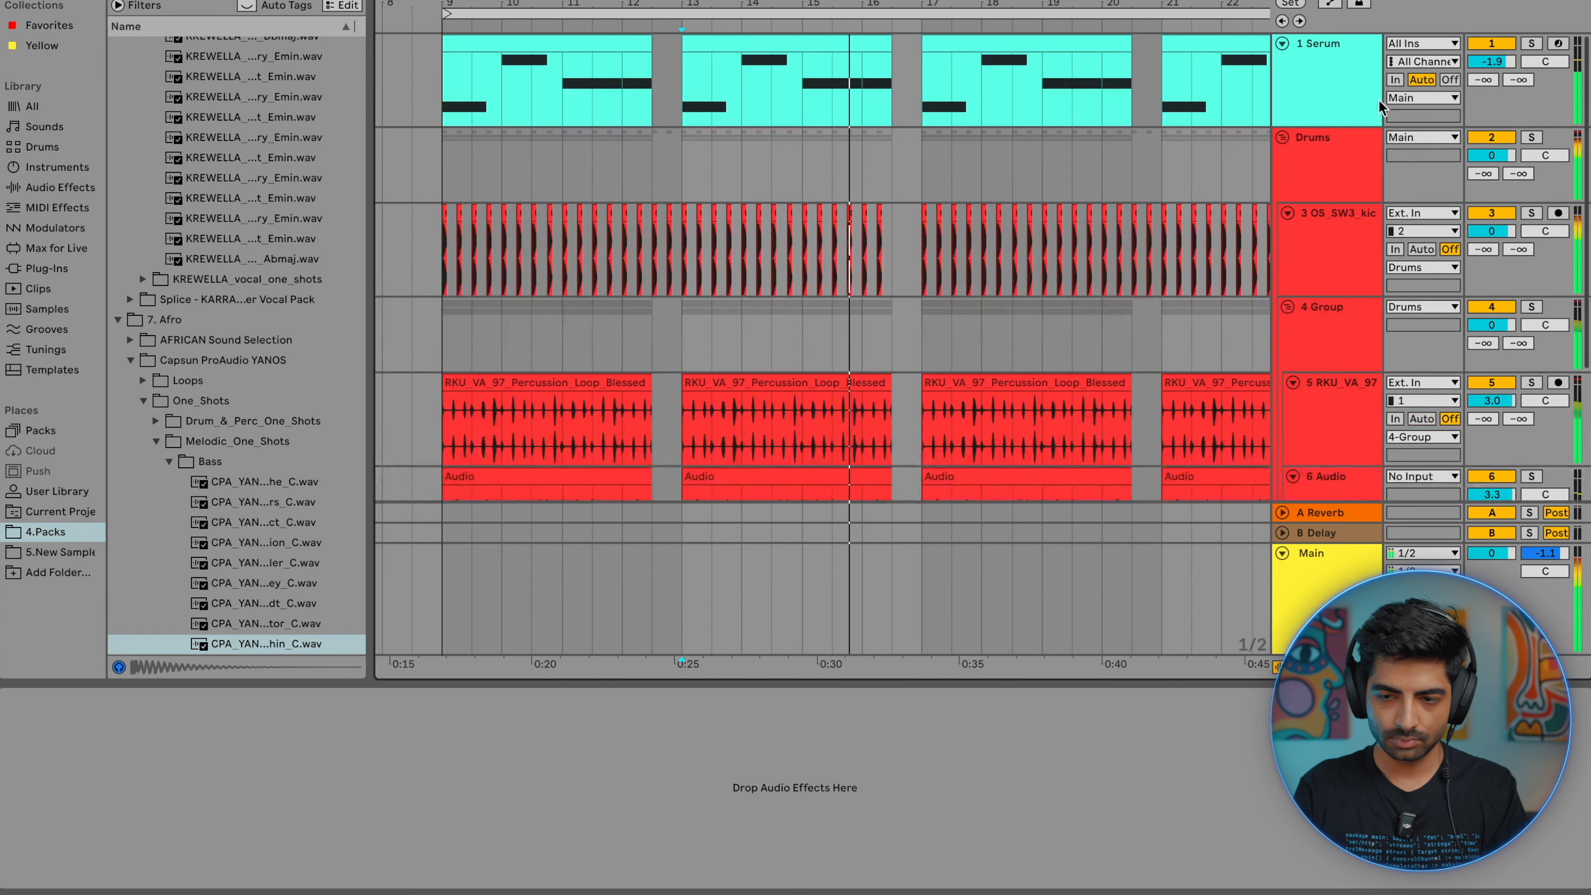
pyautogui.scroll(-2, 928, 169)
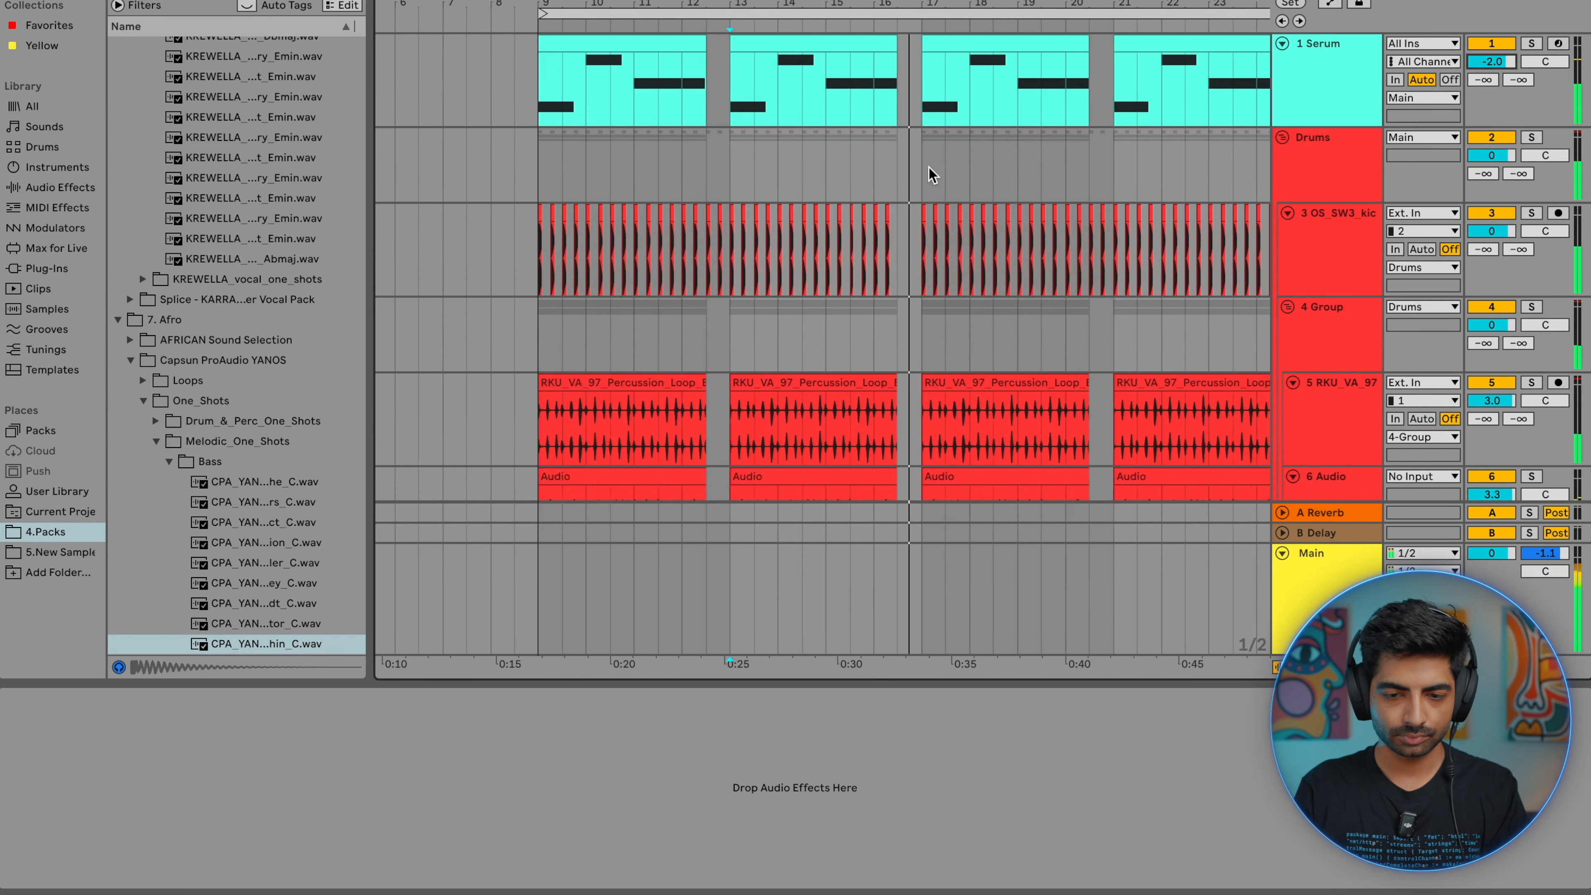
pyautogui.scroll(-4, 929, 168)
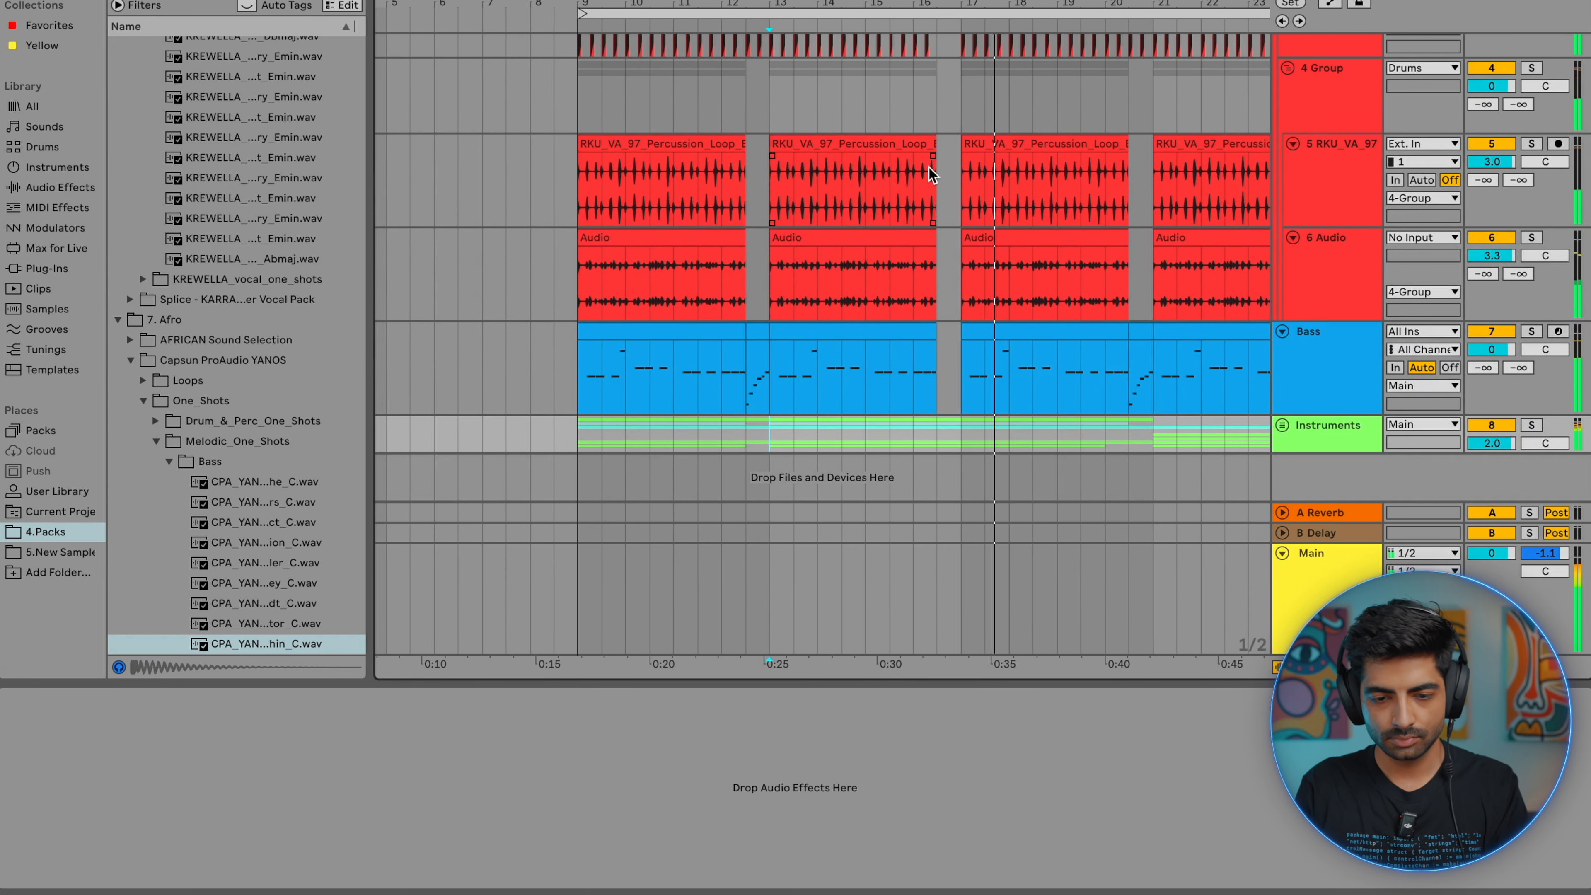
pyautogui.scroll(-3, 929, 168)
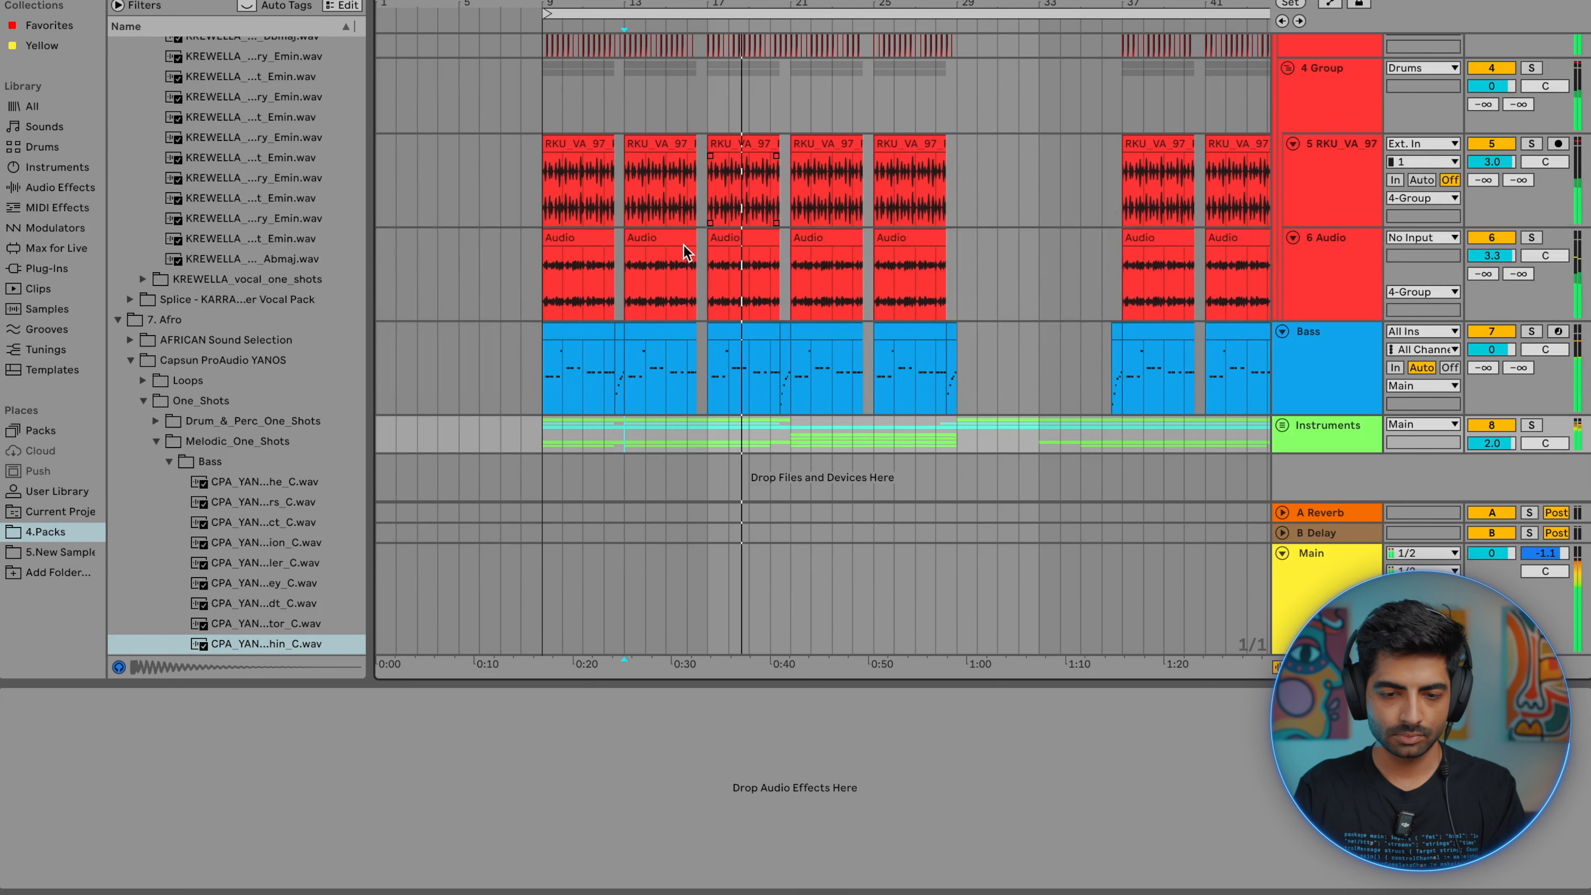
pyautogui.scroll(4, 683, 245)
pyautogui.scroll(3, 649, 235)
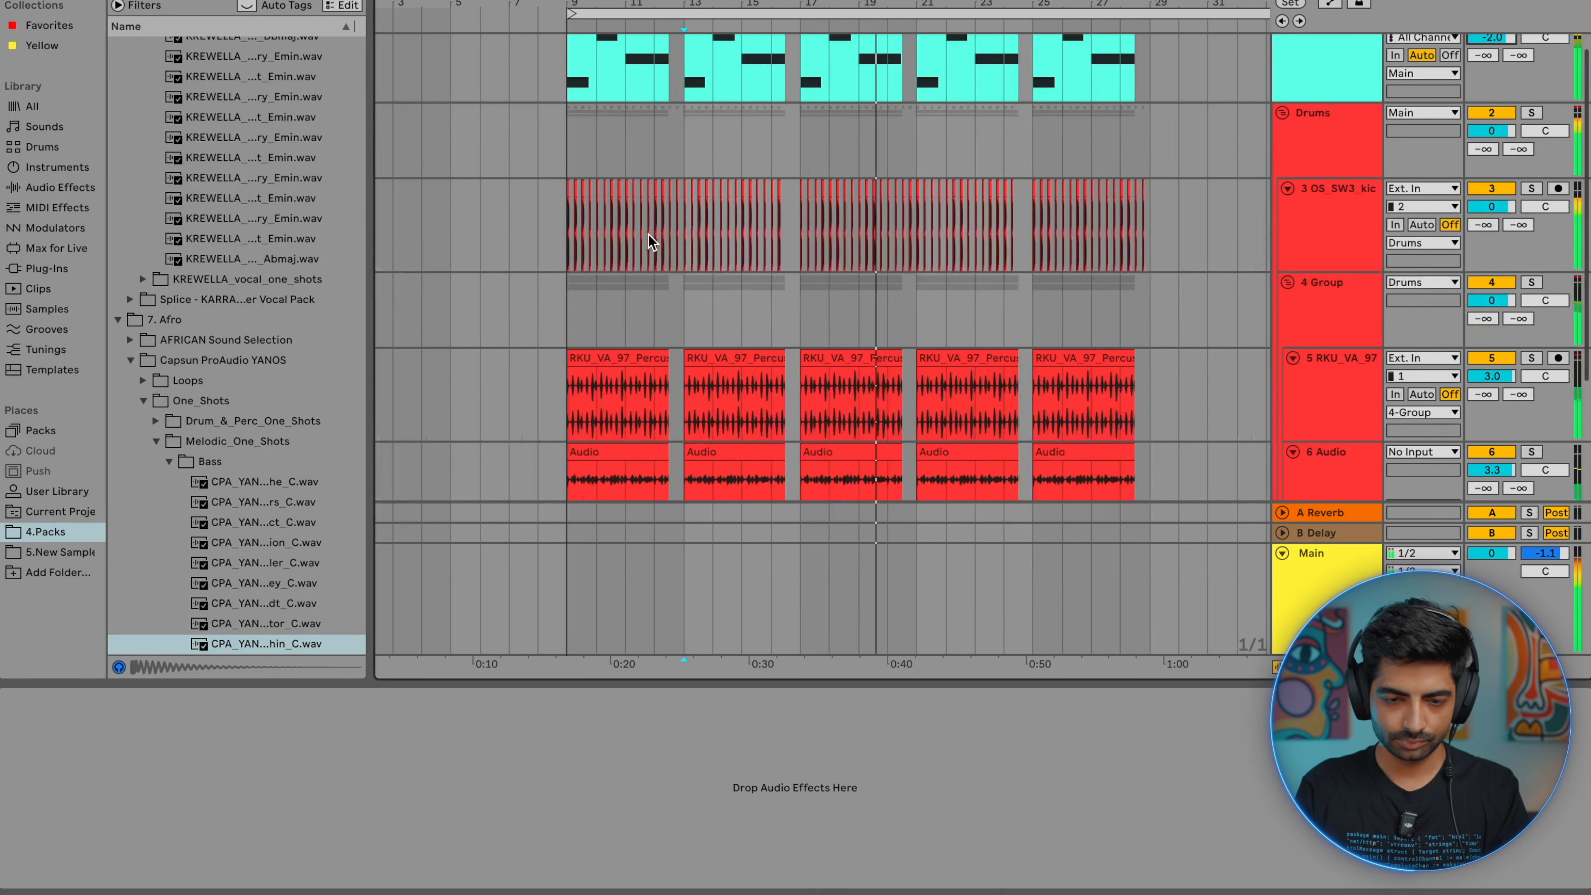
pyautogui.click(683, 289)
pyautogui.scroll(-5, 682, 292)
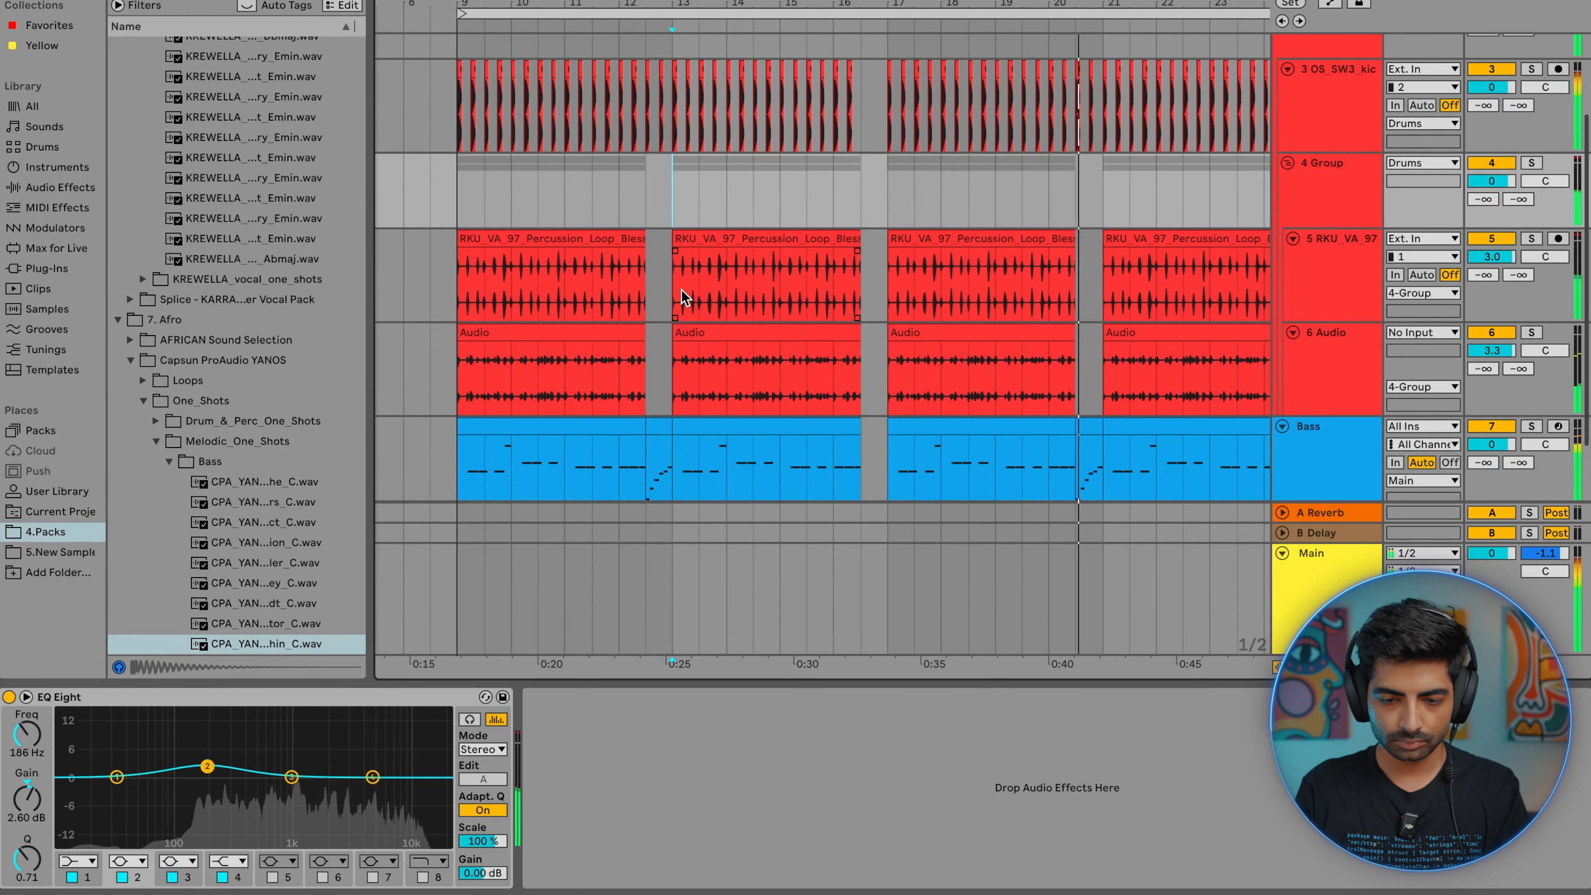
pyautogui.scroll(-4, 683, 296)
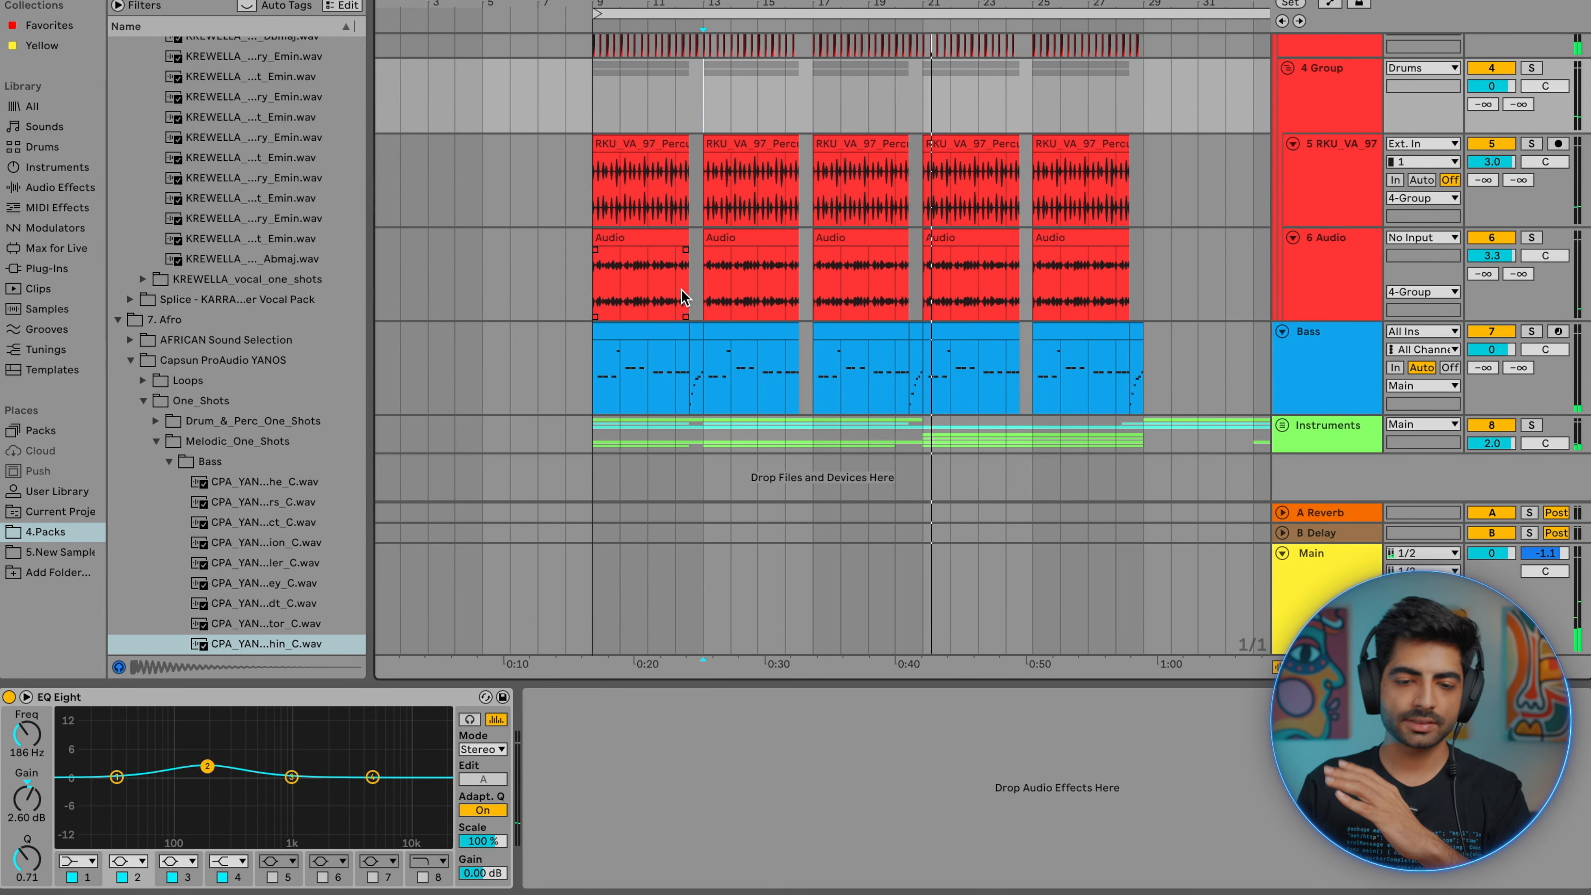
# - Play the full beat from the start of the Bass clips at bar 9 and show the Main track's device chain
pyautogui.click(587, 368)
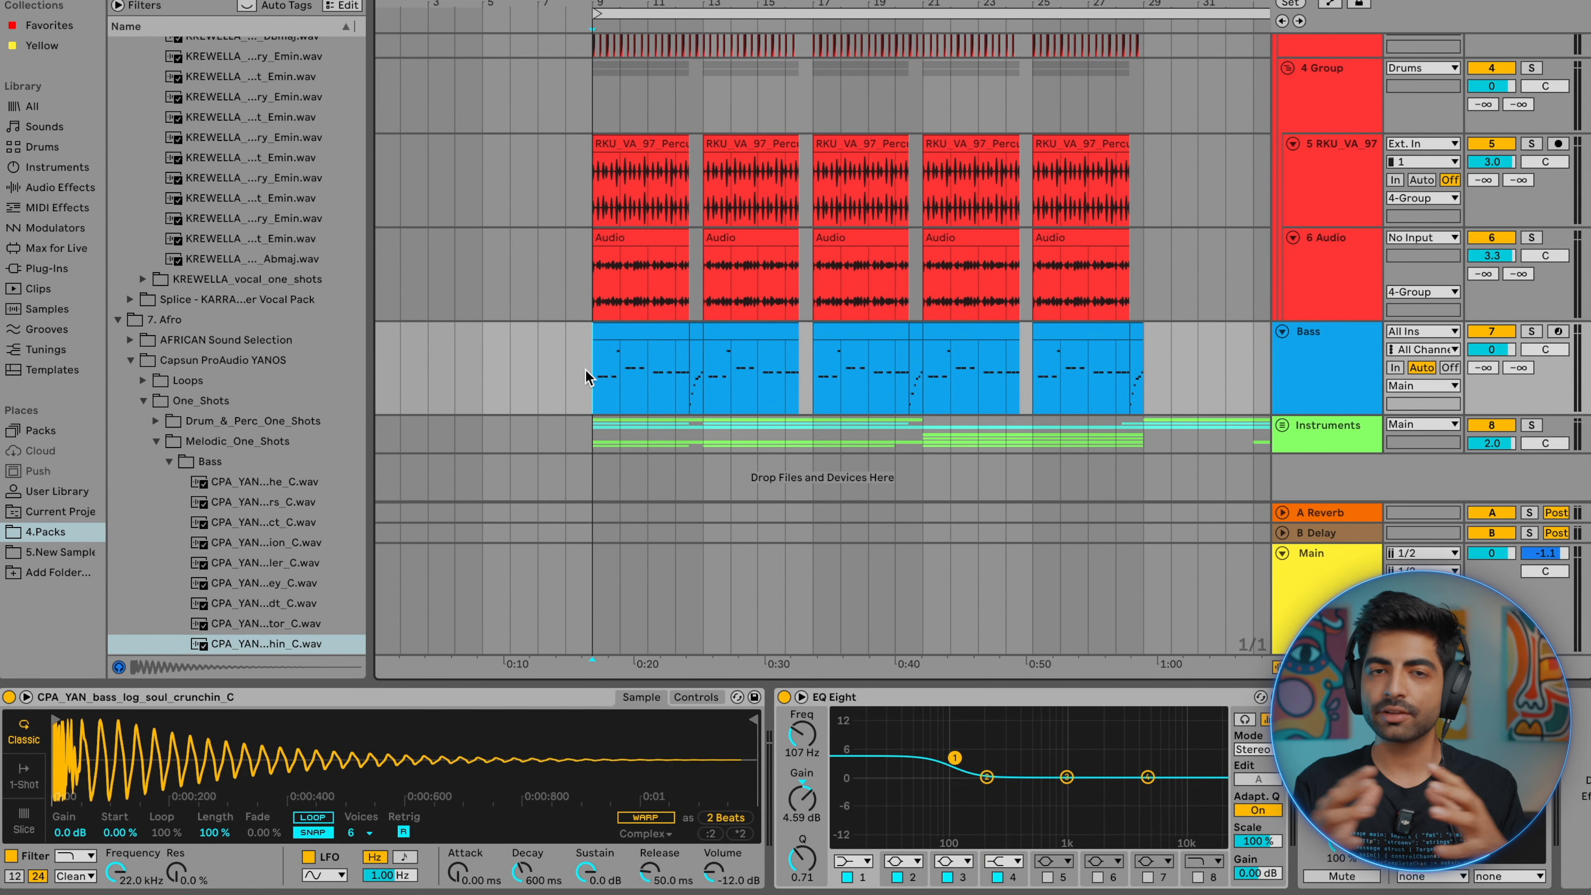
pyautogui.scroll(5, 586, 370)
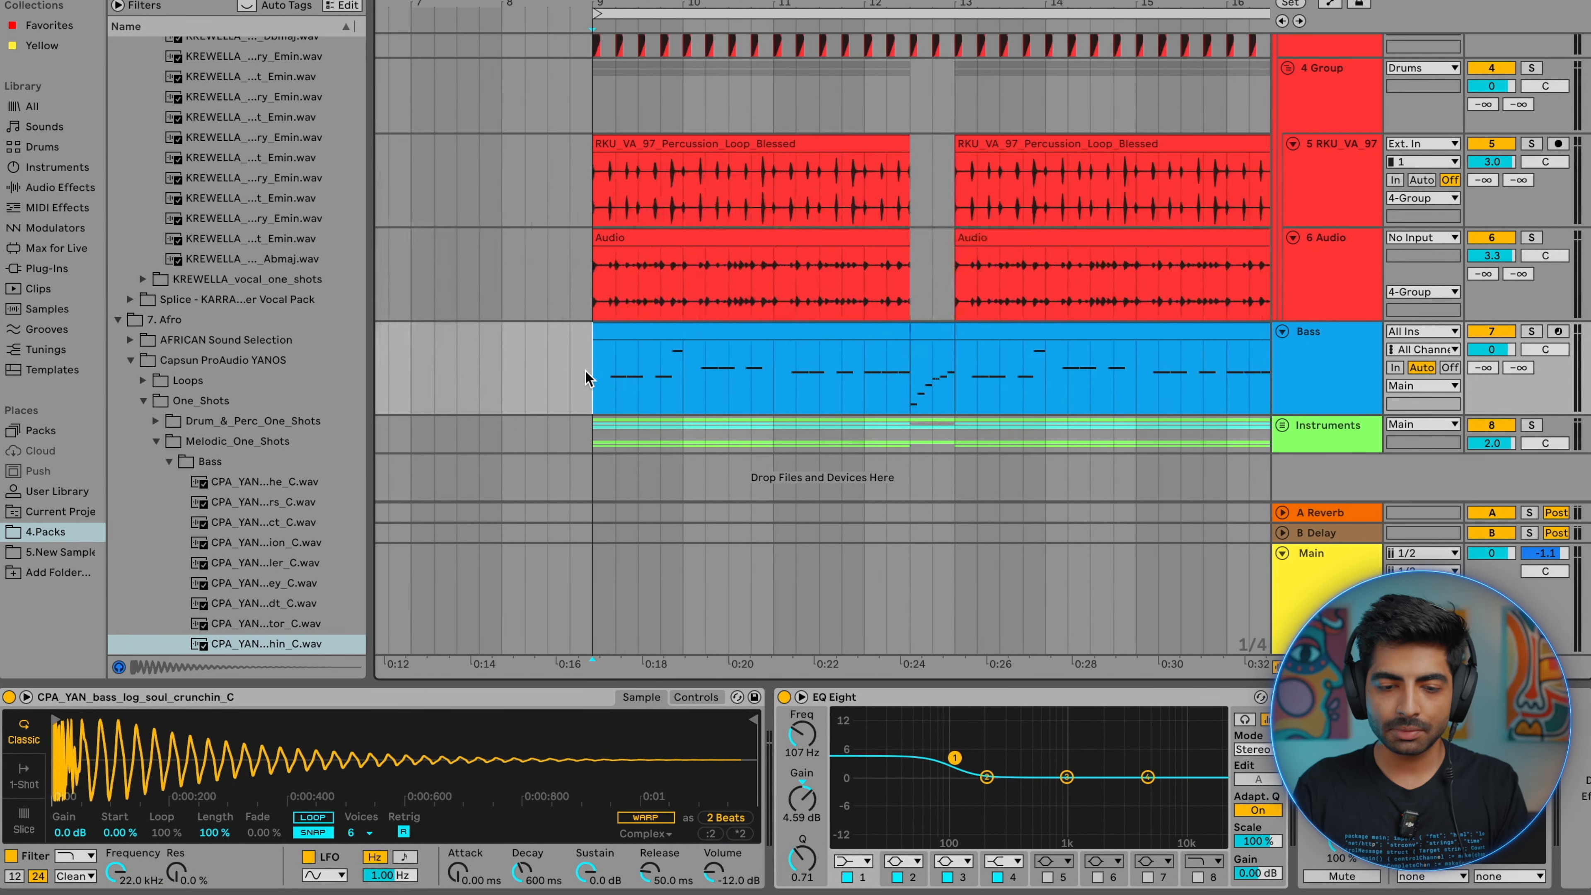
pyautogui.hscroll(-4, 589, 376)
pyautogui.press('space')
pyautogui.click(787, 622)
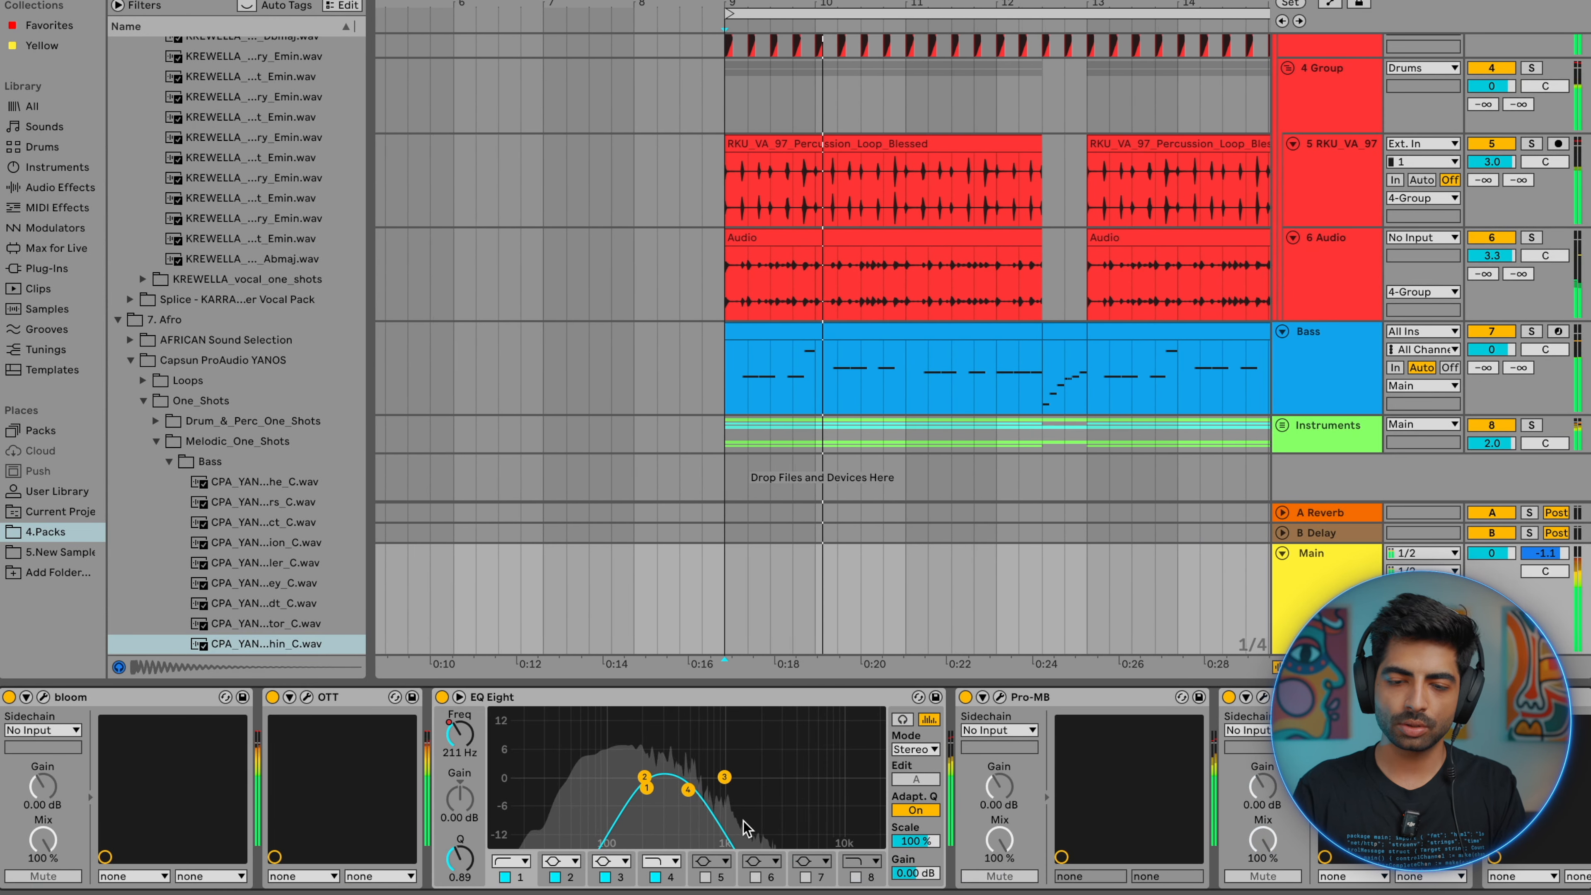
pyautogui.click(681, 448)
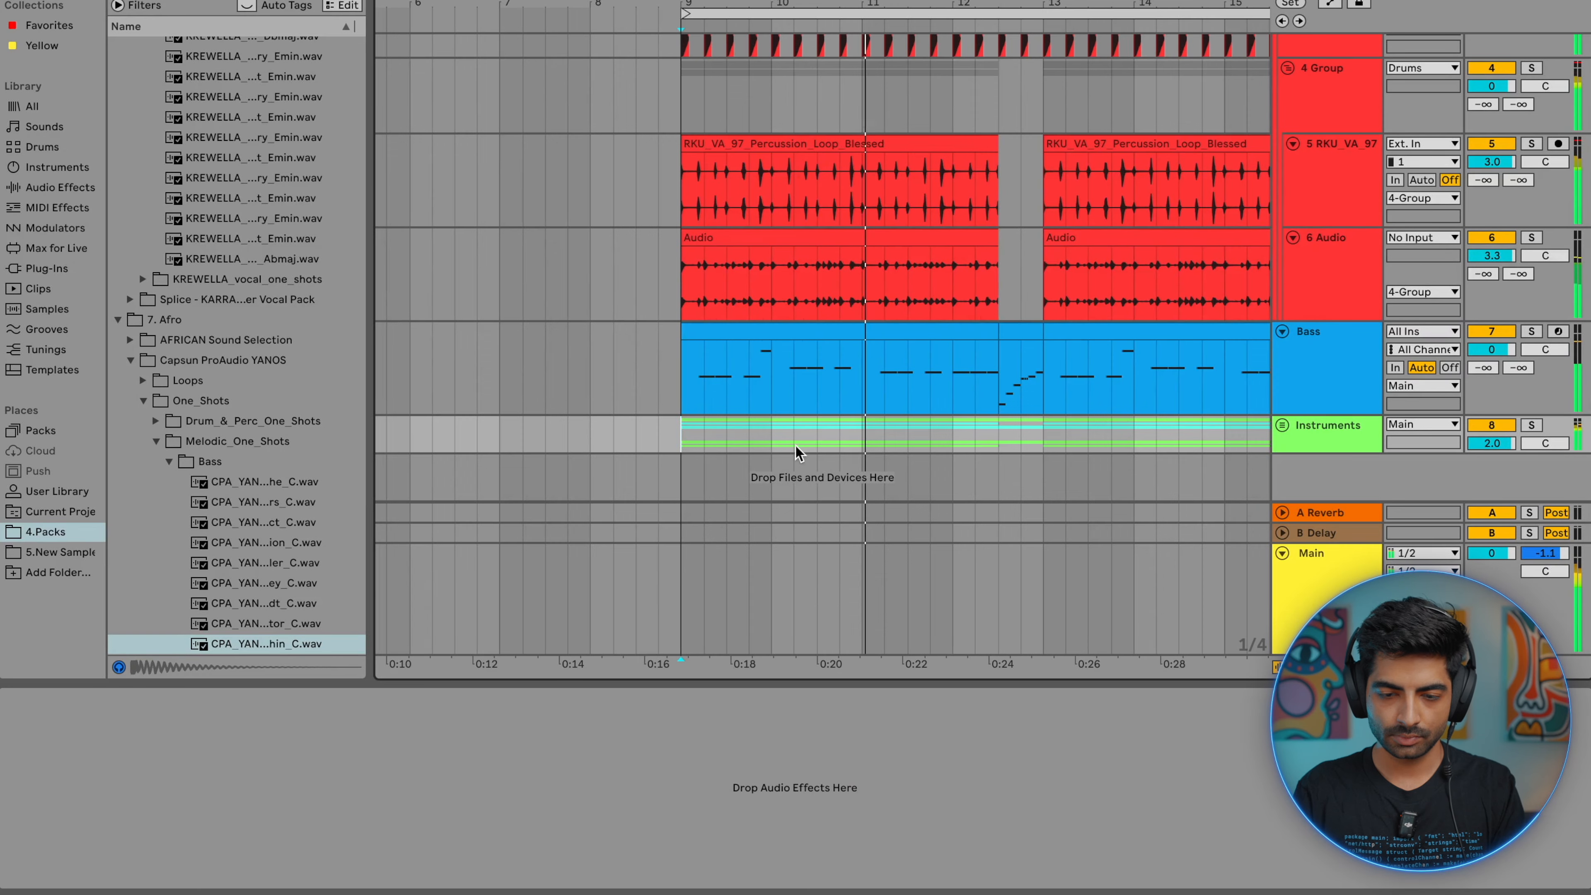
# - Mark the start of the bass fill just before bar 13 and follow the playback past it
pyautogui.scroll(-5, 796, 445)
pyautogui.hscroll(1, 802, 441)
pyautogui.scroll(4, 837, 420)
pyautogui.click(836, 397)
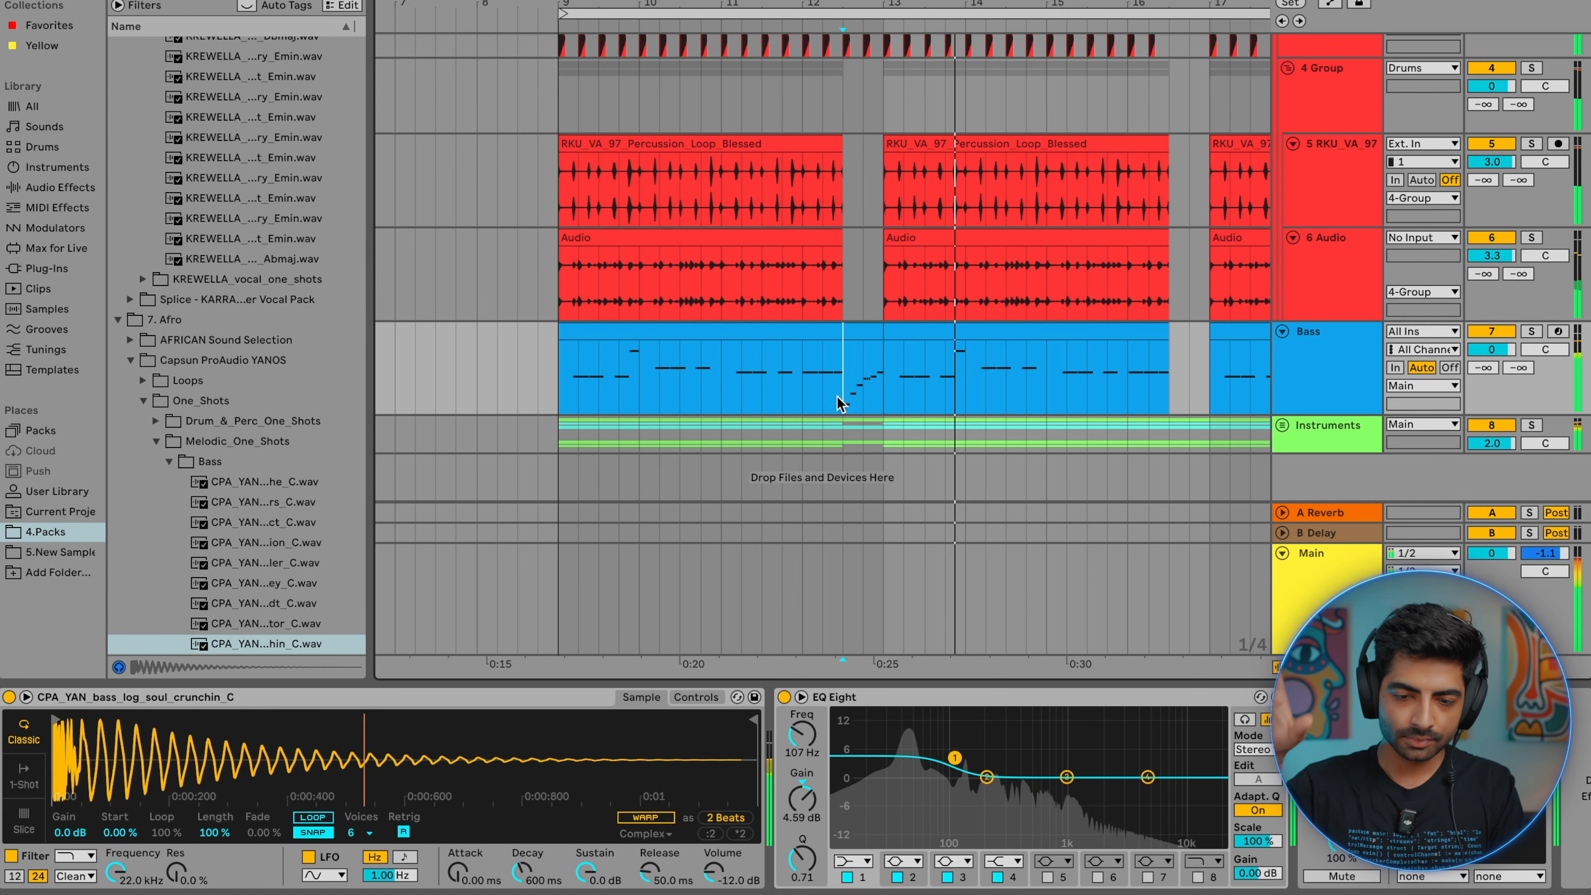
pyautogui.hscroll(3, 836, 396)
pyautogui.scroll(1, 836, 396)
pyautogui.hscroll(4, 1038, 452)
pyautogui.scroll(2, 1037, 452)
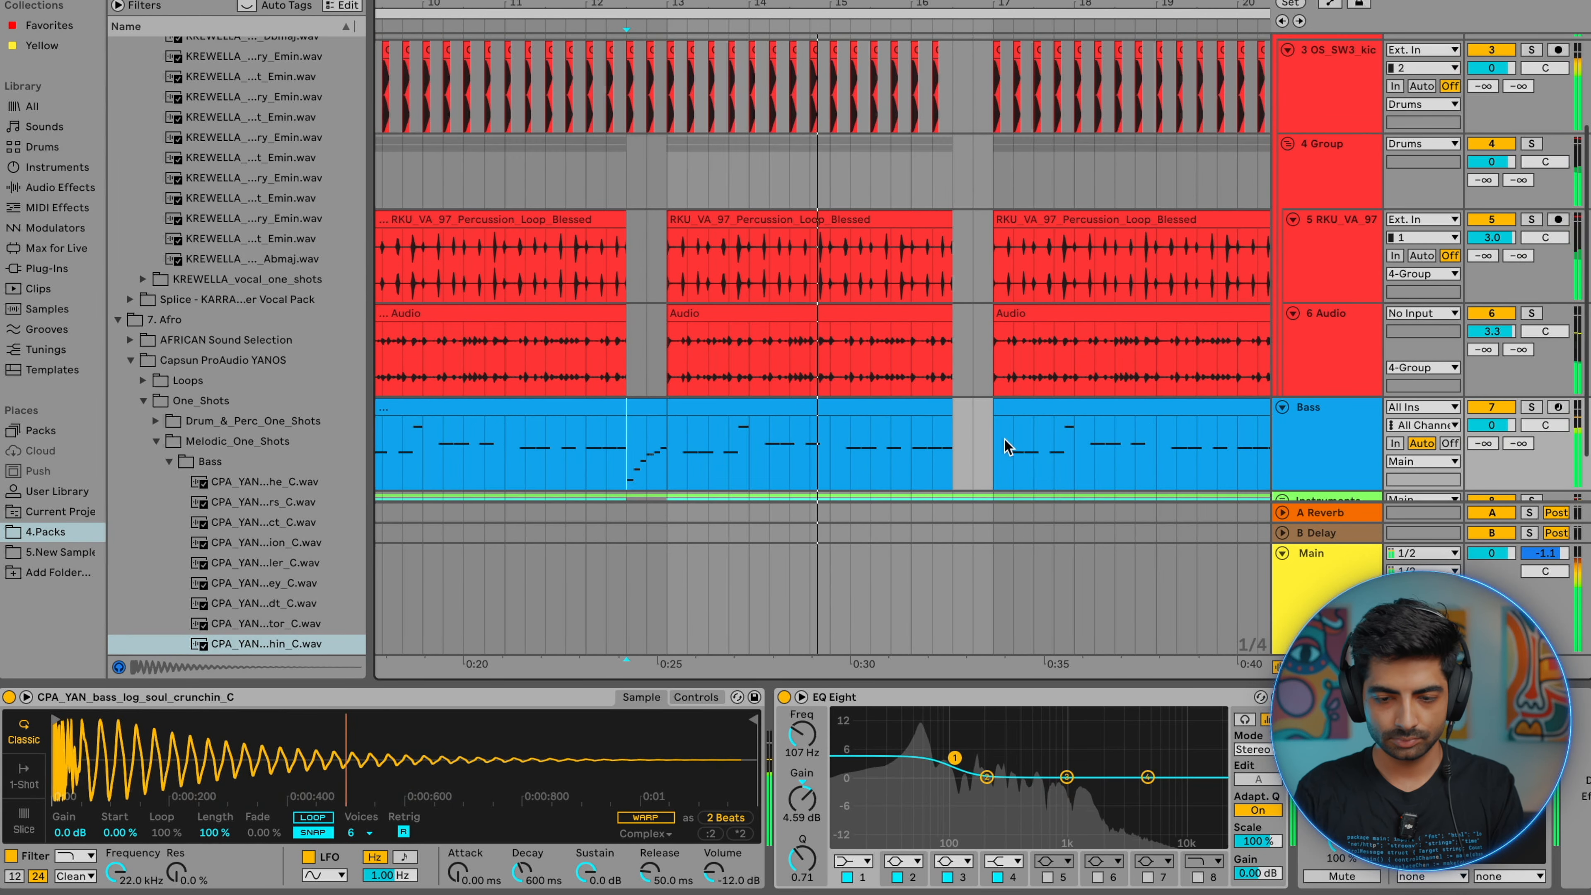
# - Mark the empty gap in the Bass track just before bar 17 and listen through it
pyautogui.click(978, 438)
pyautogui.scroll(-3, 979, 437)
pyautogui.hscroll(1, 978, 436)
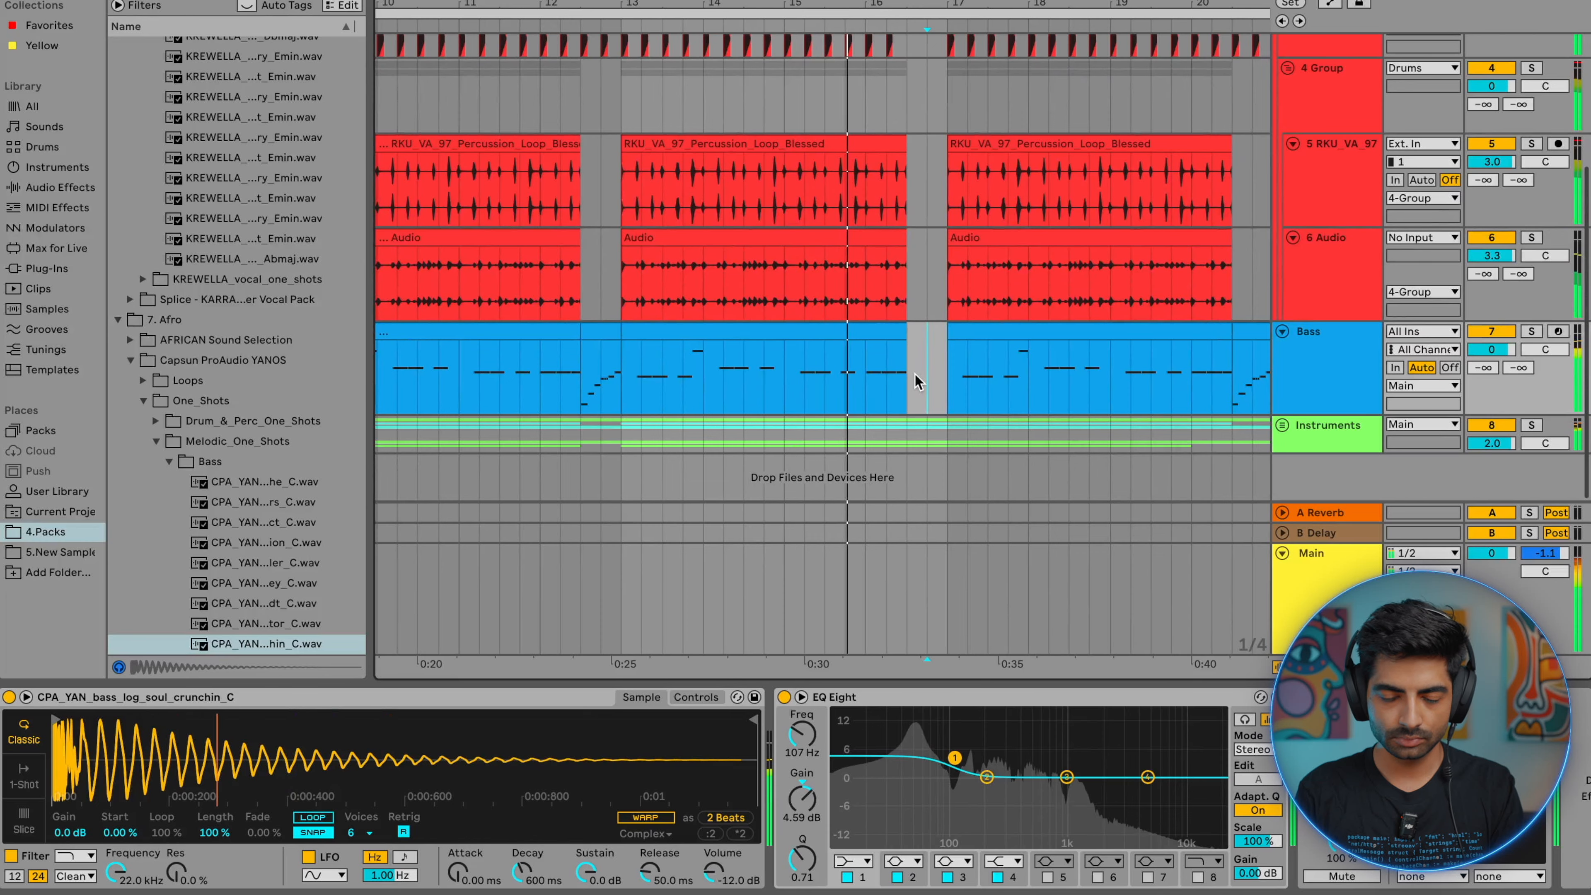
pyautogui.hscroll(2, 914, 374)
pyautogui.hscroll(3, 864, 380)
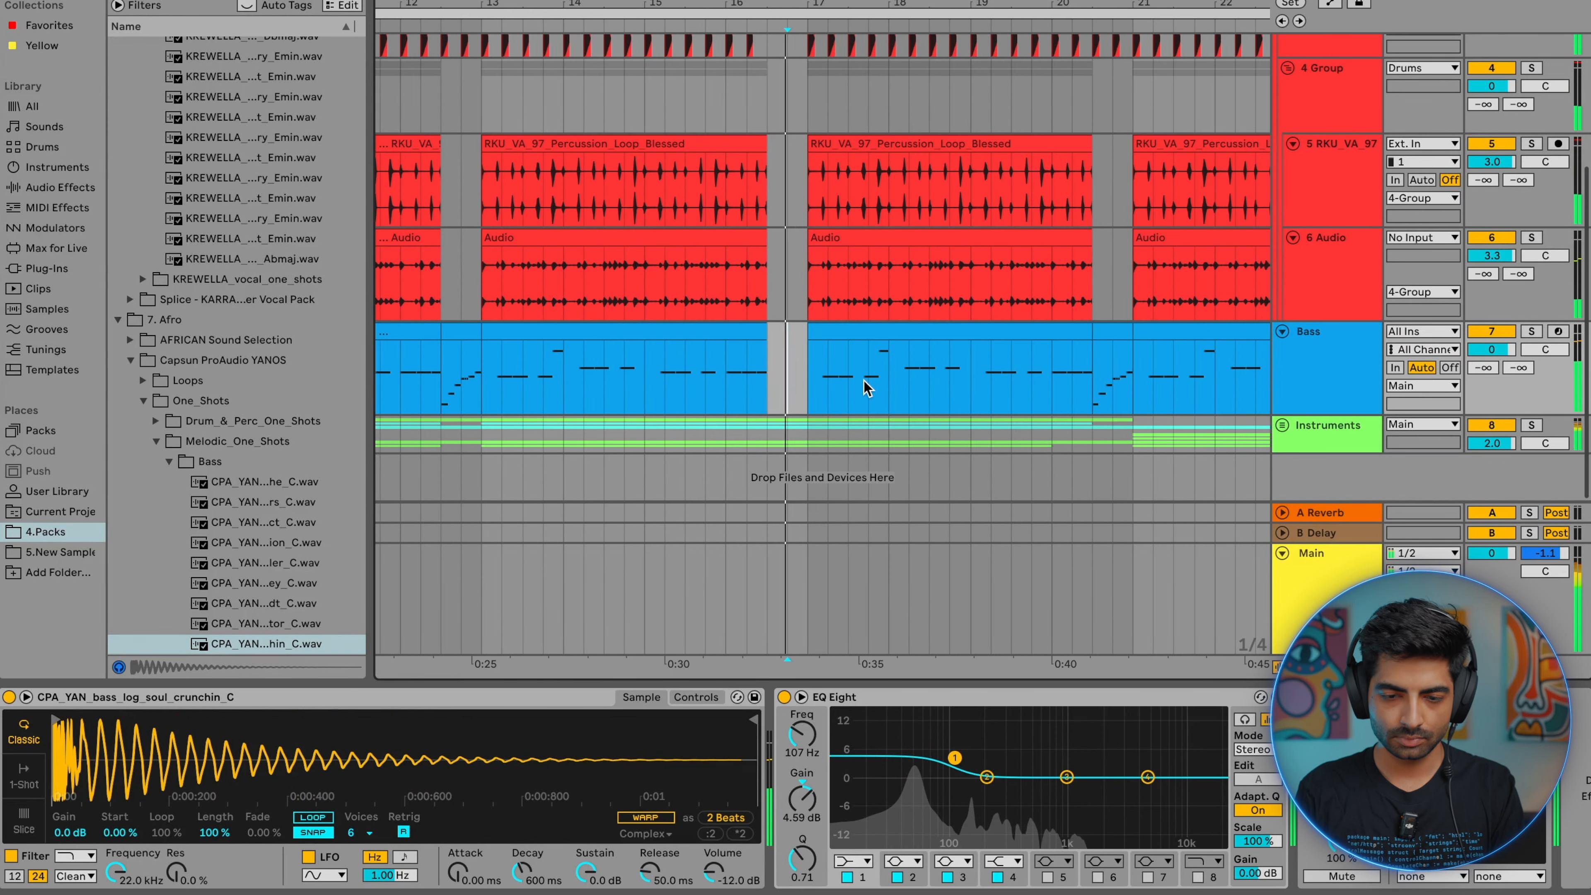
# - Select the bass fill clip just before bar 21 and listen through it into the following section
pyautogui.moveTo(482, 94); pyautogui.dragTo(1129, 64)
pyautogui.click(1111, 112)
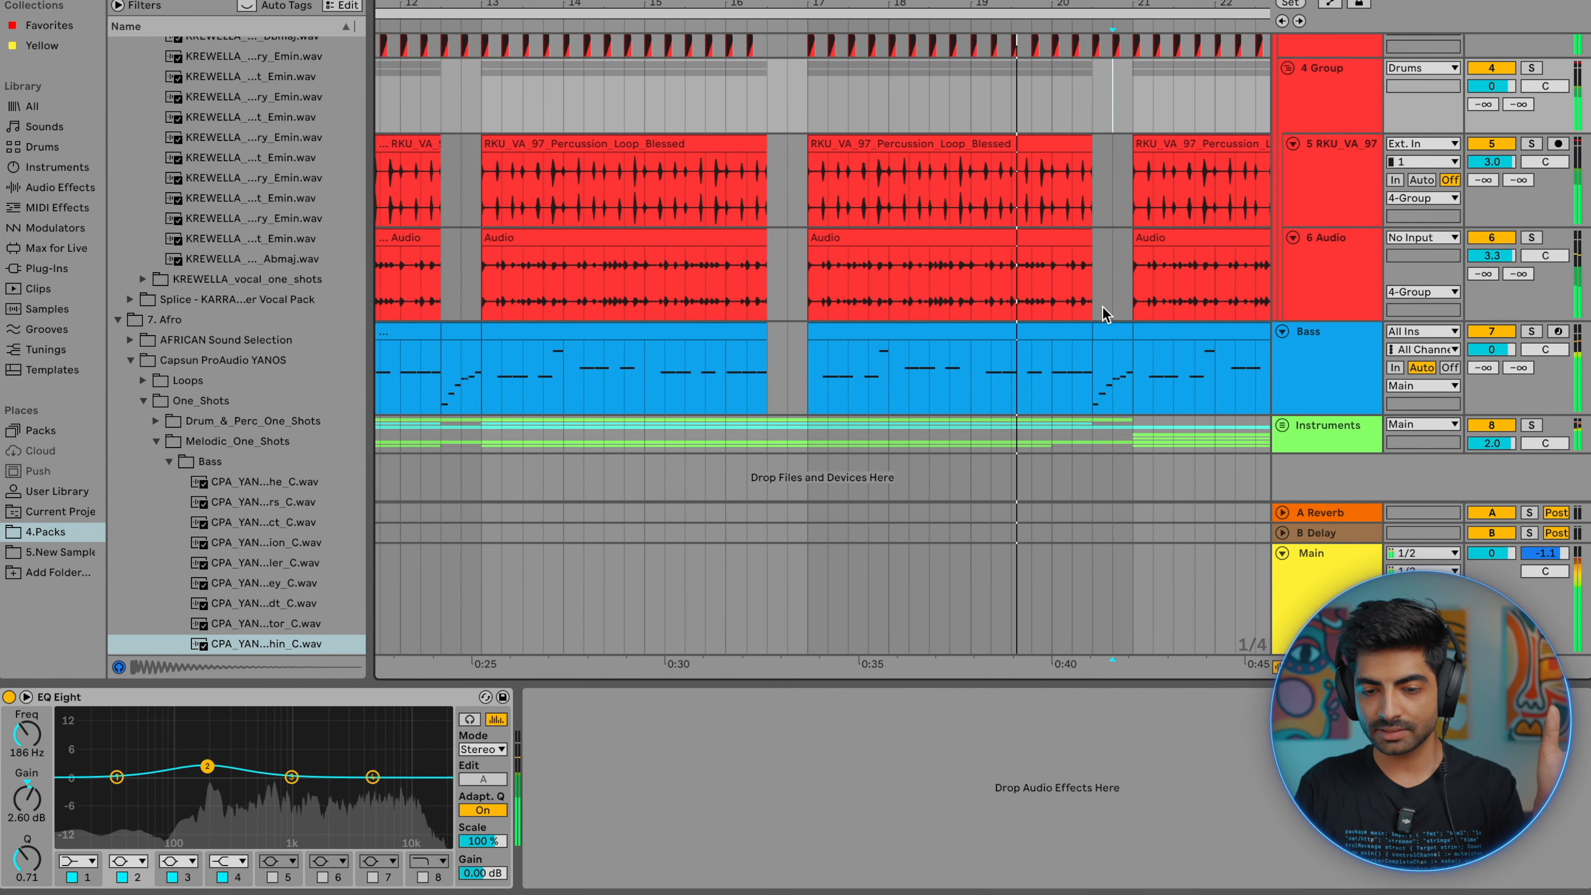
pyautogui.click(1111, 331)
pyautogui.hscroll(1, 1114, 333)
pyautogui.hscroll(3, 1113, 331)
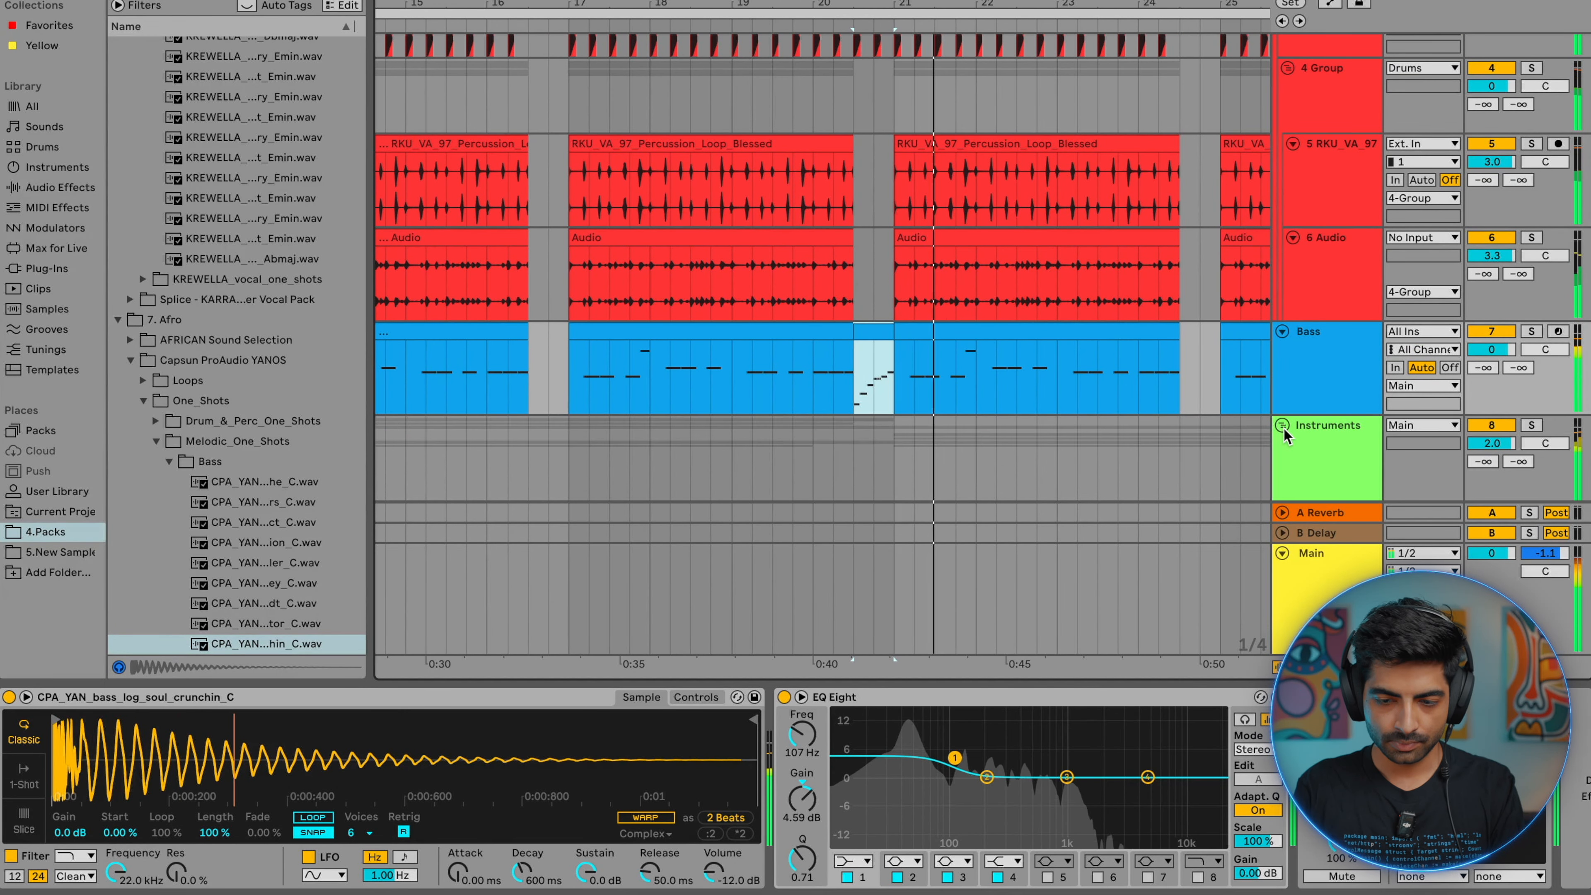
# - Unfold the Instruments group to examine its vocal, melody and Omnisphere tracks
pyautogui.click(1283, 426)
pyautogui.scroll(-5, 1070, 406)
pyautogui.scroll(-2, 996, 116)
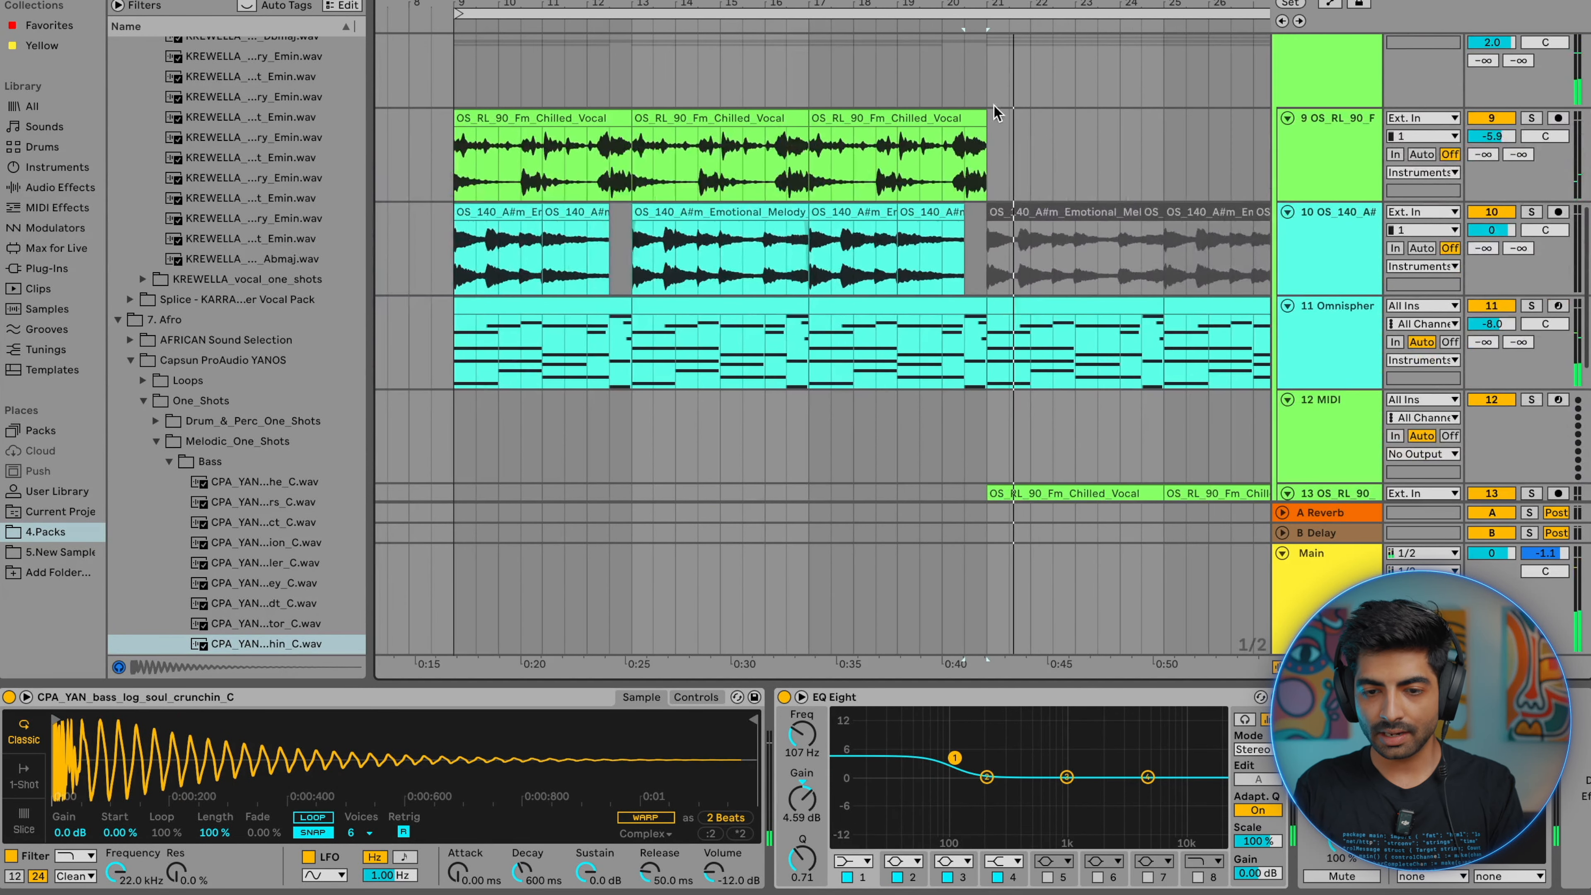
# - Mark the vocal gap from bar 21 to bar 25 on track 9 and listen through the melody track's break before bar 21
pyautogui.moveTo(988, 115); pyautogui.dragTo(1166, 115)
pyautogui.scroll(-3, 937, 135)
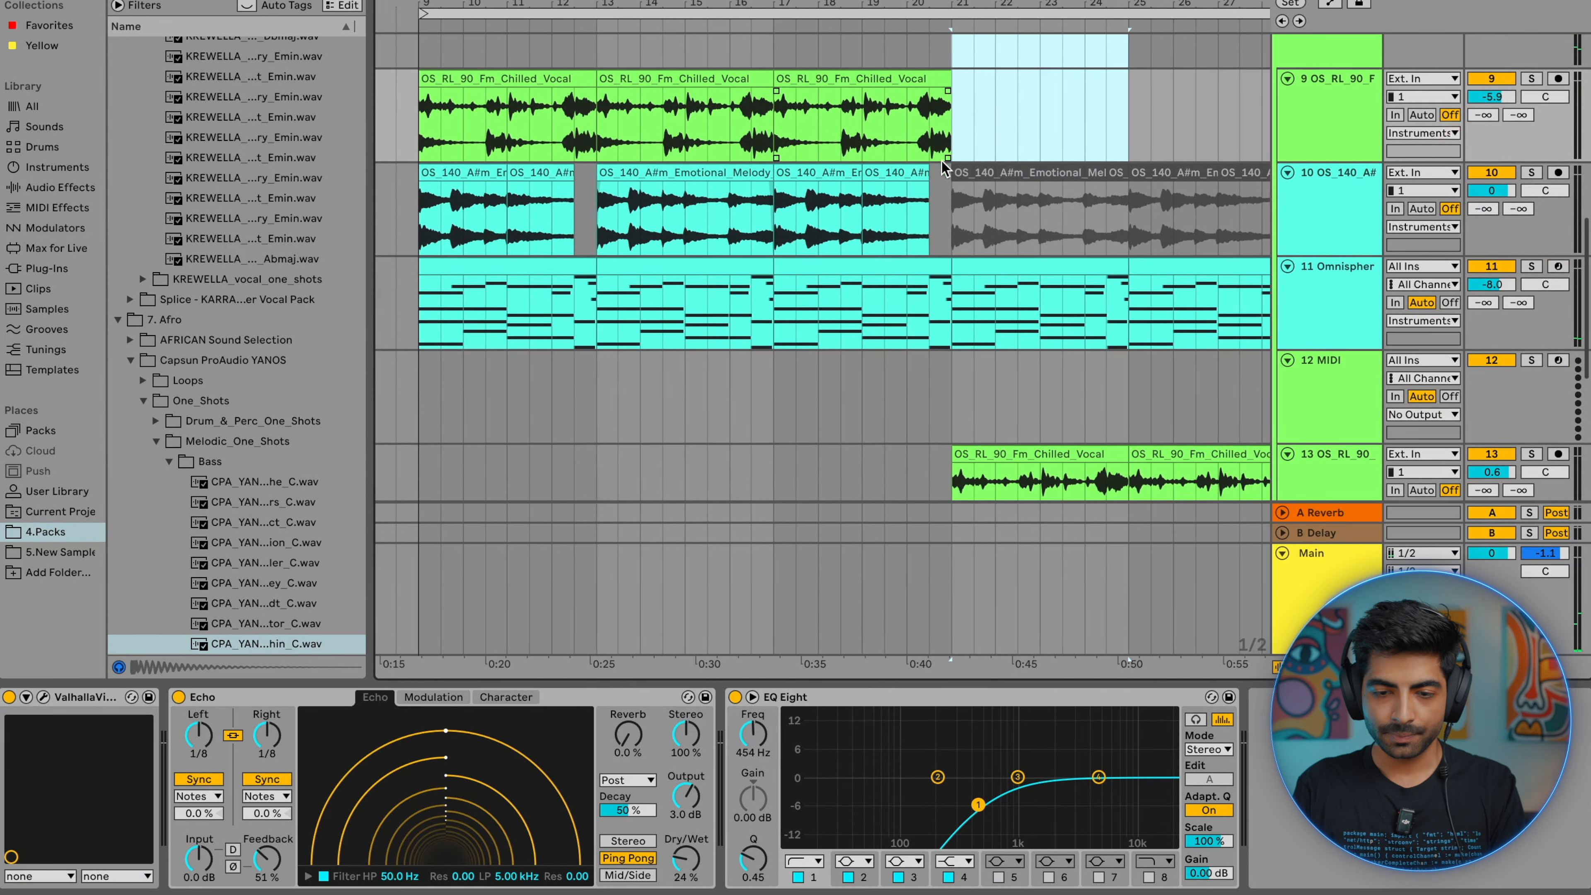
pyautogui.click(949, 205)
pyautogui.moveTo(770, 218); pyautogui.dragTo(1103, 221)
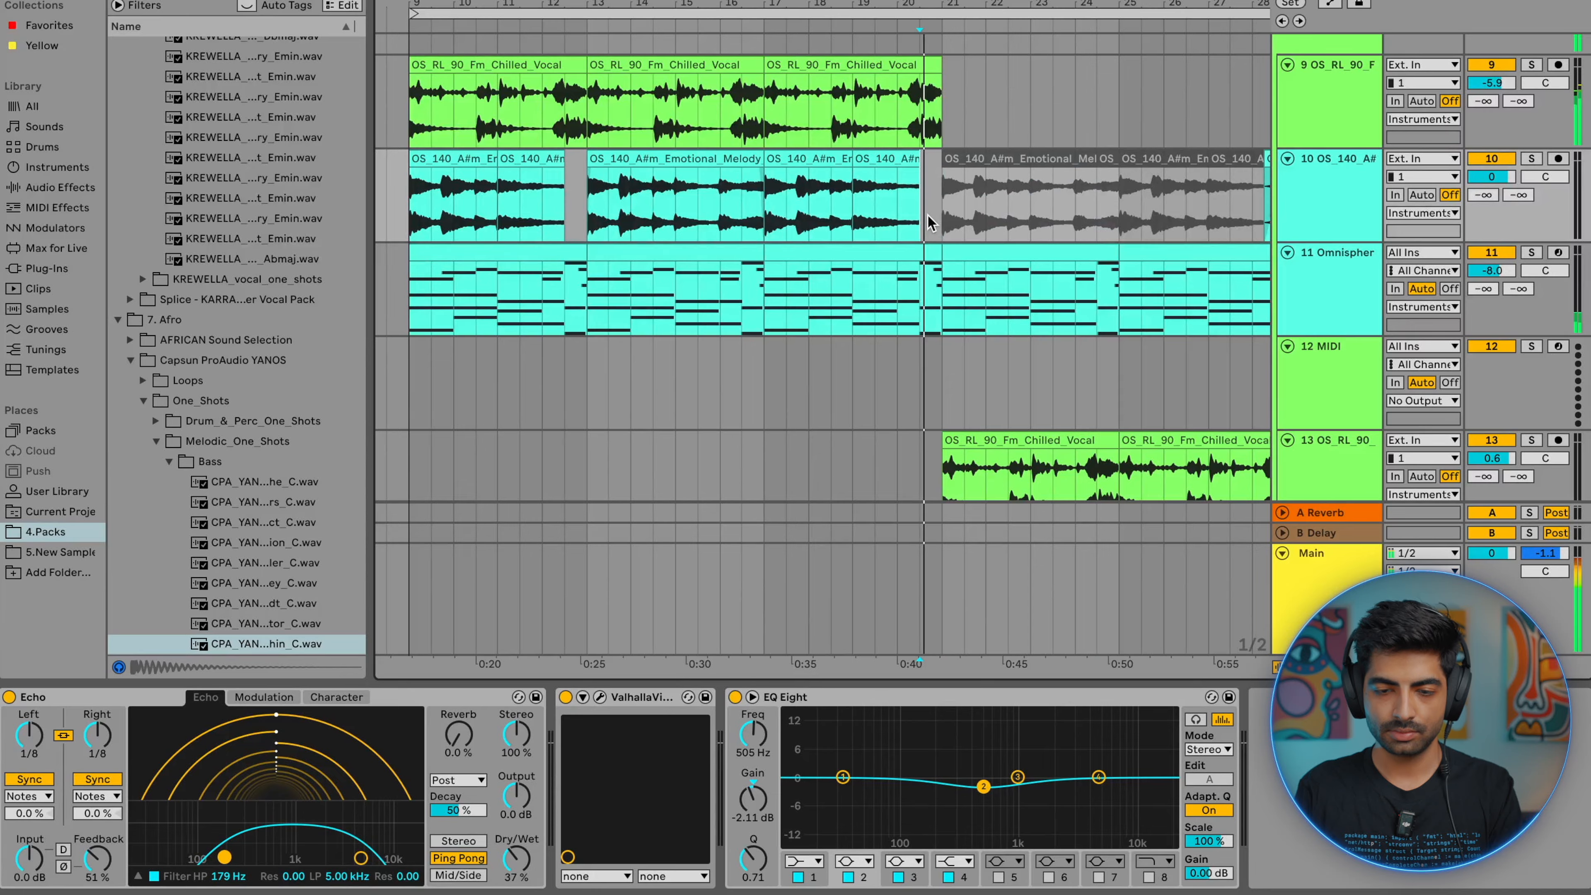
pyautogui.scroll(-5, 930, 223)
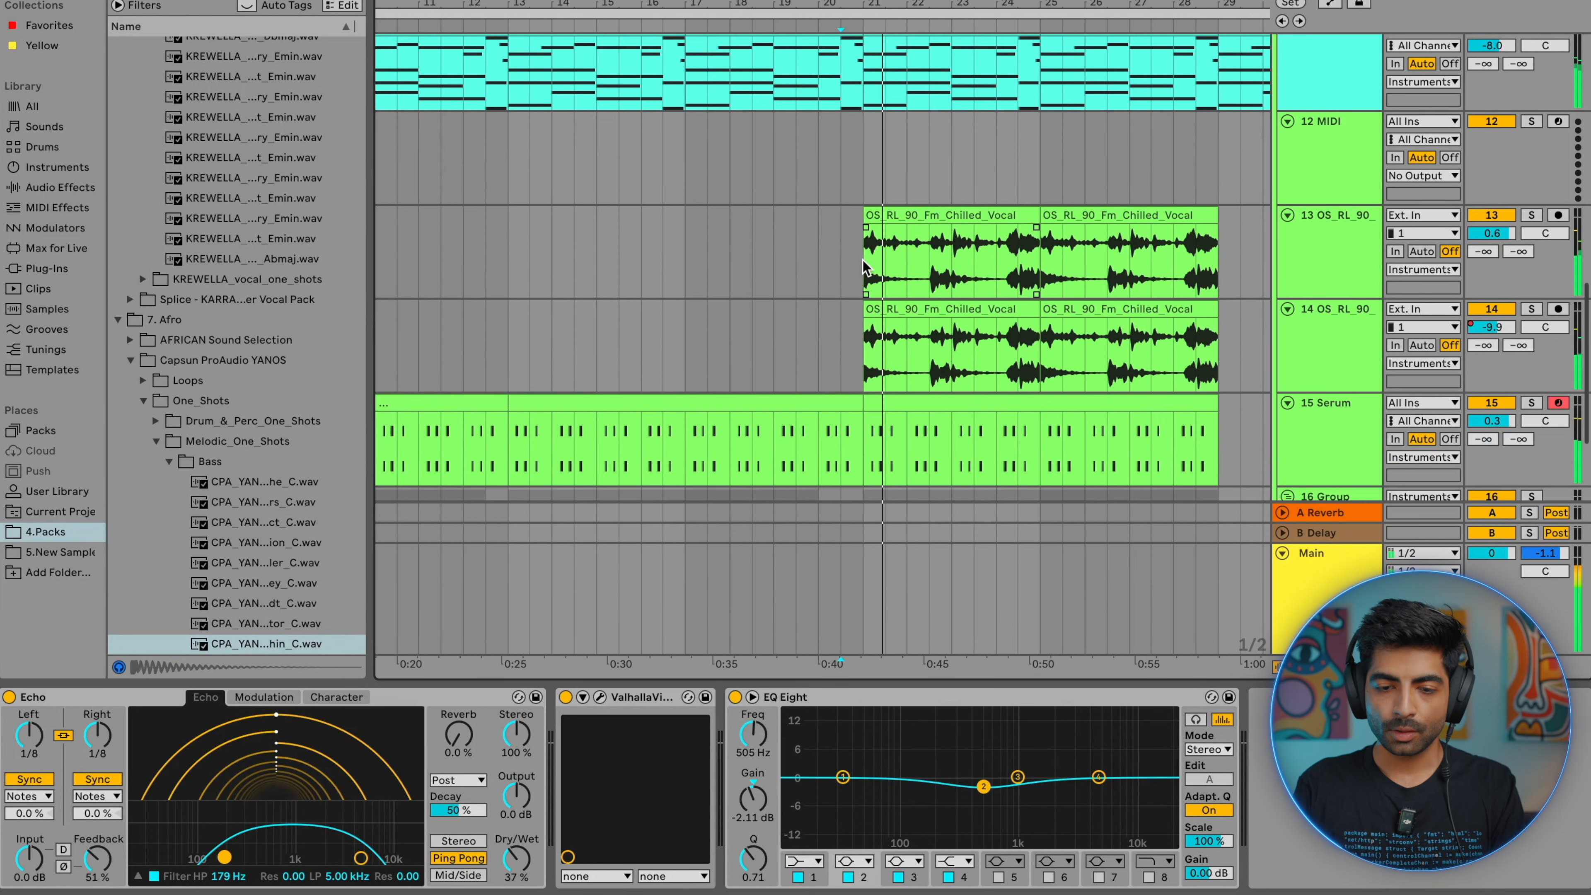
# - Mark the vocal clip starting at bar 21 on track 13 and solo it together with the vocal on track 14
pyautogui.moveTo(864, 266); pyautogui.dragTo(1002, 266)
pyautogui.click(1529, 215)
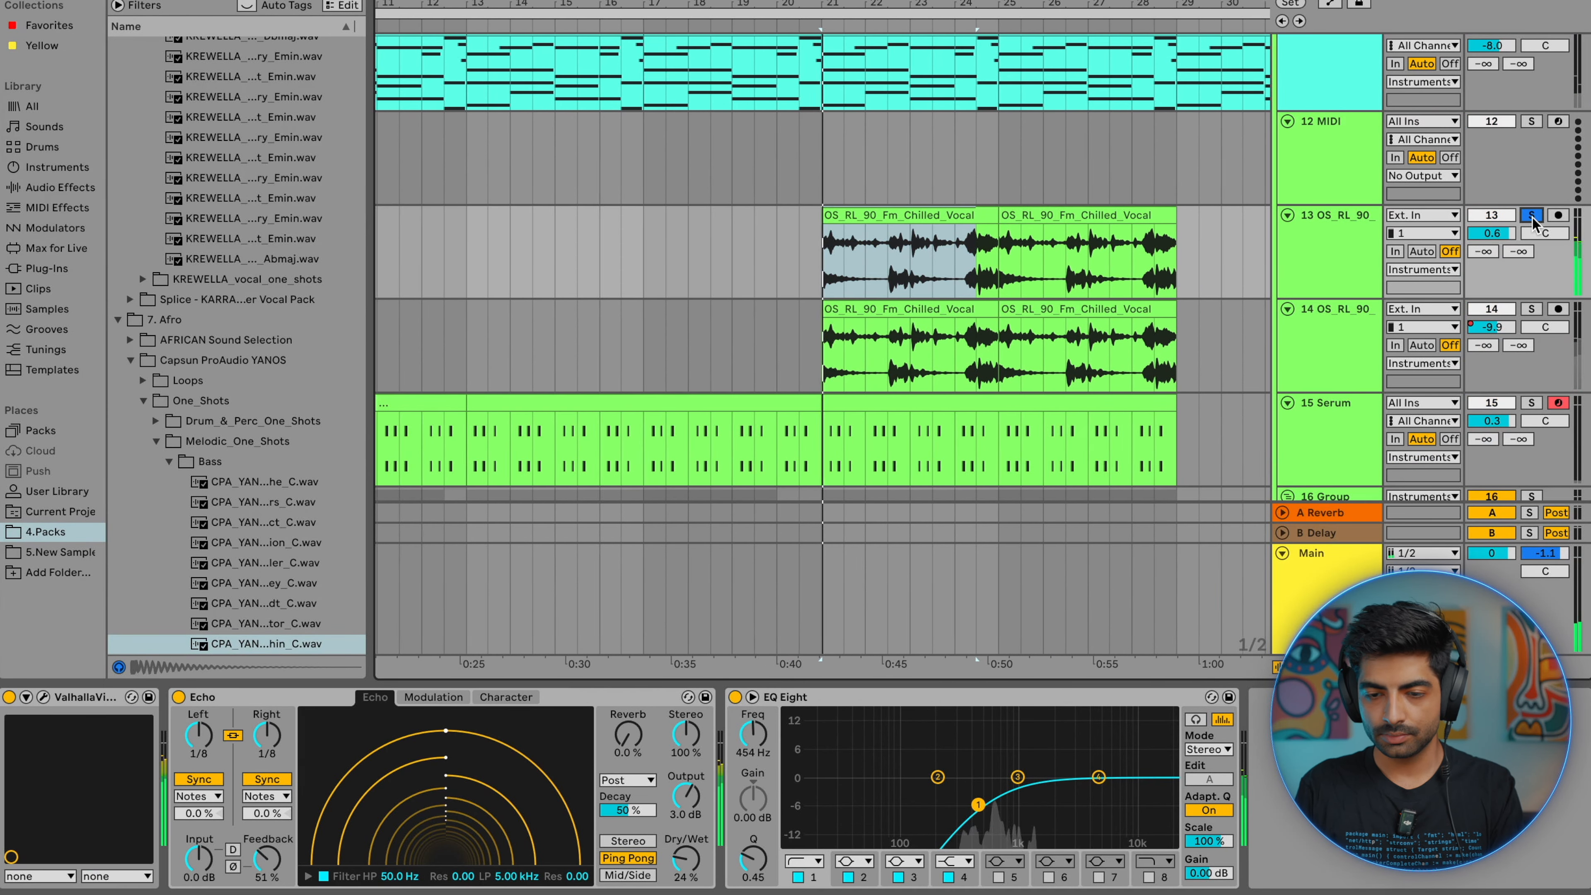
pyautogui.click(1530, 309)
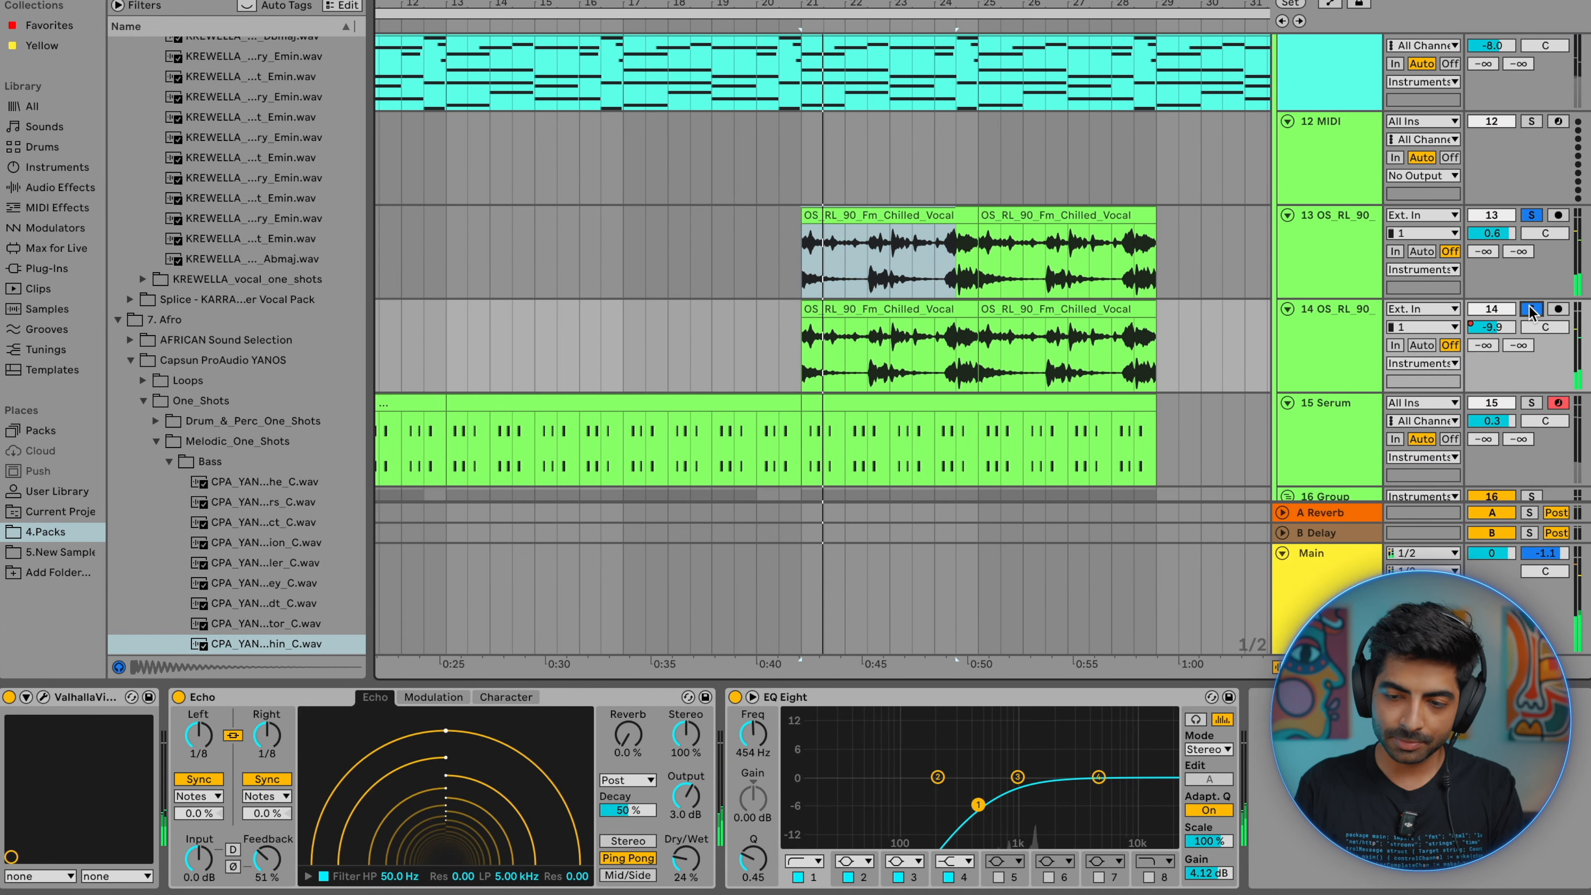
pyautogui.scroll(-5, 796, 365)
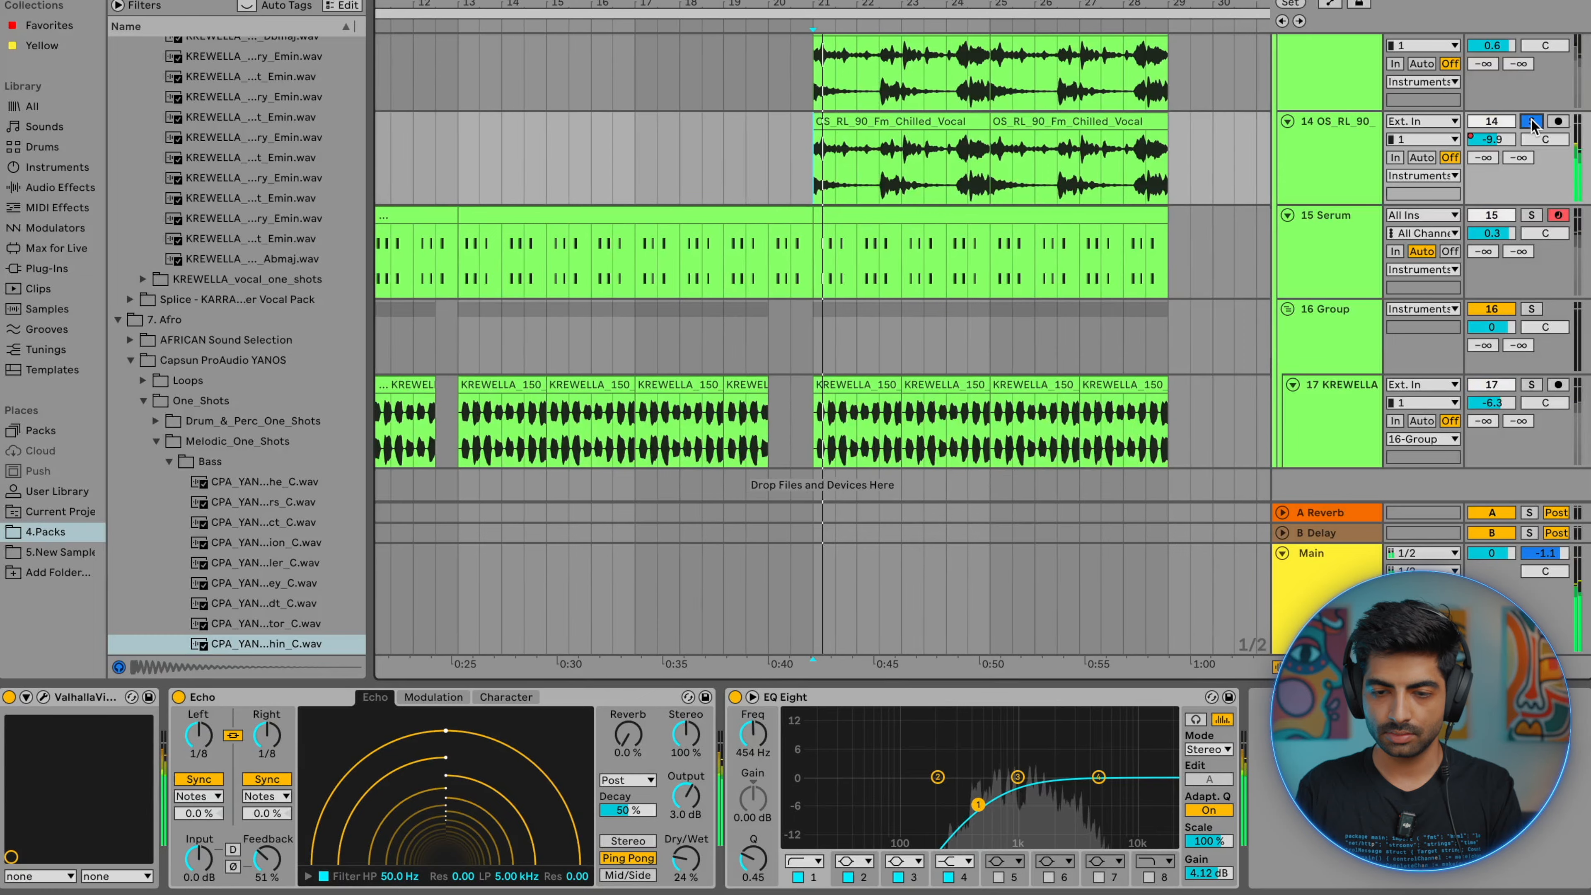
# - Add Serum track 15 and group 16 to the soloed vocals, and clear the solos
pyautogui.scroll(1, 1541, 207)
pyautogui.keyDown('super'); pyautogui.click(1531, 257); pyautogui.keyUp('super')
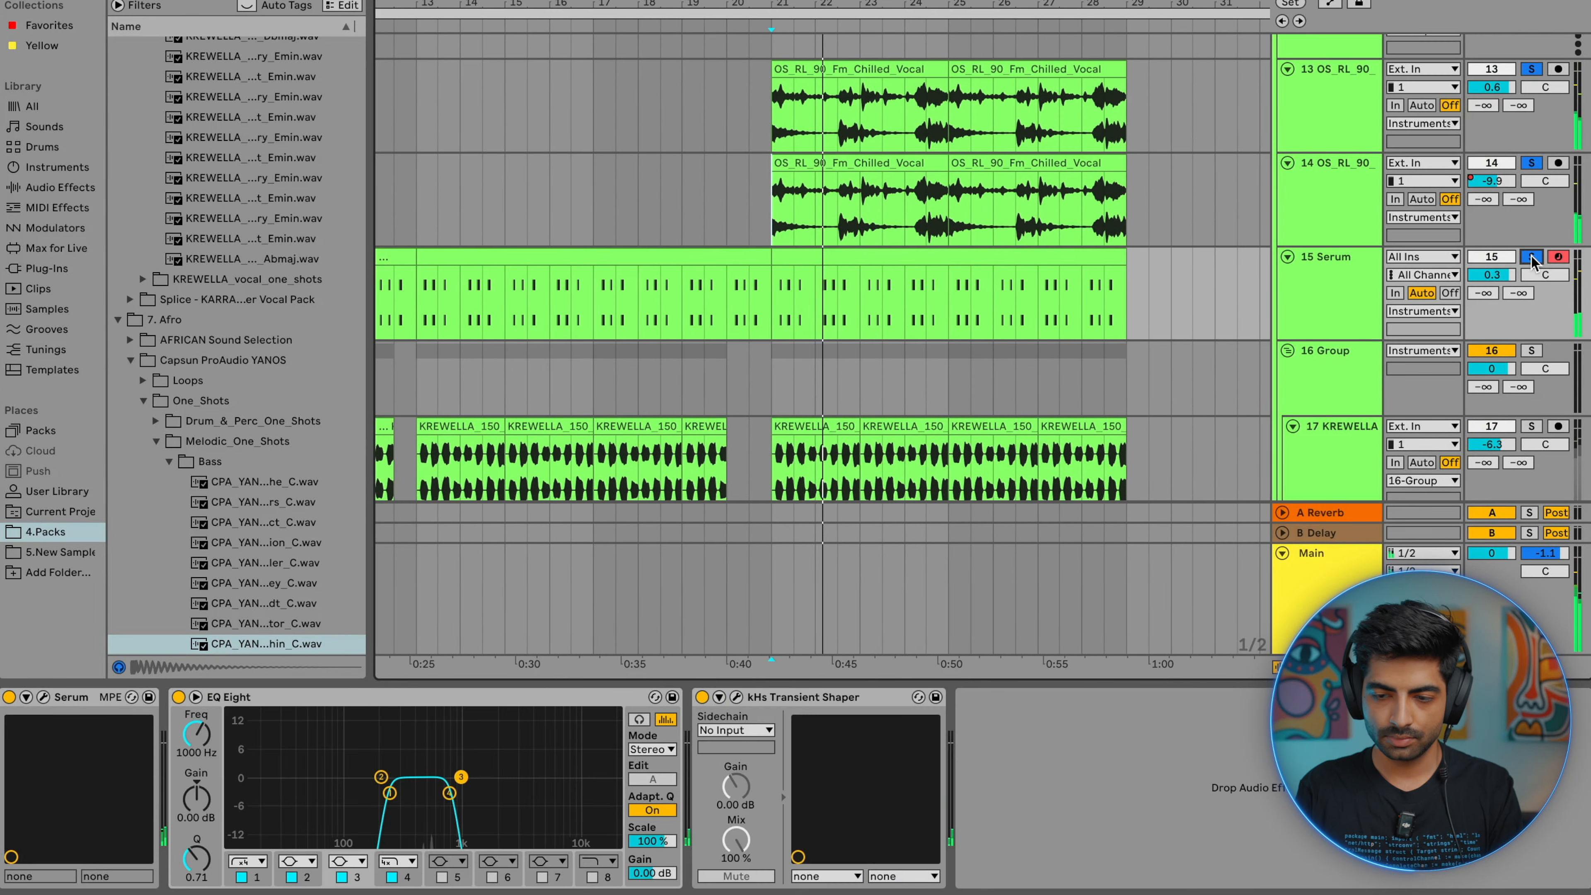
pyautogui.keyDown('super'); pyautogui.click(1532, 351); pyautogui.keyUp('super')
pyautogui.click(1532, 351)
# - Review the arrangement around bar 21 and mark the deactivated melody clips from bar 21 to bar 27
pyautogui.scroll(10, 1073, 344)
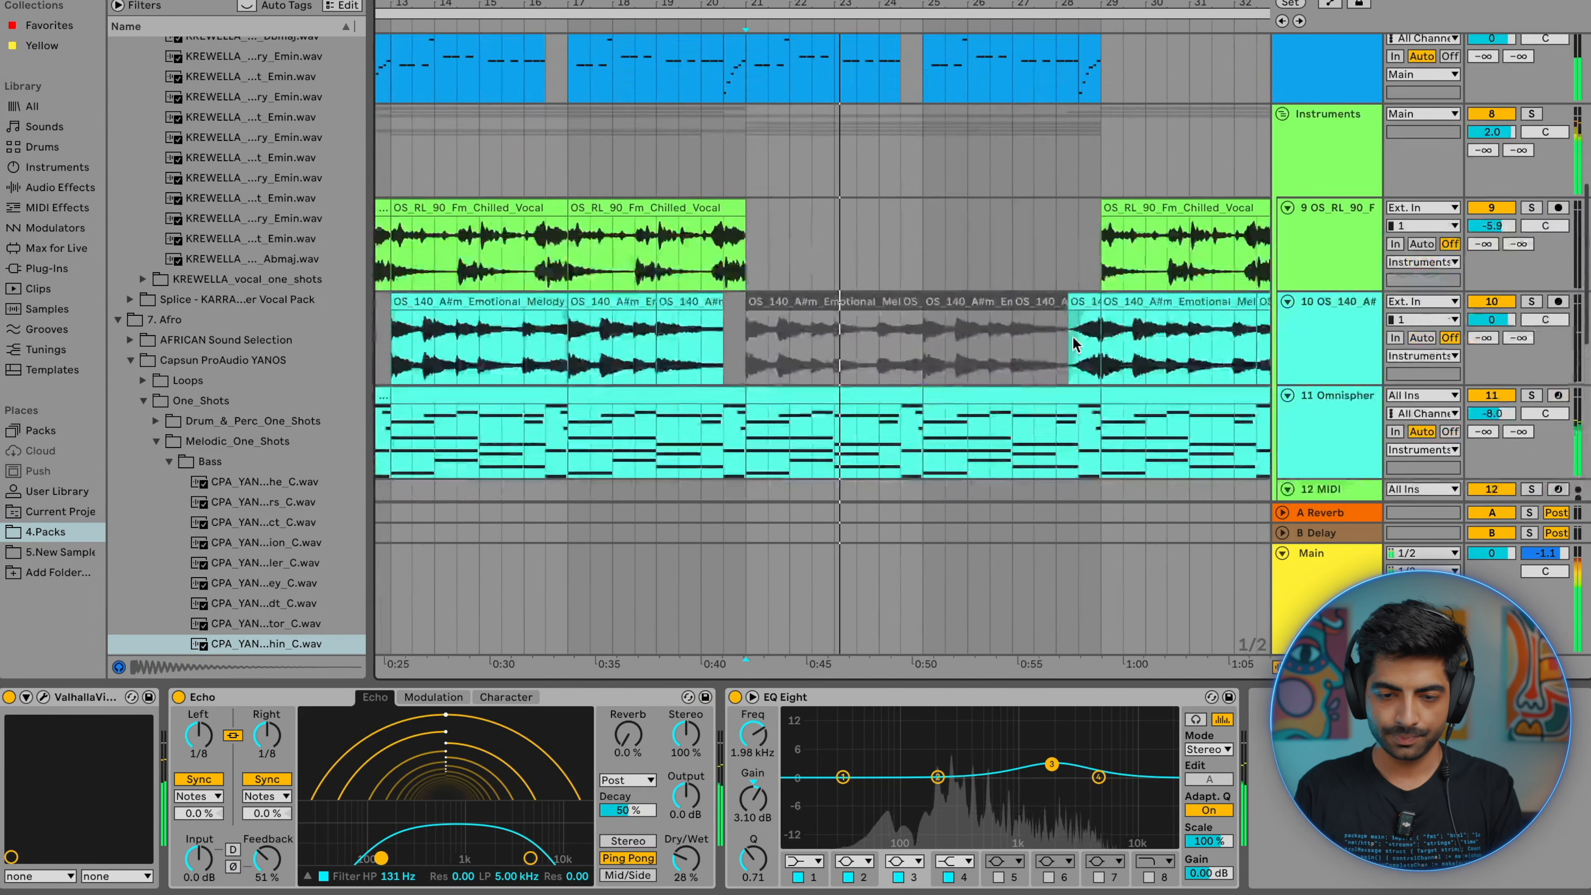
pyautogui.scroll(-6, 864, 174)
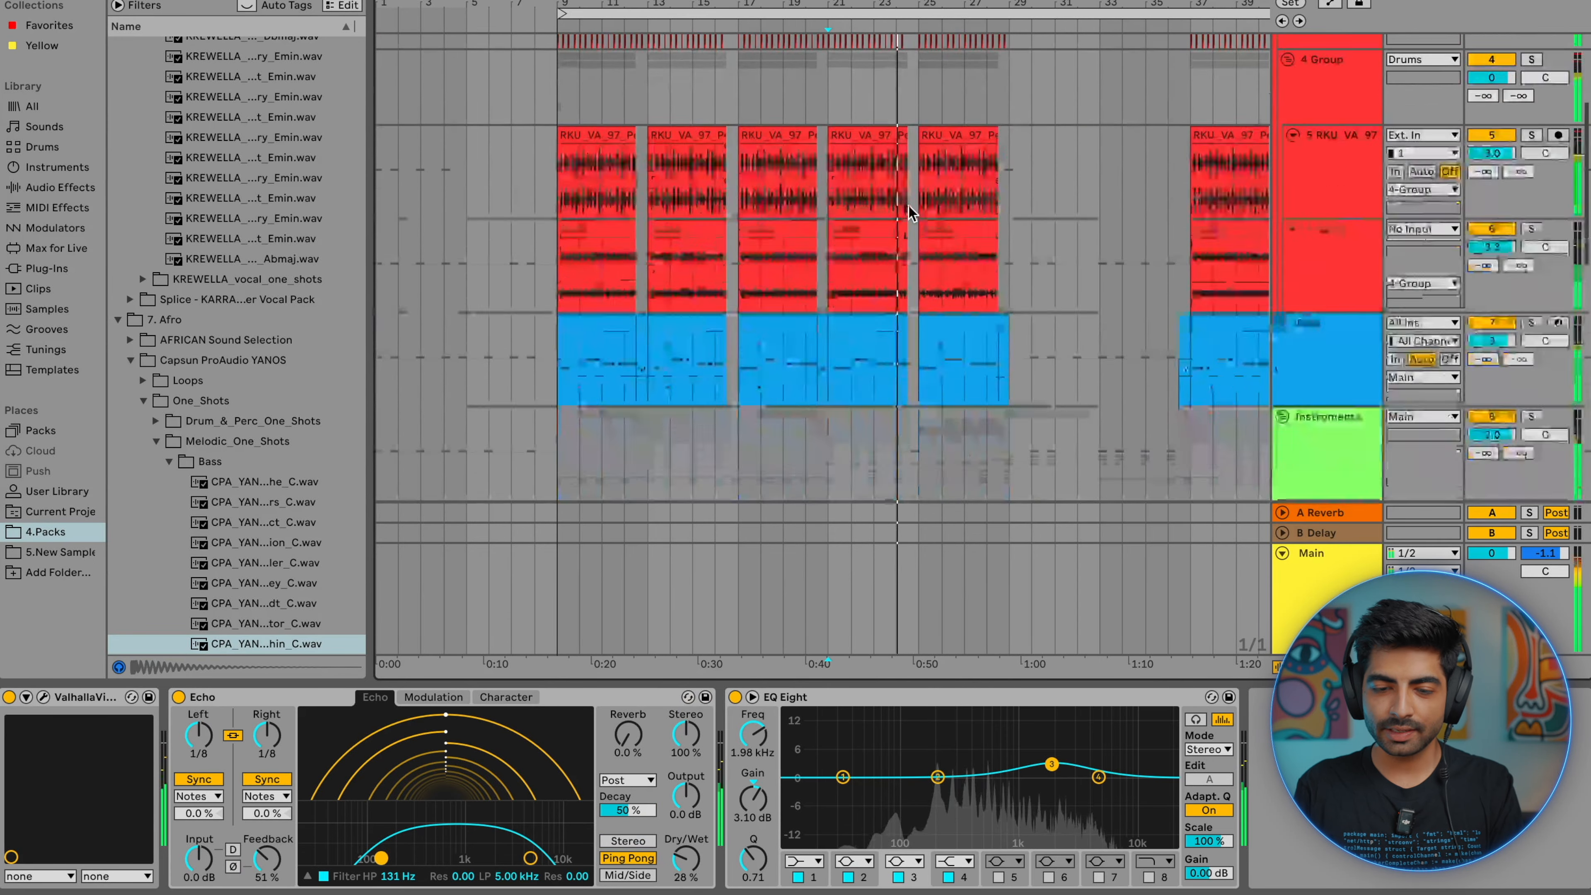
pyautogui.scroll(-6, 900, 235)
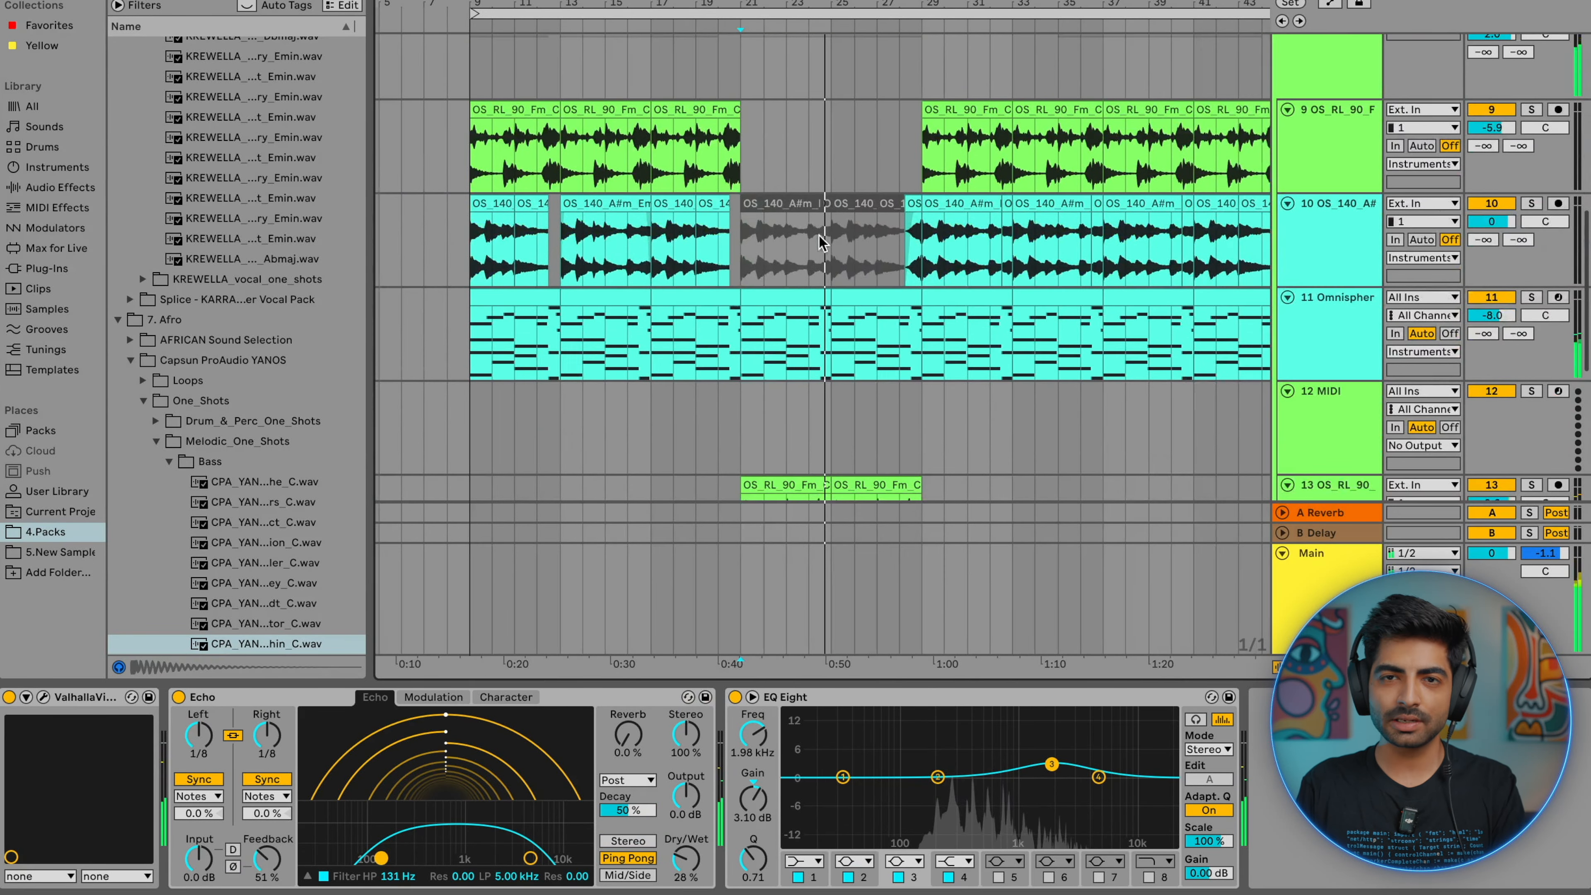
pyautogui.click(783, 169)
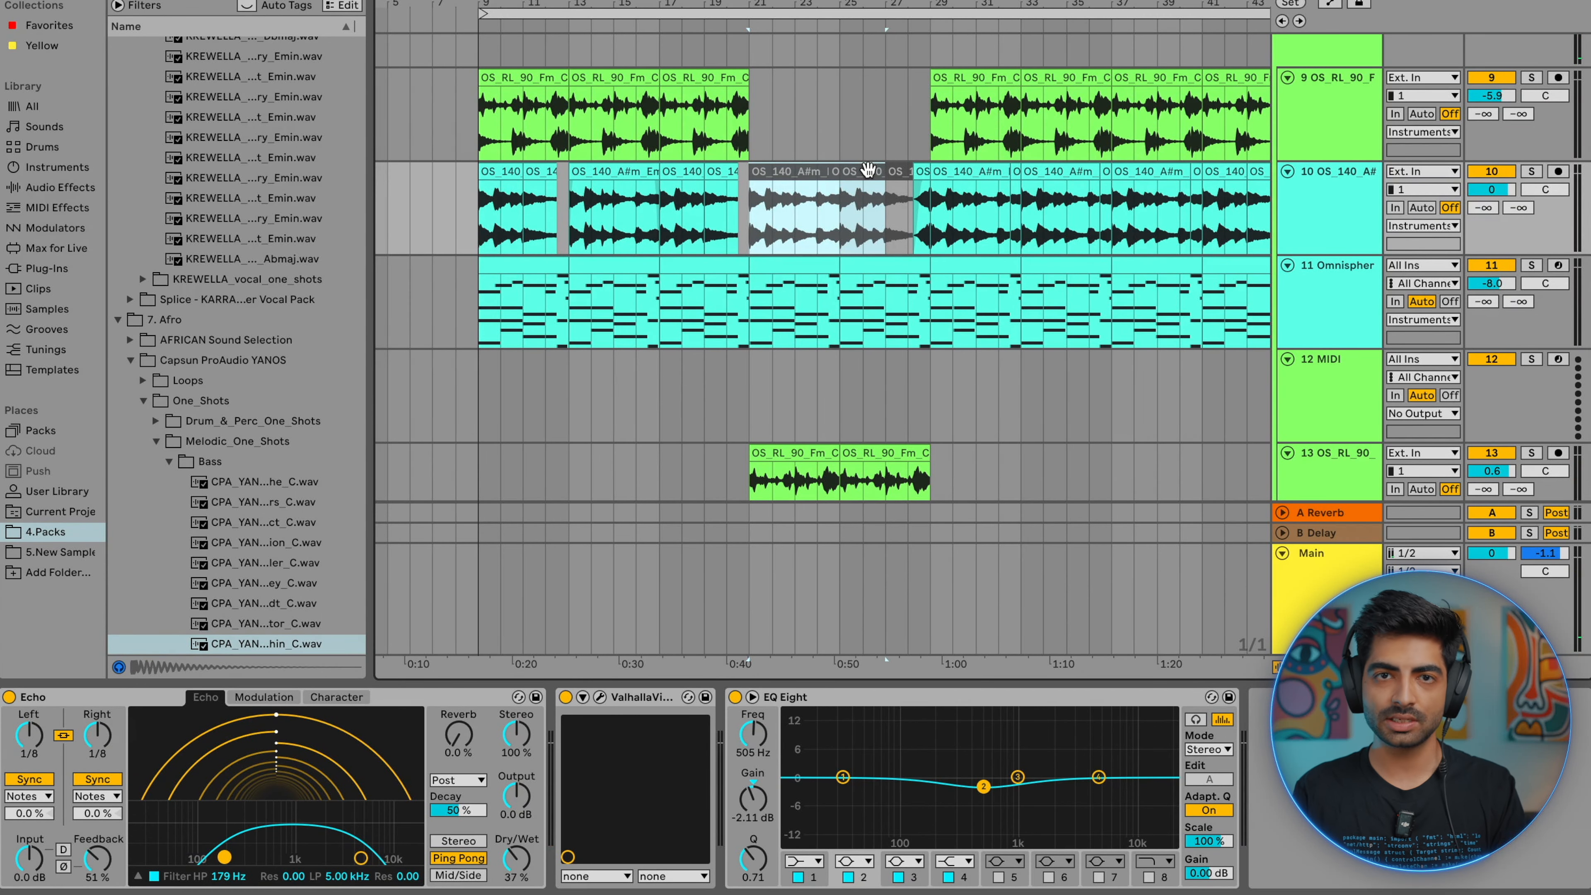
# - Play the arrangement from about bar 28 and examine the tracks through the transition into bar 29
pyautogui.click(857, 93)
pyautogui.press('space')
pyautogui.hscroll(1, 857, 93)
pyautogui.scroll(5, 856, 92)
pyautogui.hscroll(-2, 857, 93)
pyautogui.scroll(-1, 857, 93)
pyautogui.scroll(-5, 855, 91)
pyautogui.scroll(3, 843, 106)
pyautogui.scroll(5, 832, 126)
pyautogui.click(832, 124)
pyautogui.scroll(7, 832, 124)
pyautogui.scroll(-8, 832, 124)
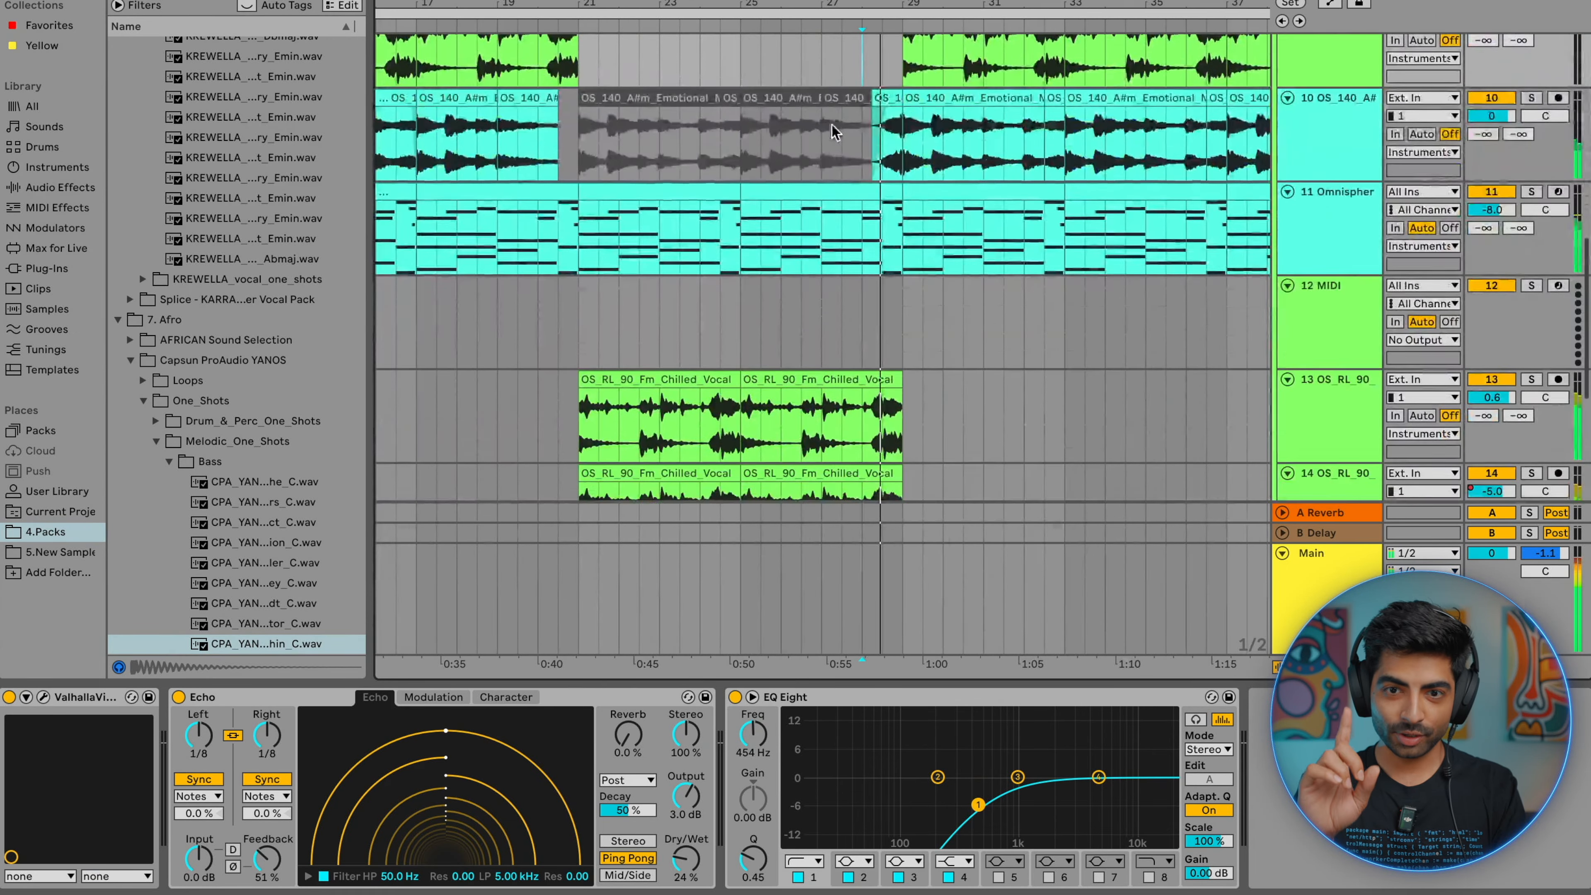
pyautogui.scroll(2, 833, 132)
pyautogui.hscroll(-1, 833, 132)
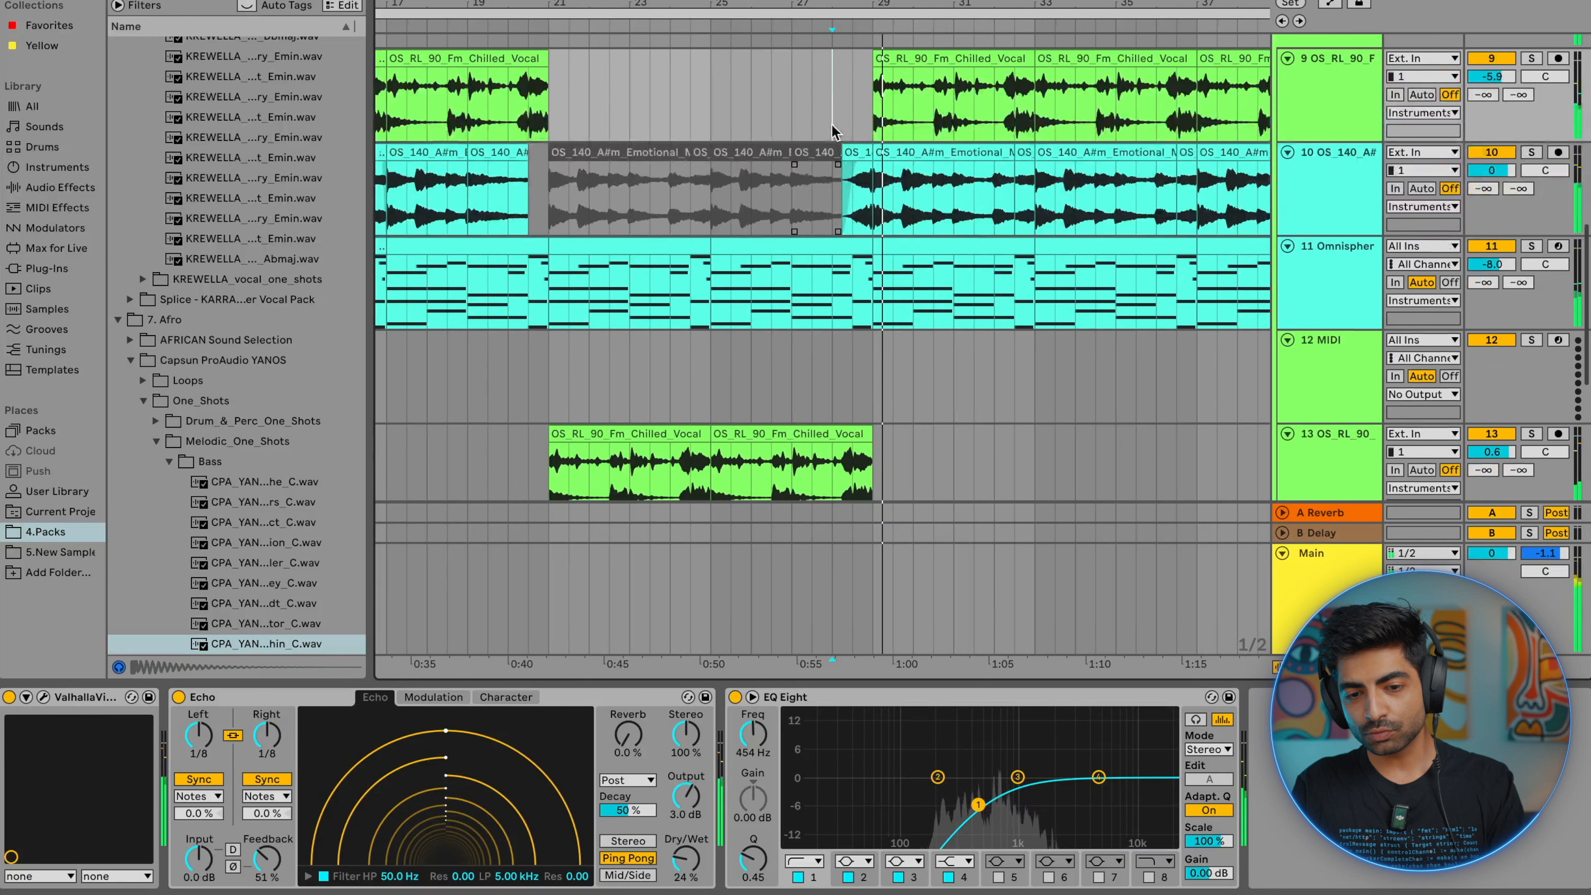
# - Stop playback and mark the melody and vocal starting at bar 29 and the empty Serum stretch on track 15 from bar 29 to 33
pyautogui.press('space')
pyautogui.moveTo(881, 178); pyautogui.dragTo(1014, 181)
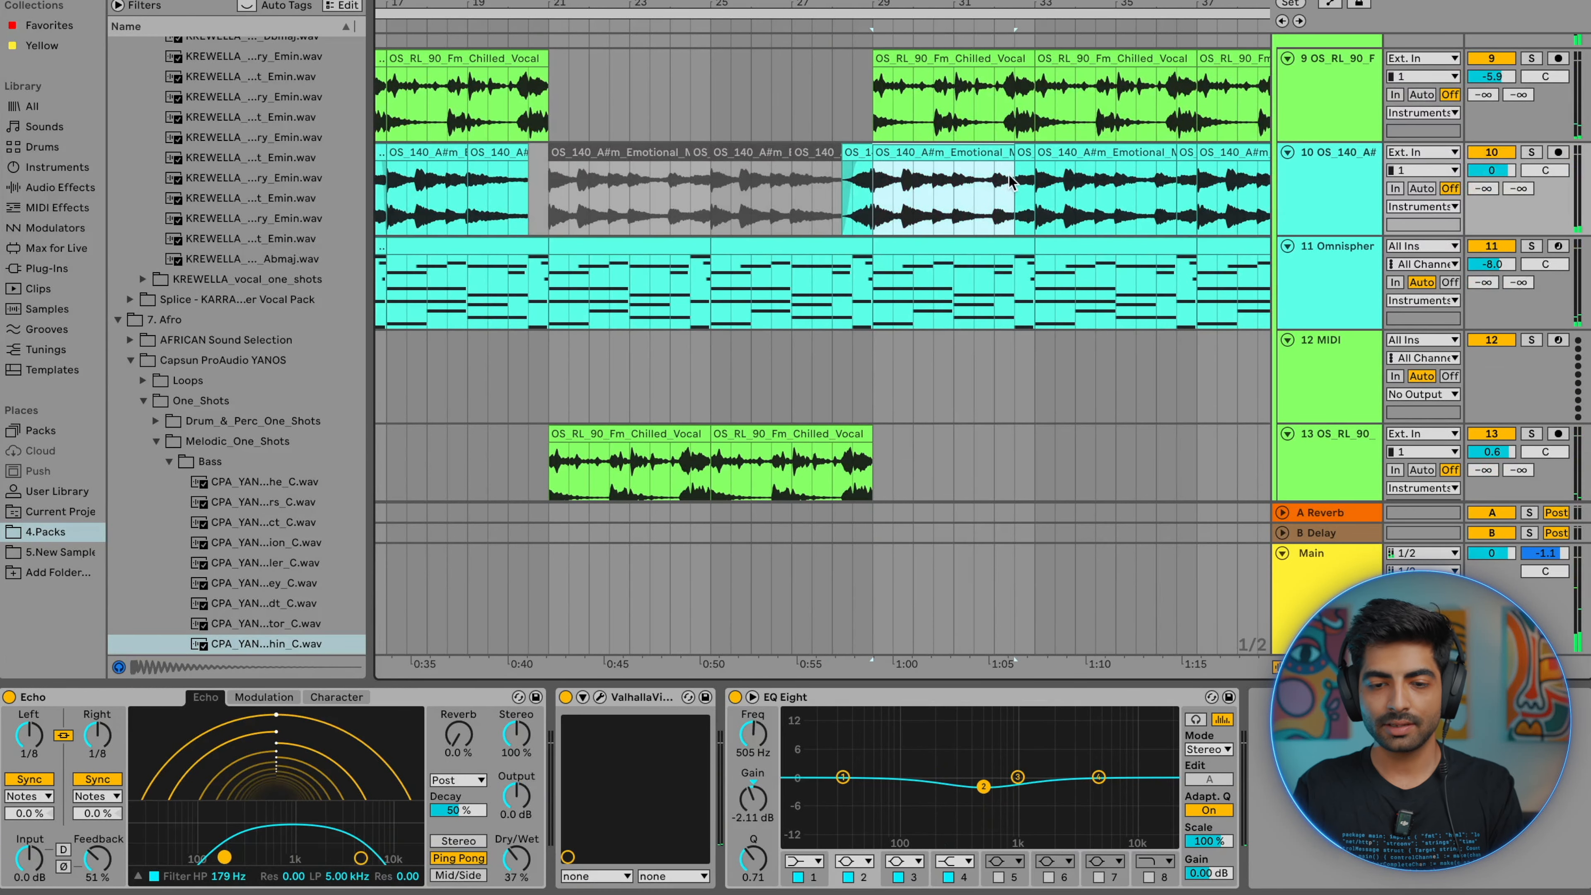
pyautogui.moveTo(878, 104); pyautogui.dragTo(969, 107)
pyautogui.hscroll(-2, 1034, 110)
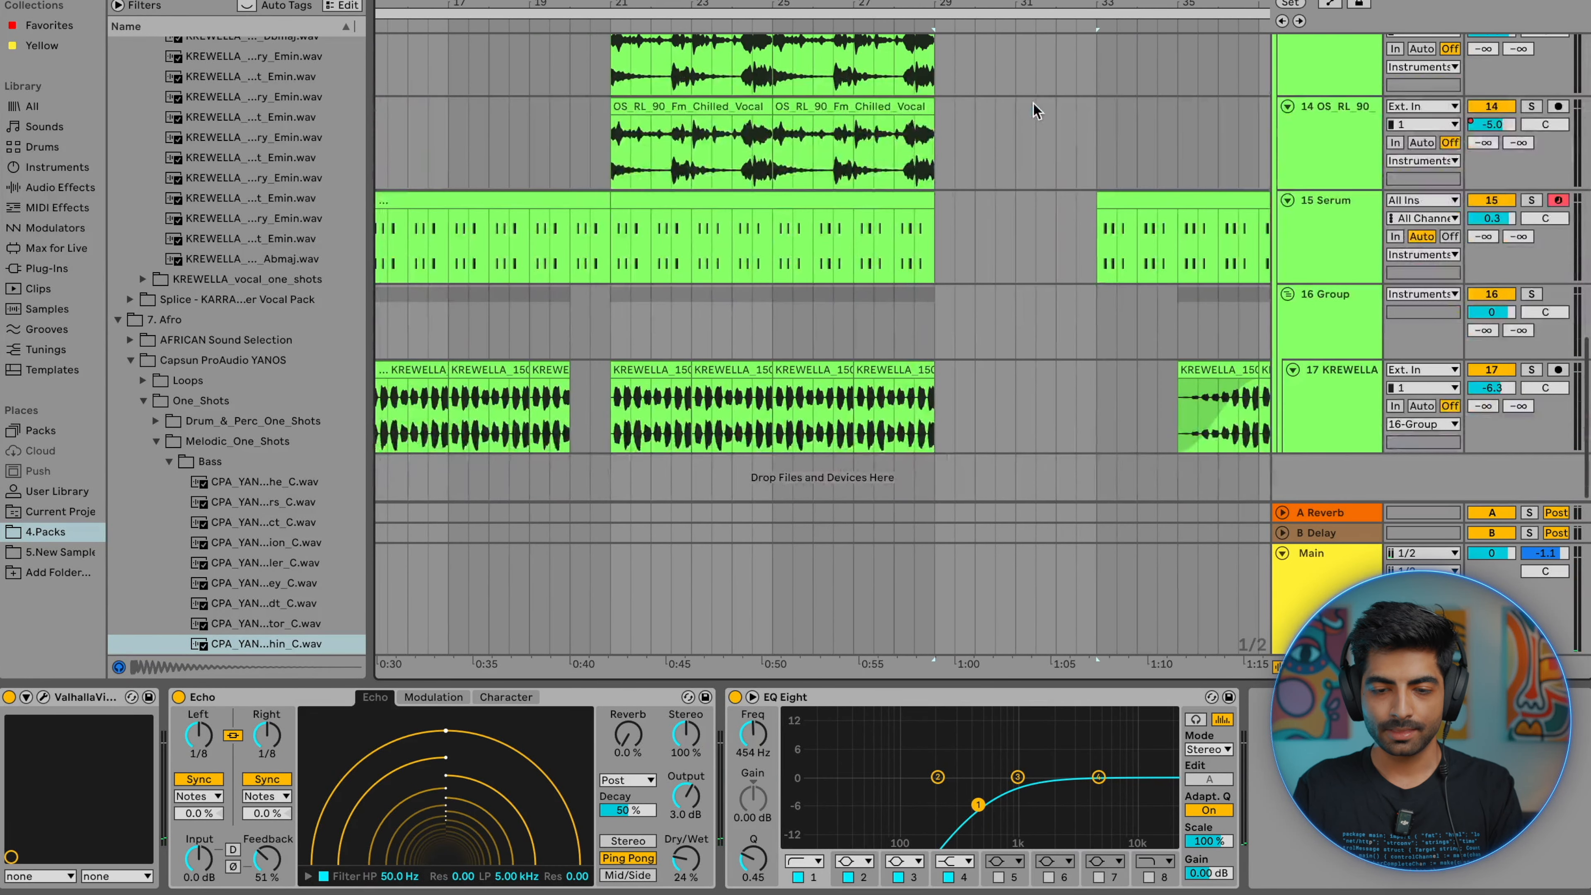
pyautogui.moveTo(1095, 249); pyautogui.dragTo(936, 246)
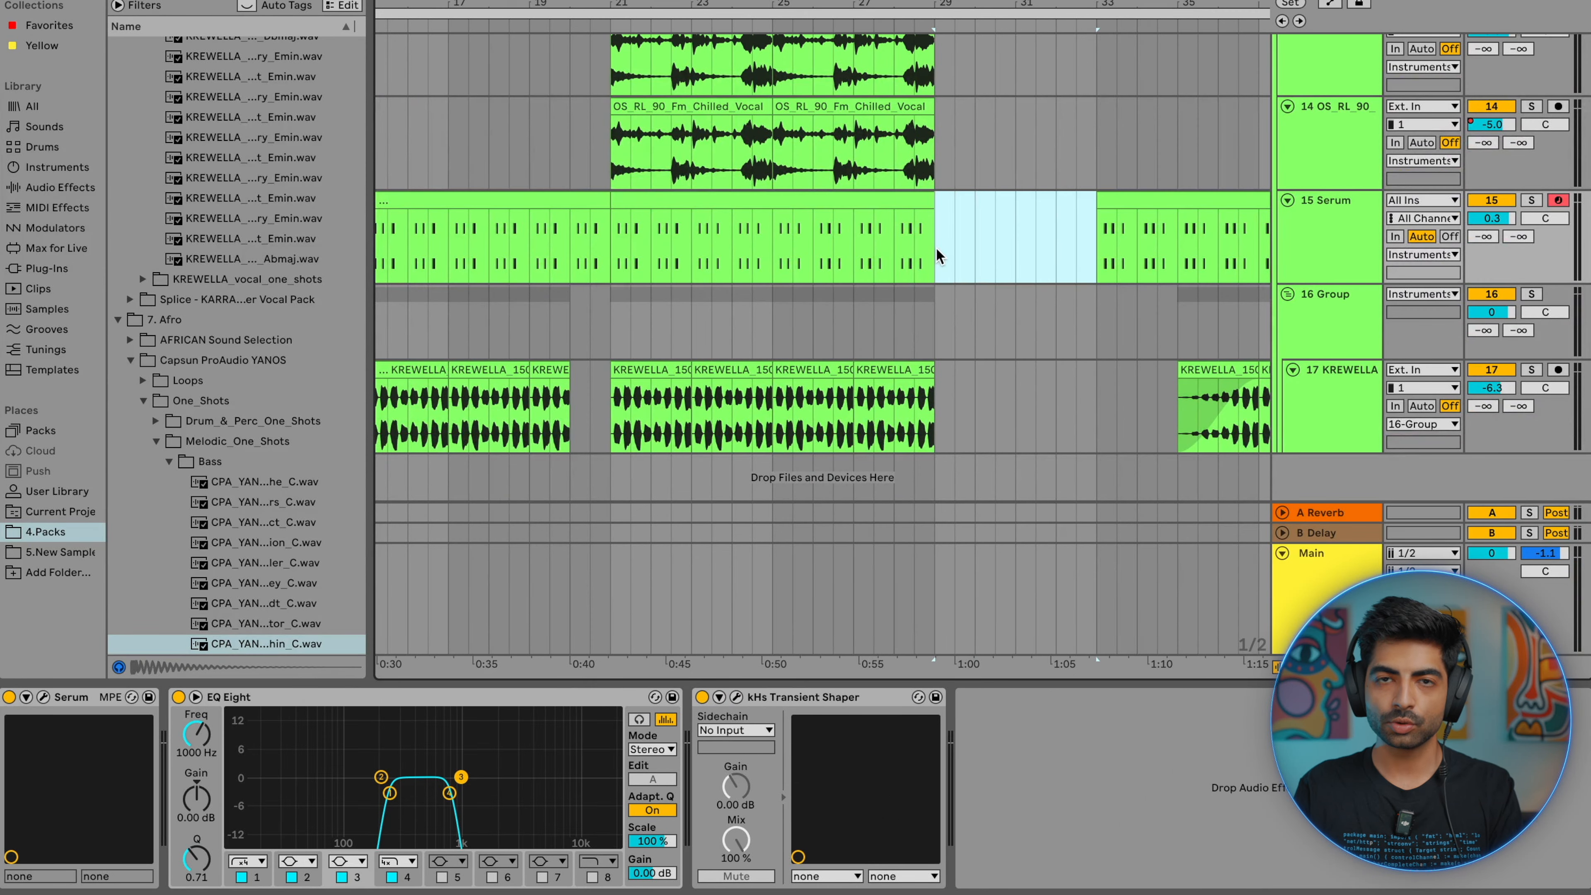
# - Mark the end of the kick pattern at bar 29 and play from just before it into the drumless section
pyautogui.scroll(8, 936, 246)
pyautogui.scroll(10, 936, 247)
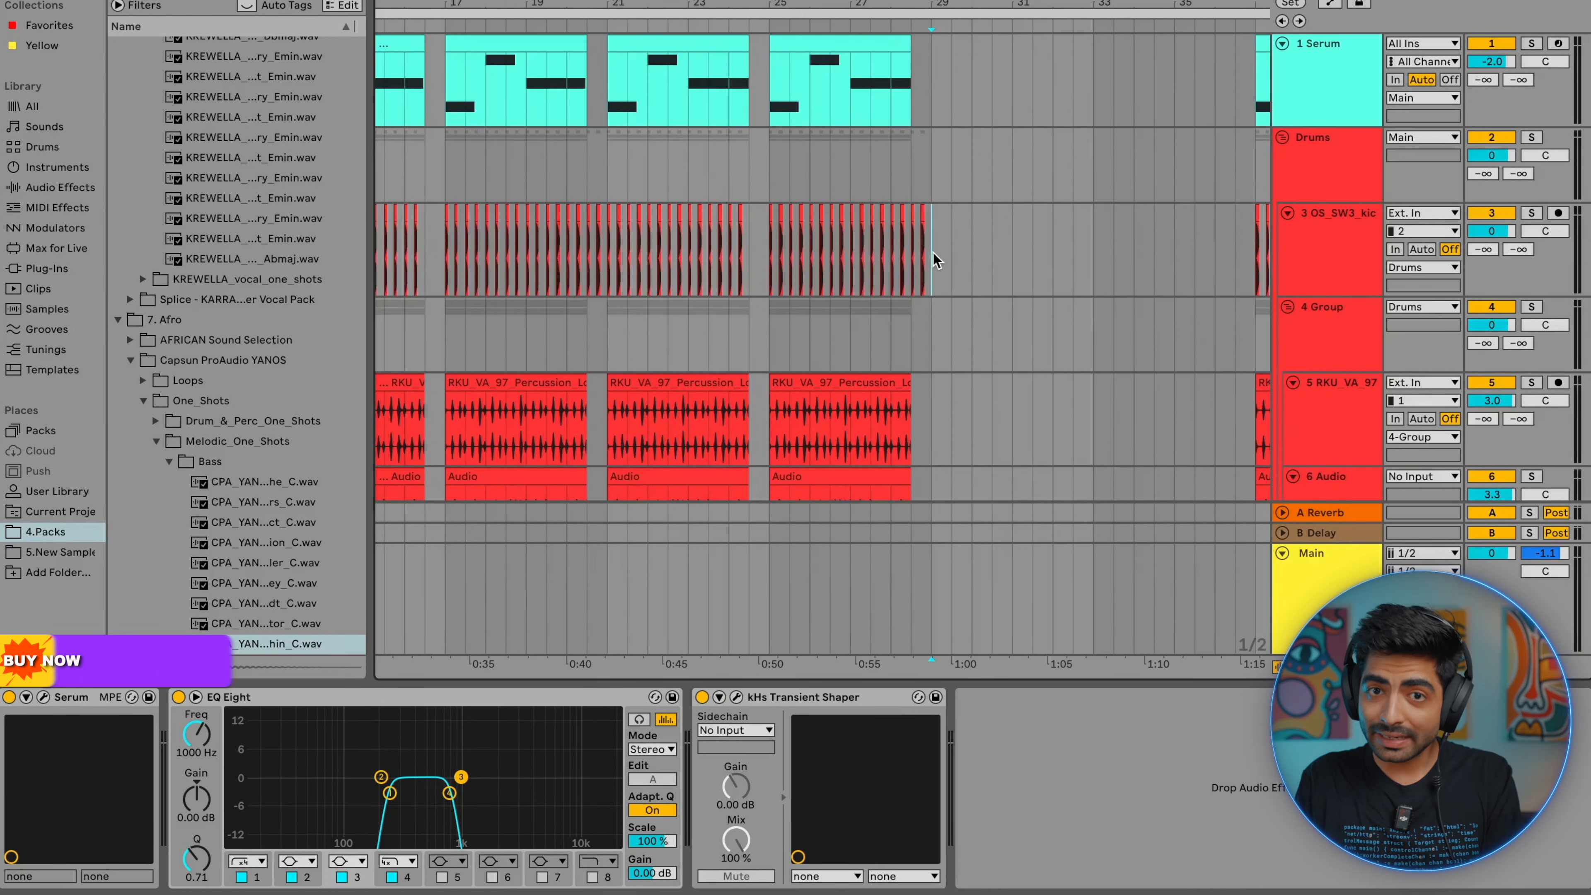
pyautogui.click(934, 253)
pyautogui.scroll(-3, 934, 254)
pyautogui.click(885, 202)
pyautogui.press('space')
pyautogui.hscroll(3, 884, 202)
pyautogui.scroll(-7, 884, 202)
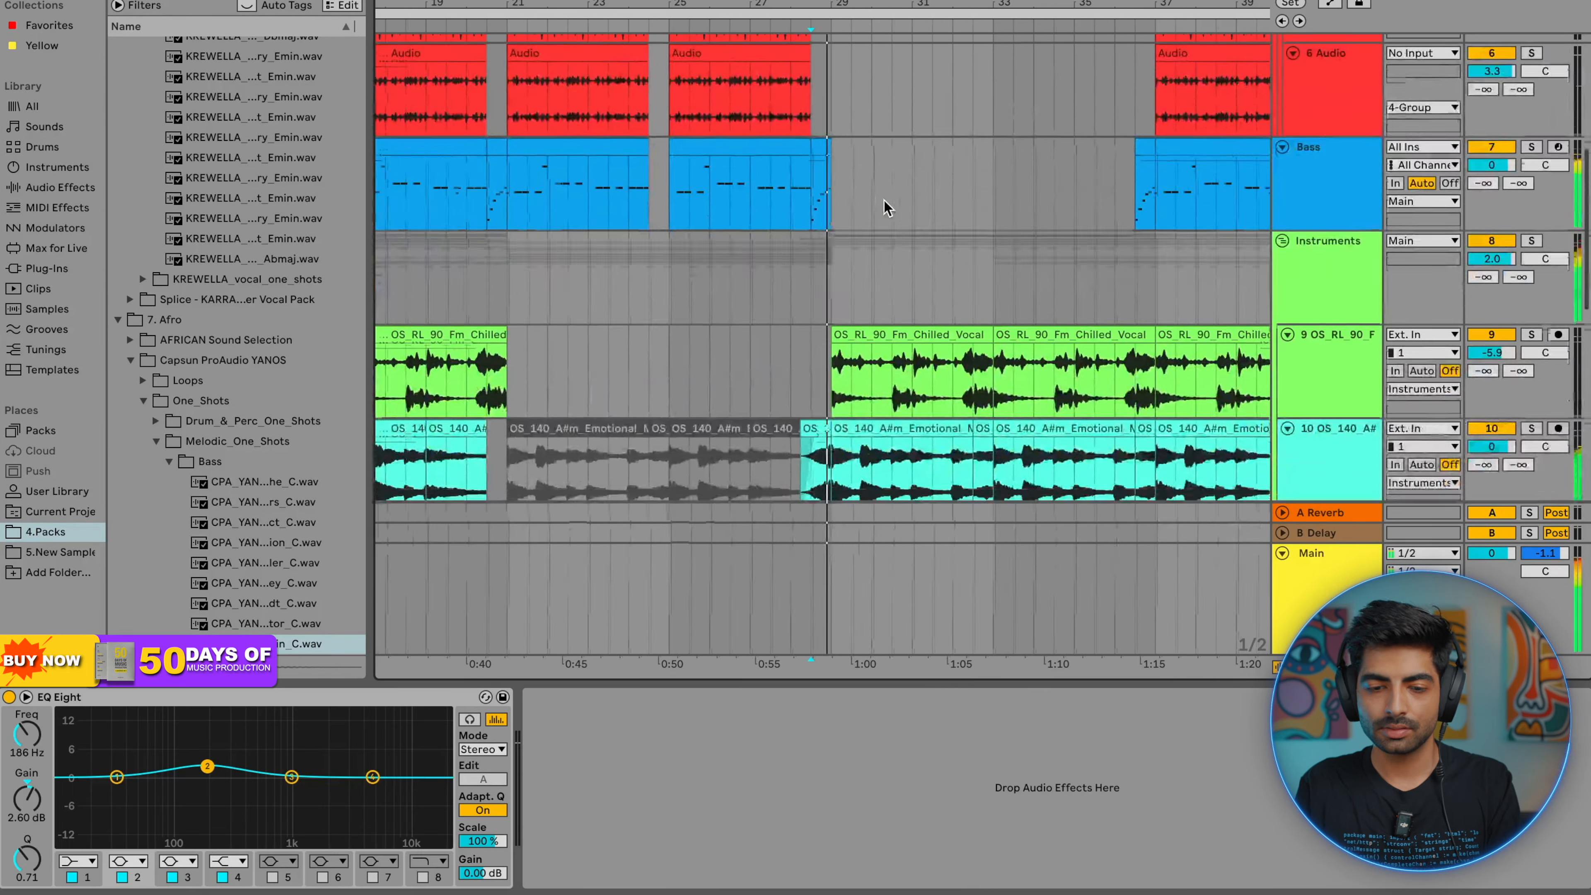
# - Mark bar 29 on the Instruments group and listen through the section without drums and bass up to bar 37
pyautogui.click(832, 265)
pyautogui.press('-')
pyautogui.press('-')
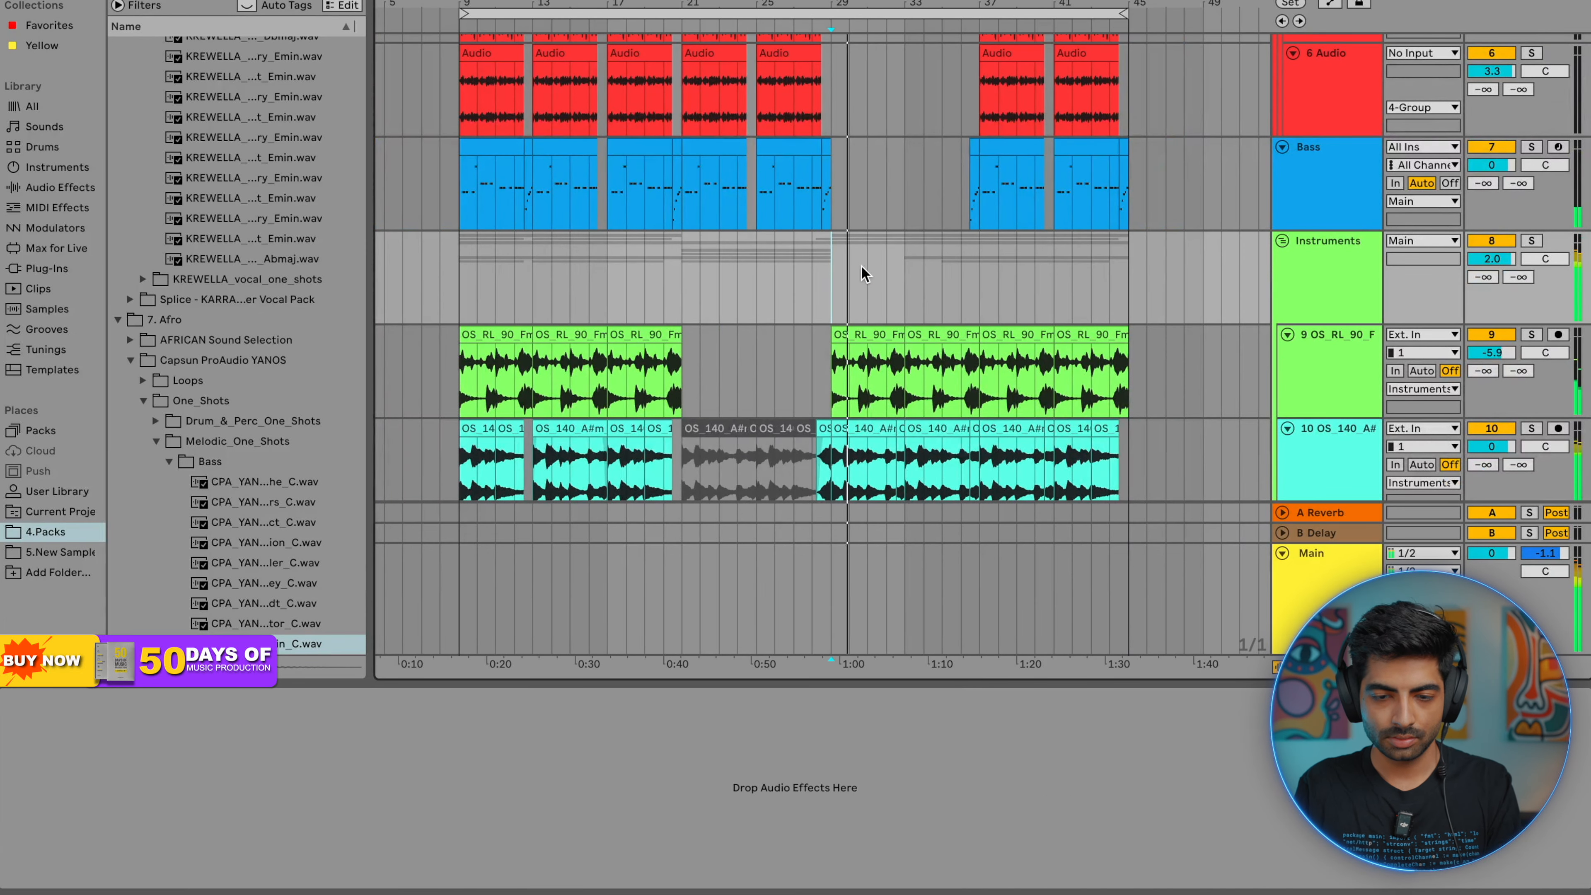
pyautogui.press('+')
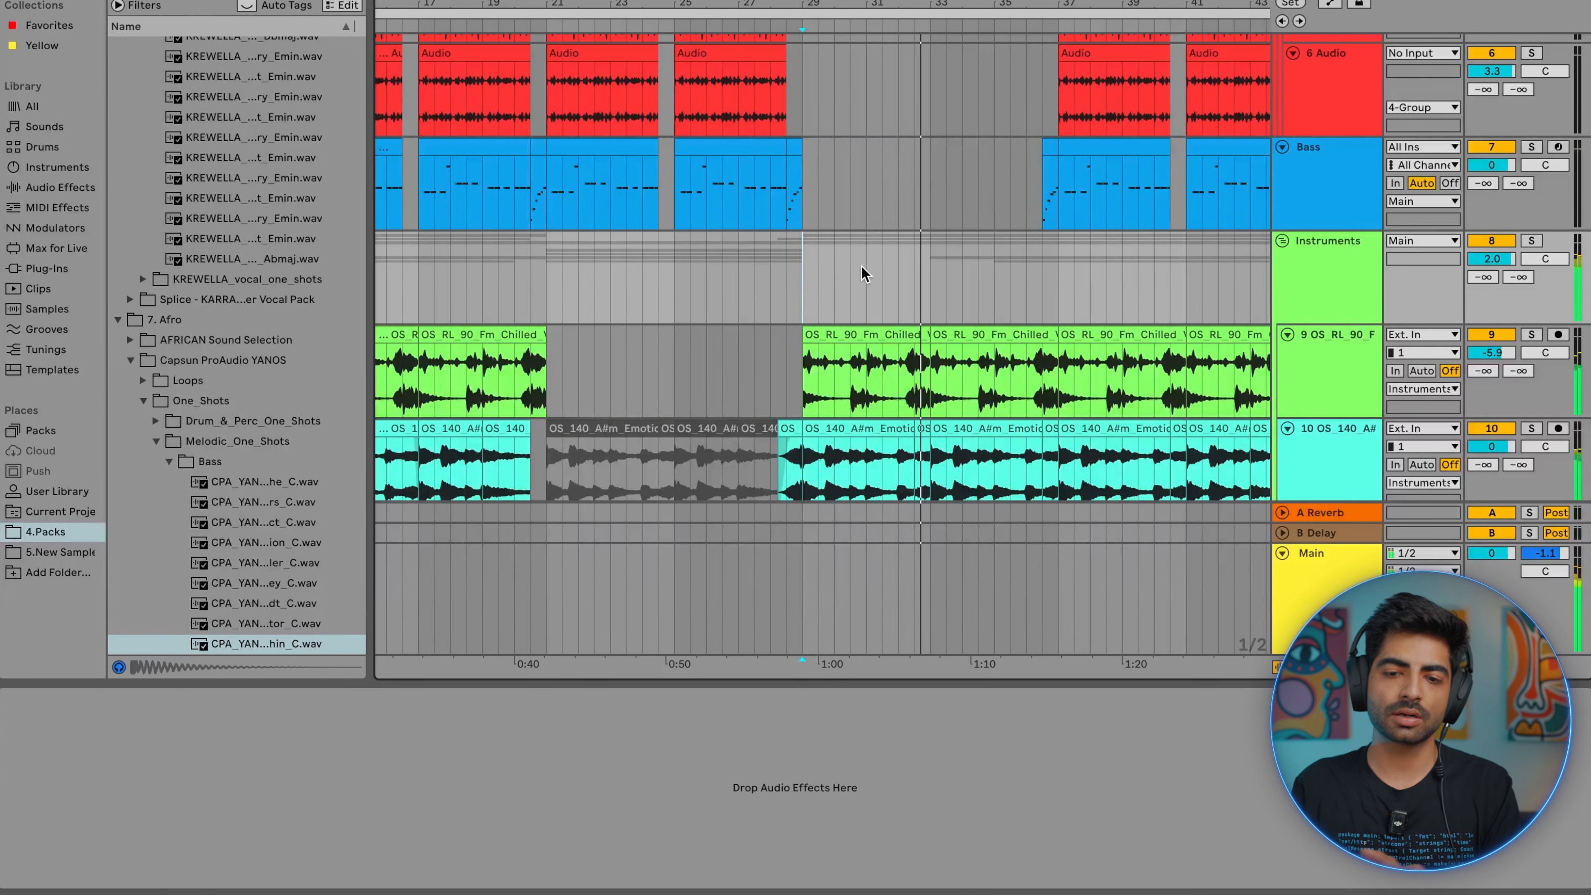
pyautogui.scroll(1, 863, 273)
pyautogui.hscroll(2, 863, 273)
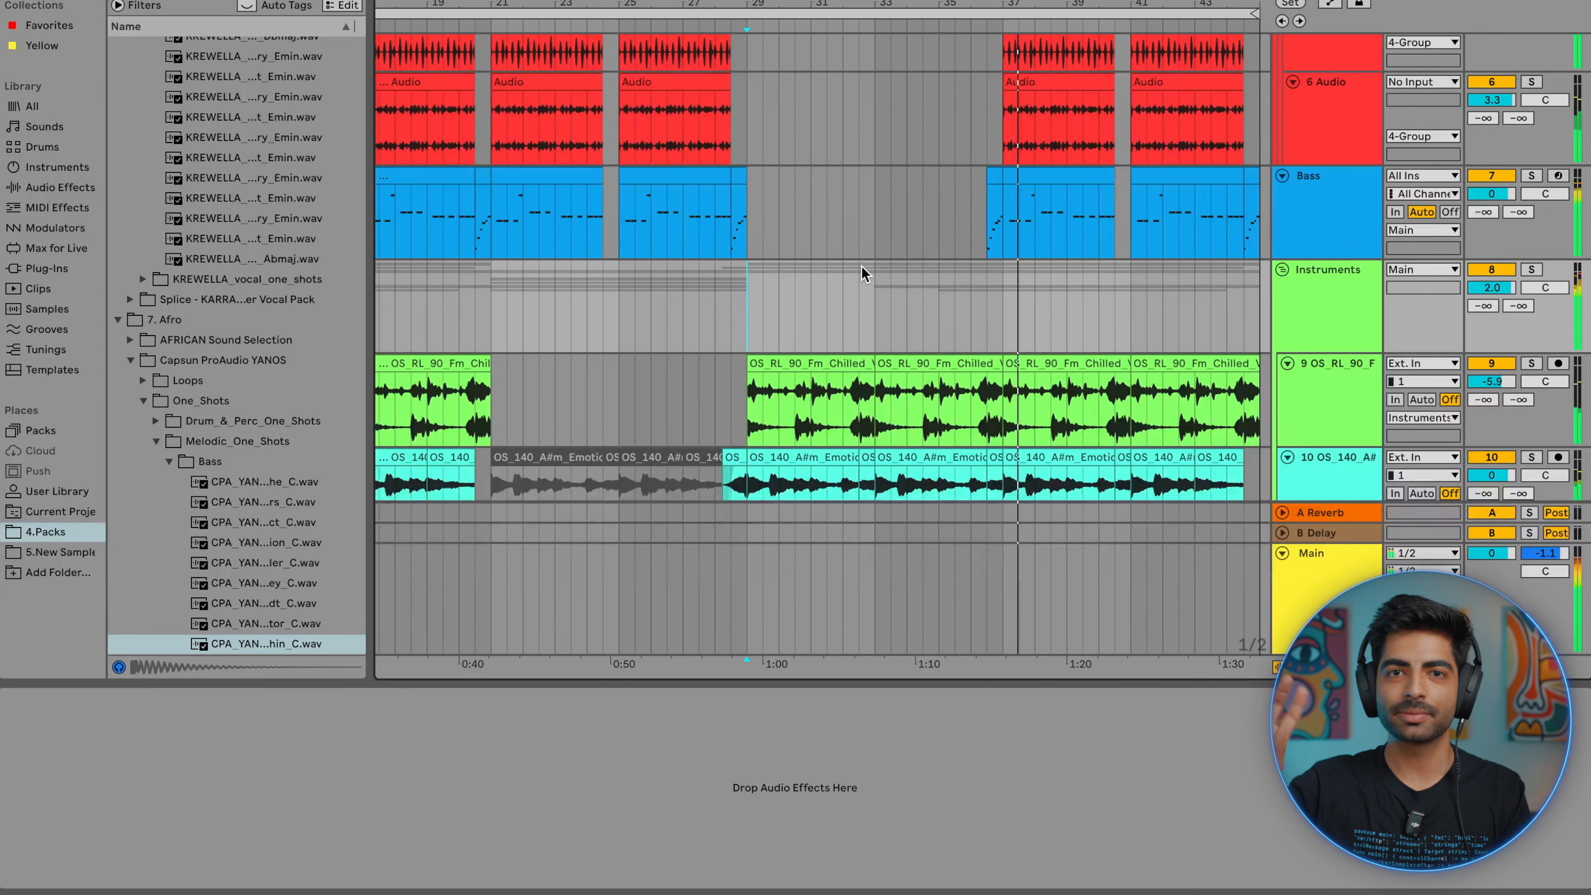
# - Examine all the tracks in the section after bar 37 and set the playback position at bar 41
pyautogui.press('-')
pyautogui.scroll(-10, 989, 285)
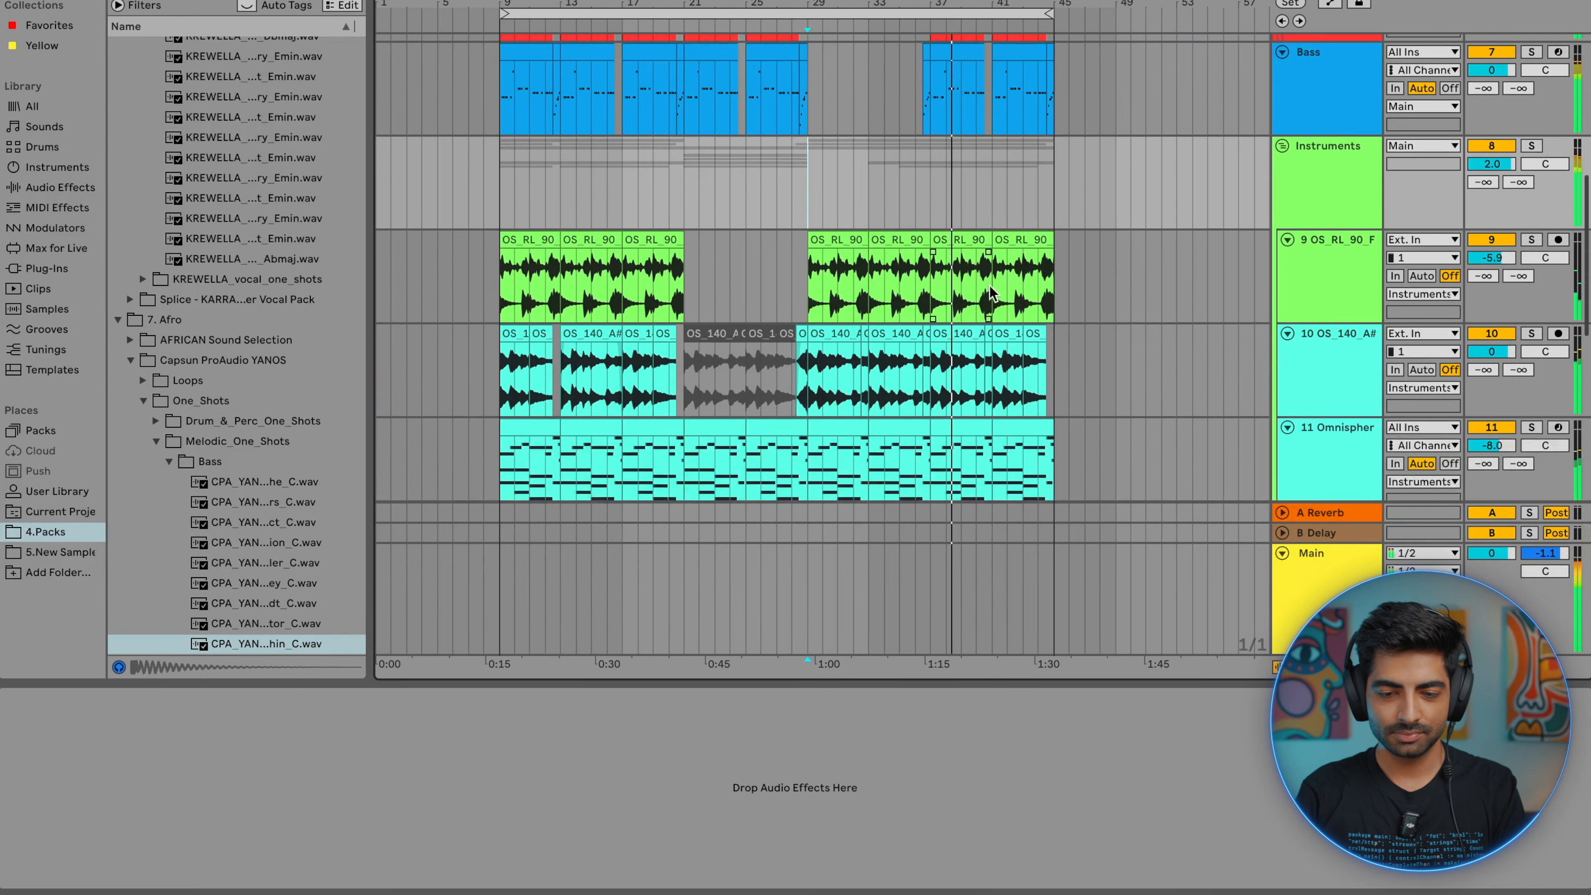
pyautogui.scroll(10, 990, 285)
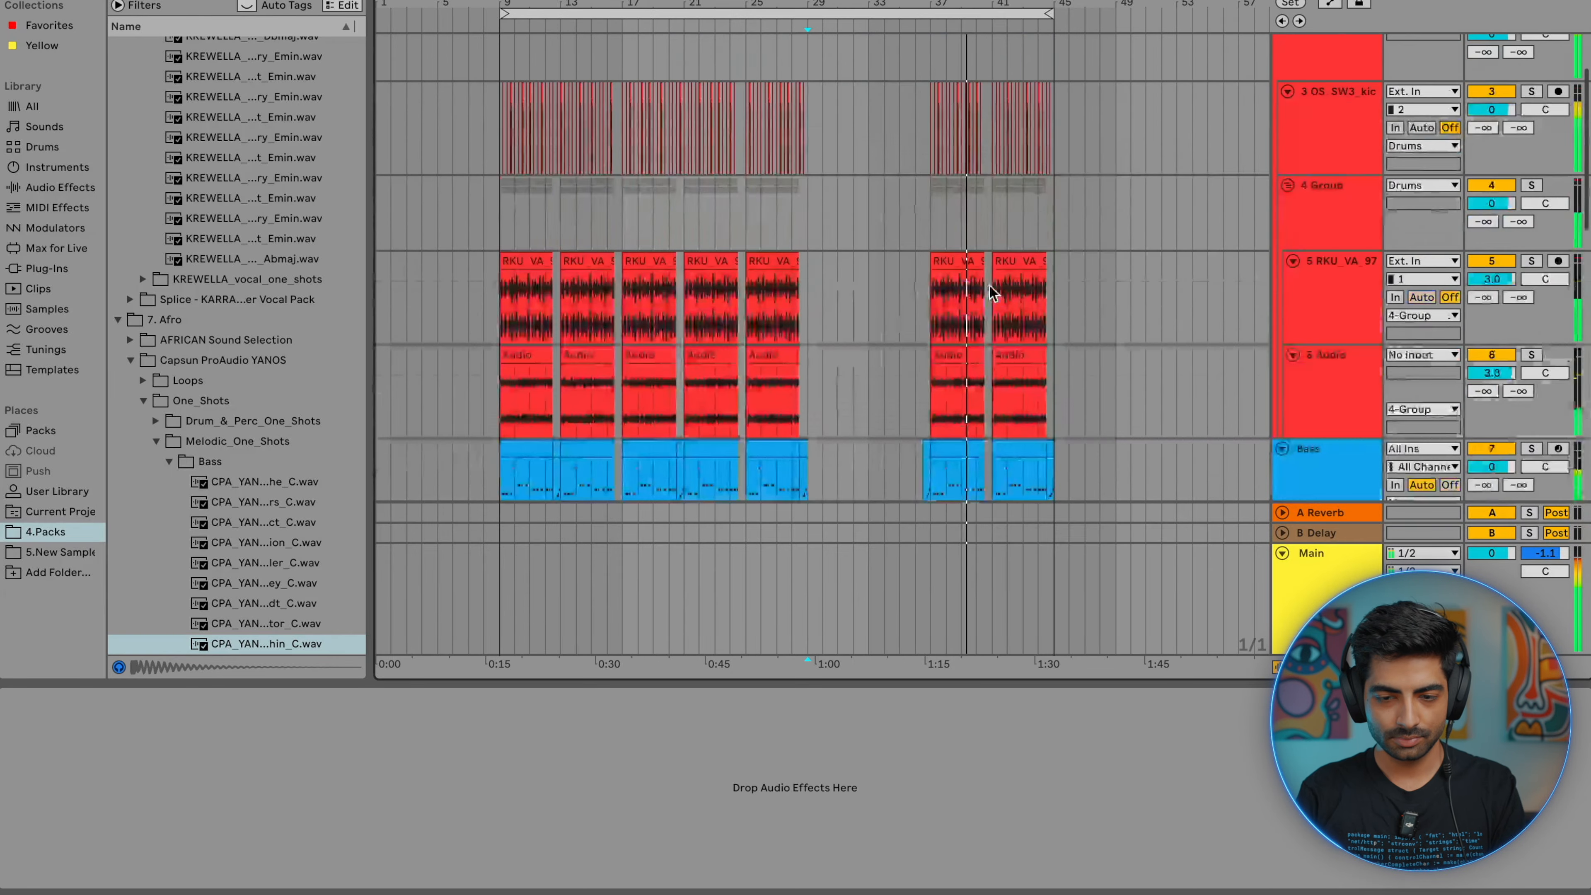
pyautogui.press('+')
pyautogui.click(985, 331)
pyautogui.scroll(5, 985, 331)
pyautogui.scroll(-6, 984, 331)
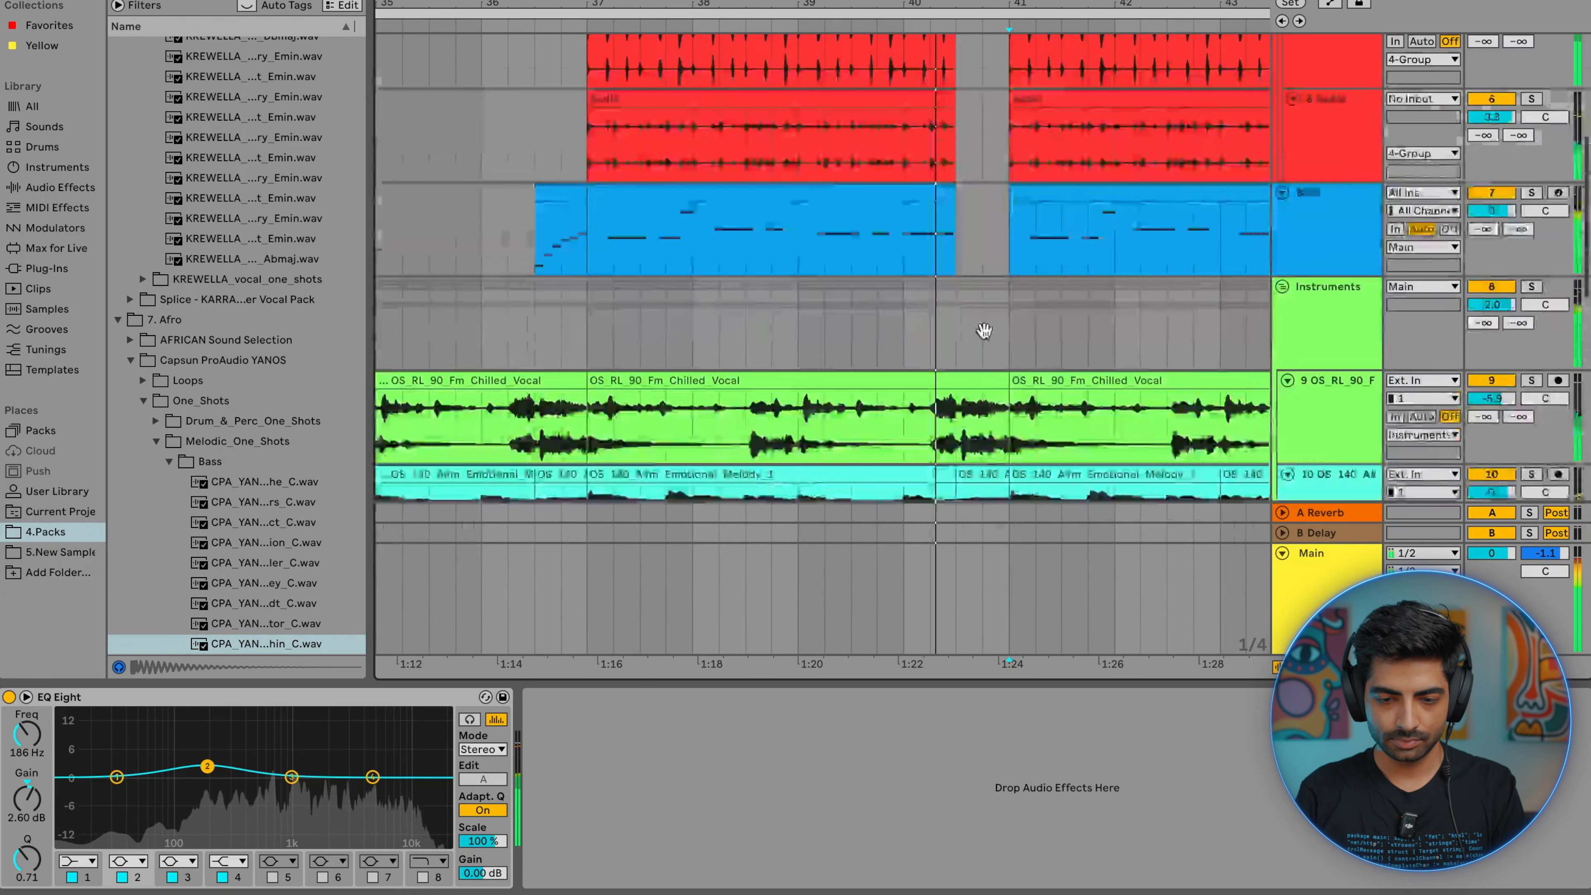
# - Mark the bass fill just before bar 37 in the Bass track
pyautogui.scroll(2, 985, 331)
pyautogui.scroll(-3, 985, 331)
pyautogui.scroll(-5, 985, 331)
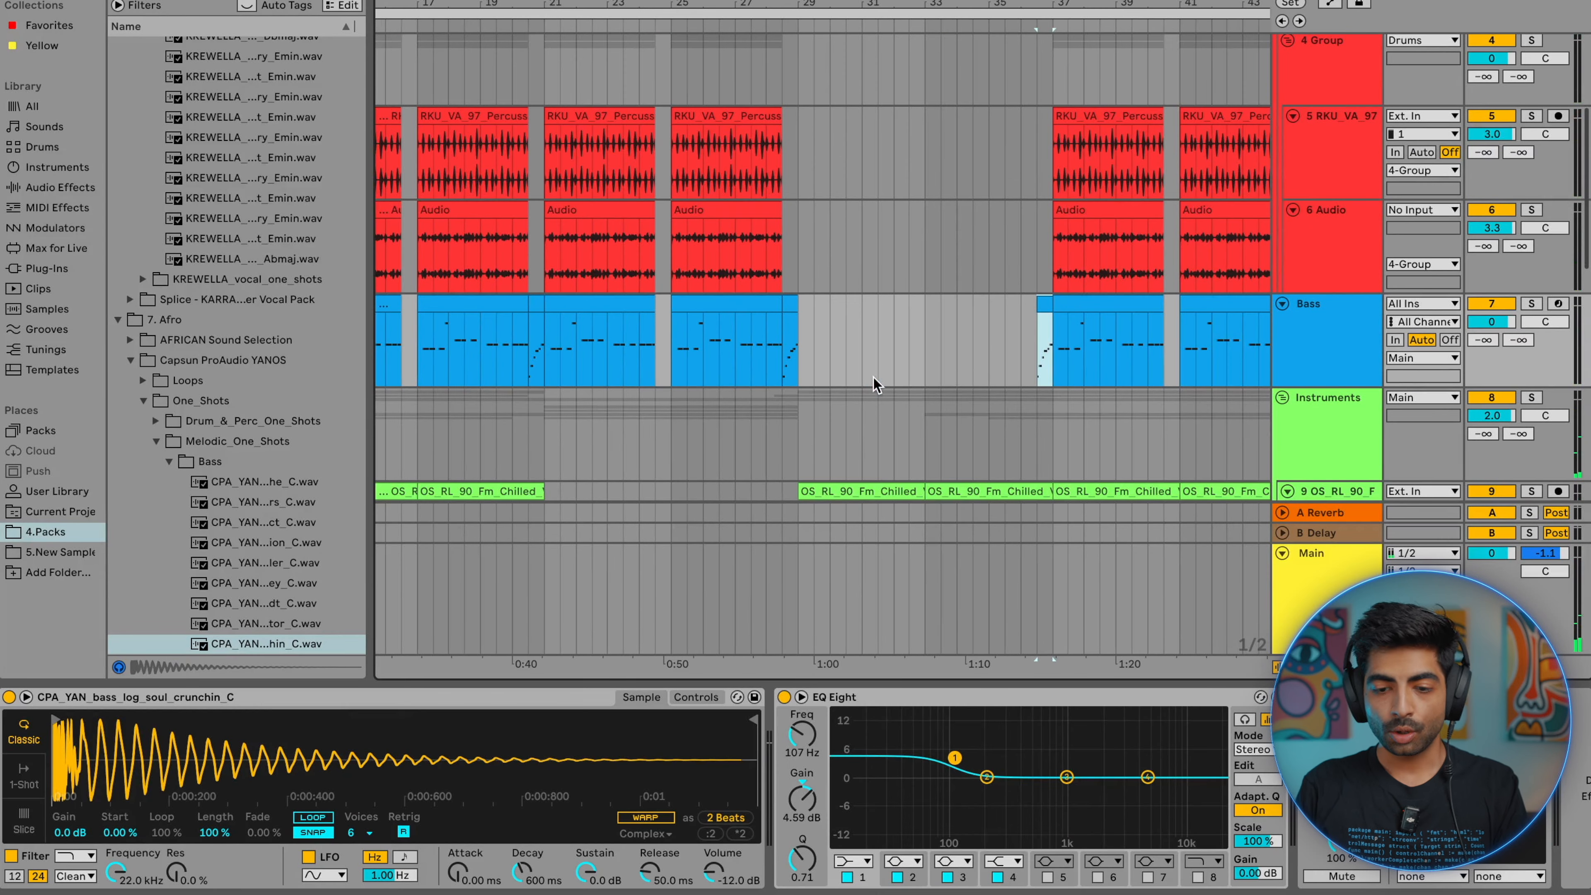
pyautogui.moveTo(1032, 374); pyautogui.dragTo(1046, 374)
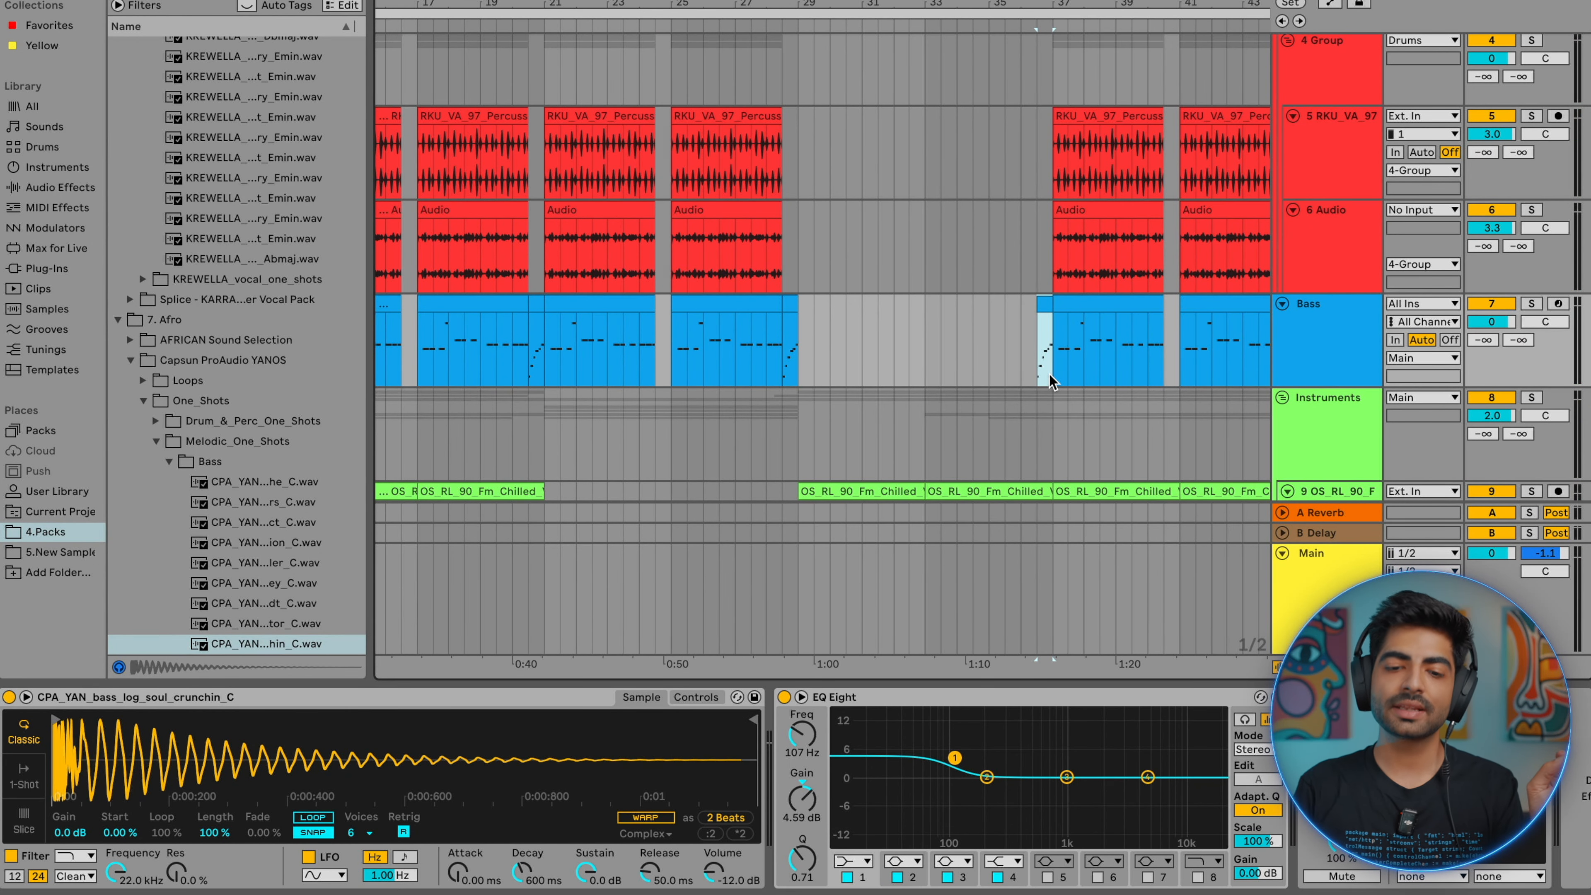
# - Mark the empty gaps in the Bass track just before bar 17 and just before bar 25
pyautogui.scroll(-3, 1049, 374)
pyautogui.scroll(3, 595, 369)
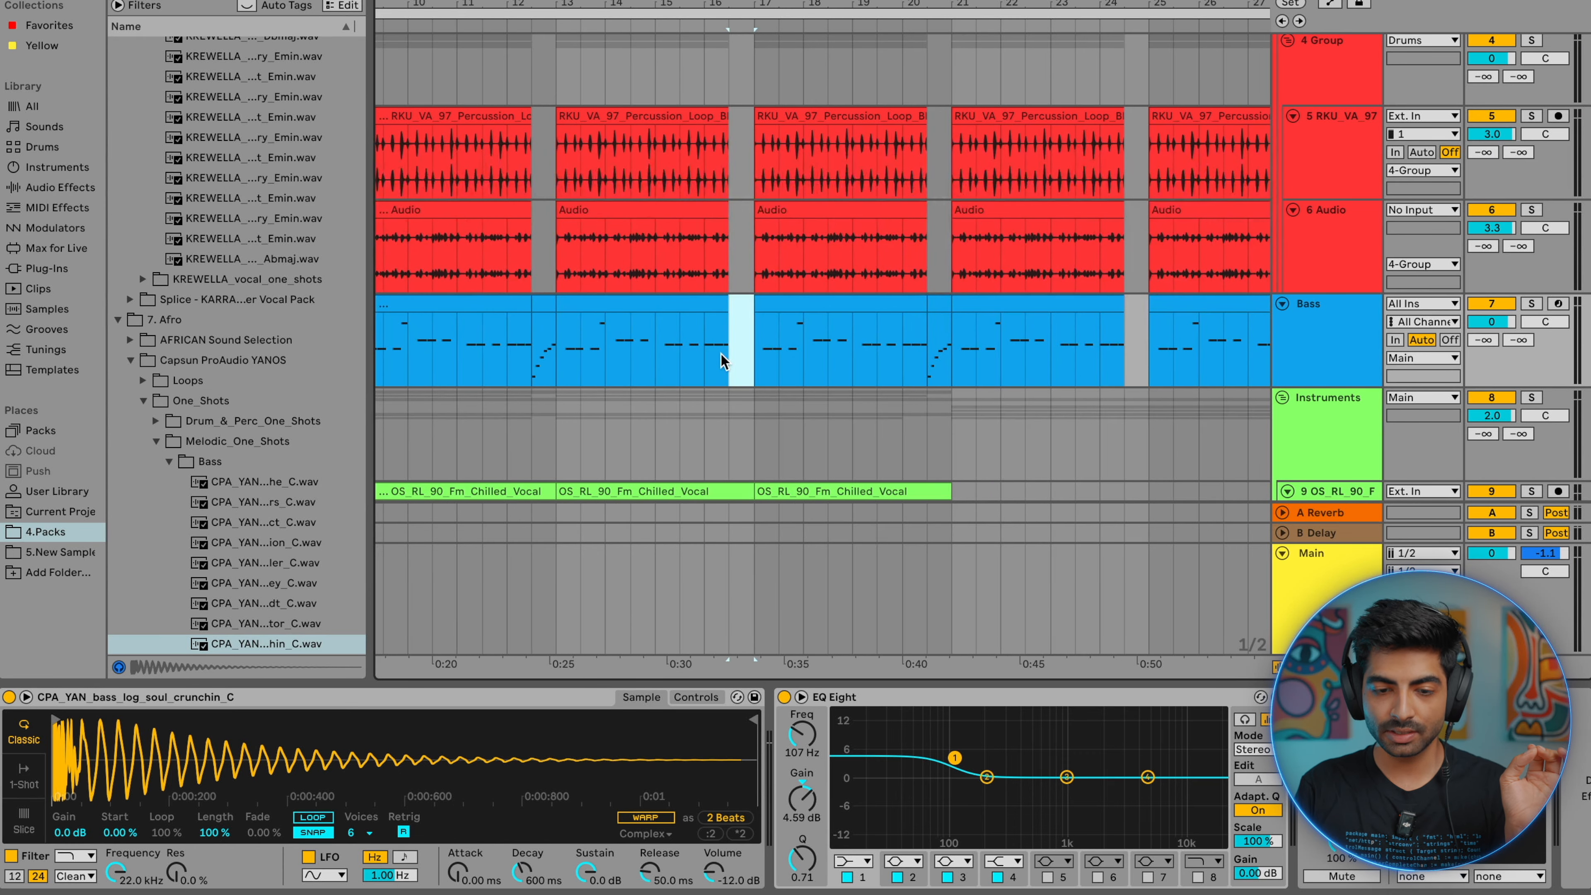
pyautogui.hscroll(3, 720, 355)
pyautogui.moveTo(990, 359); pyautogui.dragTo(956, 358)
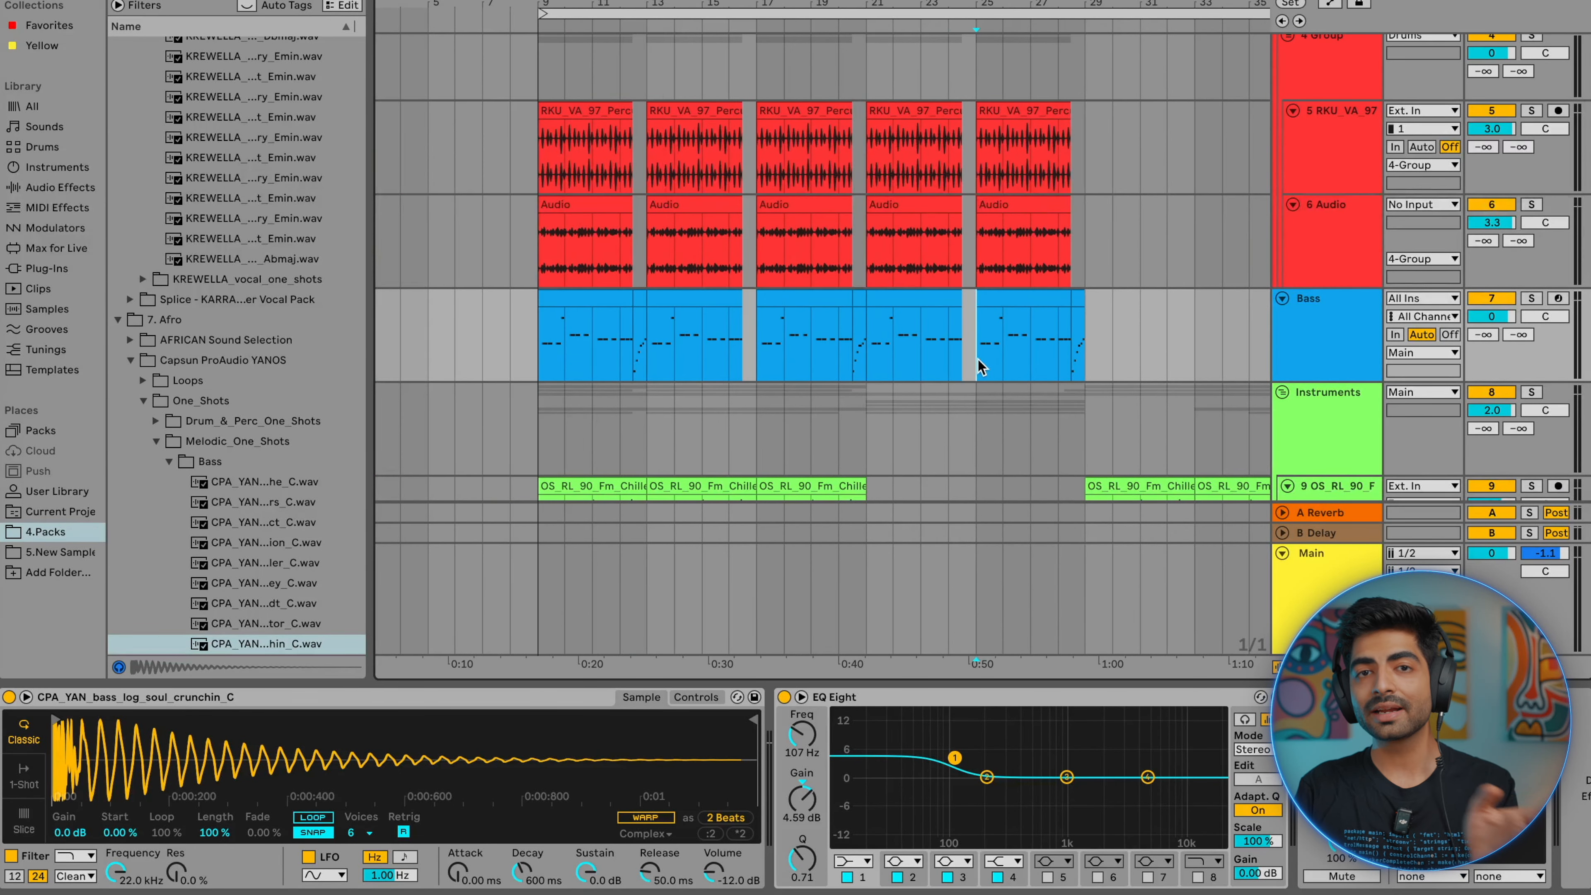
pyautogui.scroll(-2, 981, 364)
pyautogui.hotkey('ctrl', 'i')
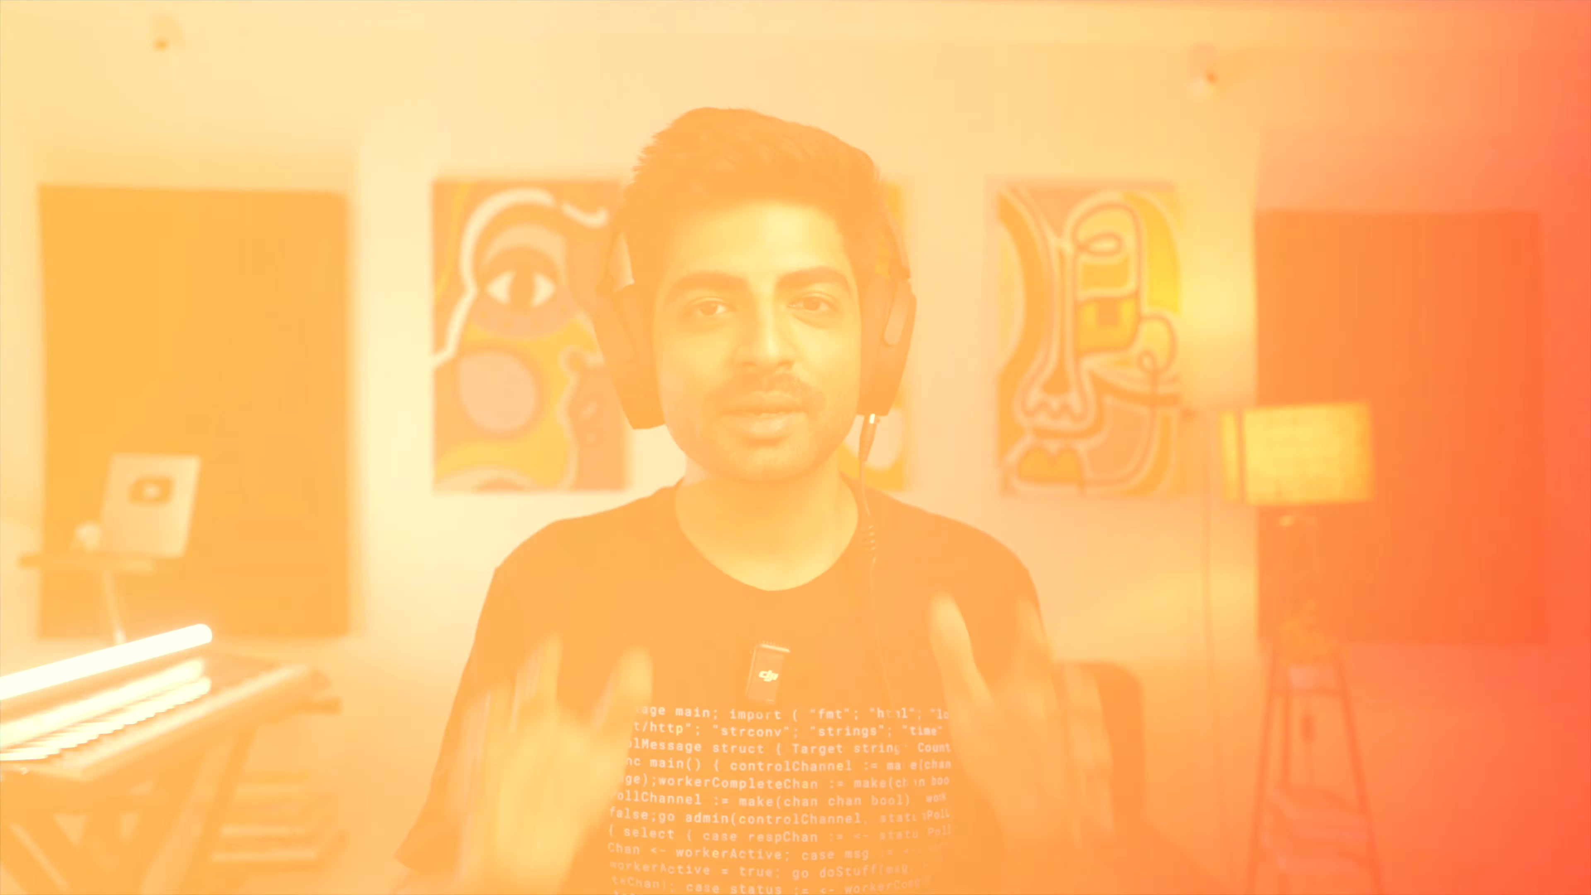